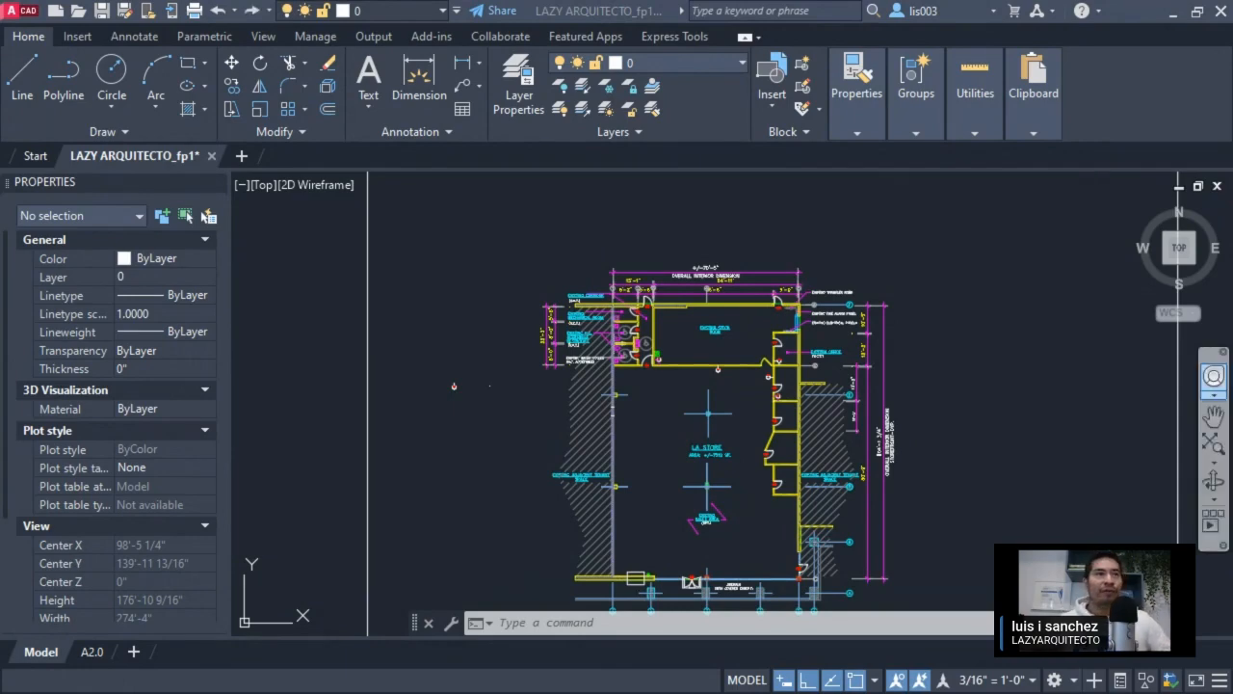
Switch to the reference image and examine the joists crossing the girder and the note about filling them solid.
drag(1231, 192, 602, 2)
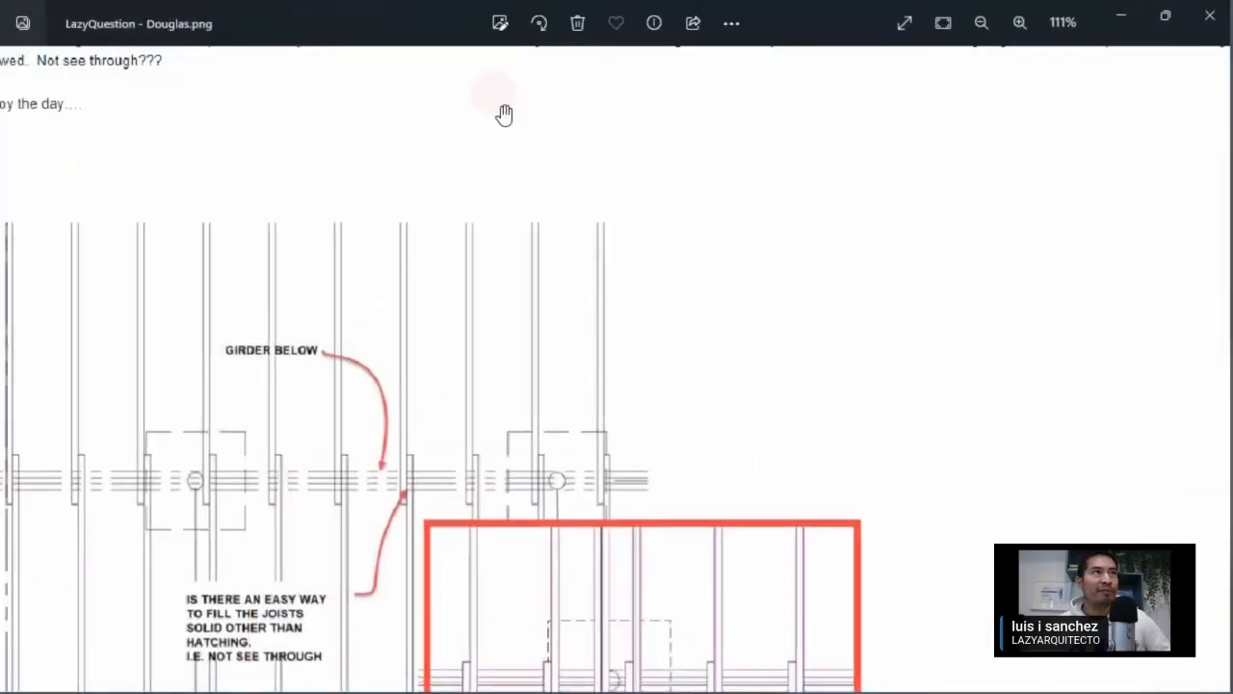
scroll(464, 352, down, 3)
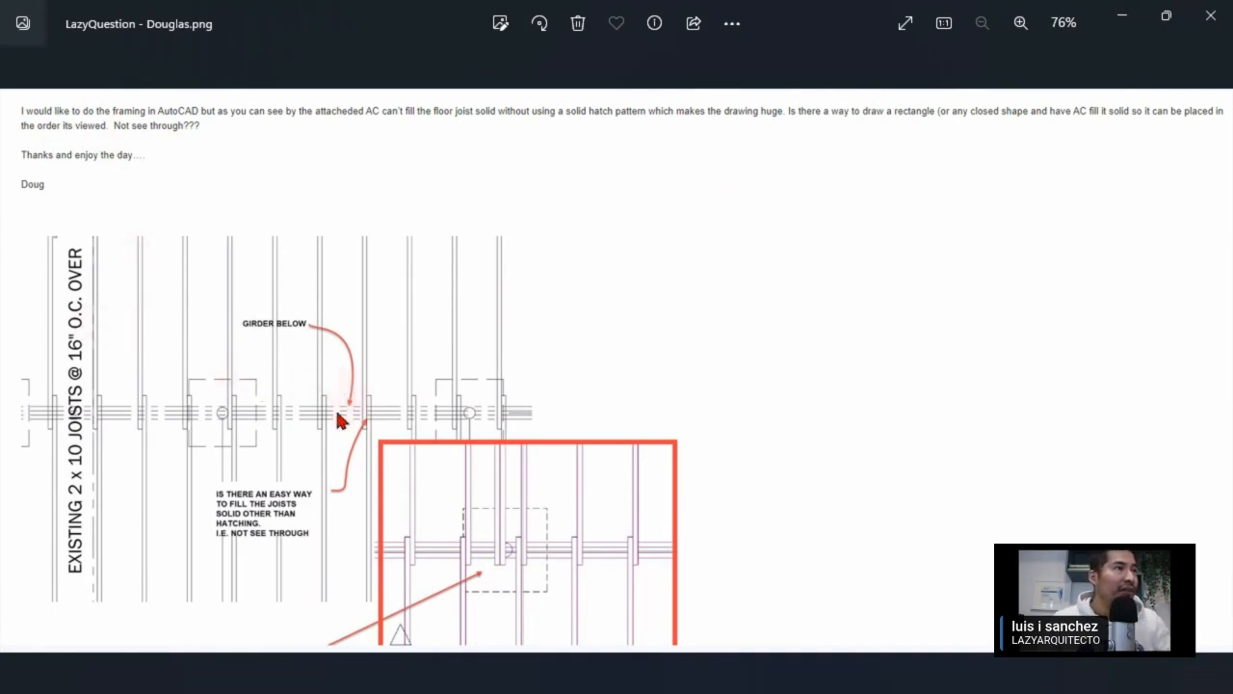
scroll(215, 463, up, 2)
drag(236, 463, 308, 453)
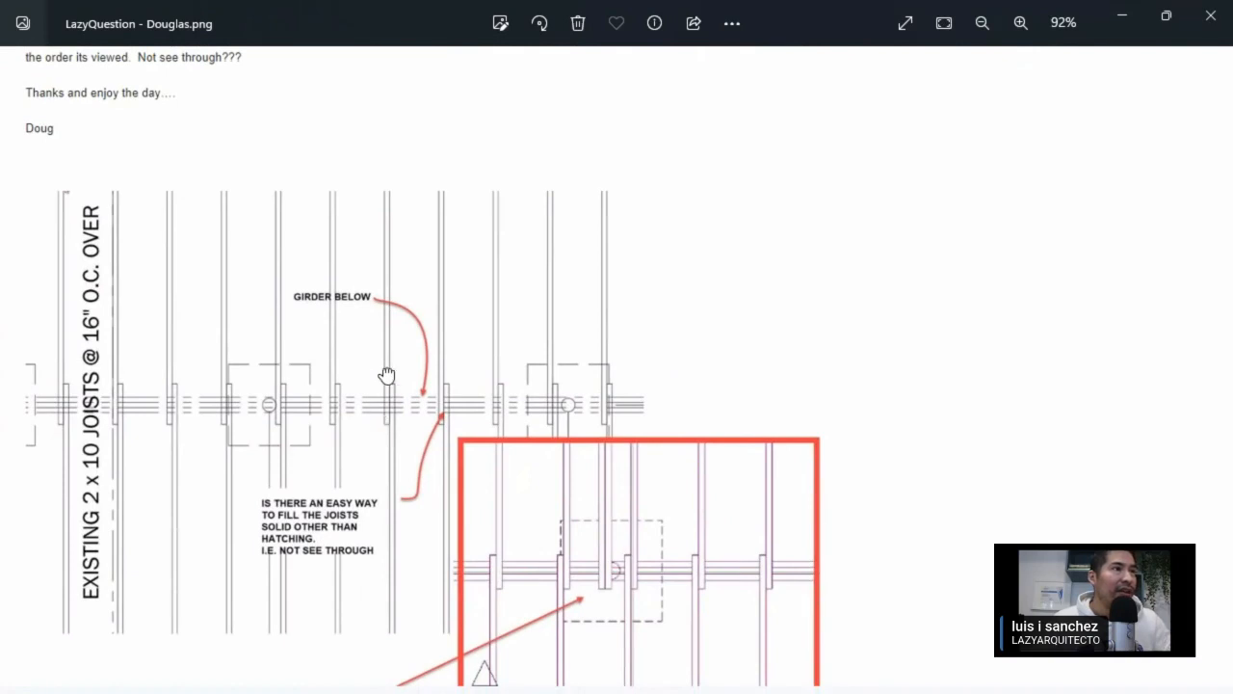
scroll(352, 504, up, 3)
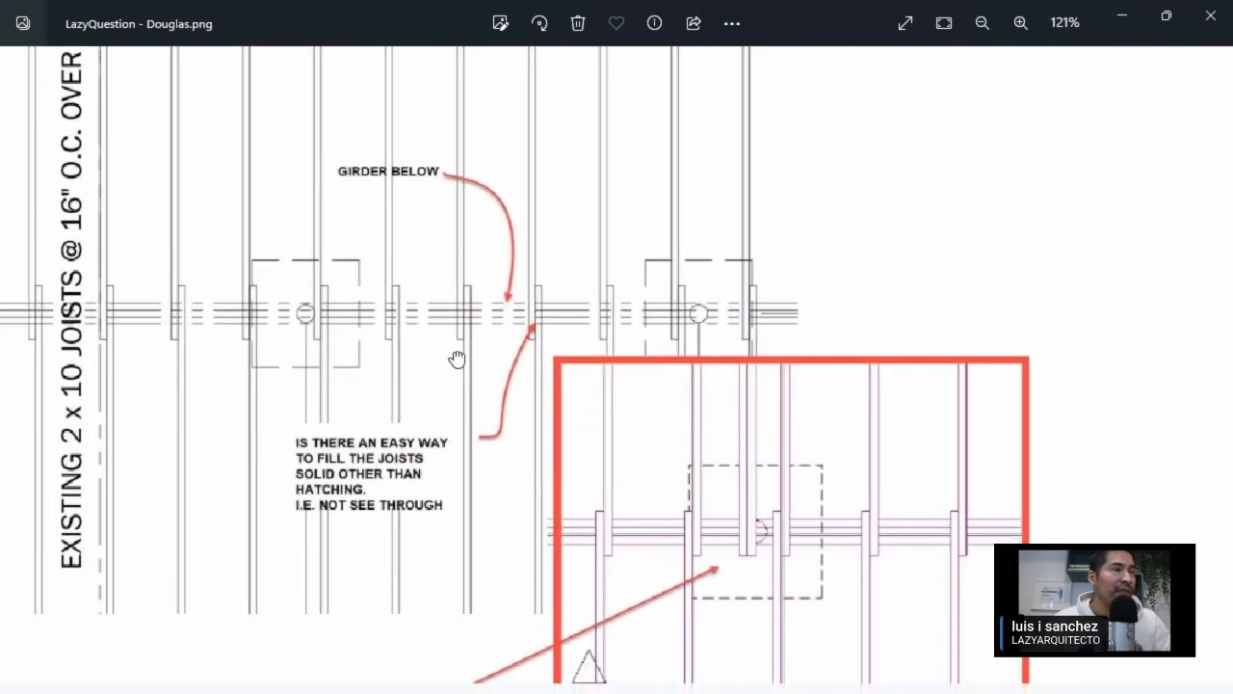
drag(457, 358, 514, 360)
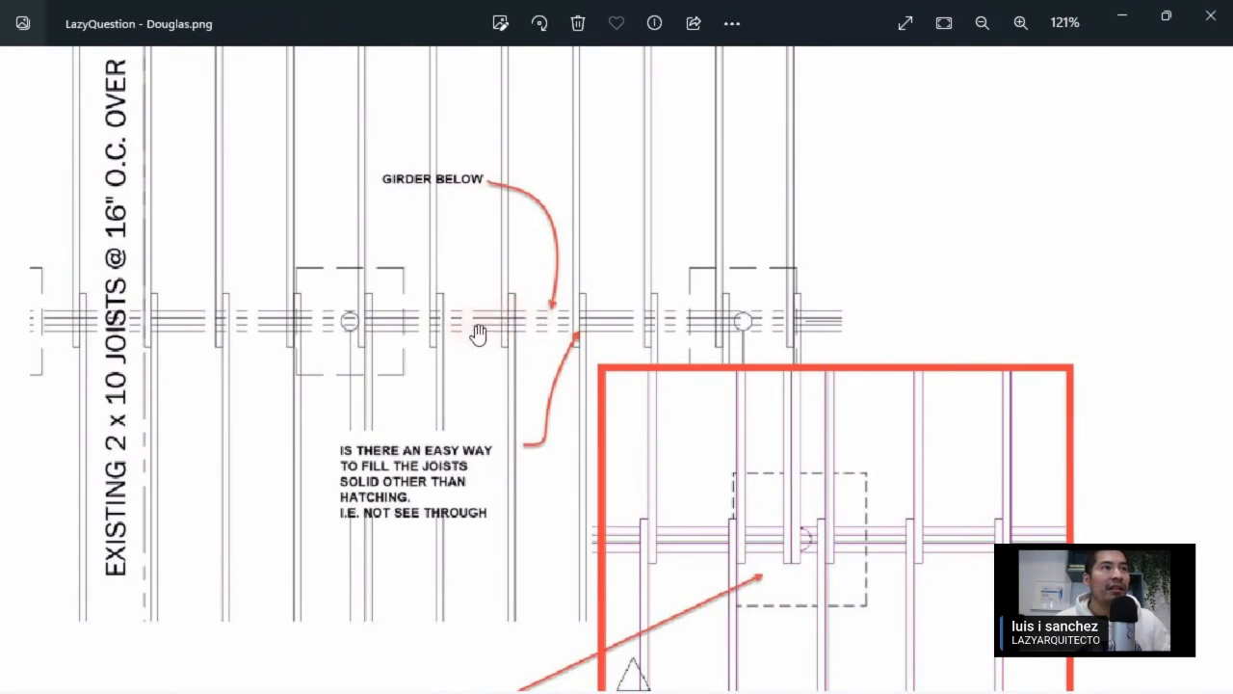
drag(599, 503, 468, 496)
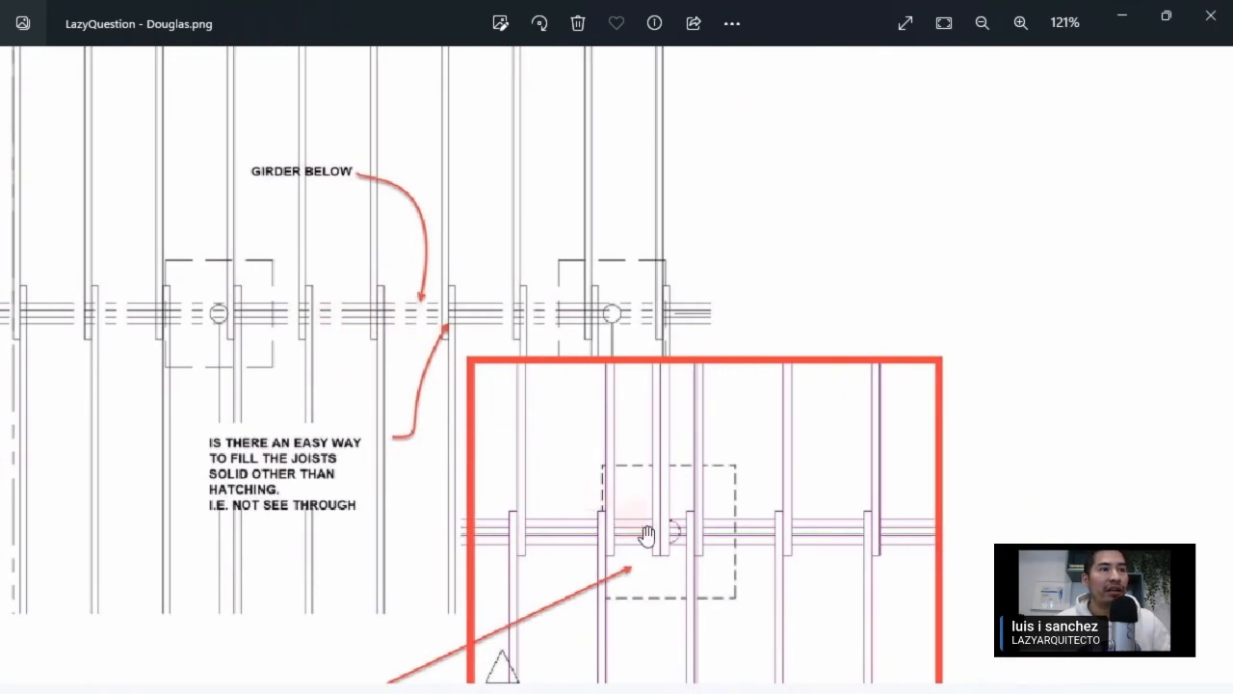
scroll(646, 535, up, 3)
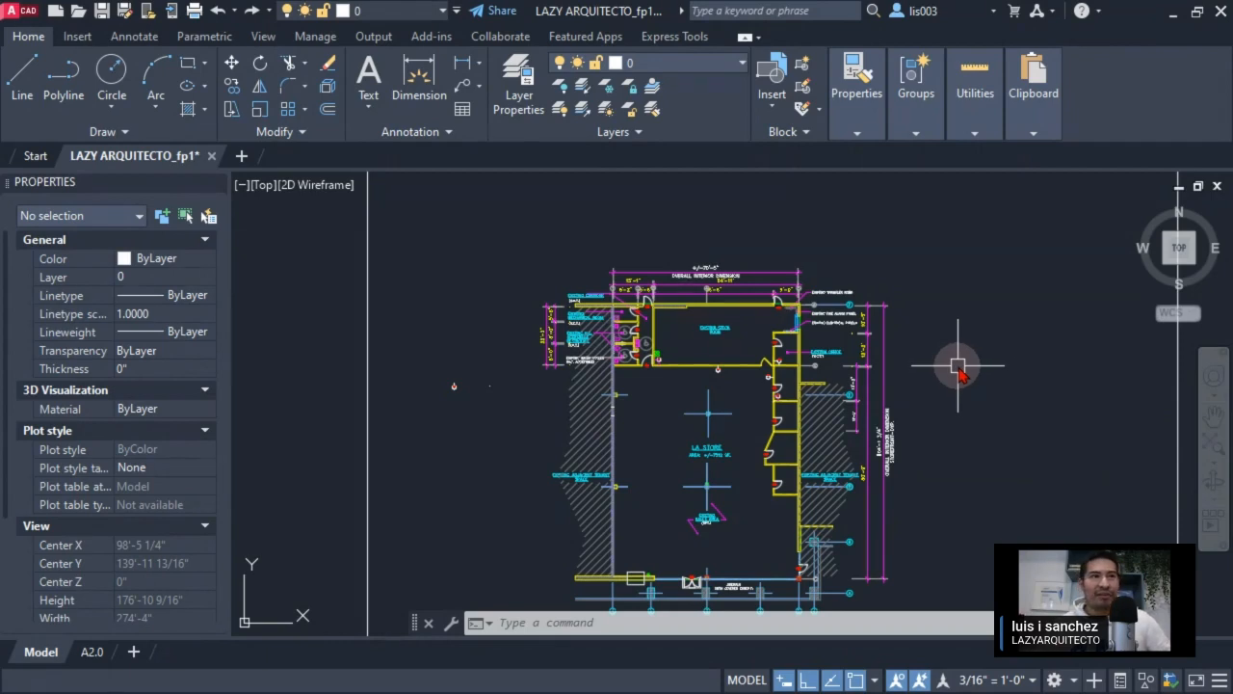
Switch to the AutoCAD drawing and examine the overlapping joists where they cross the girder lines outside the floor plan.
middle_drag(944, 300, 775, 470)
middle_drag(853, 290, 804, 507)
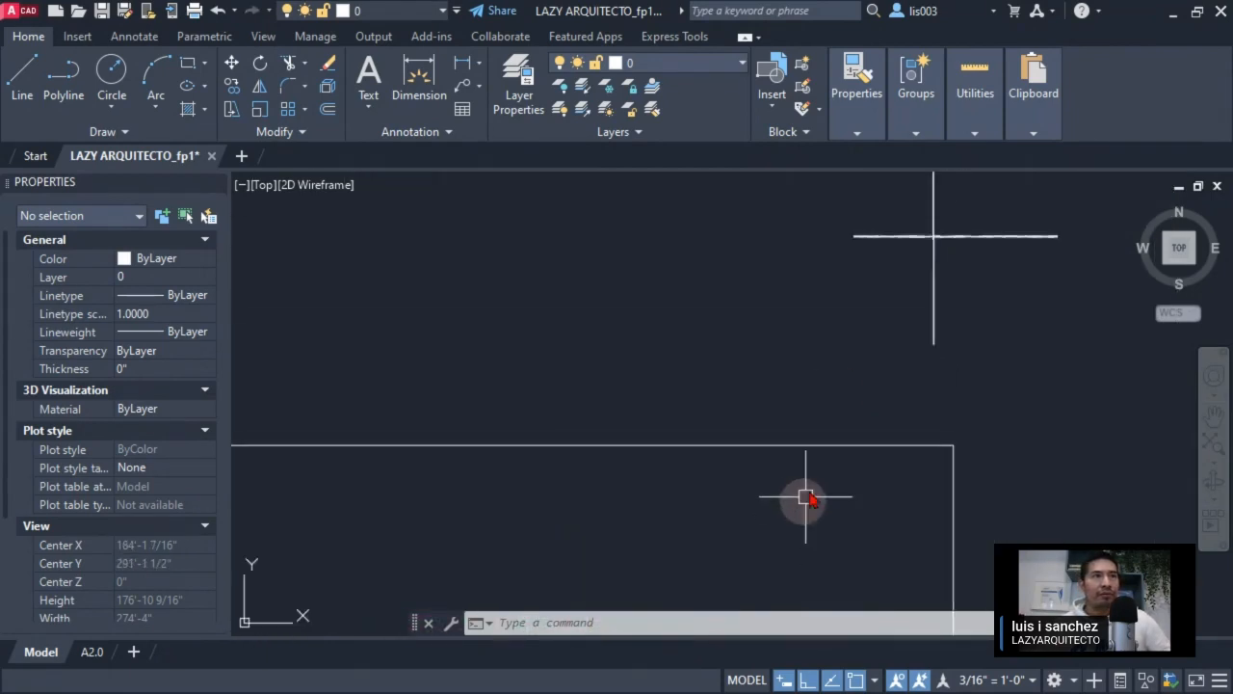
middle_drag(911, 351, 779, 466)
scroll(828, 359, up, 5)
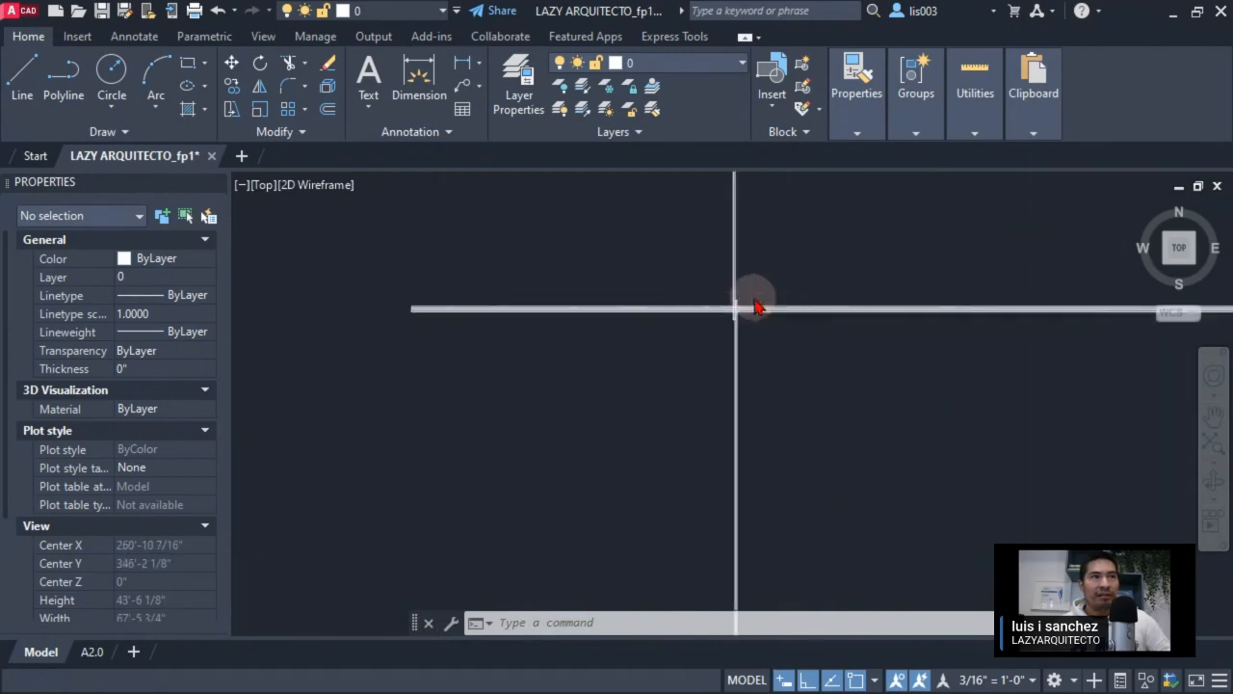
scroll(749, 302, up, 5)
middle_drag(675, 382, 647, 455)
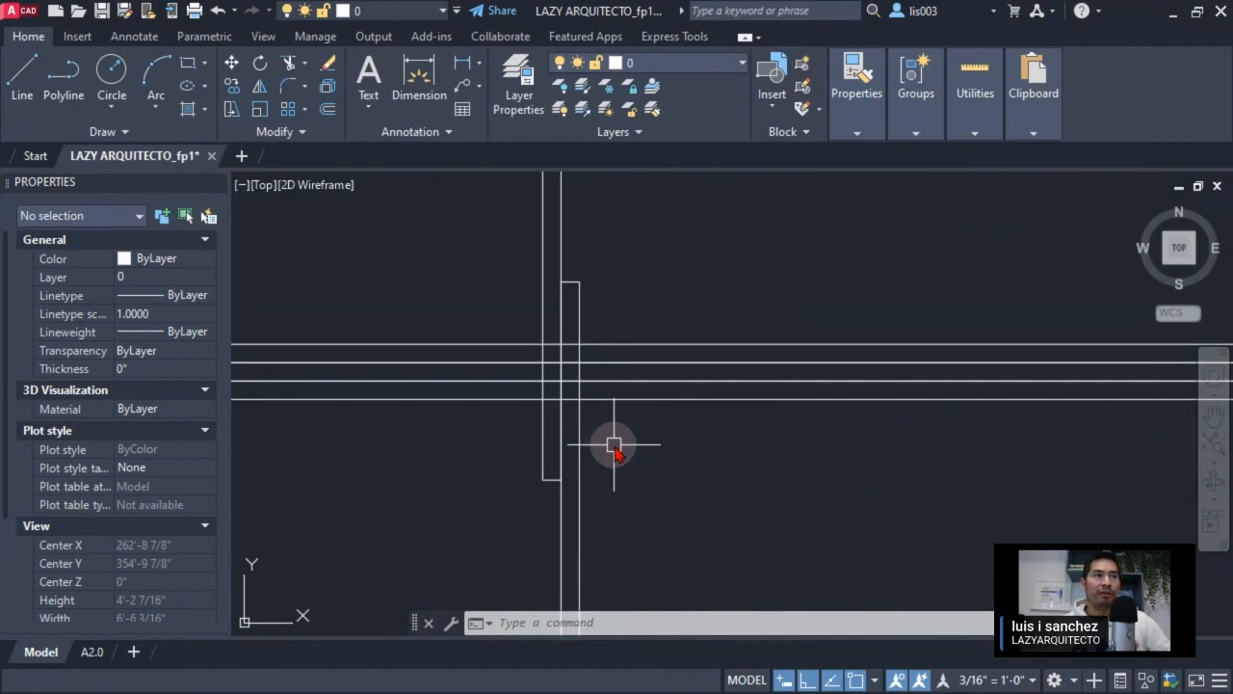
key(Escape)
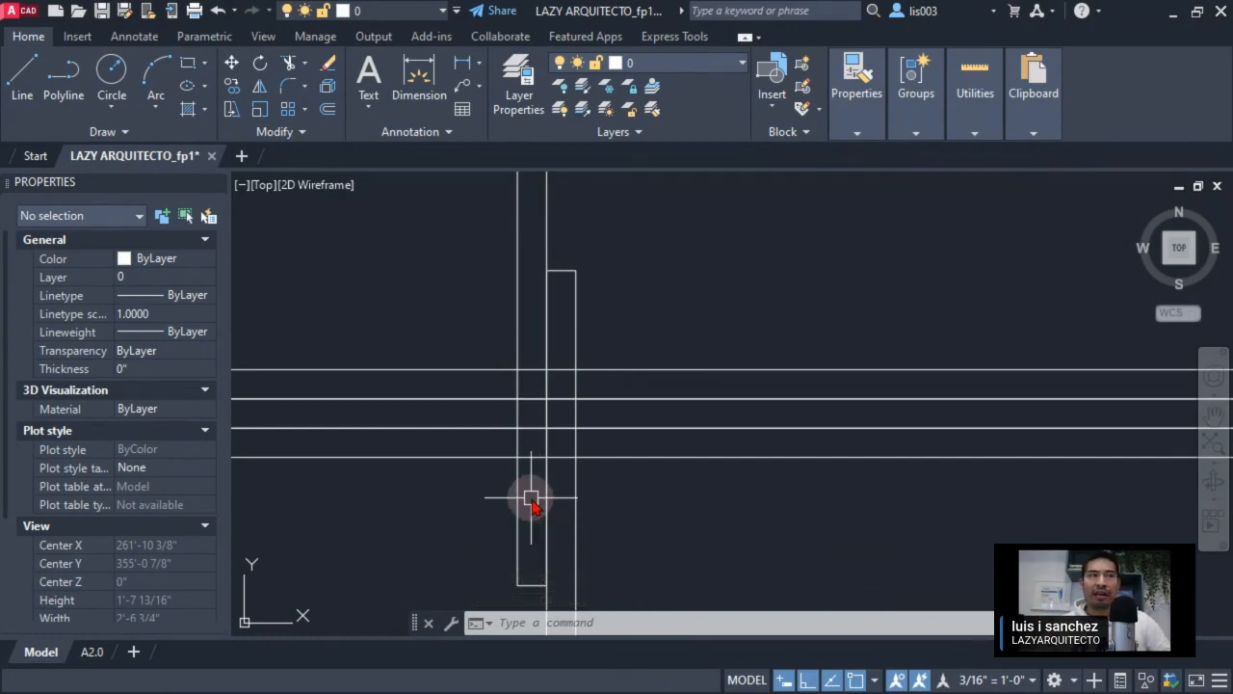
scroll(591, 408, down, 3)
scroll(649, 324, up, 3)
Create a new multiline style named Framing based on STANDARD with the MLSTYLE command.
text(m)
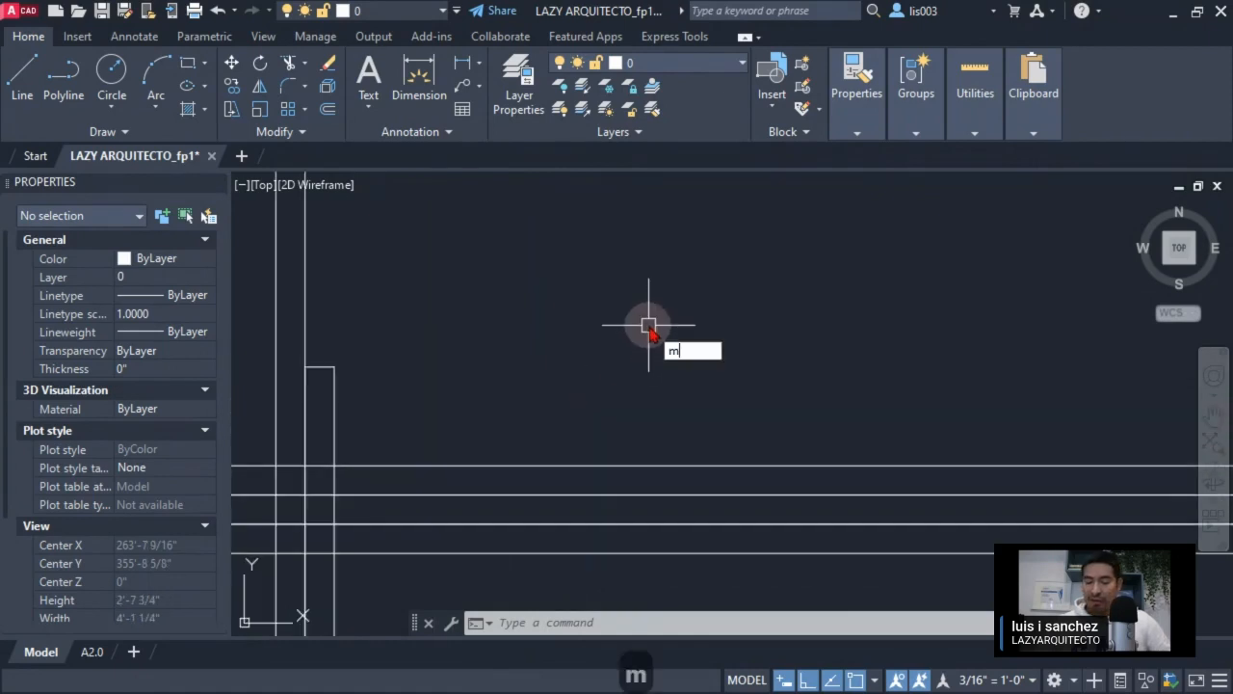
text(l)
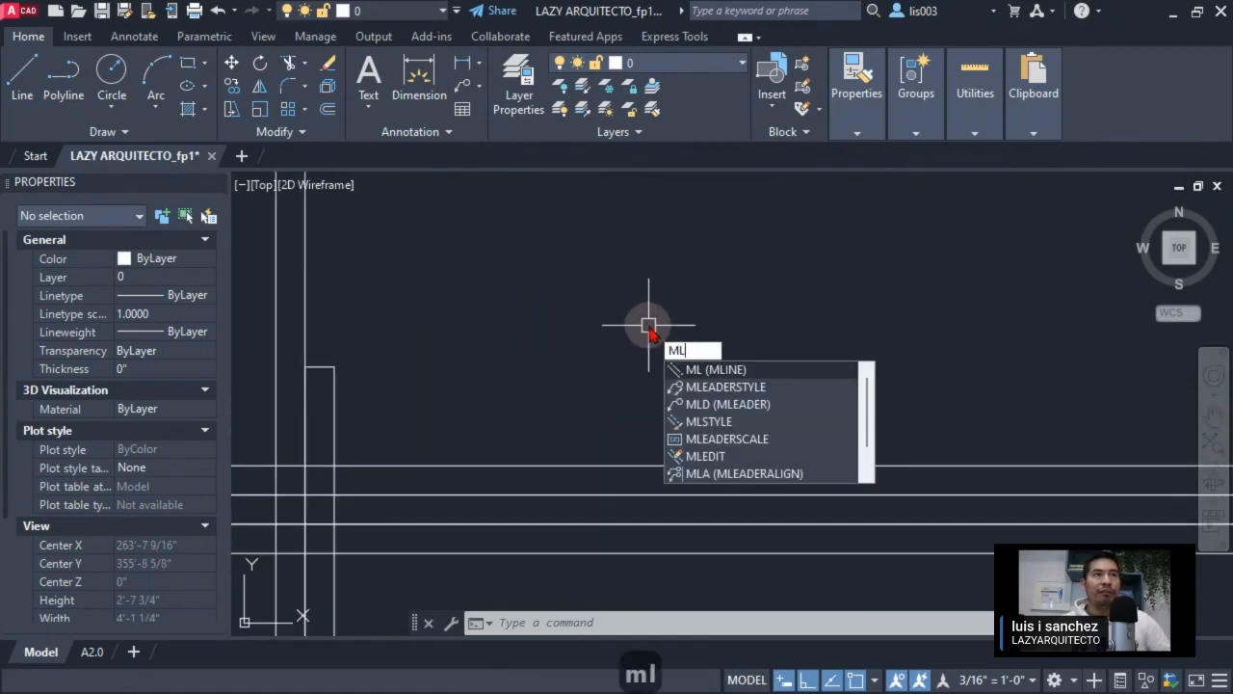
text(s)
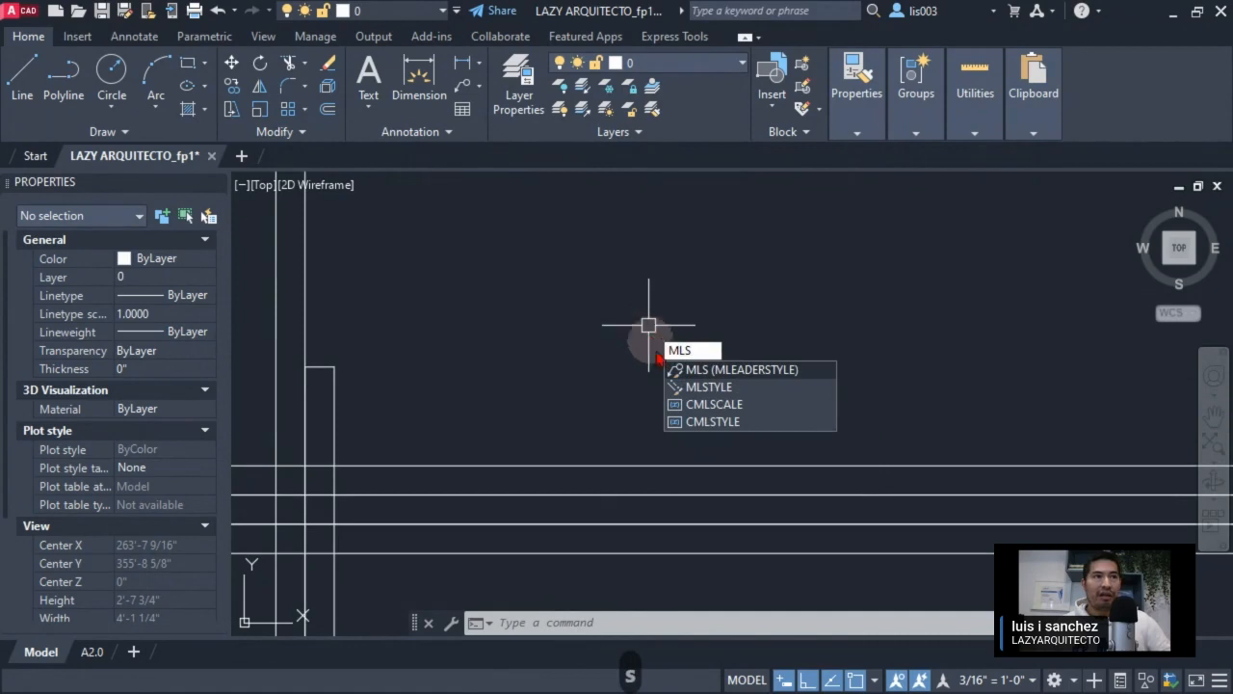
click(715, 389)
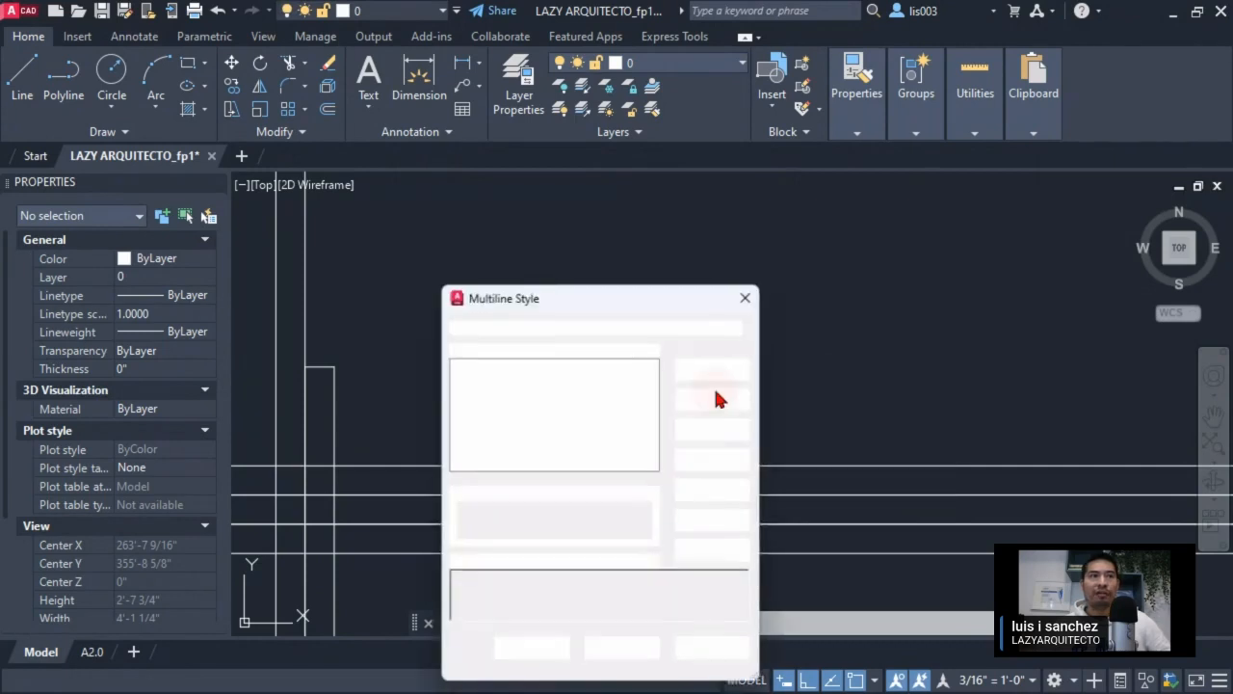
drag(682, 289, 698, 218)
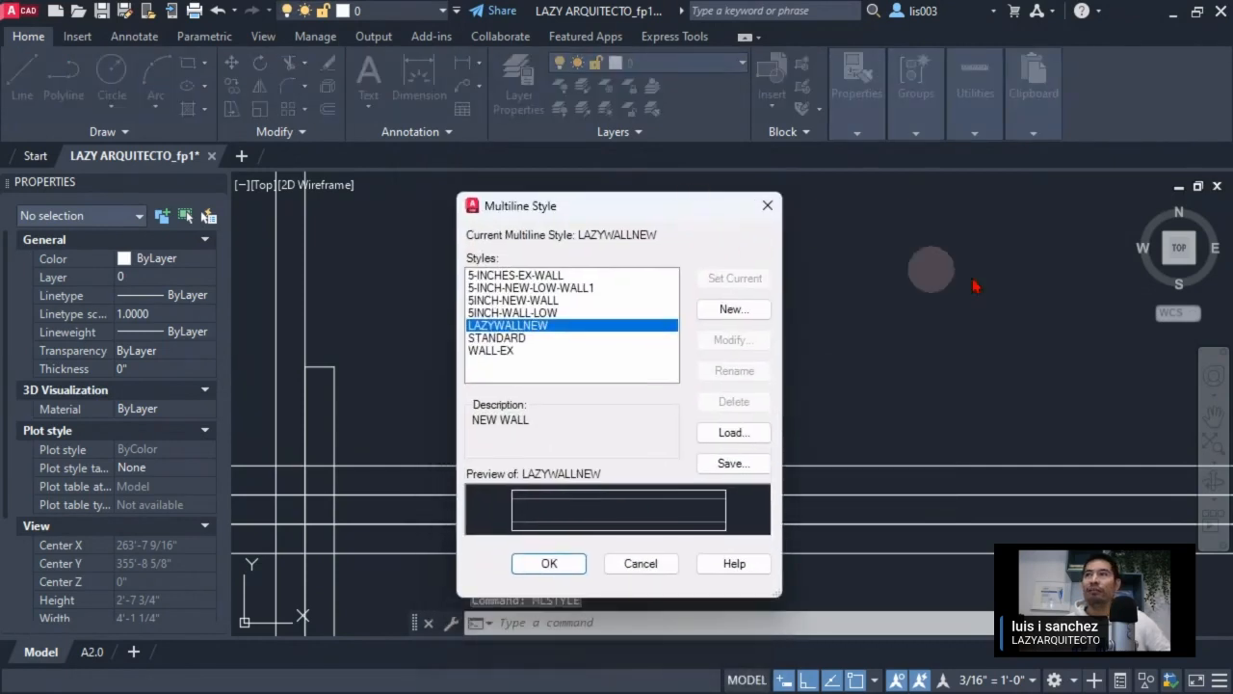
click(510, 340)
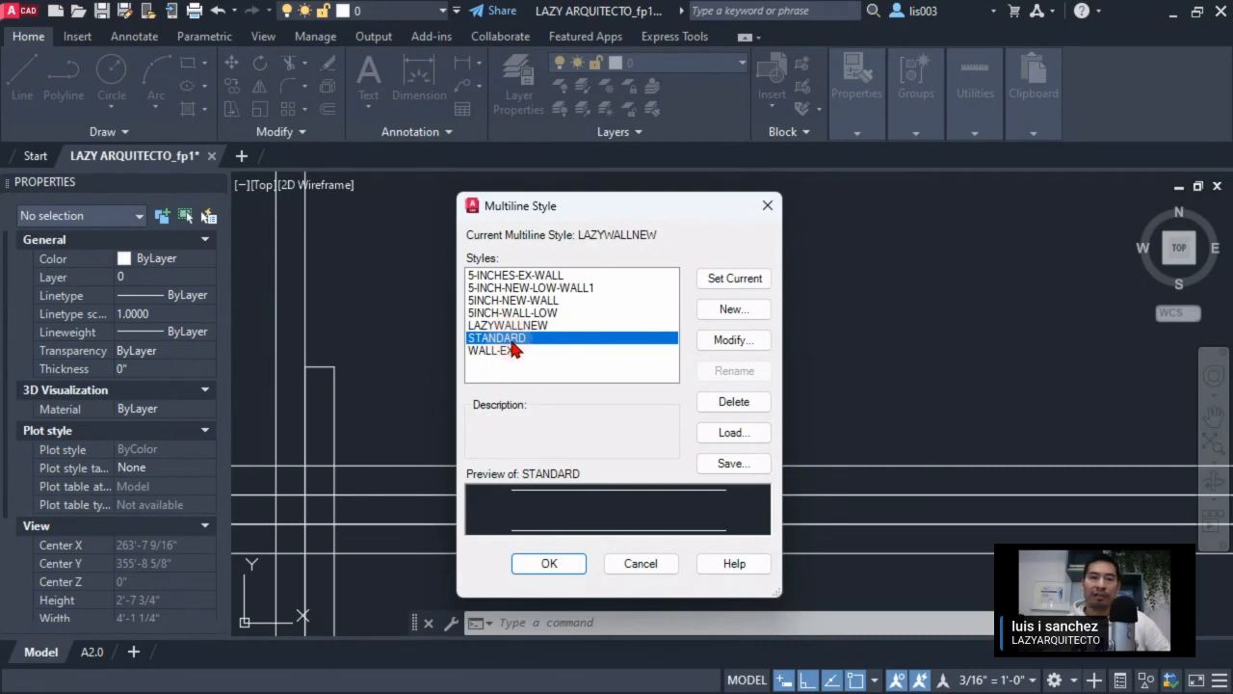
click(728, 310)
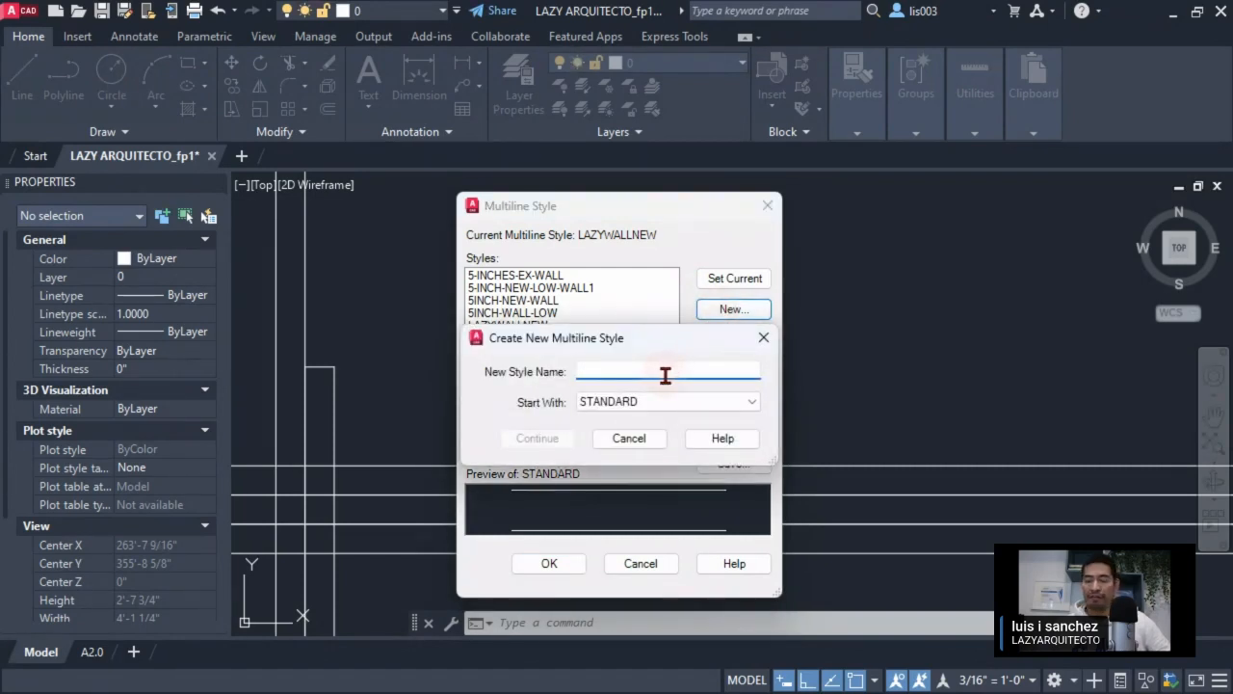
text(F)
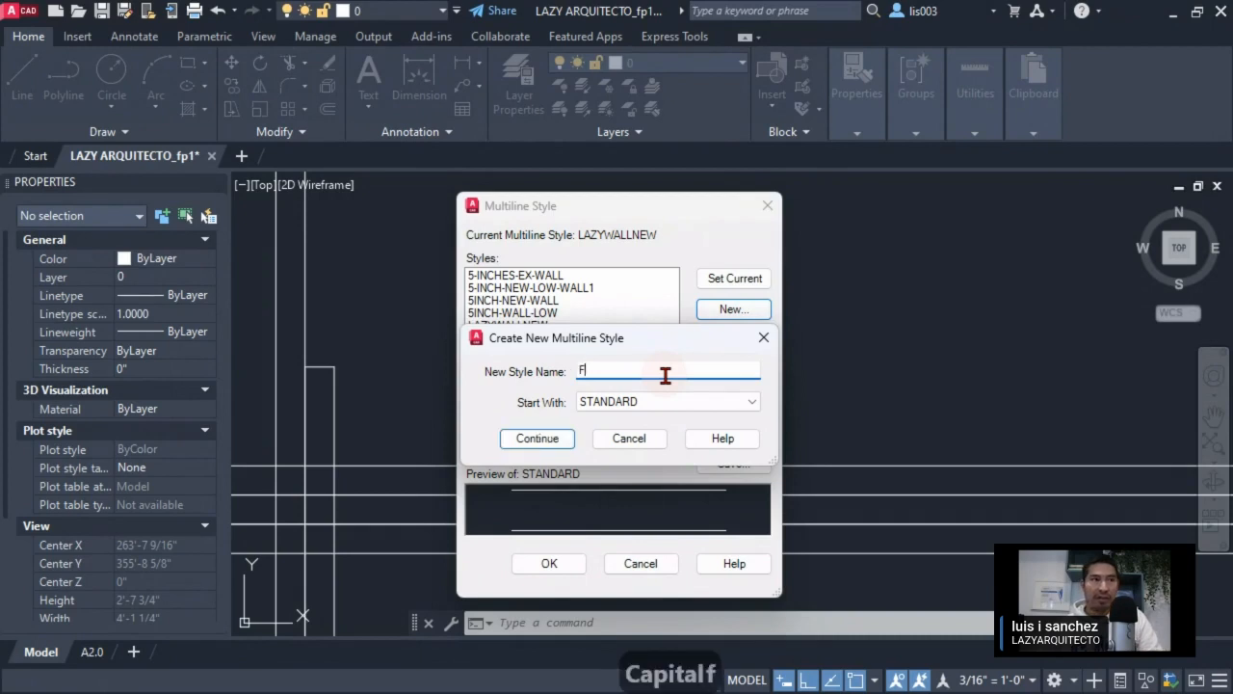
text(raming)
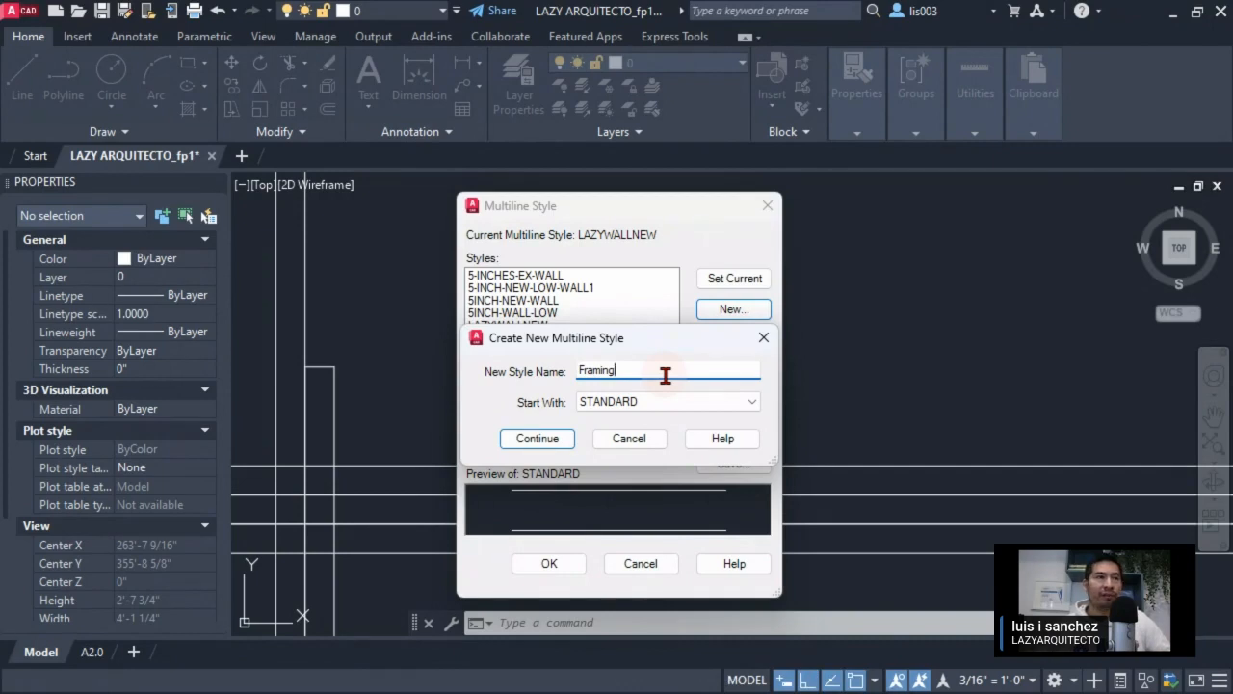
click(557, 445)
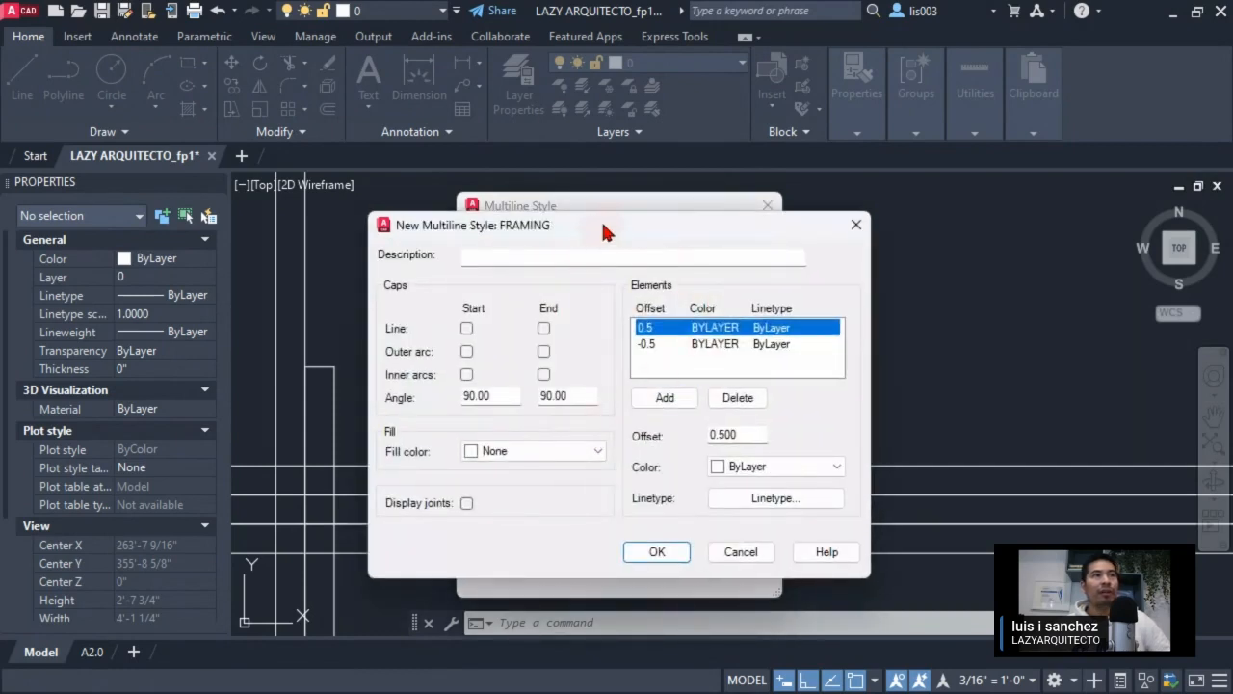
Compare the new style's 0.5 and -0.5 offset elements with the two lines in the STANDARD preview.
drag(606, 227, 557, 226)
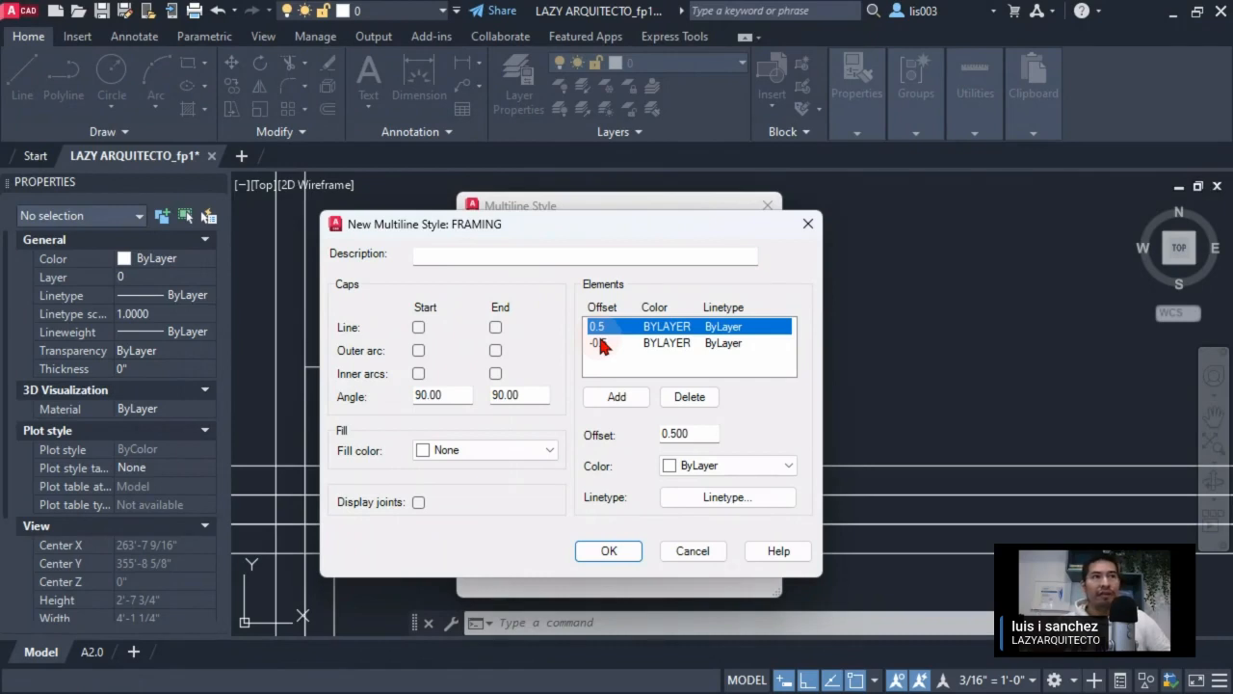
click(604, 349)
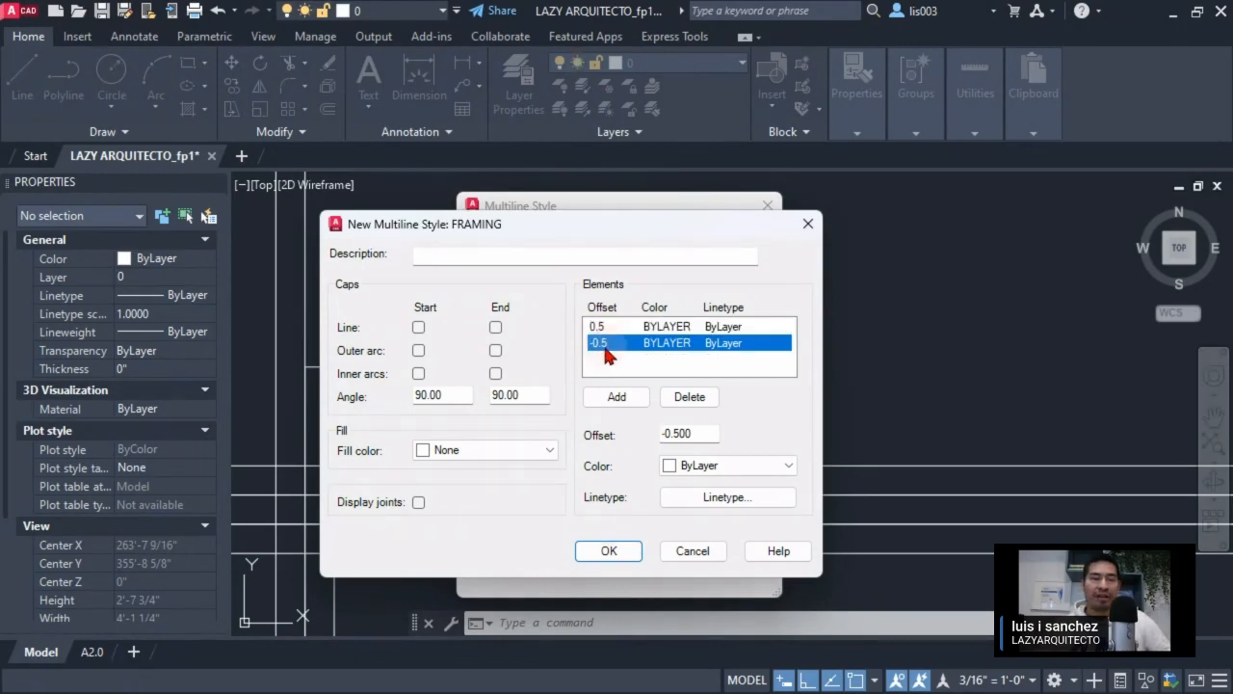
drag(593, 232, 935, 225)
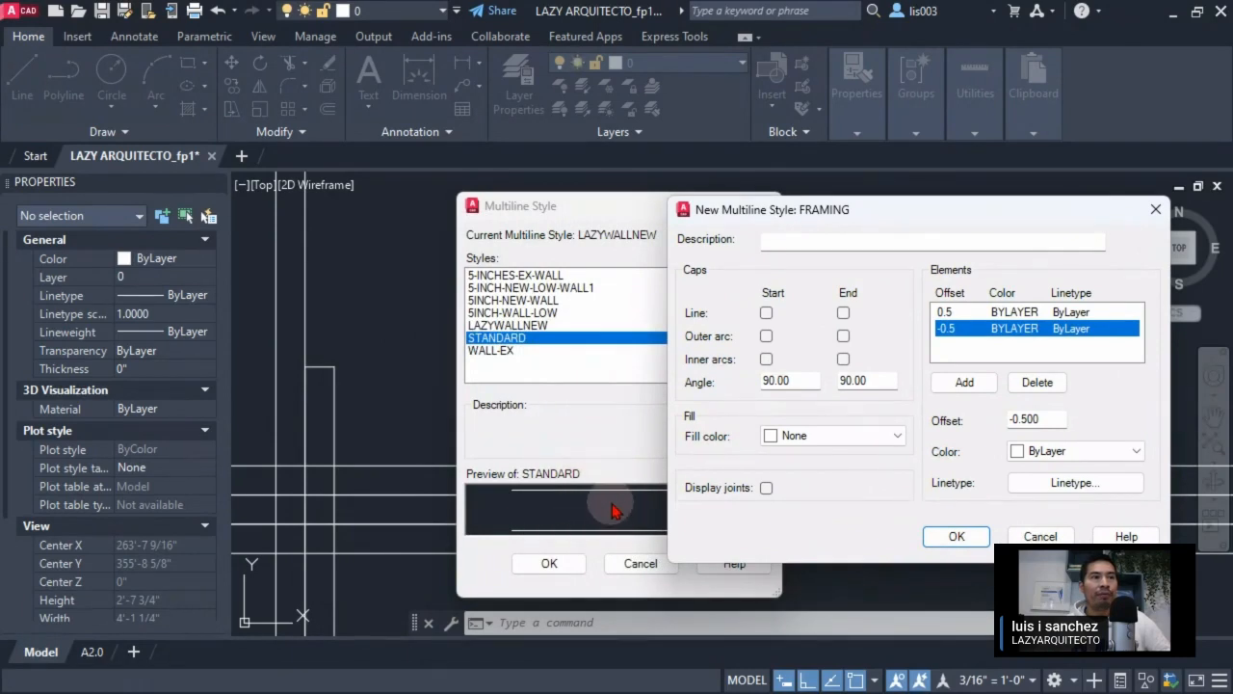
drag(751, 216, 820, 221)
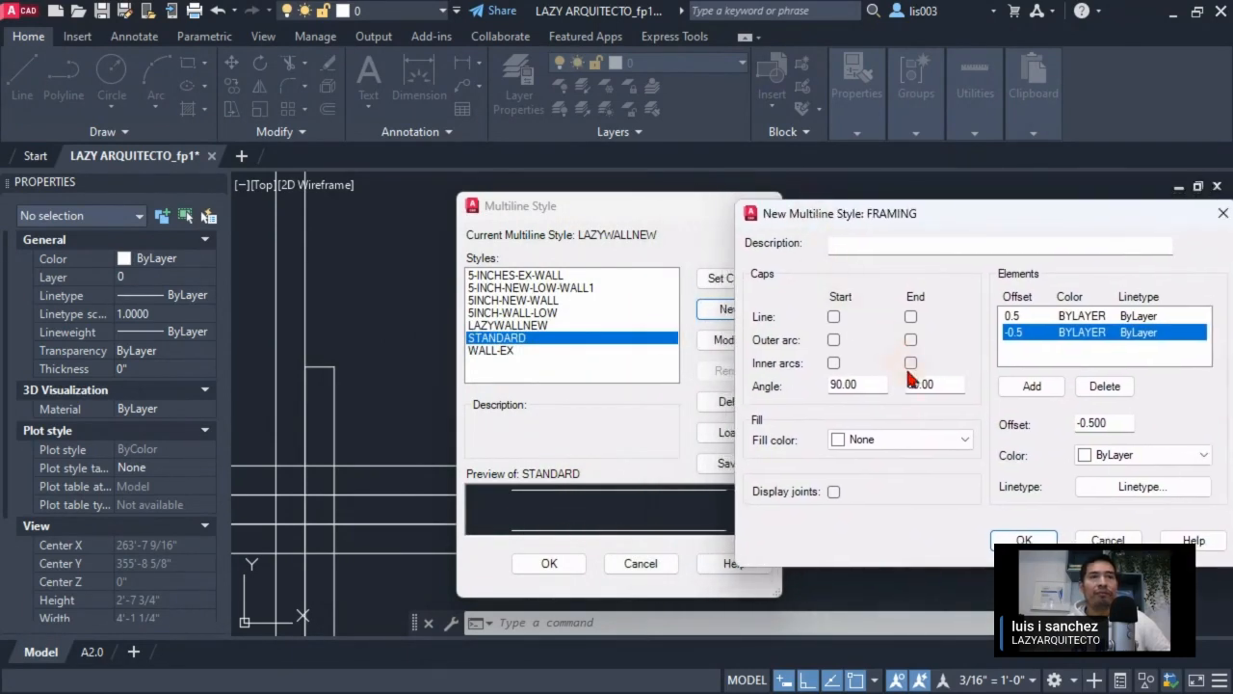
click(1012, 316)
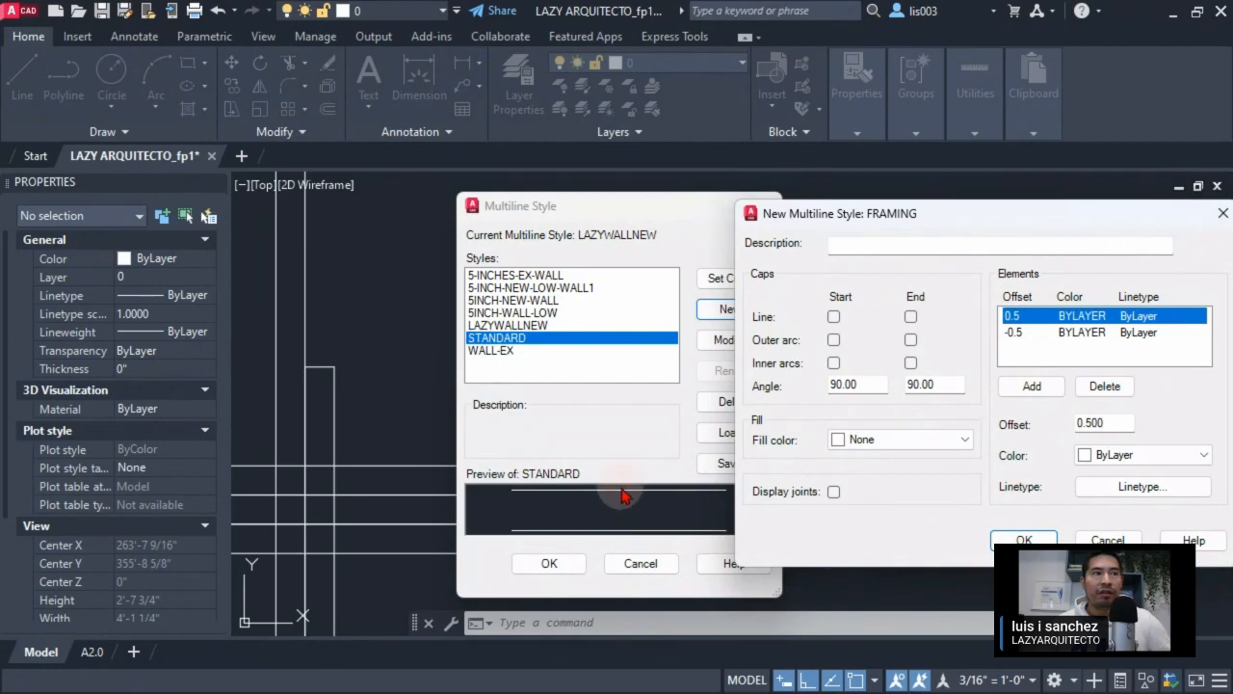
click(1013, 333)
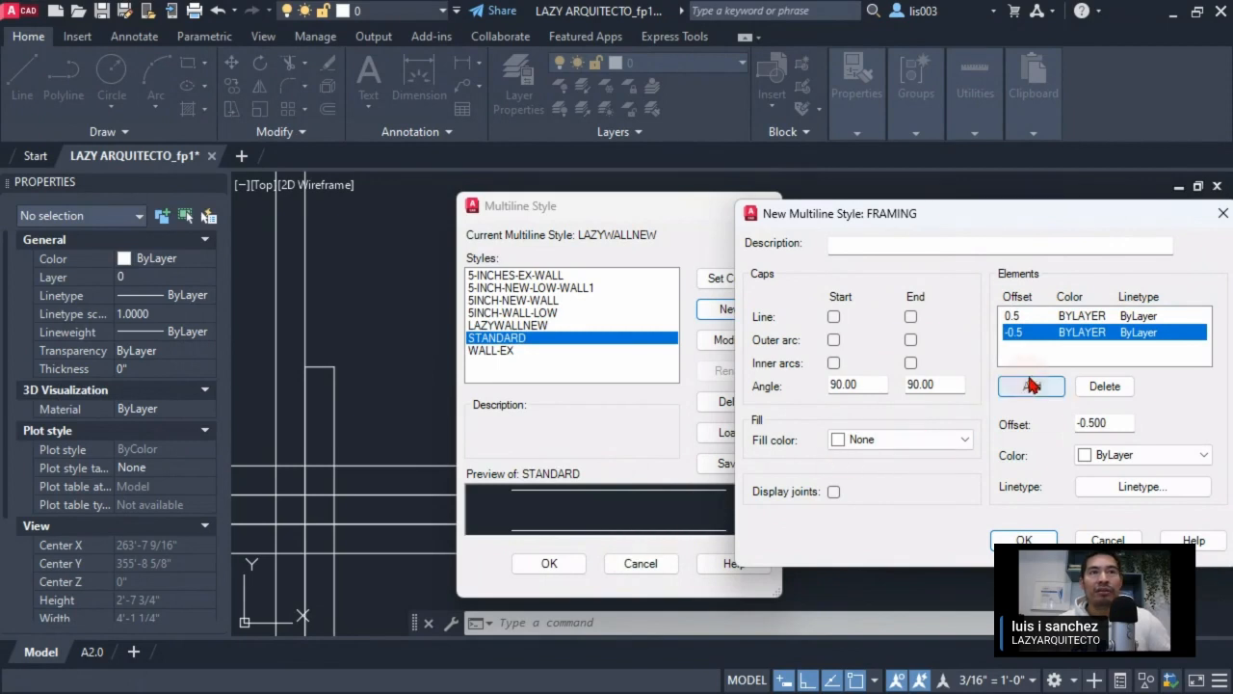
click(1012, 316)
click(1015, 332)
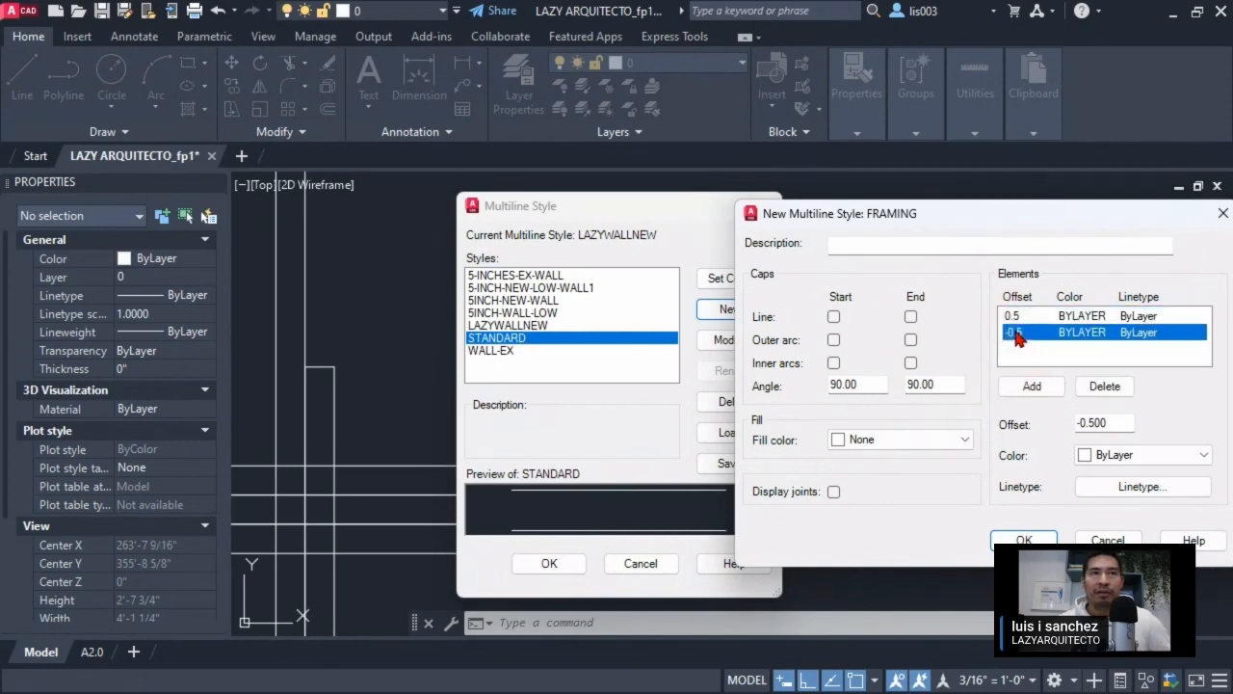
click(1013, 316)
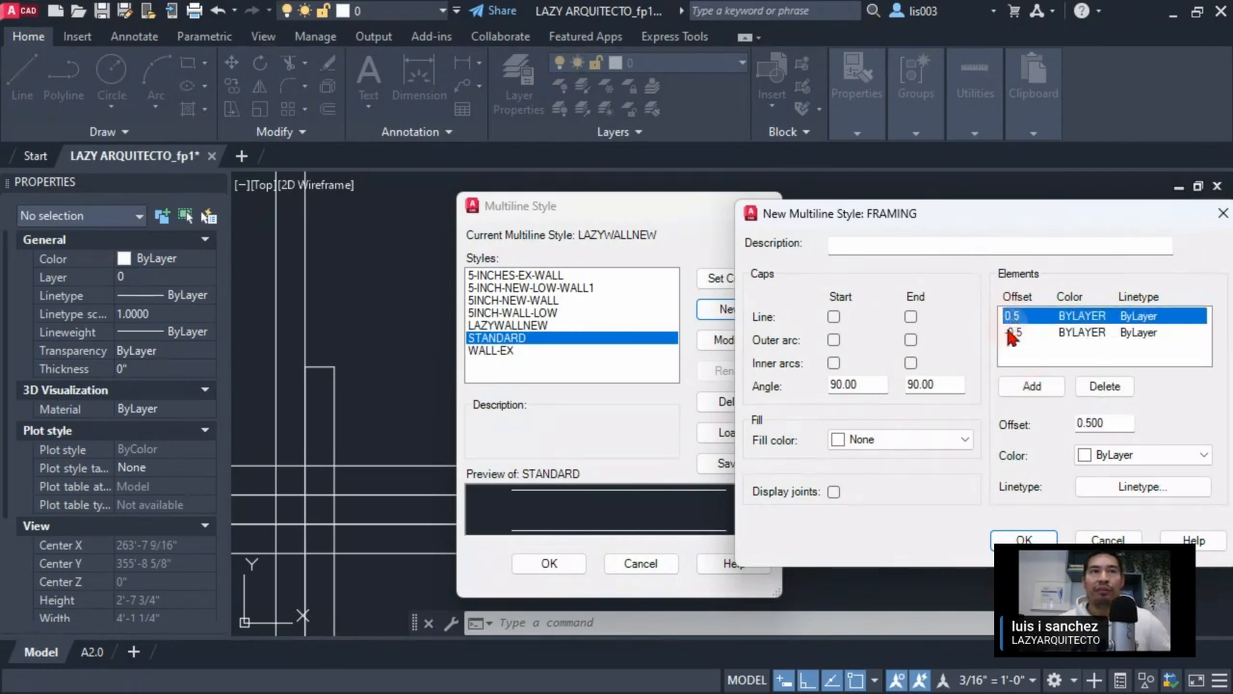
click(1014, 333)
click(1012, 316)
click(1012, 333)
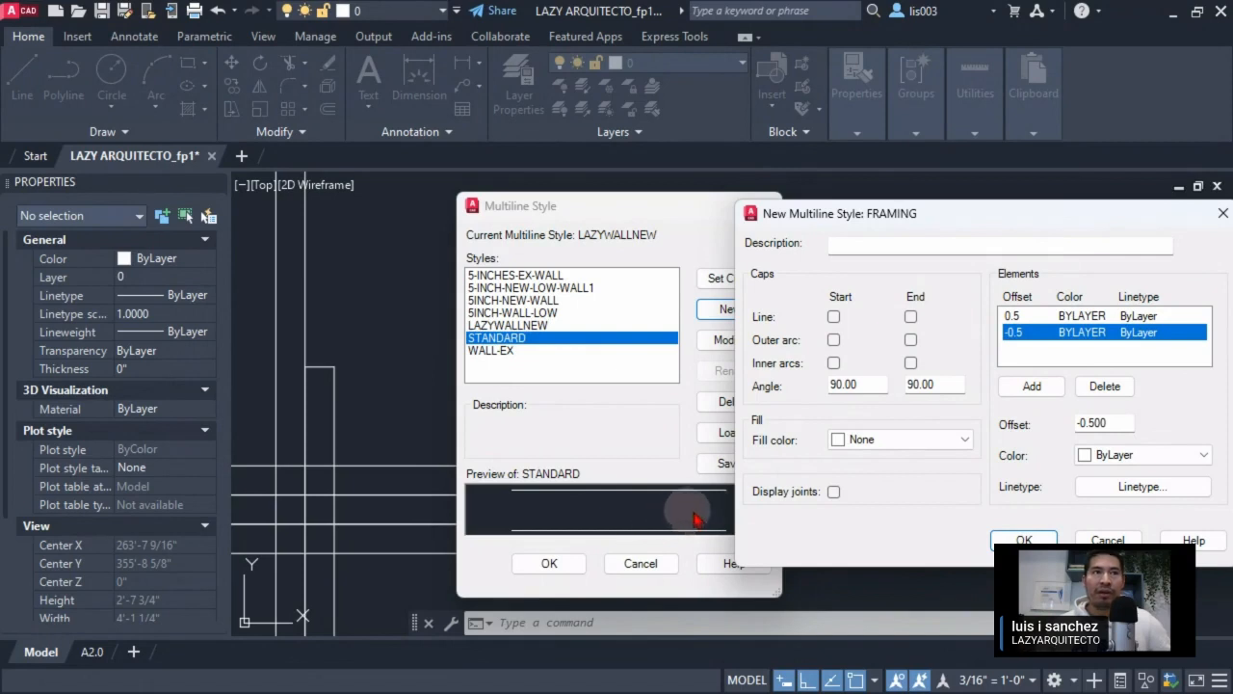
click(1014, 316)
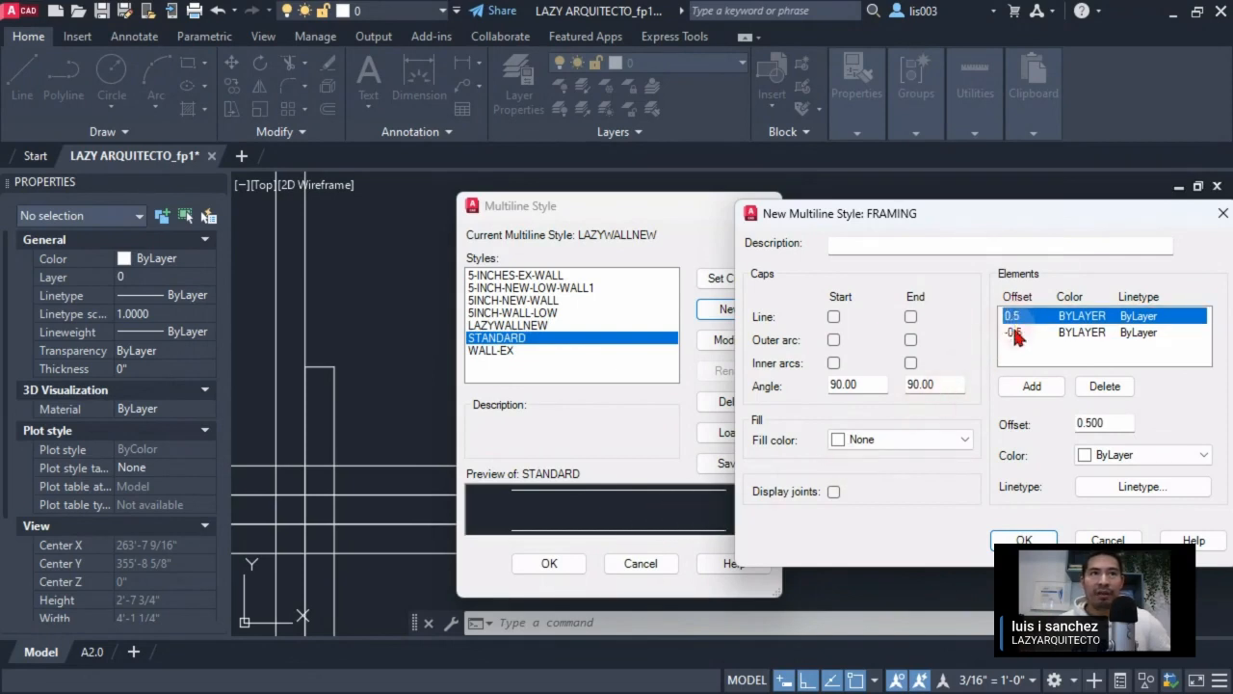
click(1011, 333)
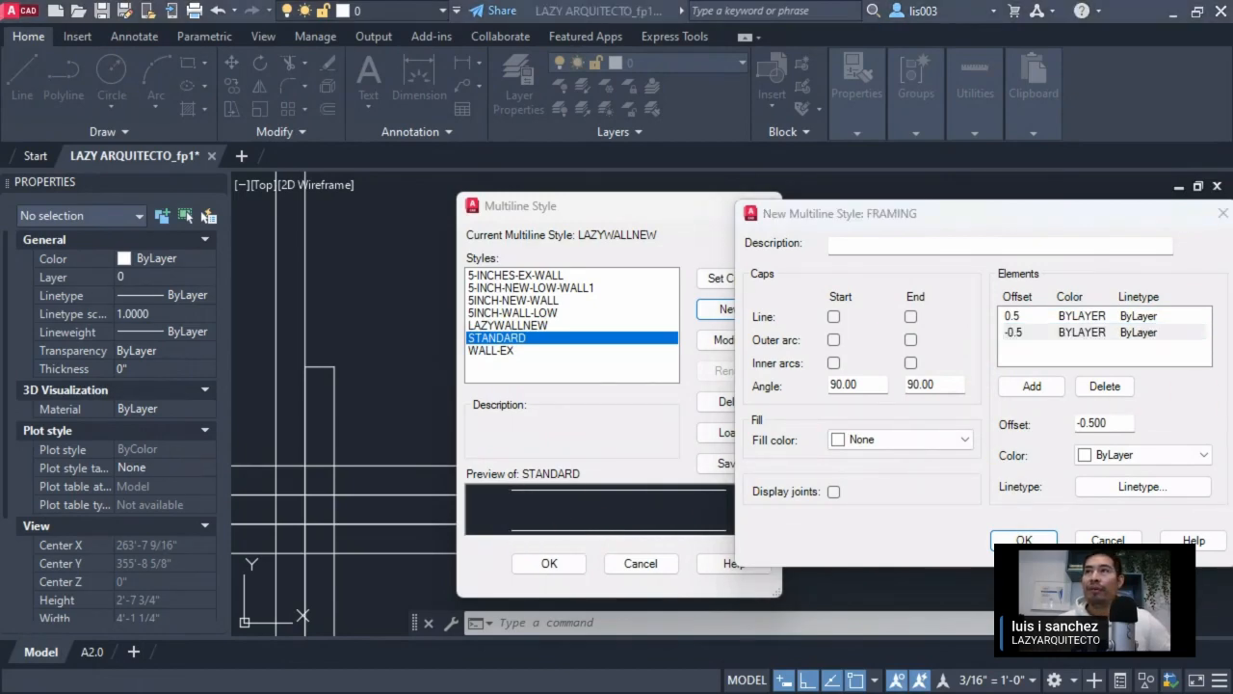
Bring the reference image over the drawing, examine the lapped joists at the girder, and move the image away again.
drag(1232, 243, 473, 124)
scroll(459, 394, up, 5)
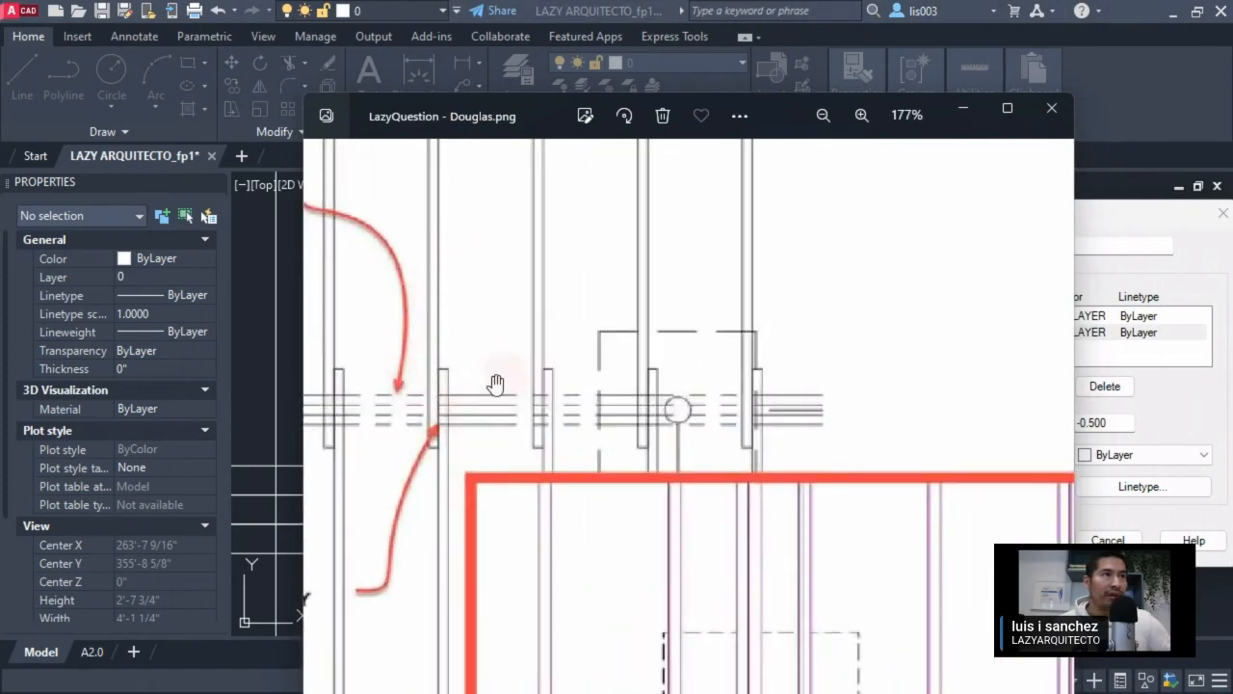
drag(453, 395, 506, 390)
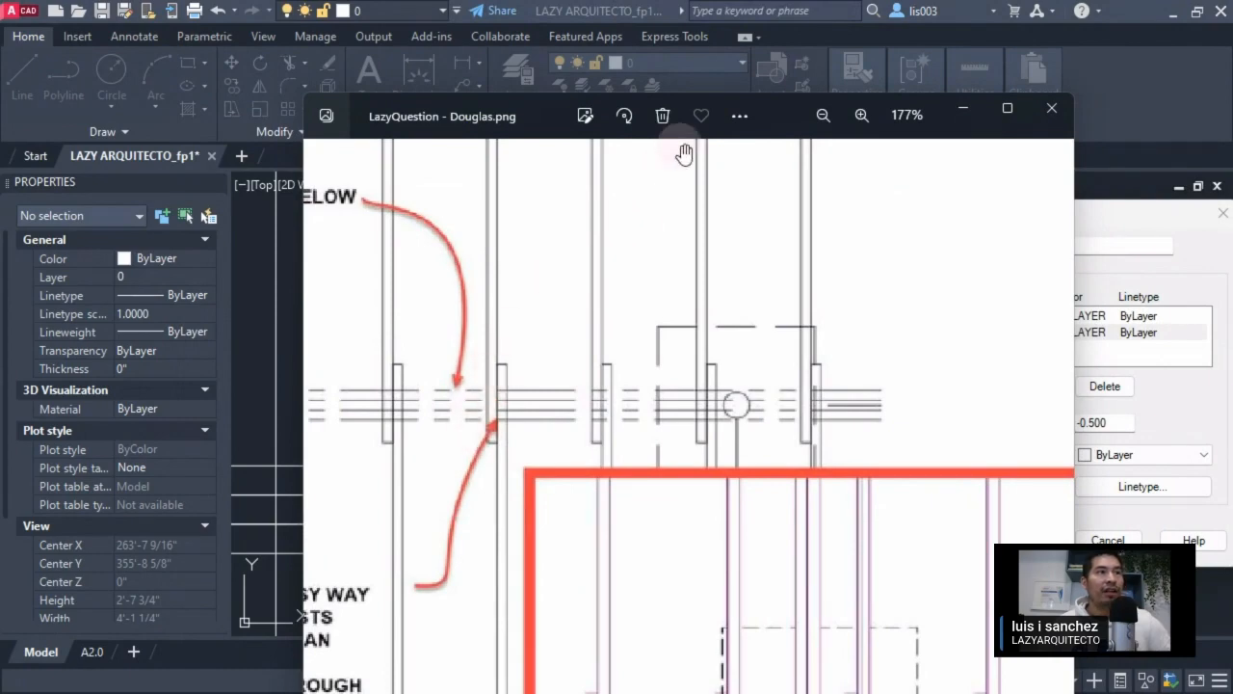
drag(766, 120, 1232, 160)
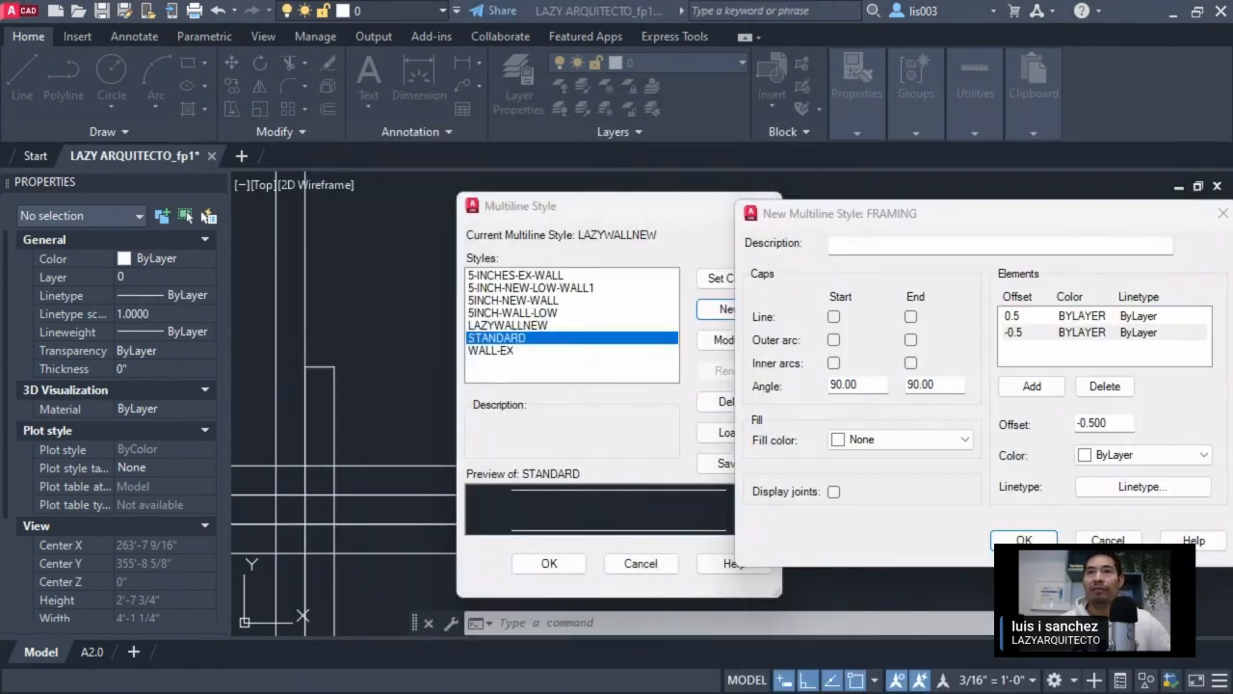
Add start and end line caps to the FRAMING multiline style, enter Framing as its description and save it.
click(833, 317)
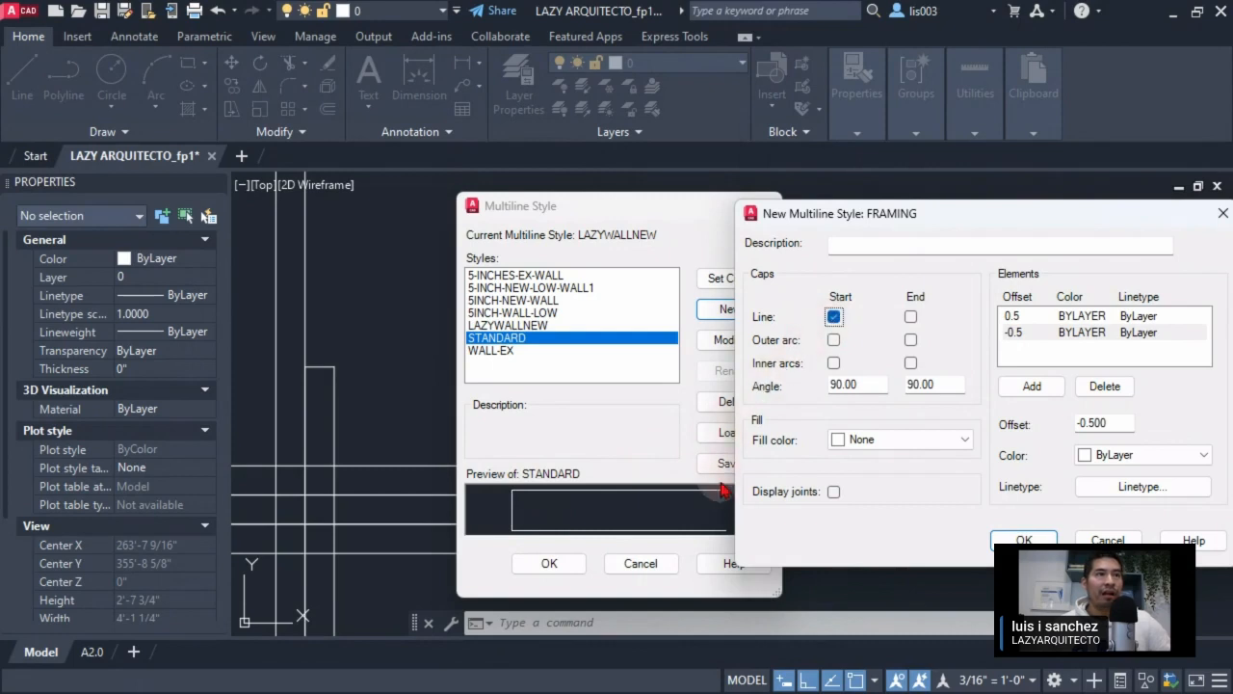
click(910, 318)
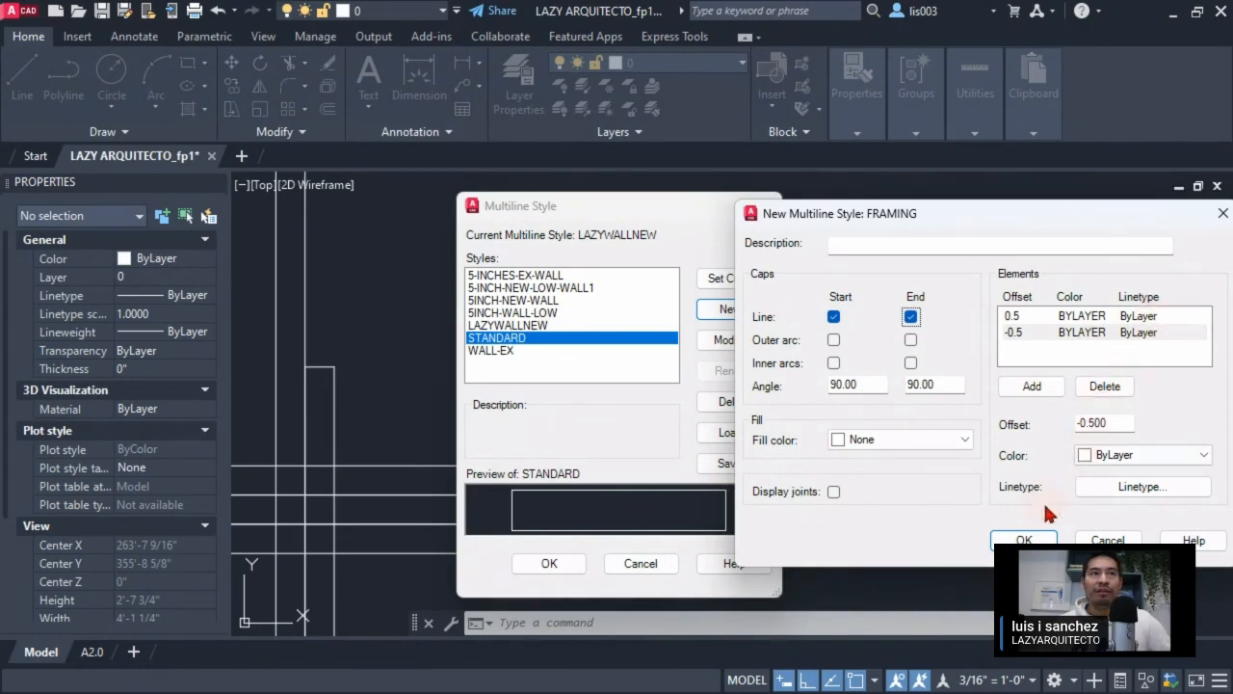
click(967, 247)
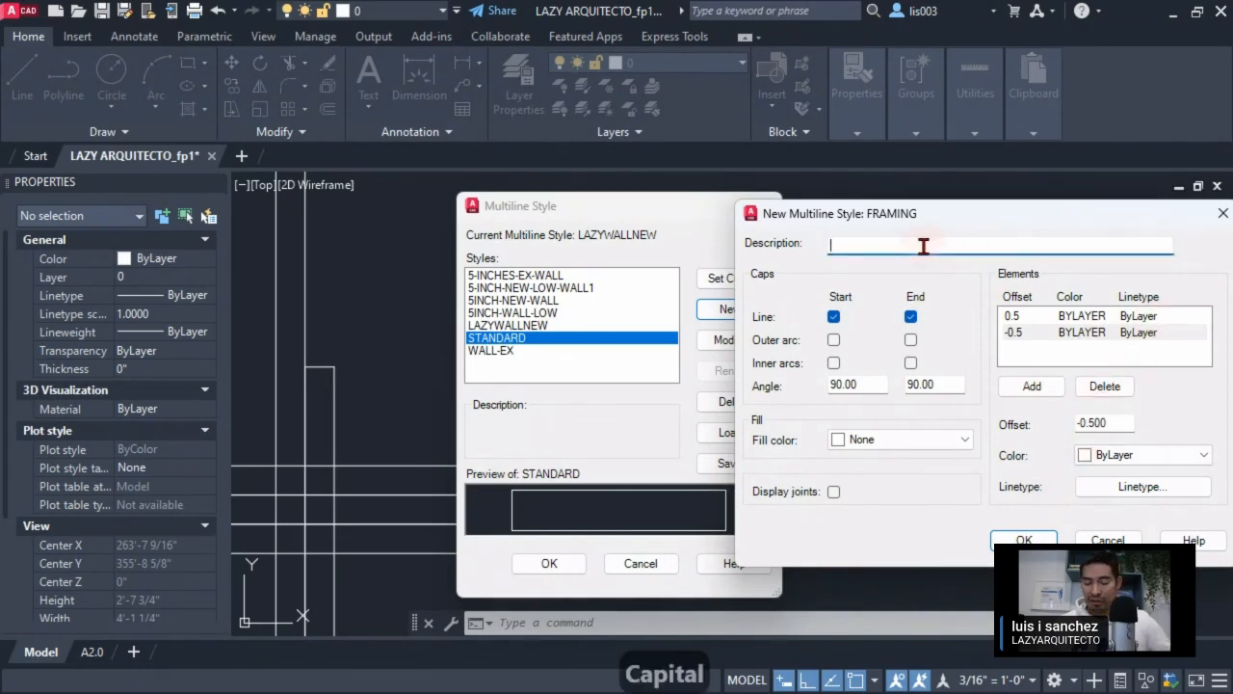
text(Framing)
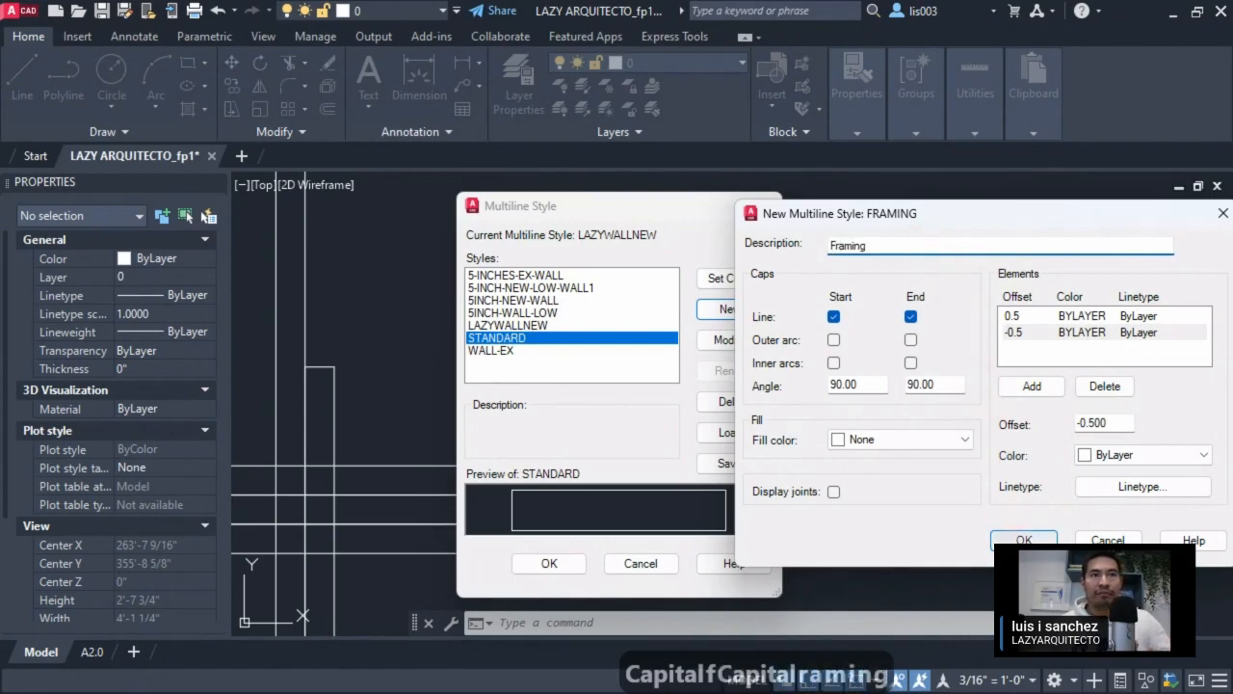
click(1024, 540)
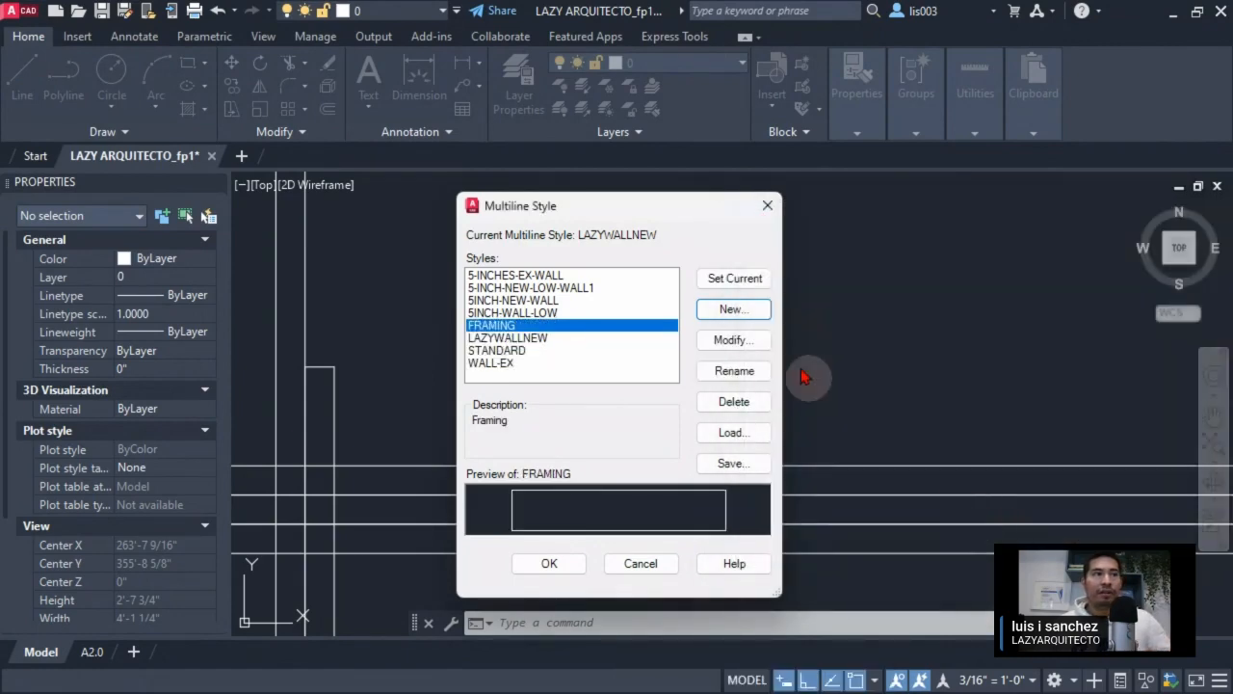
Make FRAMING the current multiline style and close the style manager.
click(527, 313)
click(532, 326)
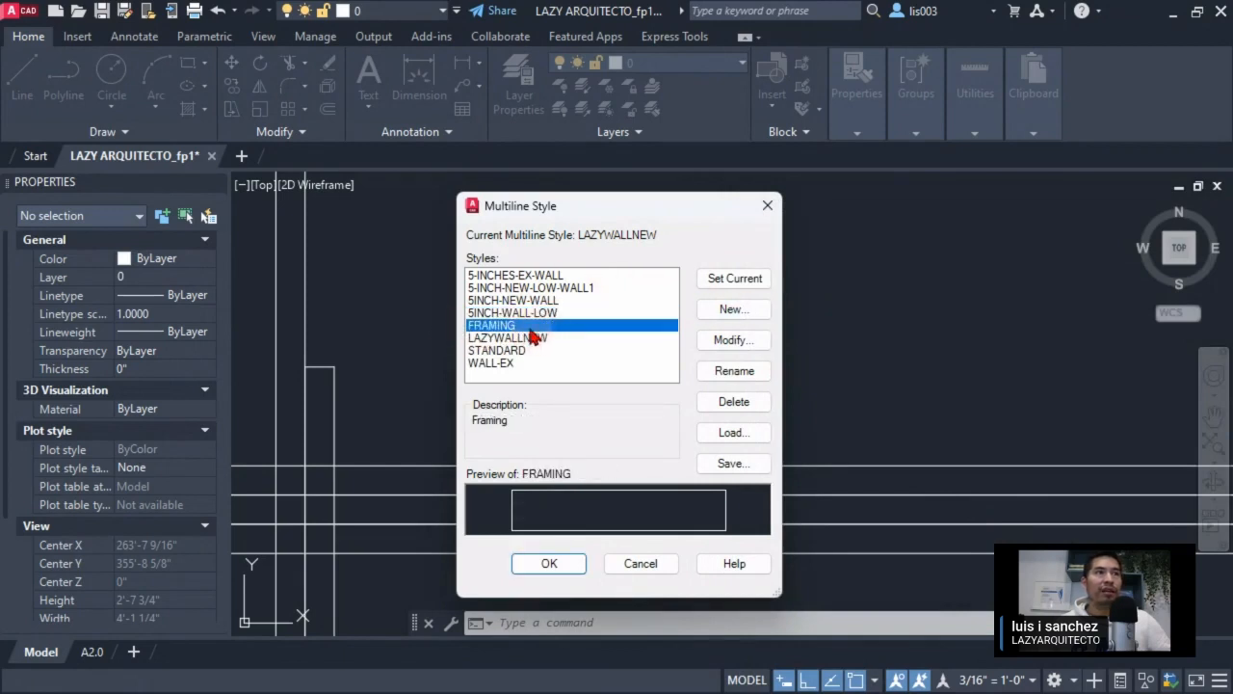
click(740, 281)
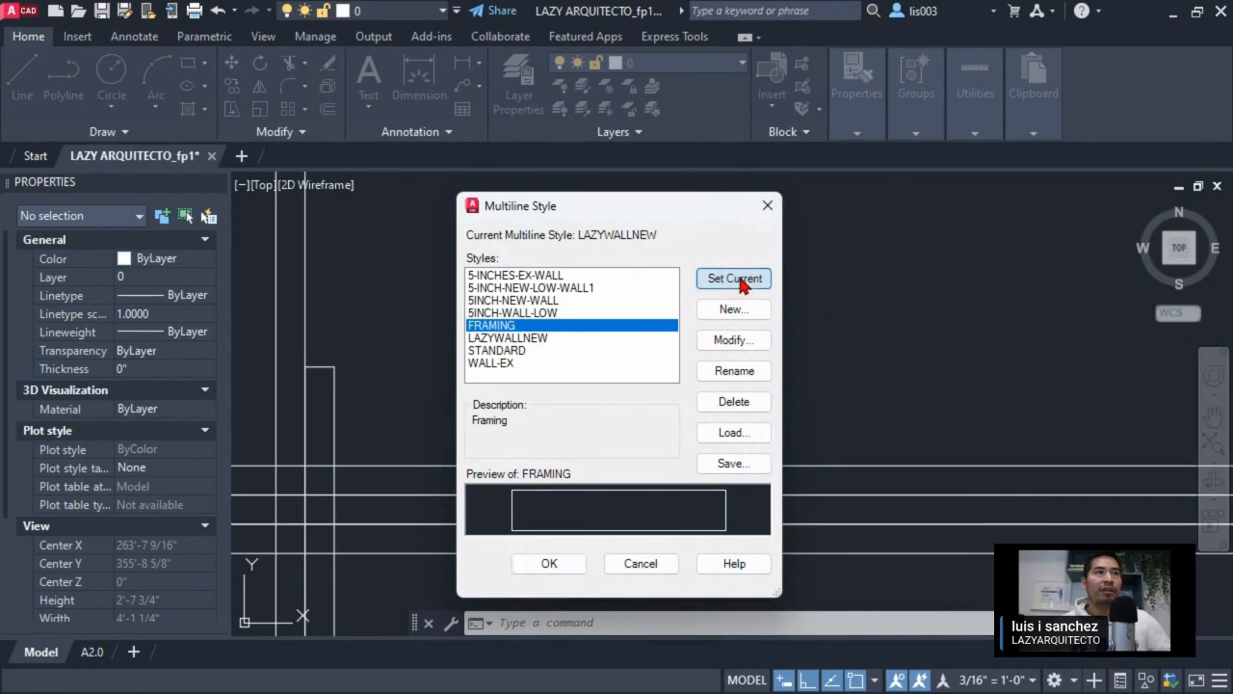
click(548, 564)
Reopen the FRAMING multiline style for modification with MLSTYLE and open the custom color selection for its fill.
scroll(564, 375, down, 4)
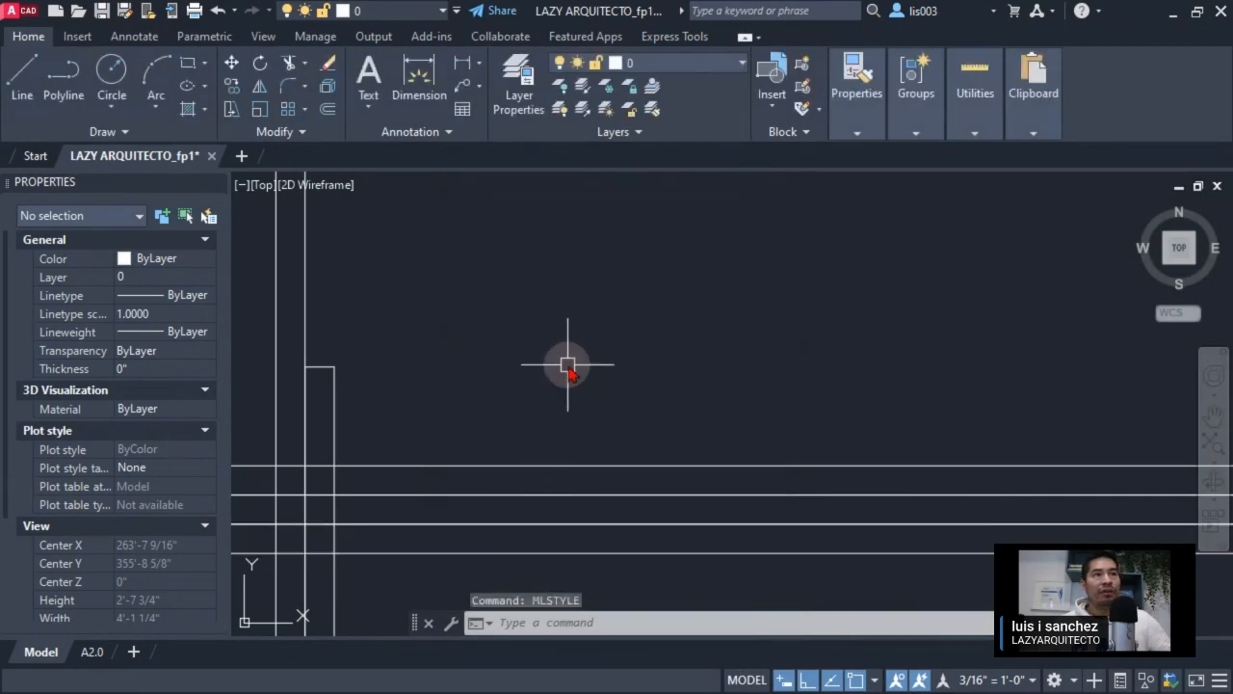
middle_drag(553, 372, 409, 474)
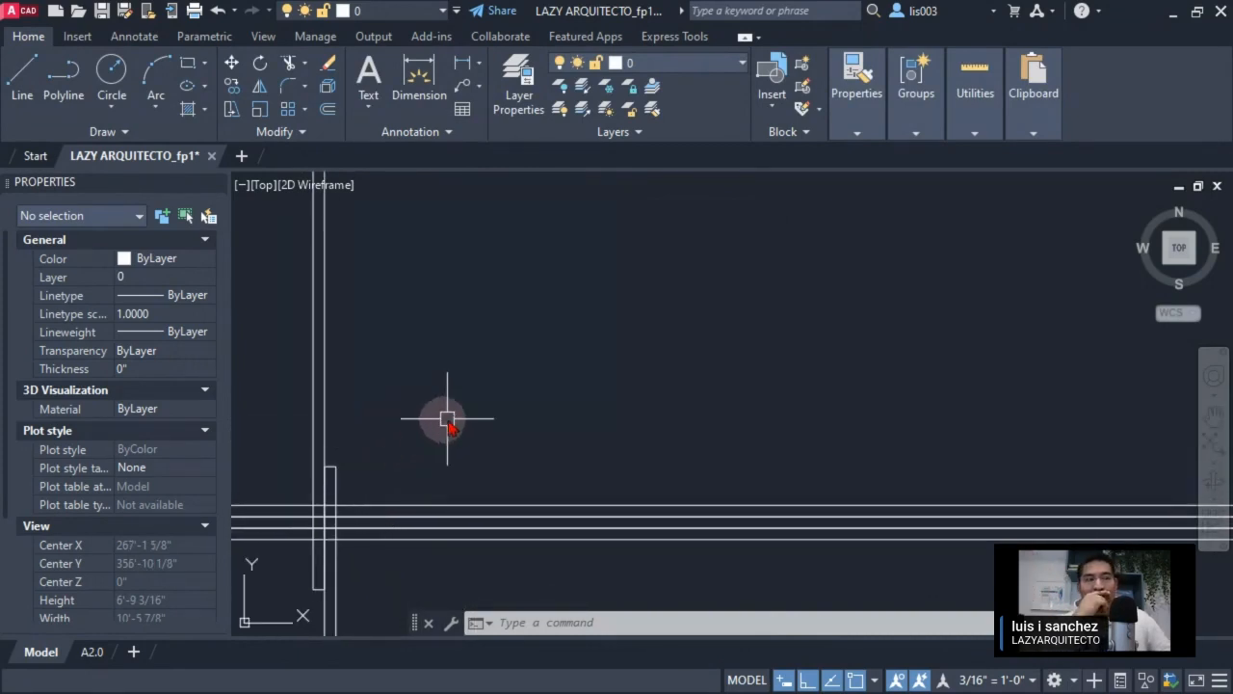
middle_drag(503, 387, 614, 349)
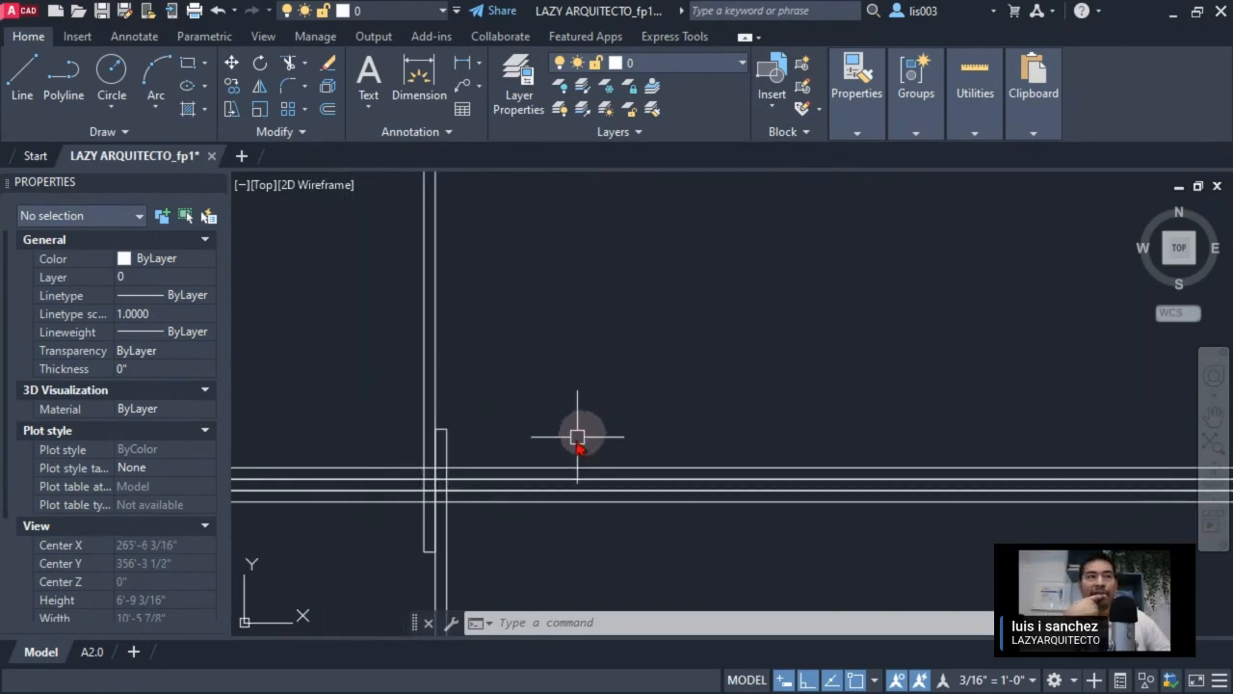
scroll(476, 510, up, 4)
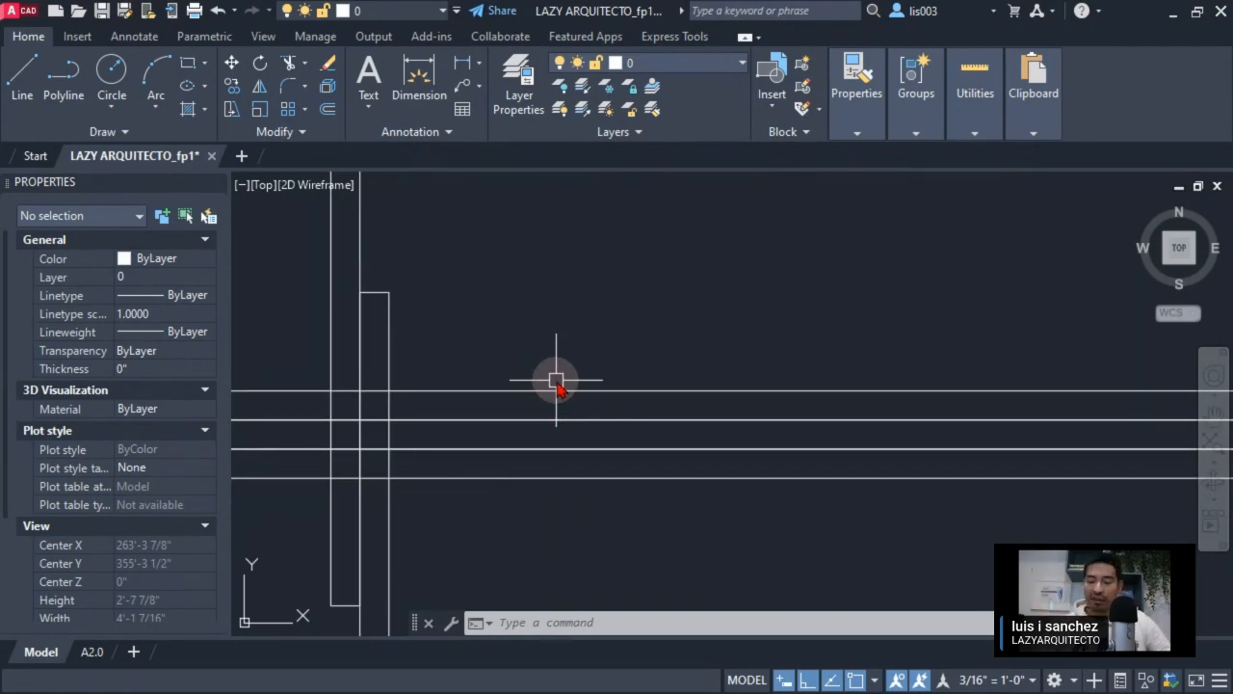
text(ml)
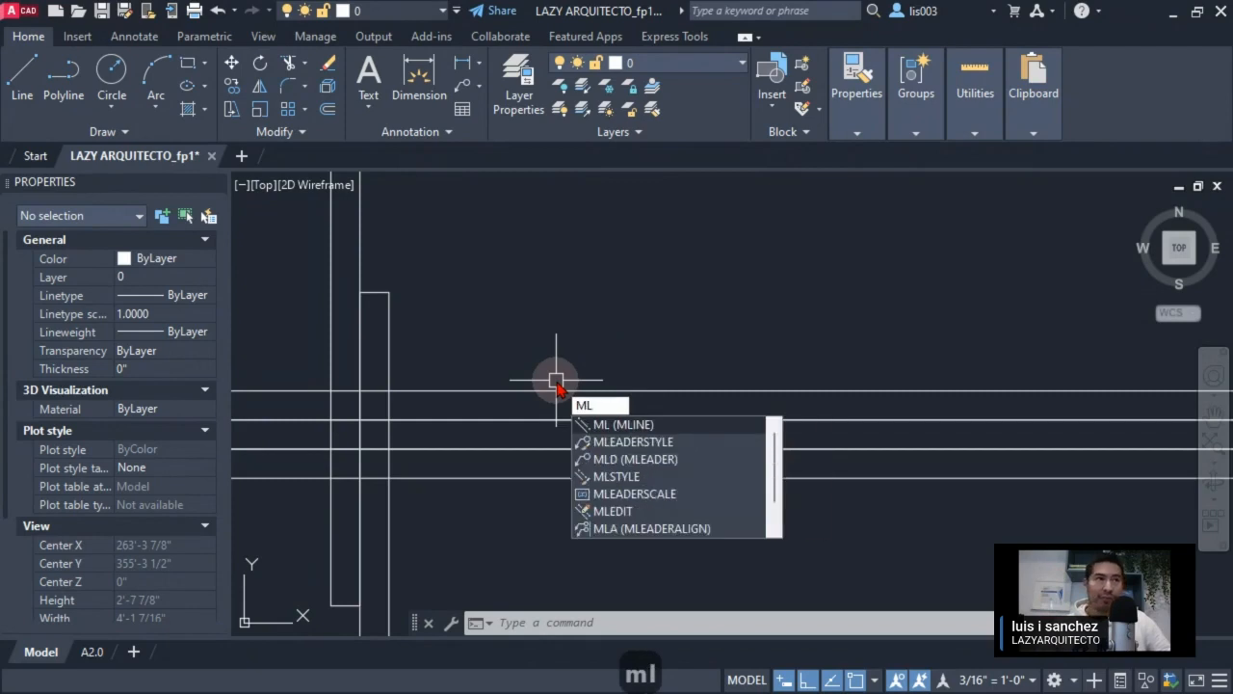
text(s)
key(Down)
key(Return)
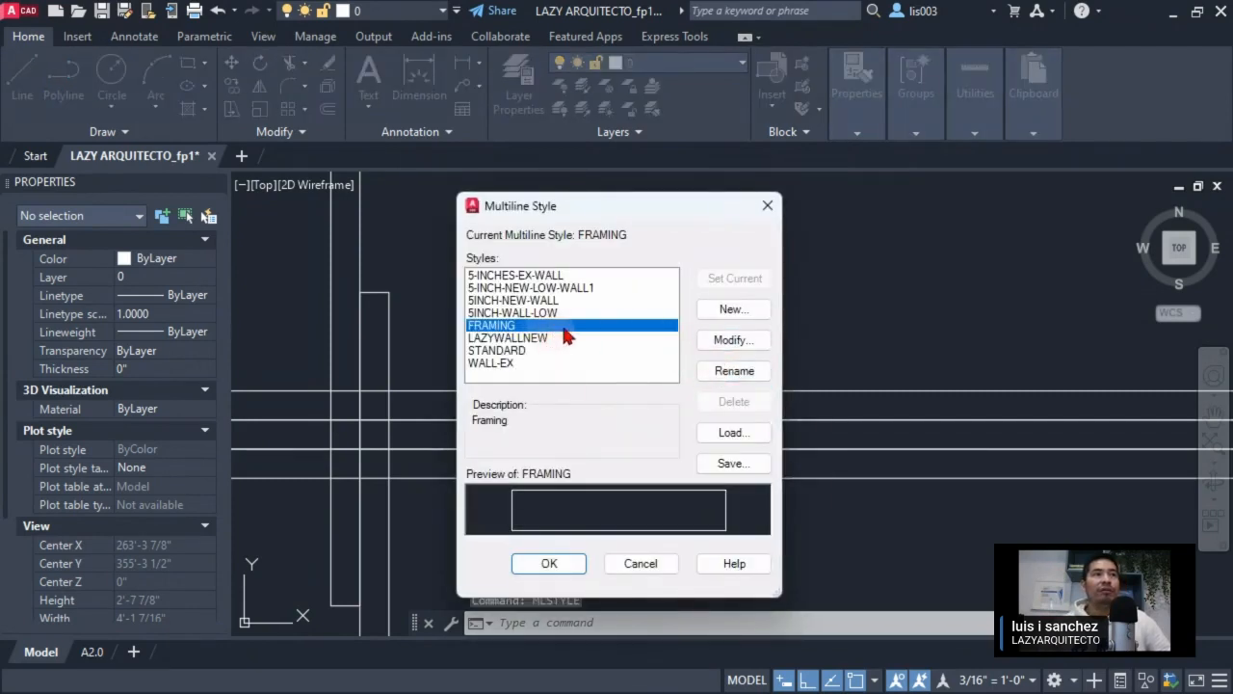
click(729, 342)
drag(944, 222, 796, 228)
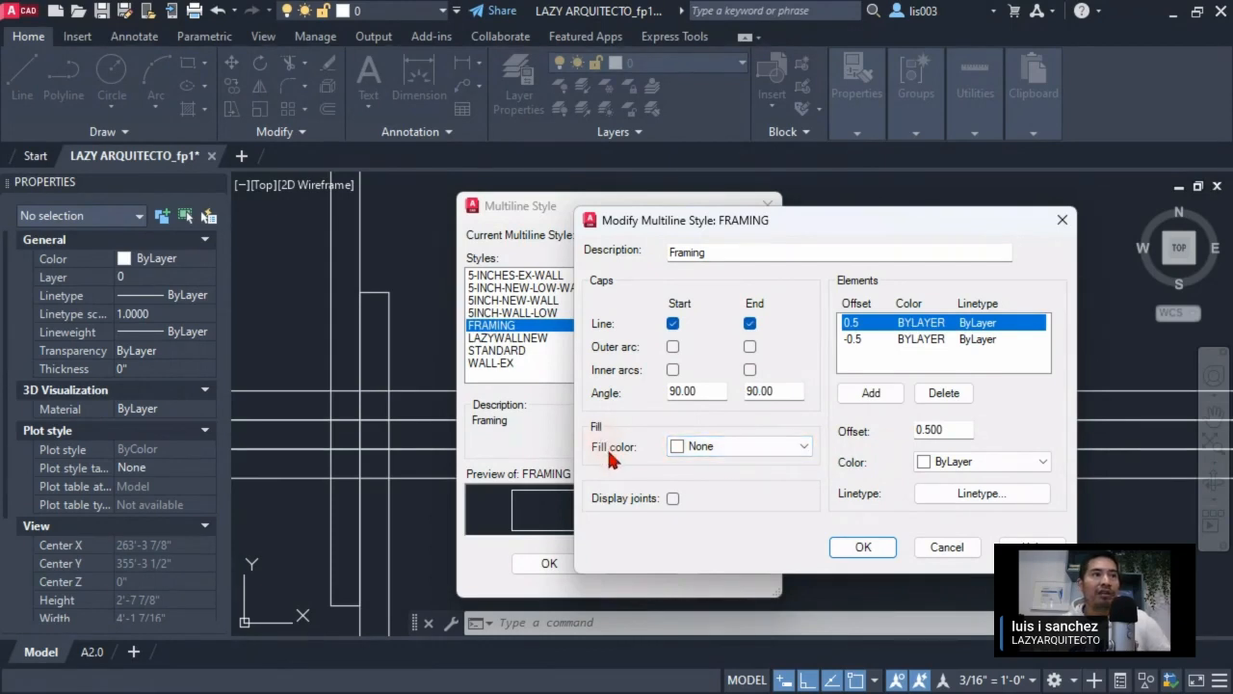
click(721, 449)
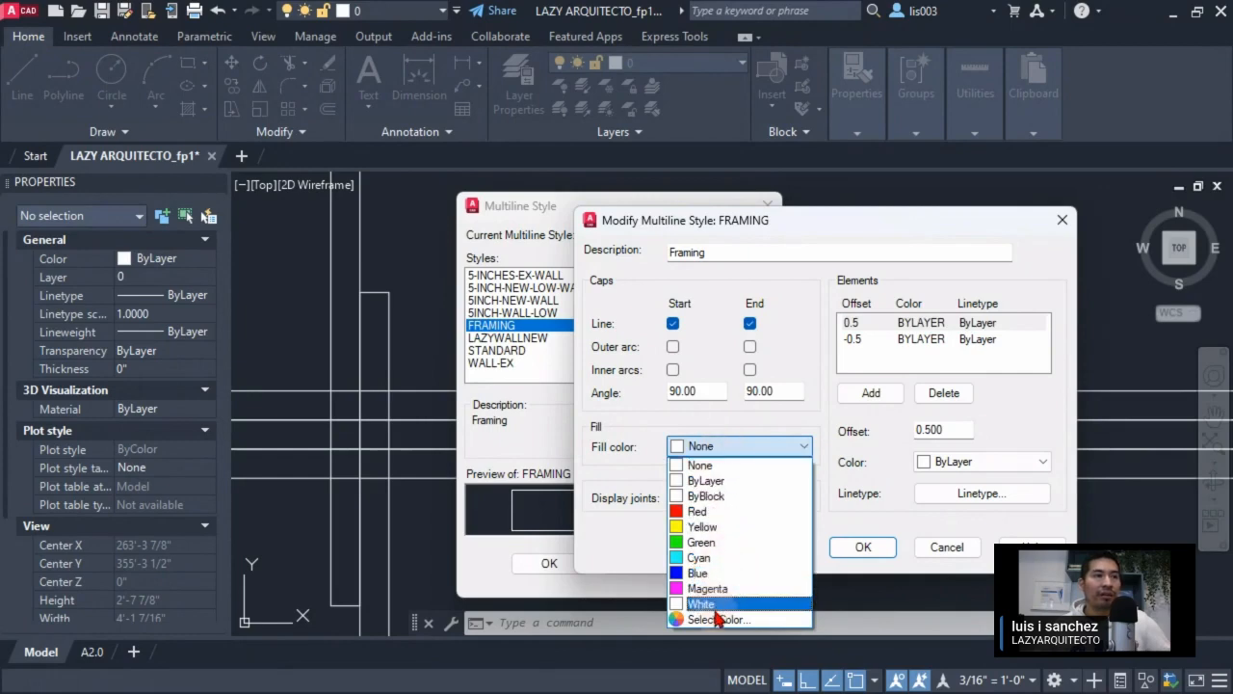
click(719, 619)
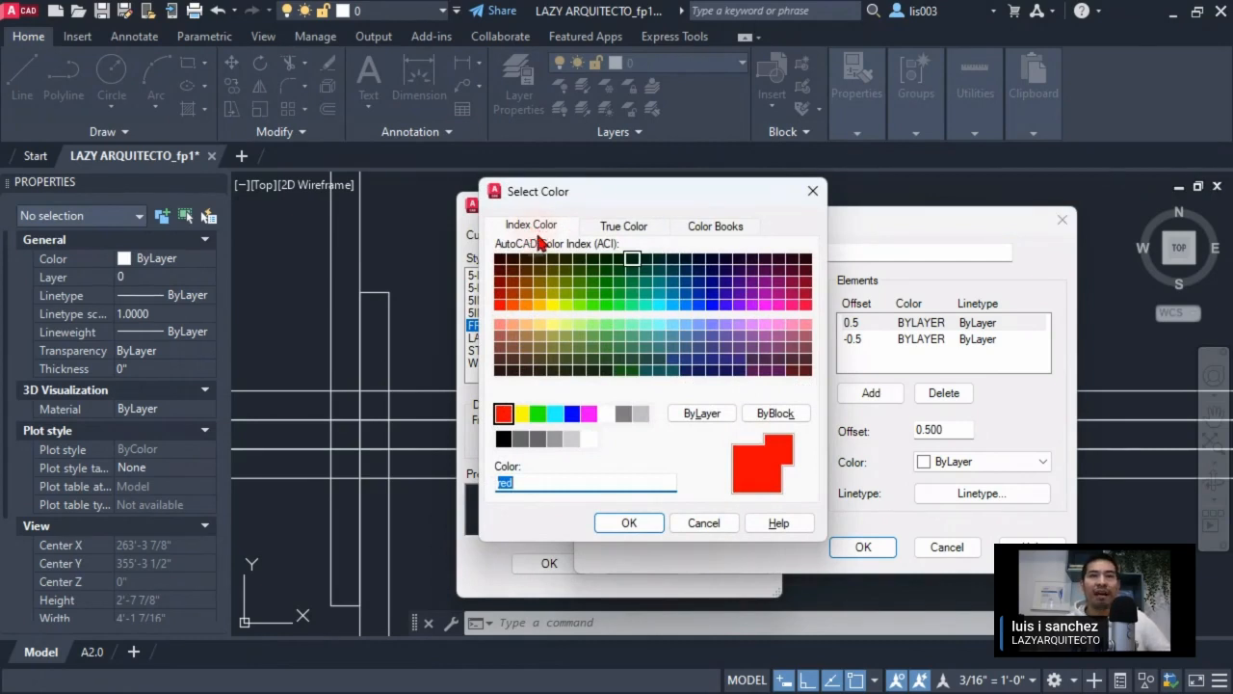
Try to define the fill as a true color by entering 255,255 as its RGB value.
click(613, 232)
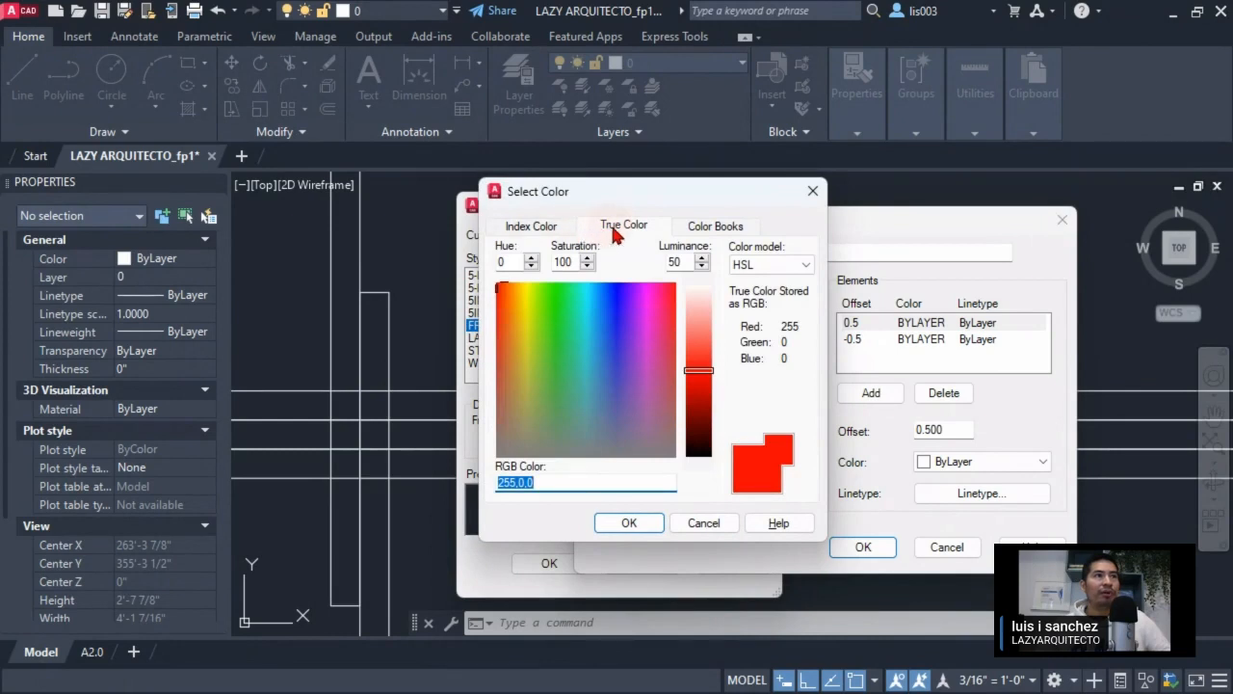
click(533, 481)
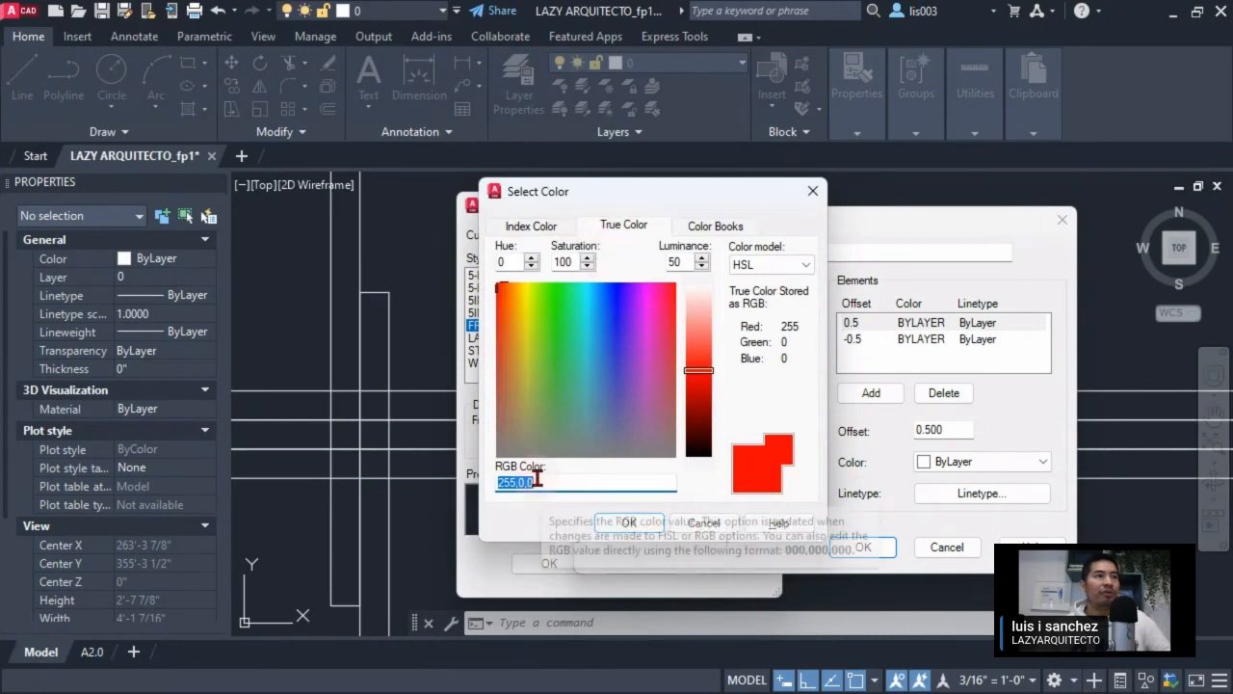
key(BackSpace)
key(BackSpace)
key(BackSpace)
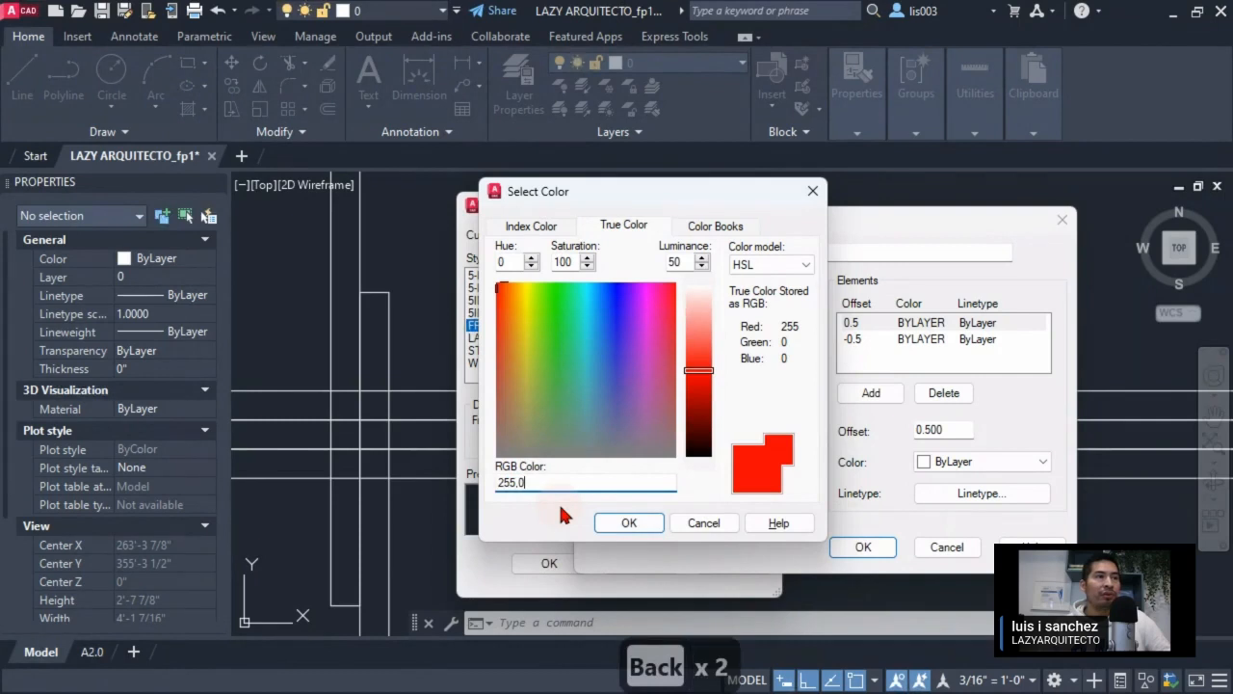
text(255,255)
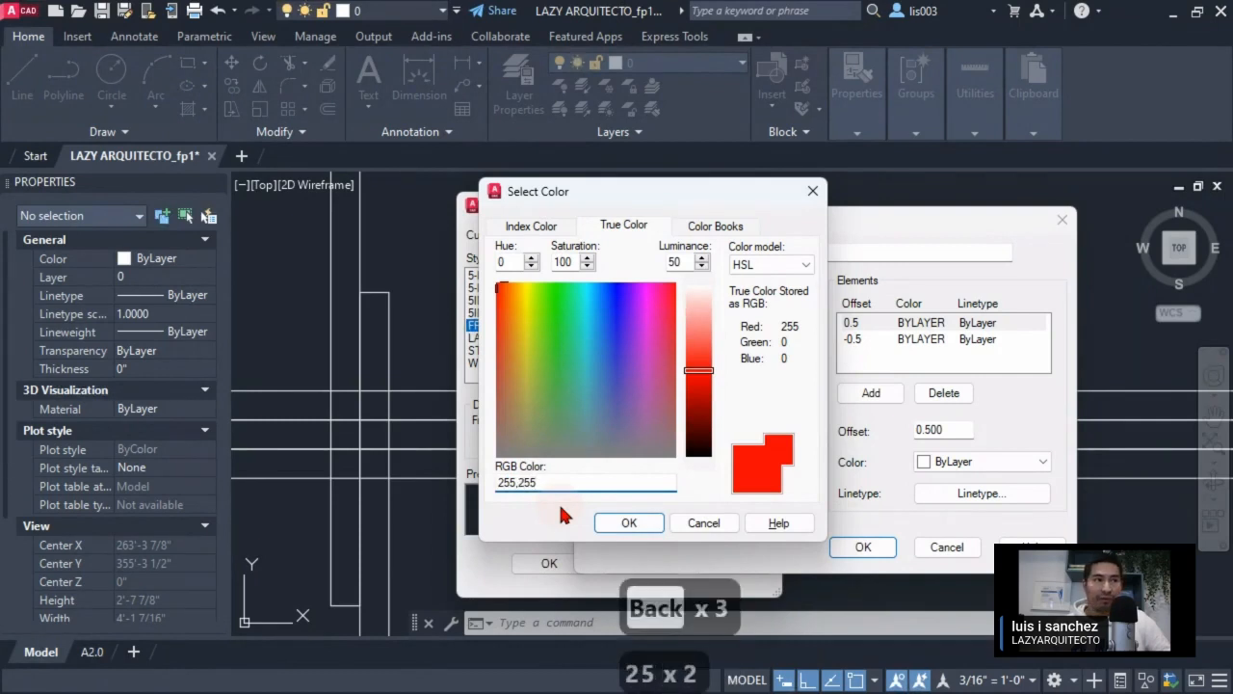
click(616, 525)
click(718, 401)
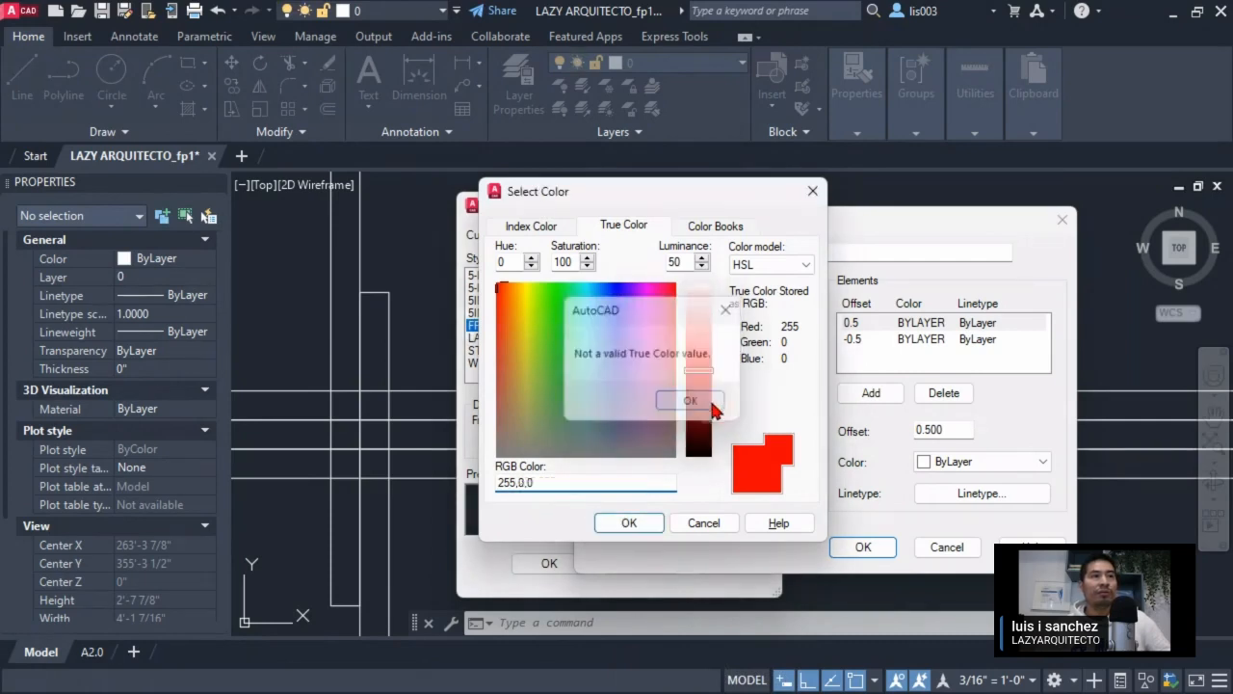
Set the FRAMING style's fill to white as true color 255,255,255 and save the style changes.
click(531, 226)
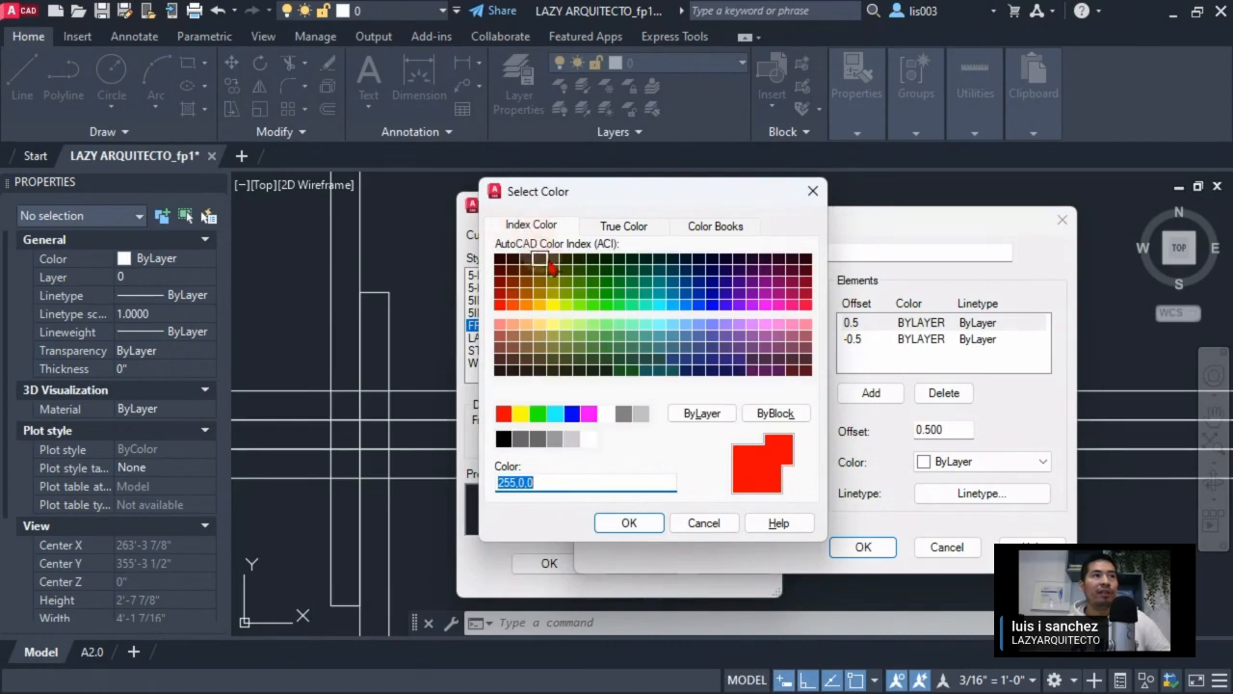
click(605, 414)
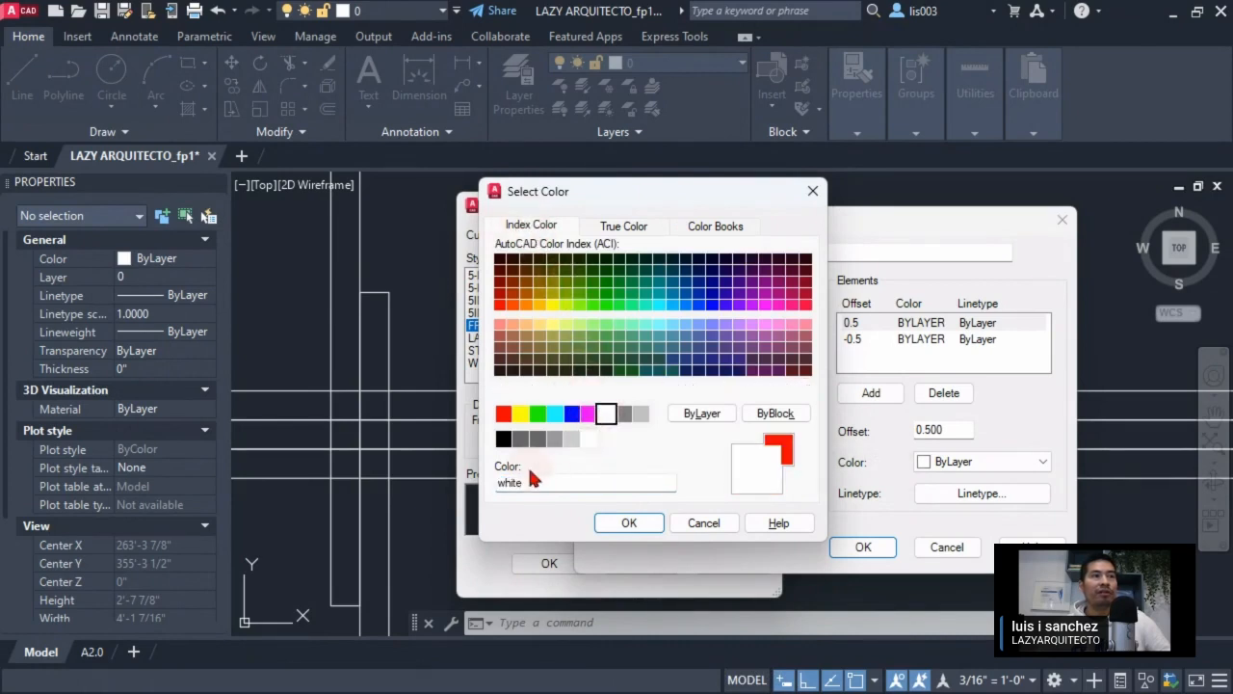
click(633, 228)
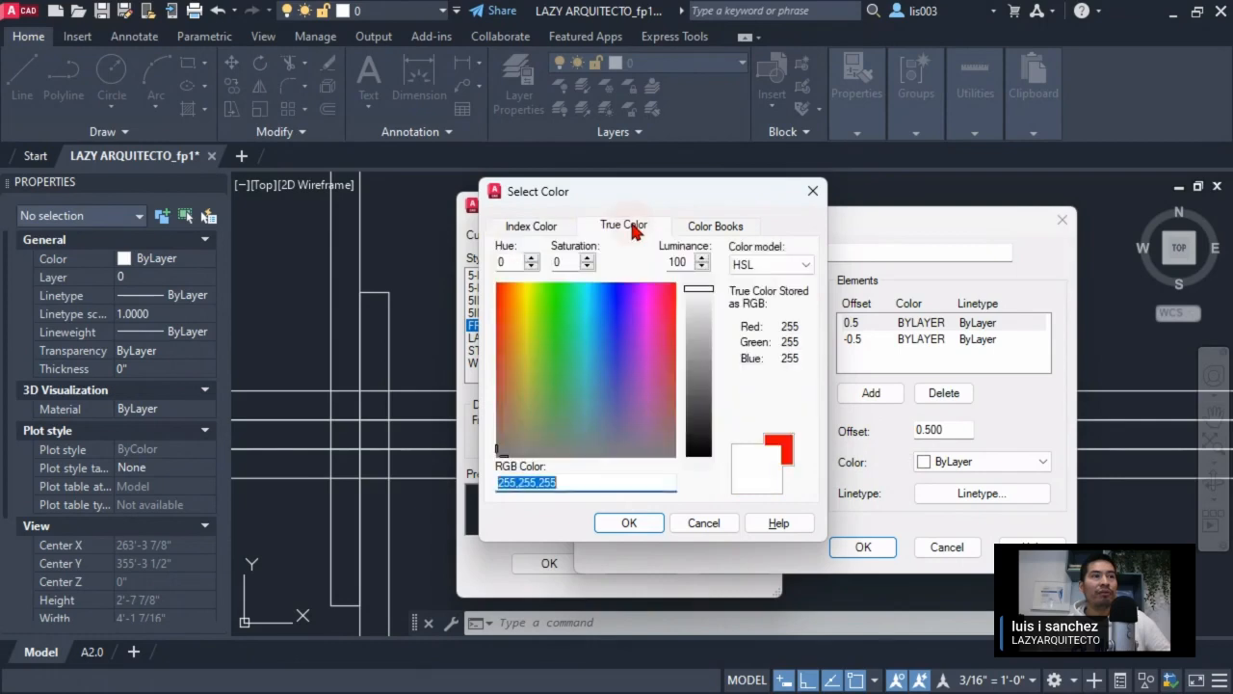
click(605, 524)
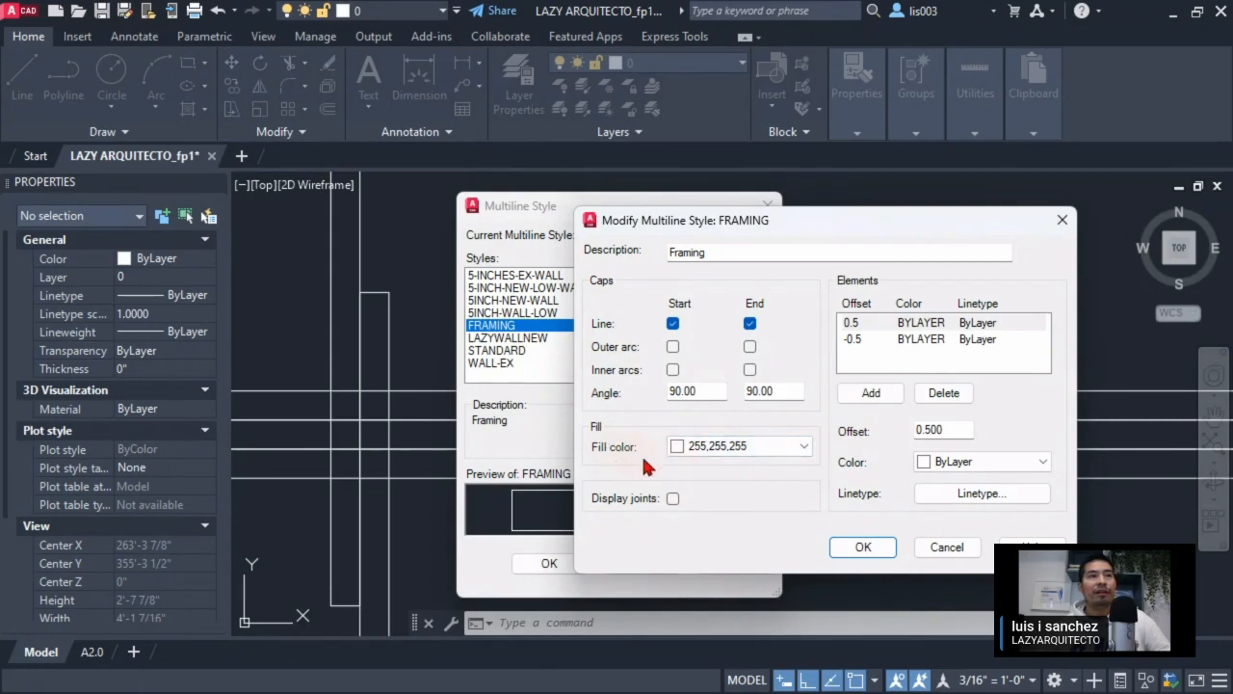
click(862, 546)
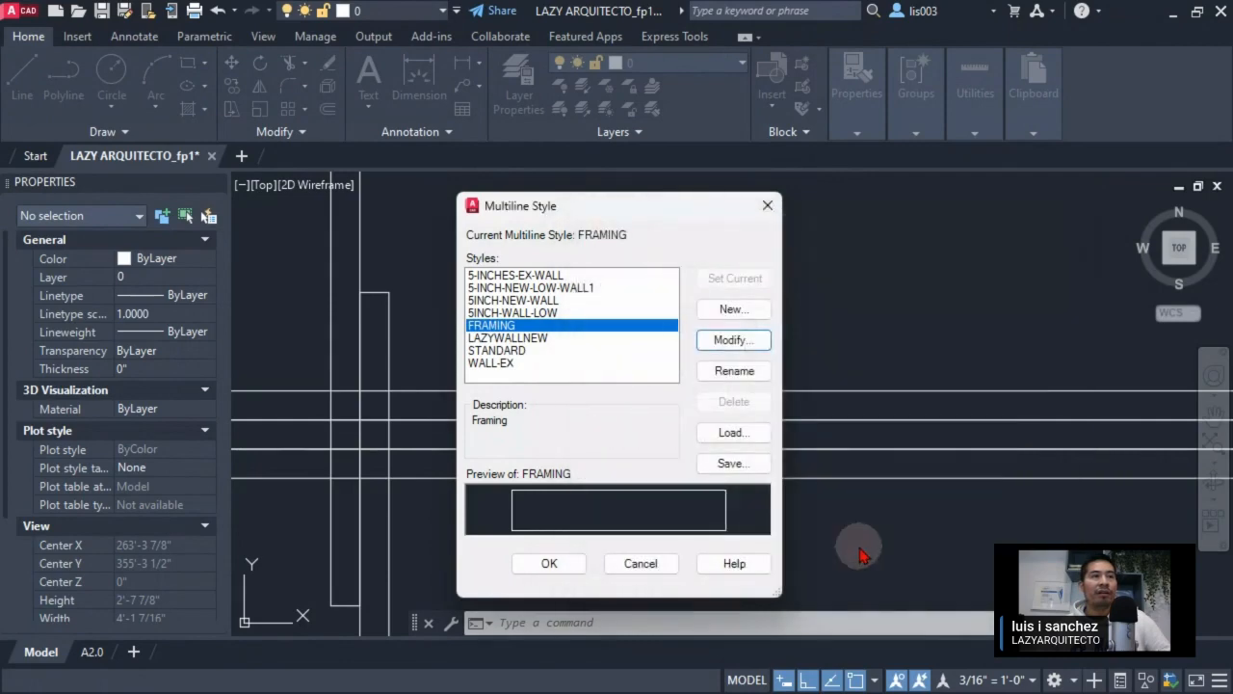
click(566, 559)
Draw a short vertical multiline in the FRAMING style in the empty area above the girder lines and select it.
scroll(571, 472, down, 3)
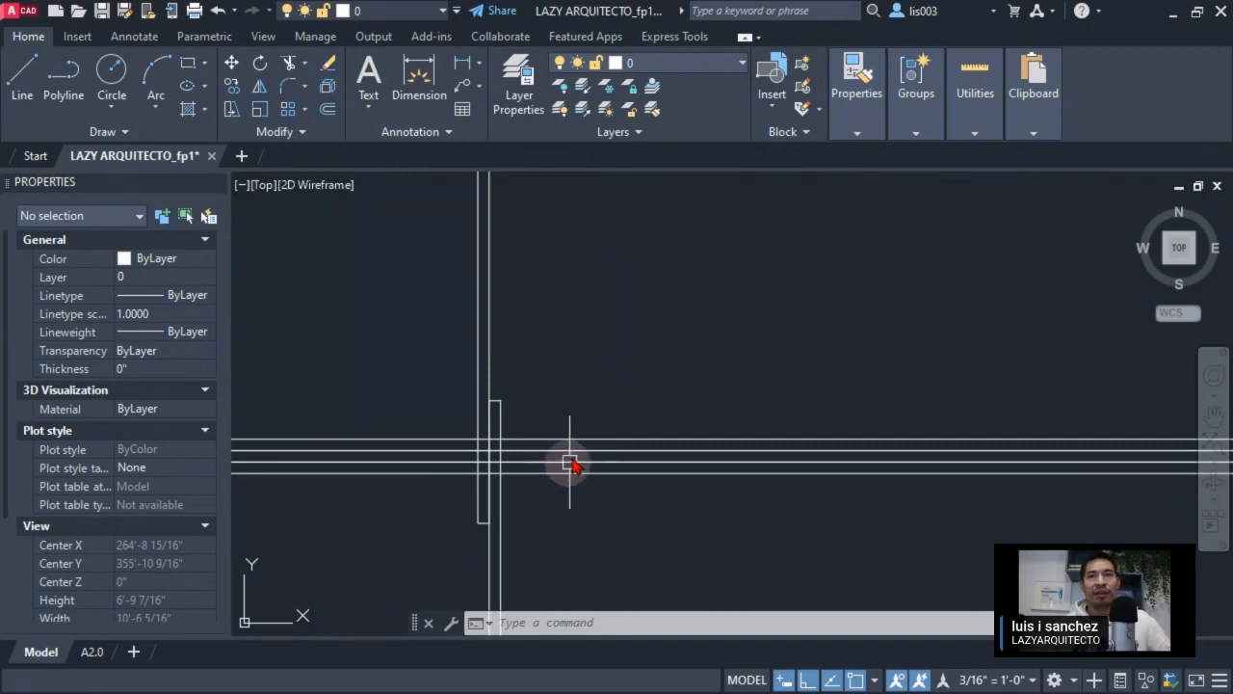
middle_drag(592, 408, 436, 416)
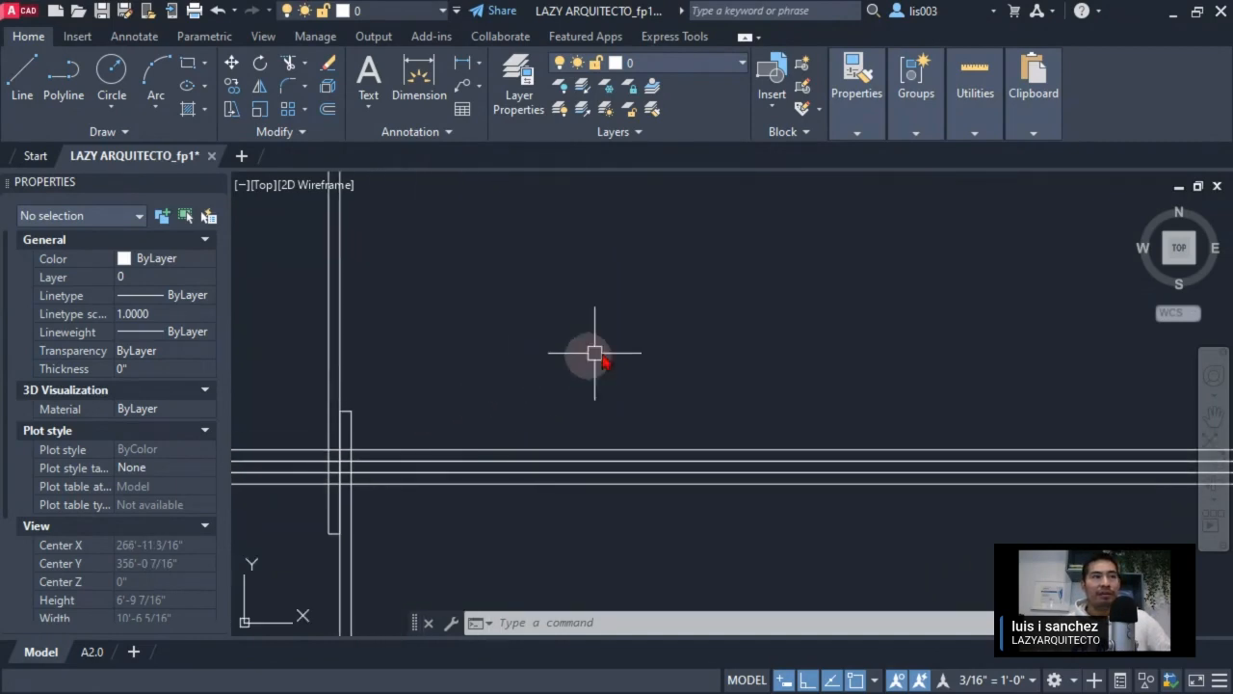
mouse_move(609, 349)
middle_down()
mouse_move(580, 388)
mouse_move(529, 385)
mouse_move(587, 424)
middle_up()
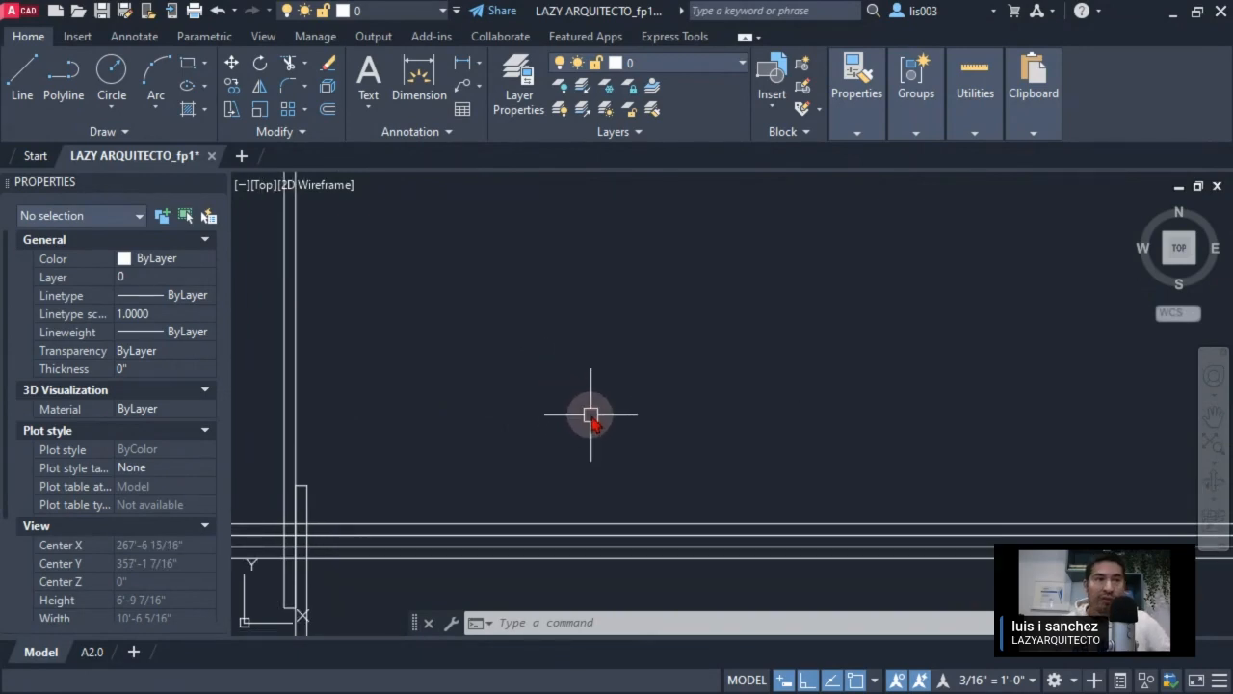
text(ml)
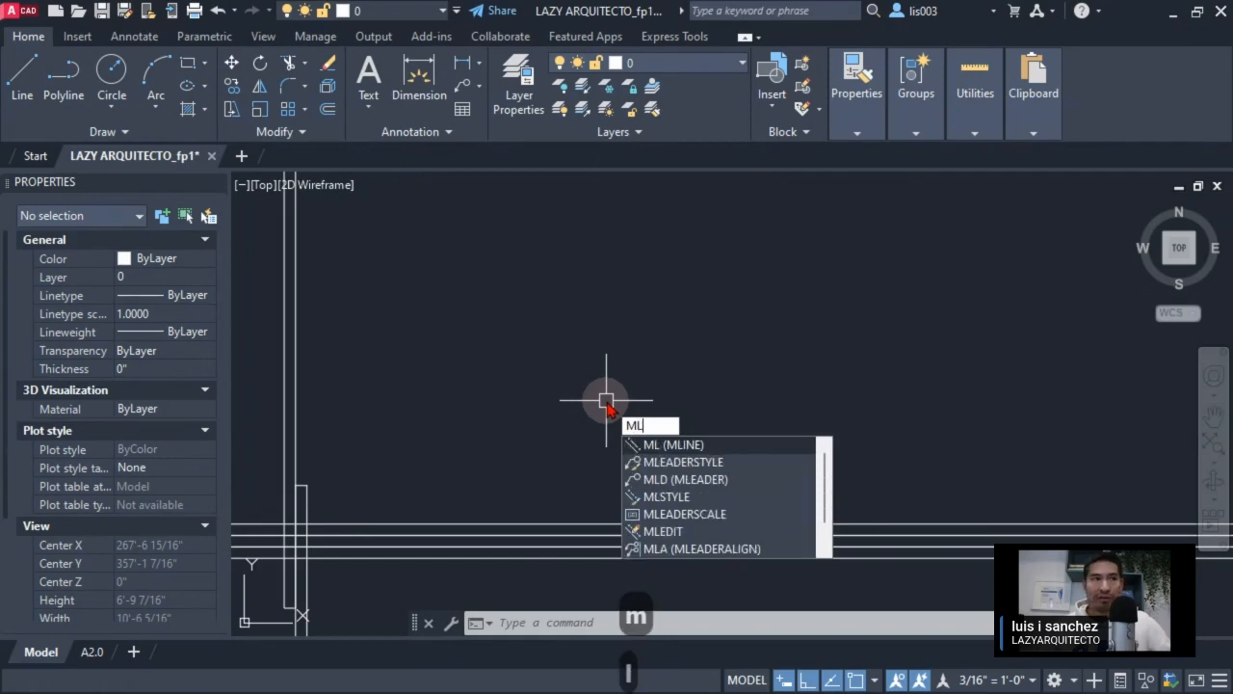
key(Return)
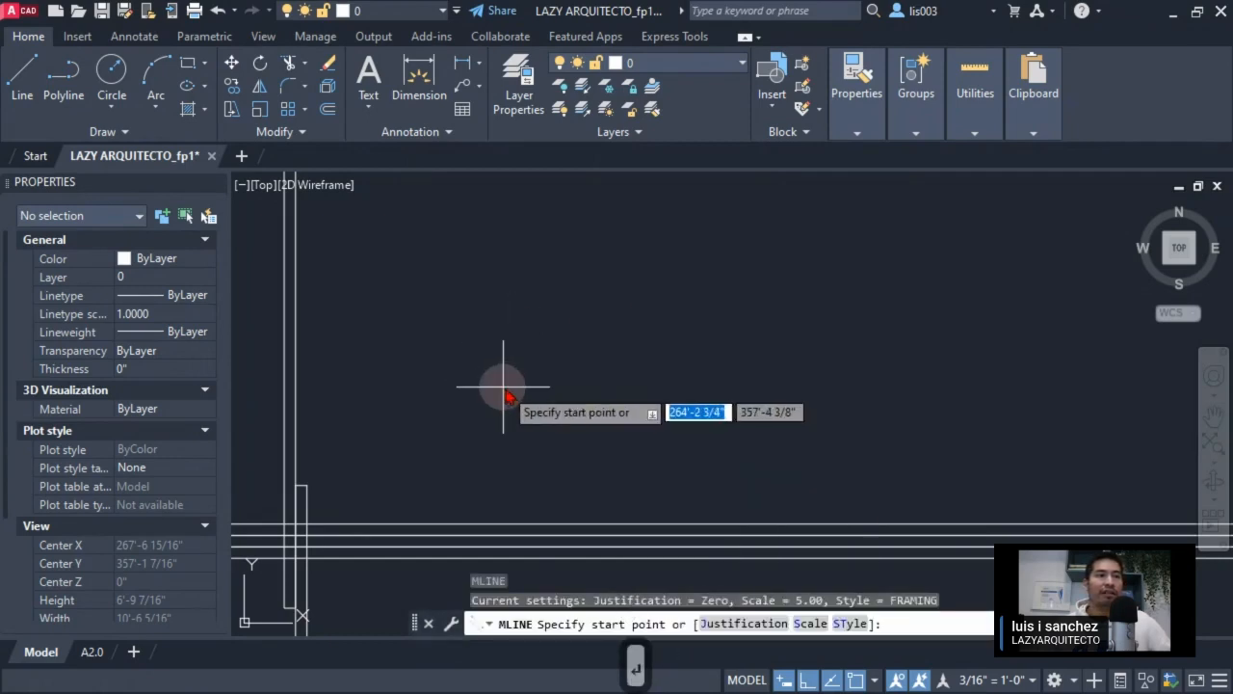
click(613, 421)
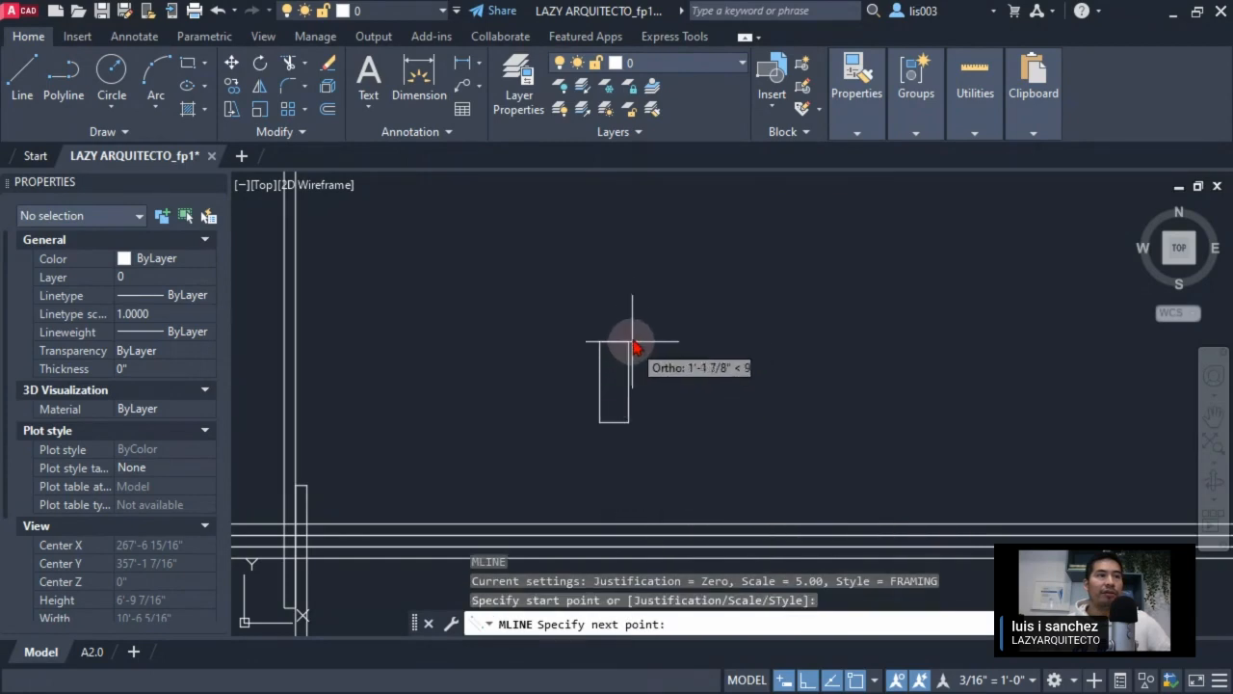
click(614, 263)
key(Return)
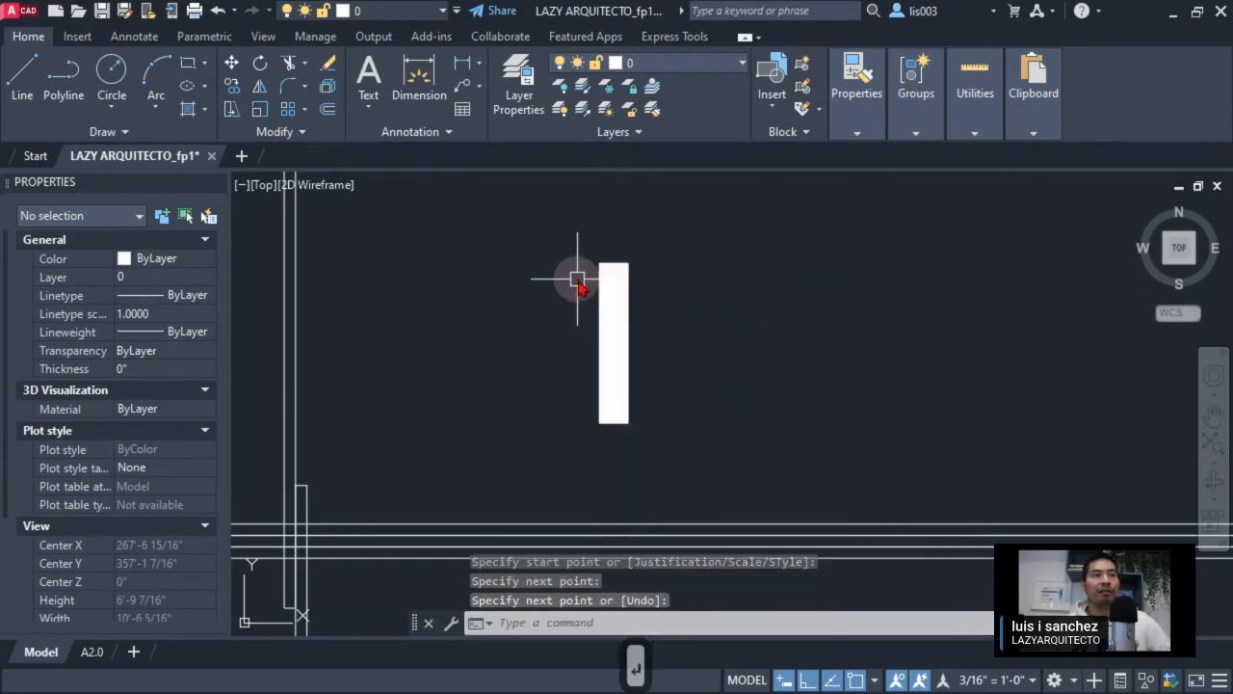
scroll(641, 268, up, 6)
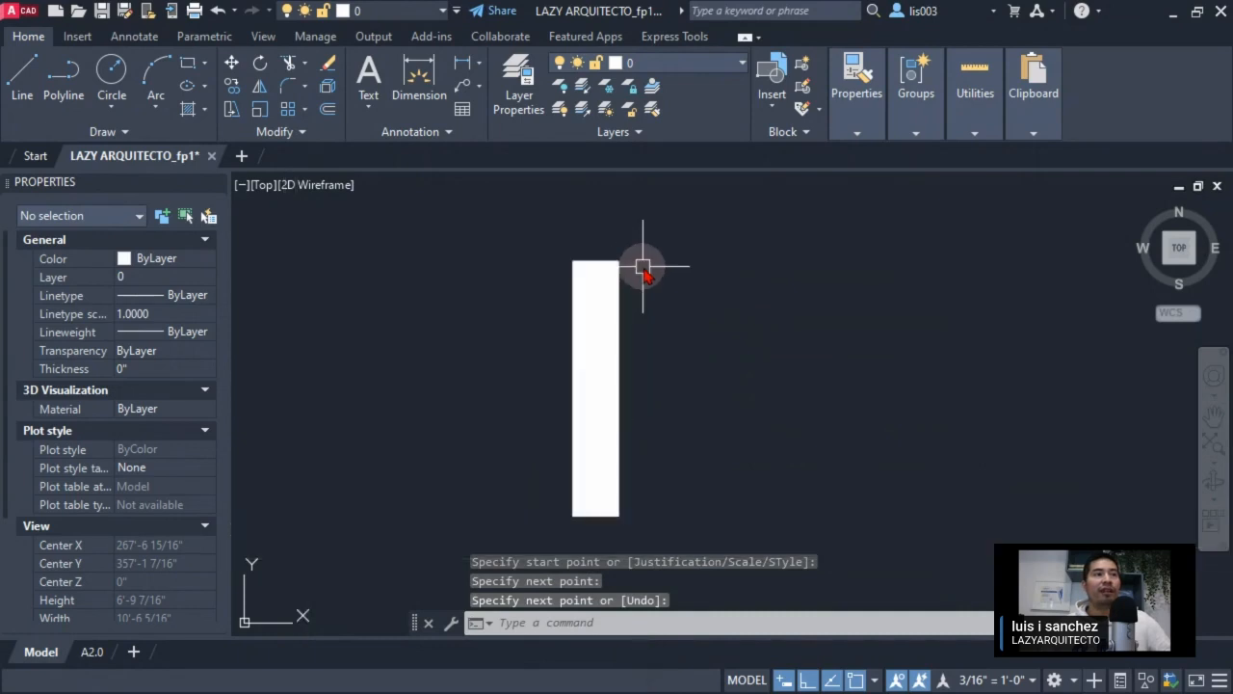
click(574, 257)
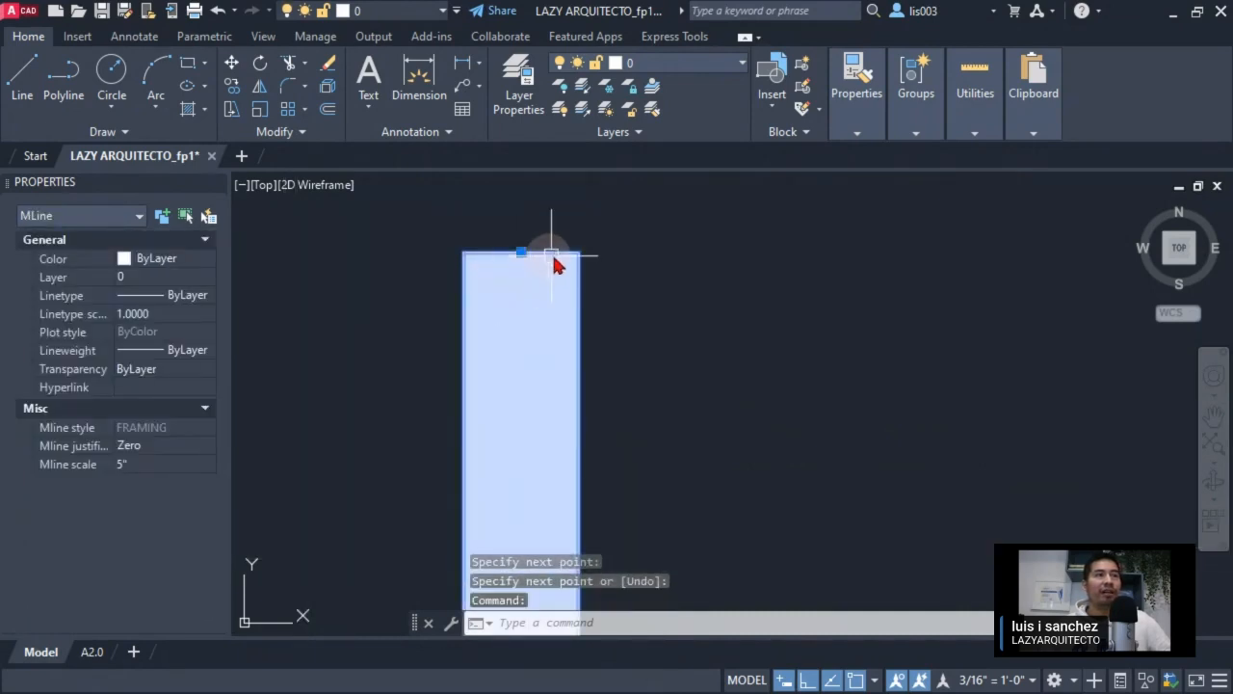
Deselect the multiline, create a new drawing from the Tutorial-iArch.dwt template and switch it to model space.
scroll(578, 256, down, 3)
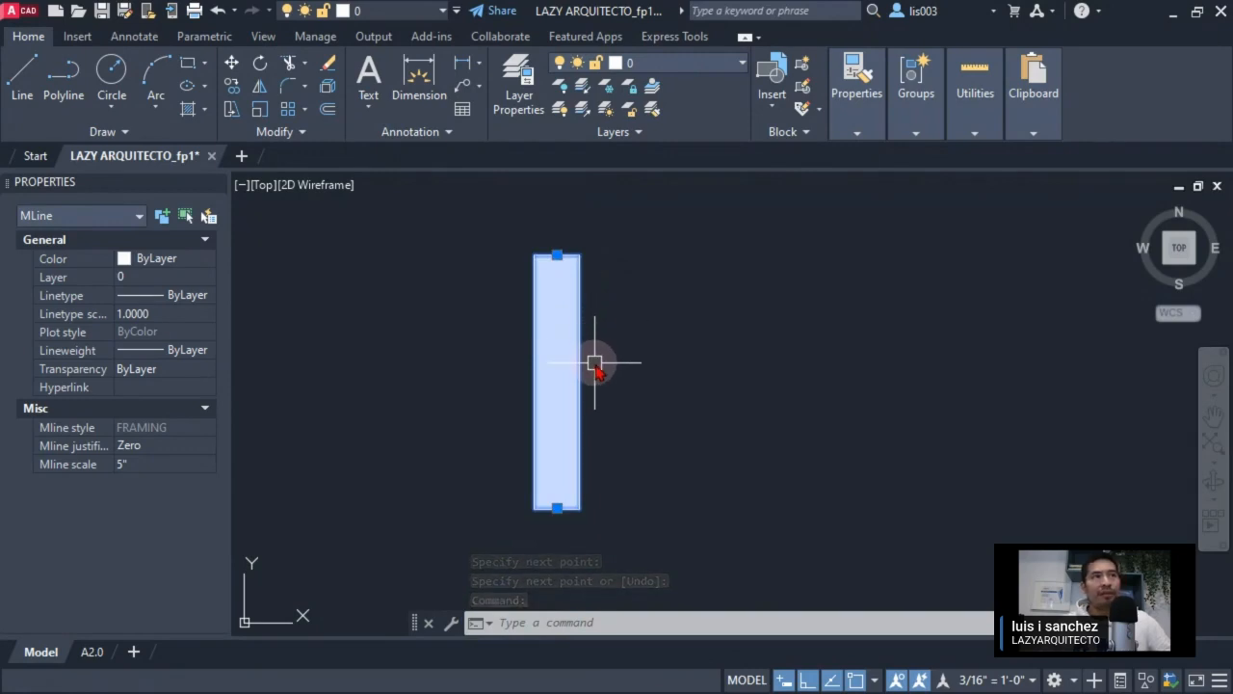
key(Escape)
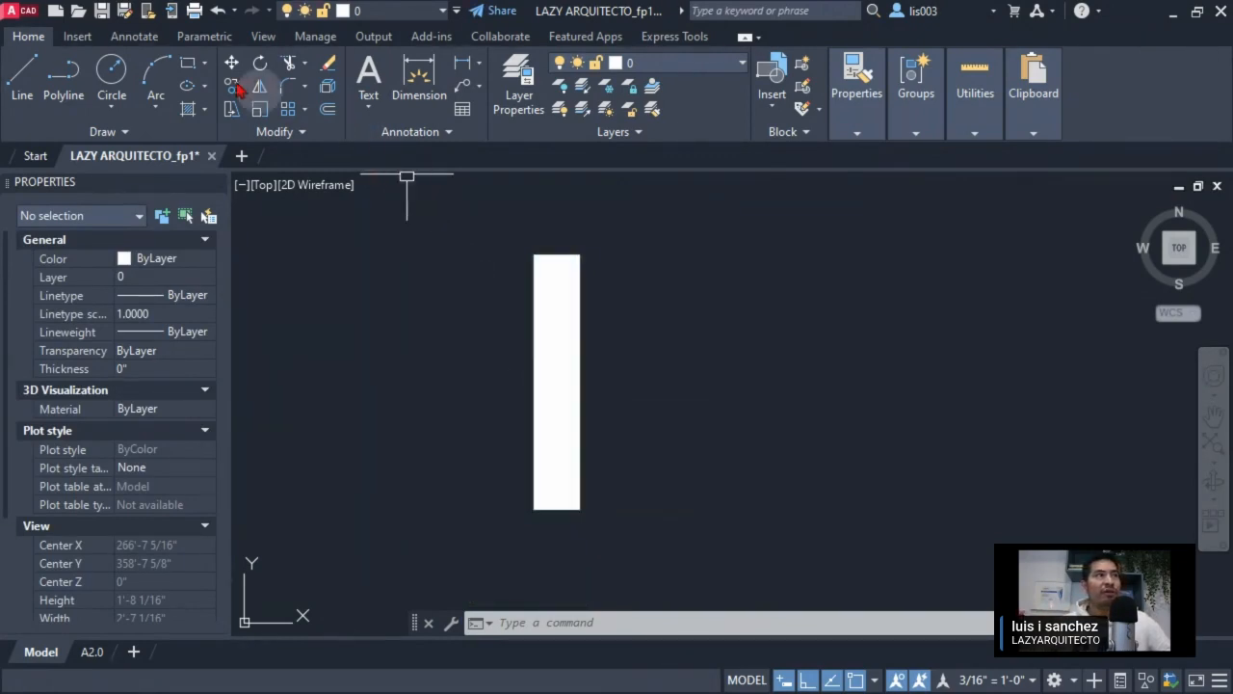
click(23, 11)
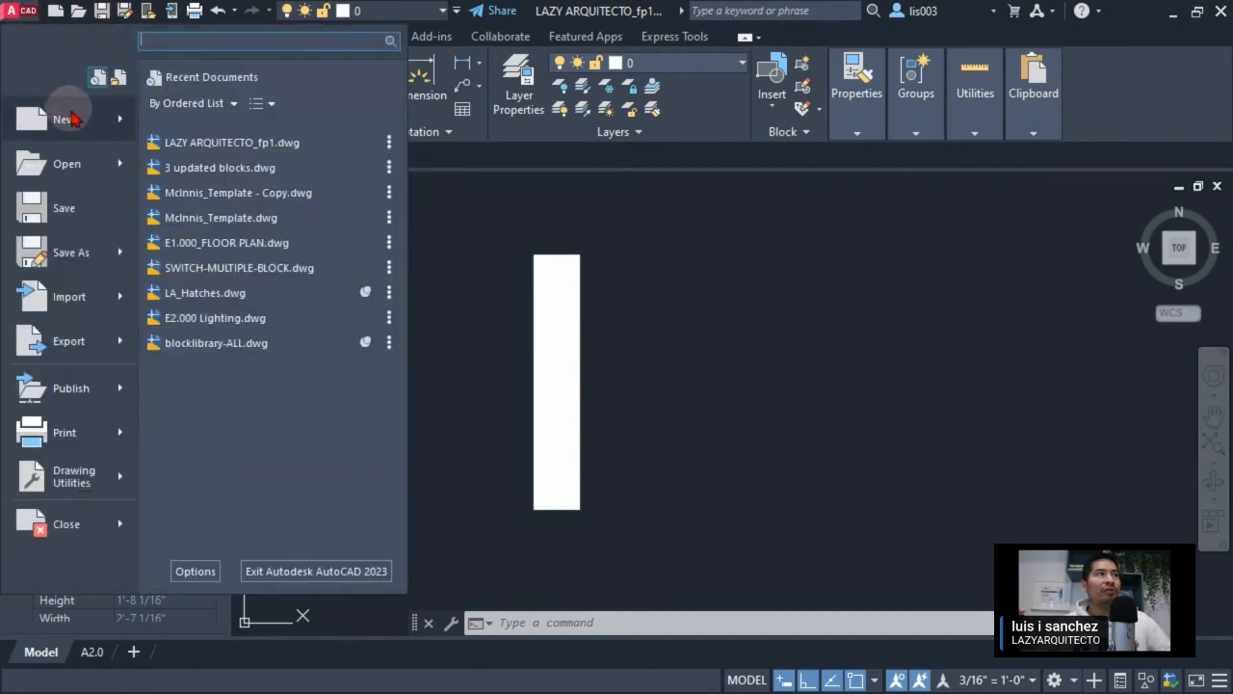
mouse_move(85, 131)
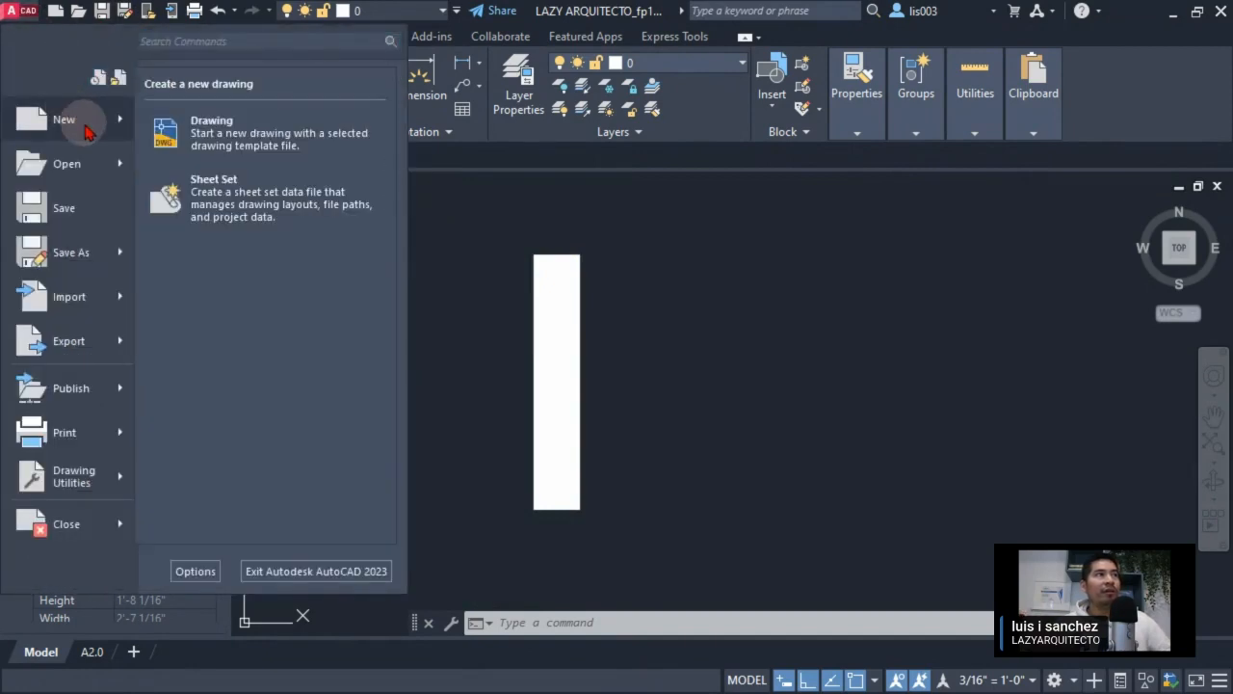
mouse_move(83, 118)
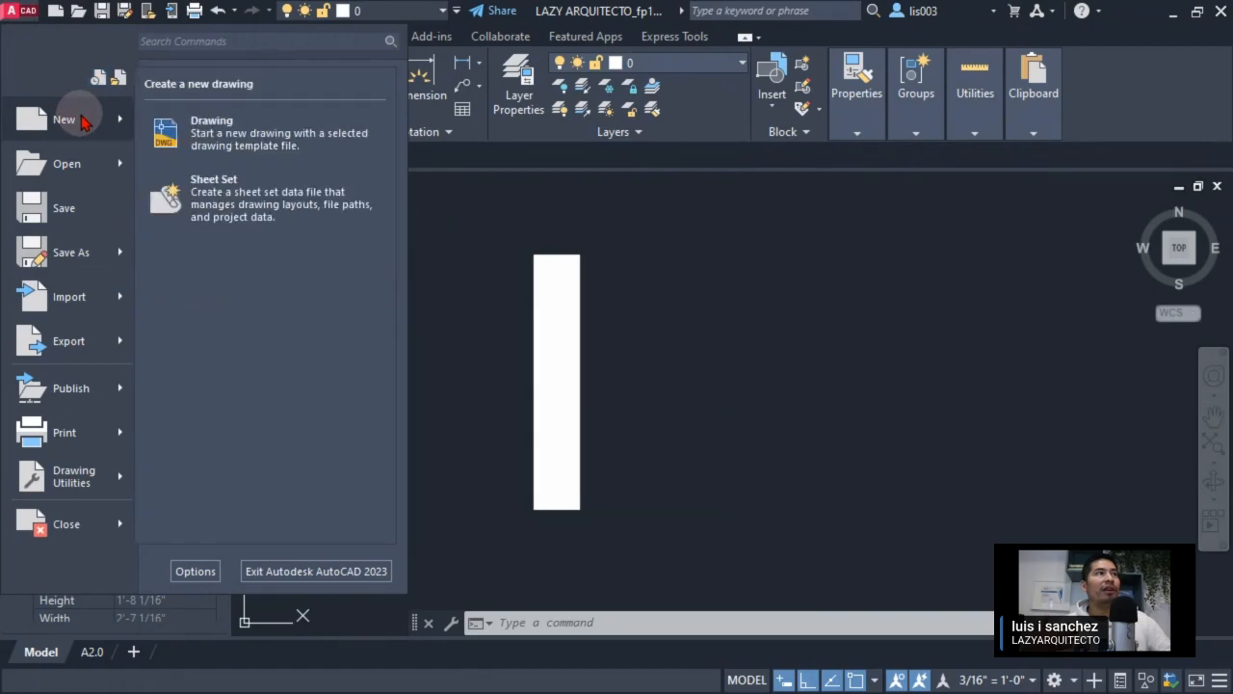
click(199, 141)
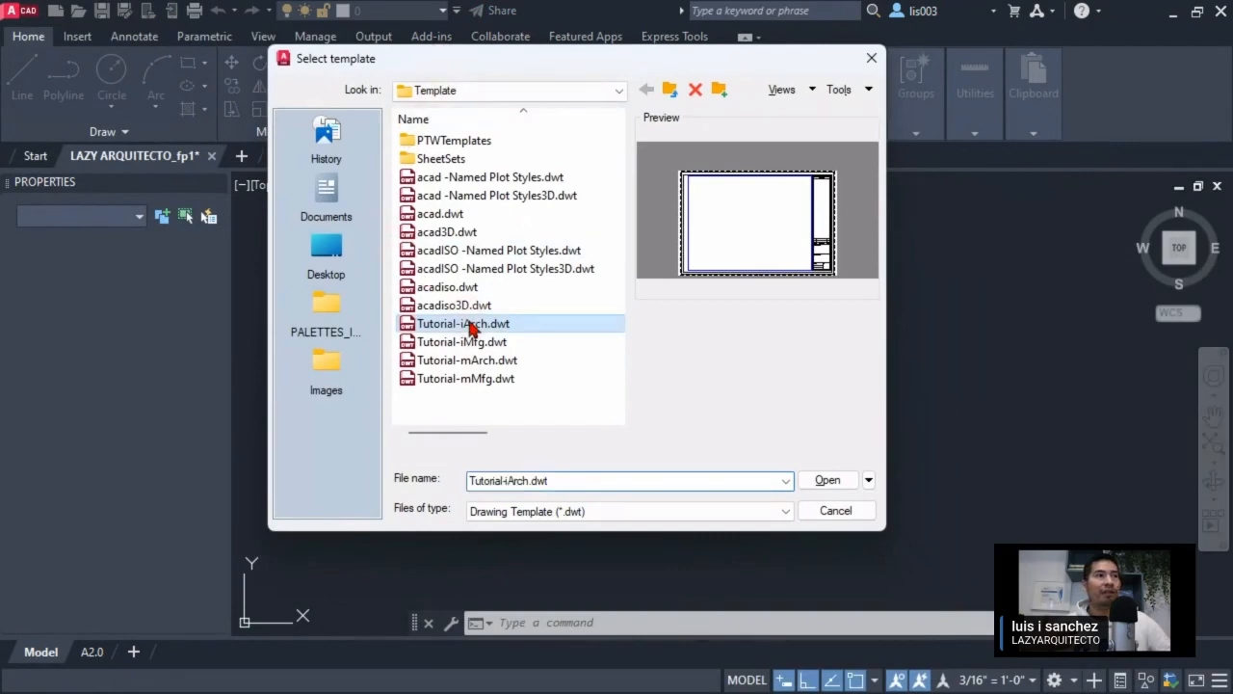
click(839, 487)
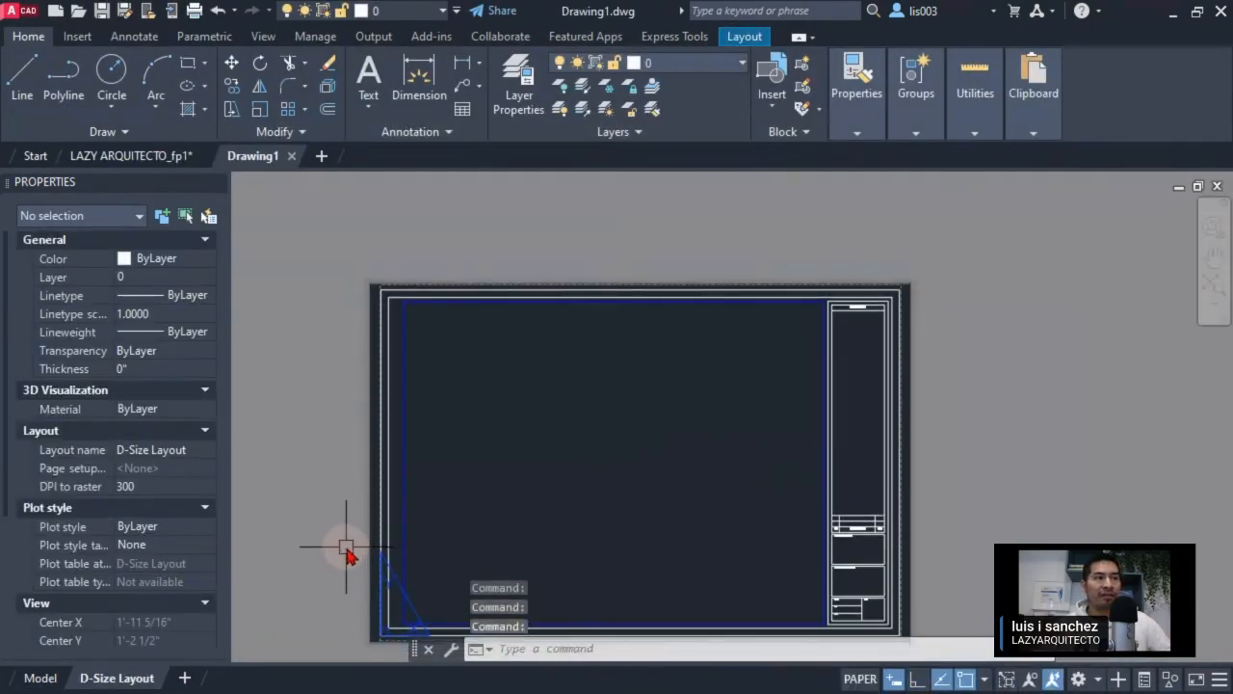
click(39, 678)
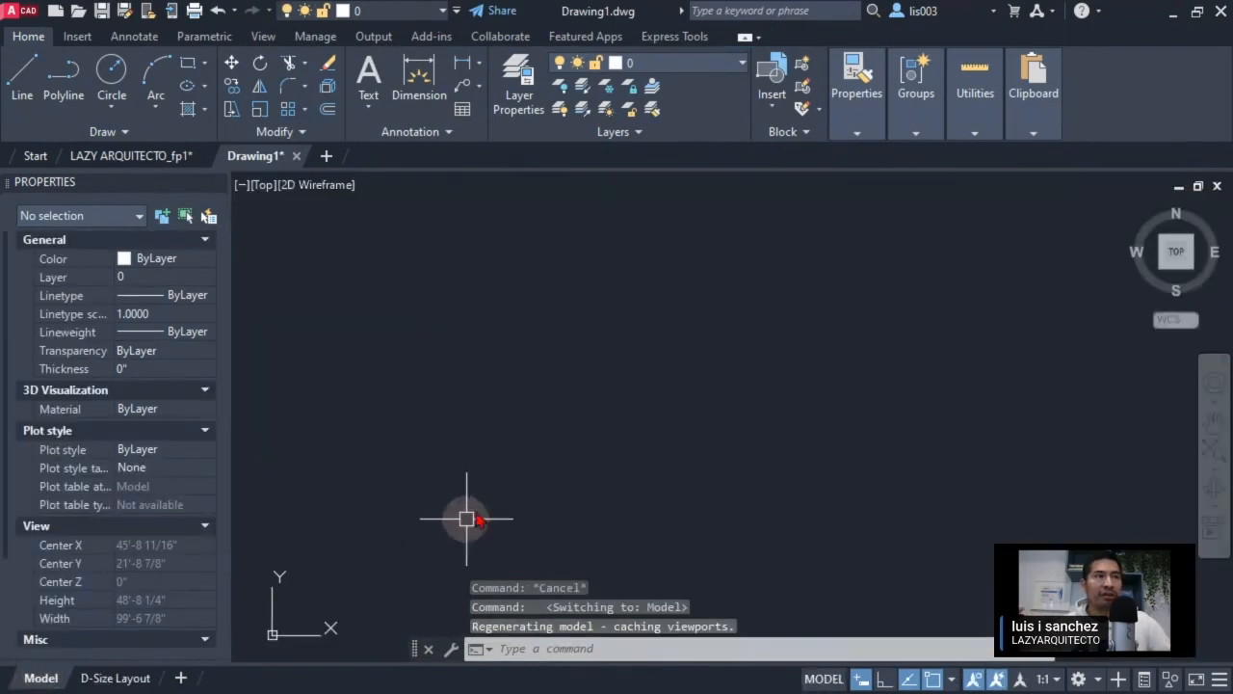
middle_drag(527, 450, 564, 431)
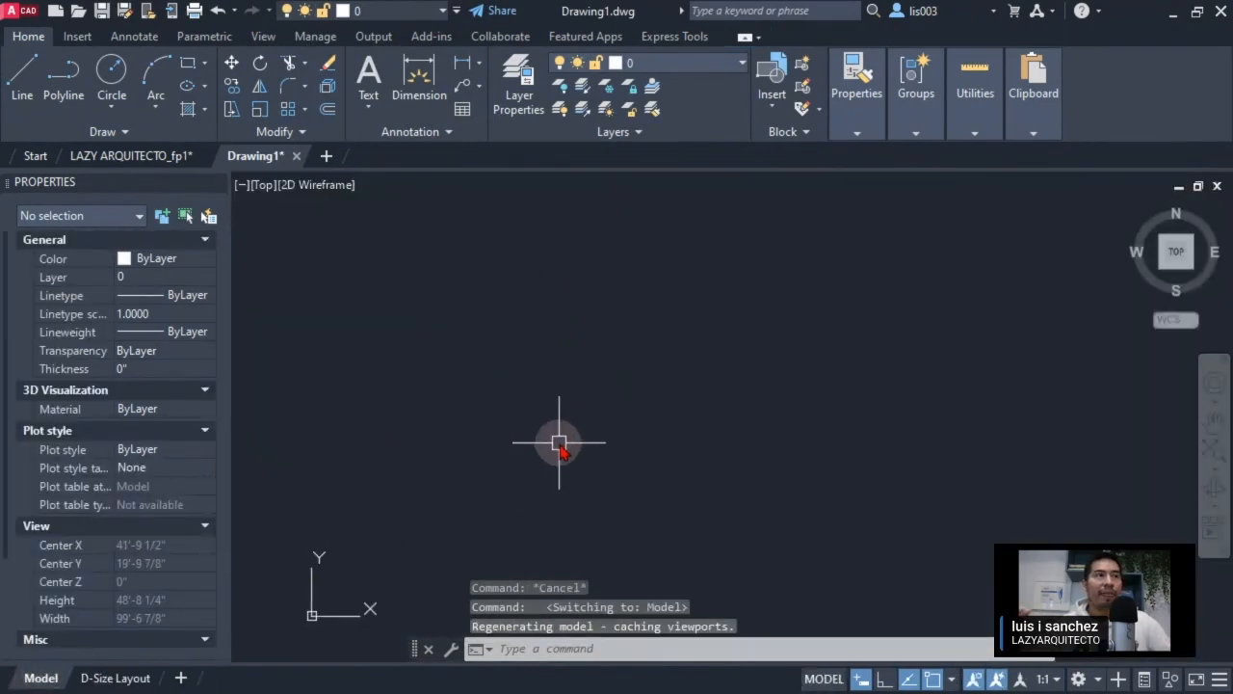
Draw a two-segment test multiline with MLINE in the new drawing using the current style and inspect its parallel lines.
text(ML)
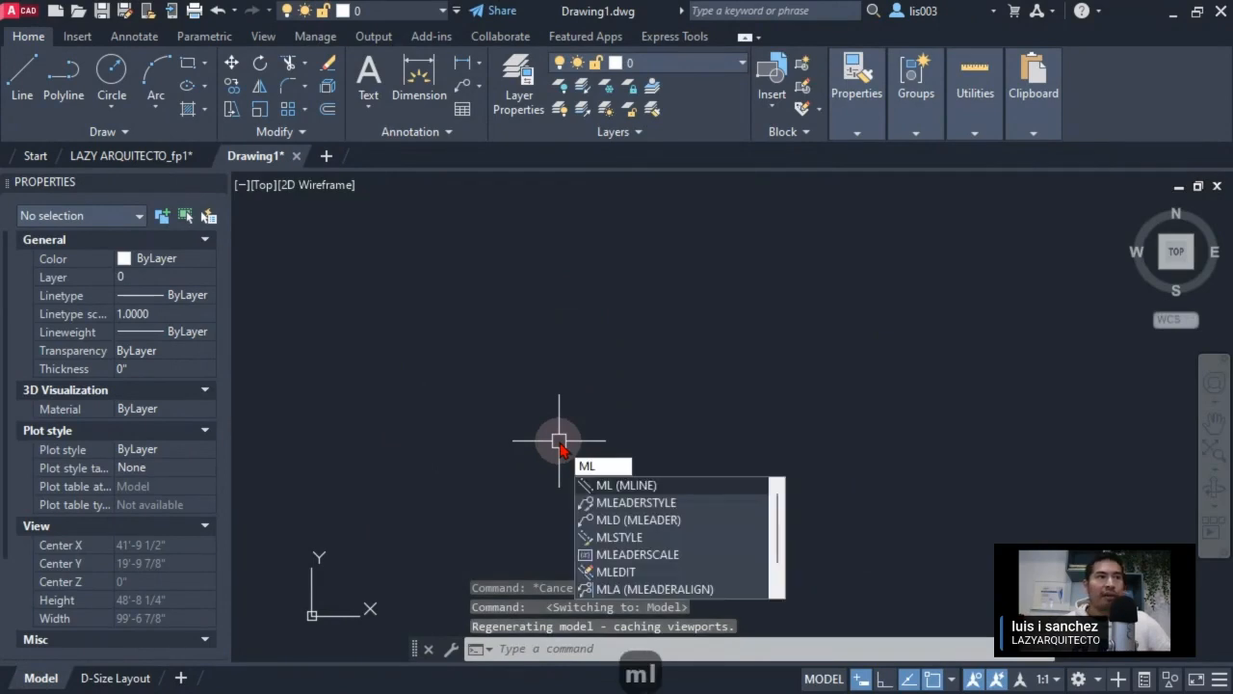
key(Return)
click(563, 511)
click(589, 272)
click(627, 417)
key(Escape)
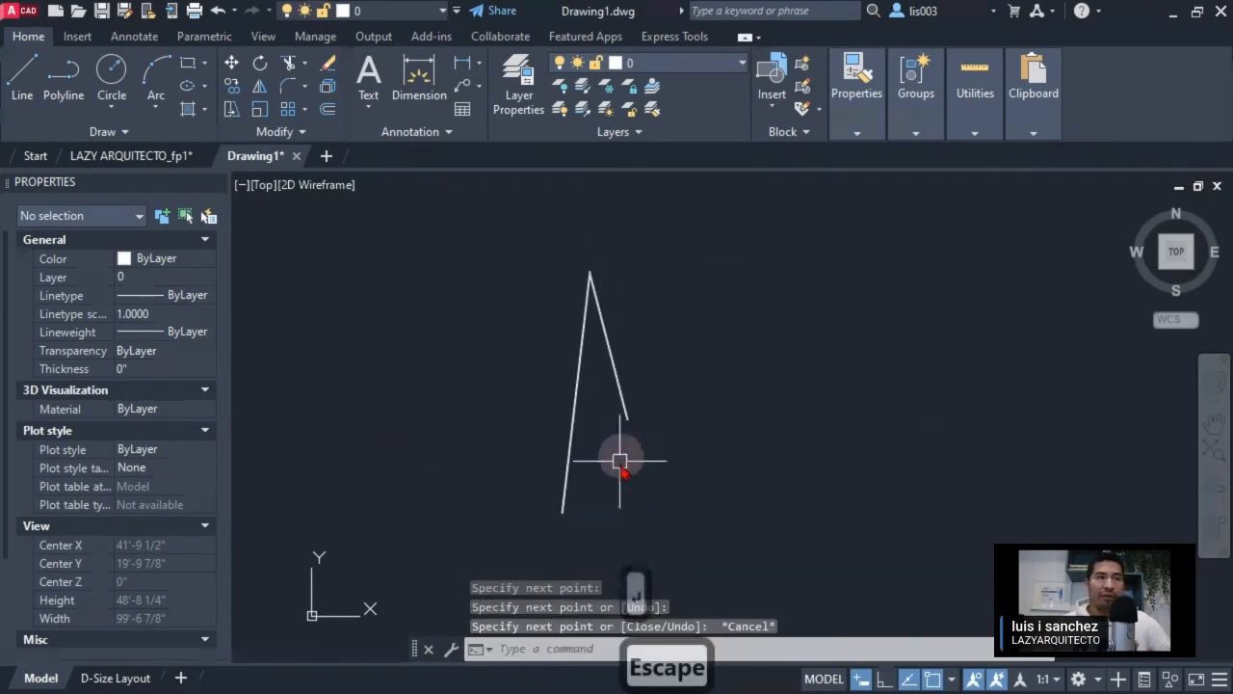
scroll(619, 462, up, 15)
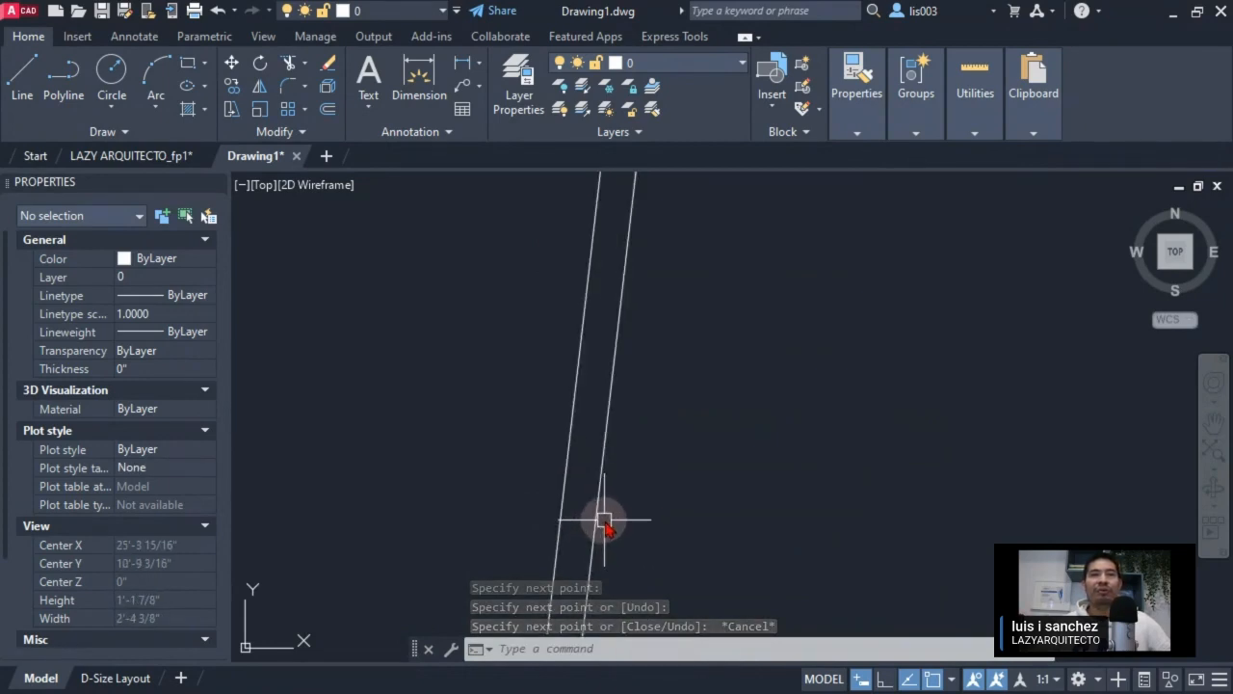
middle_drag(604, 521, 542, 504)
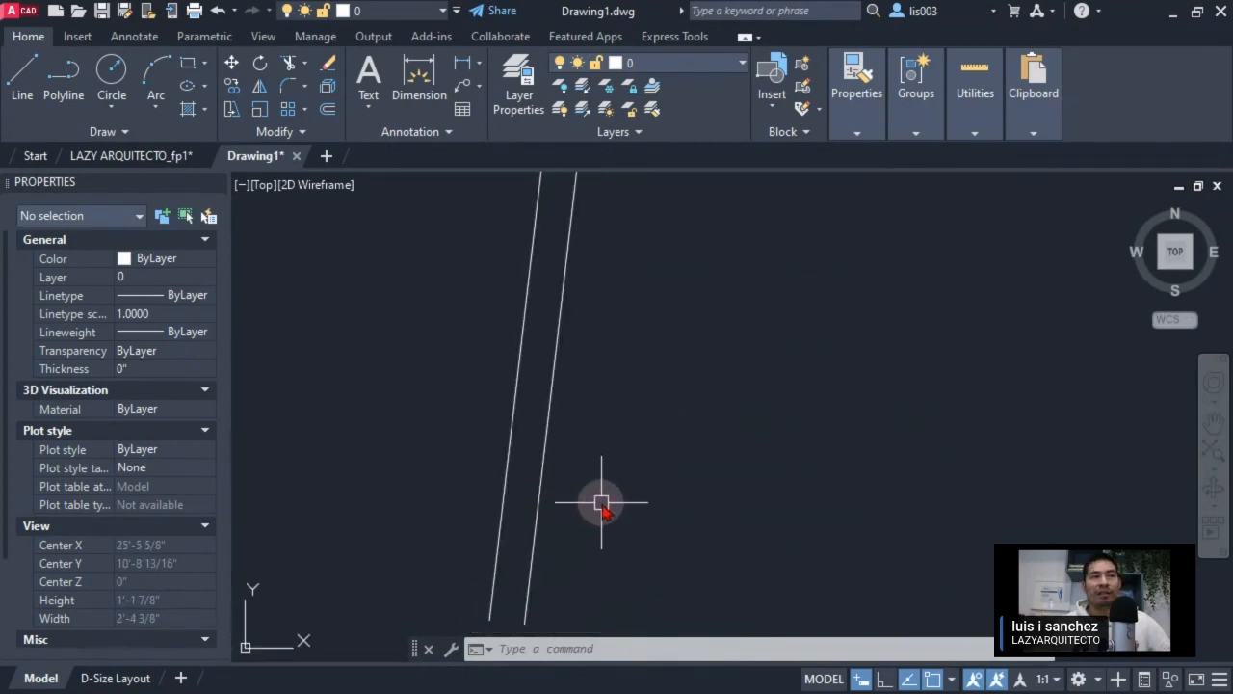
Check which multiline styles the new drawing contains with MLSTYLE, leaving them unmodified.
text(mlst)
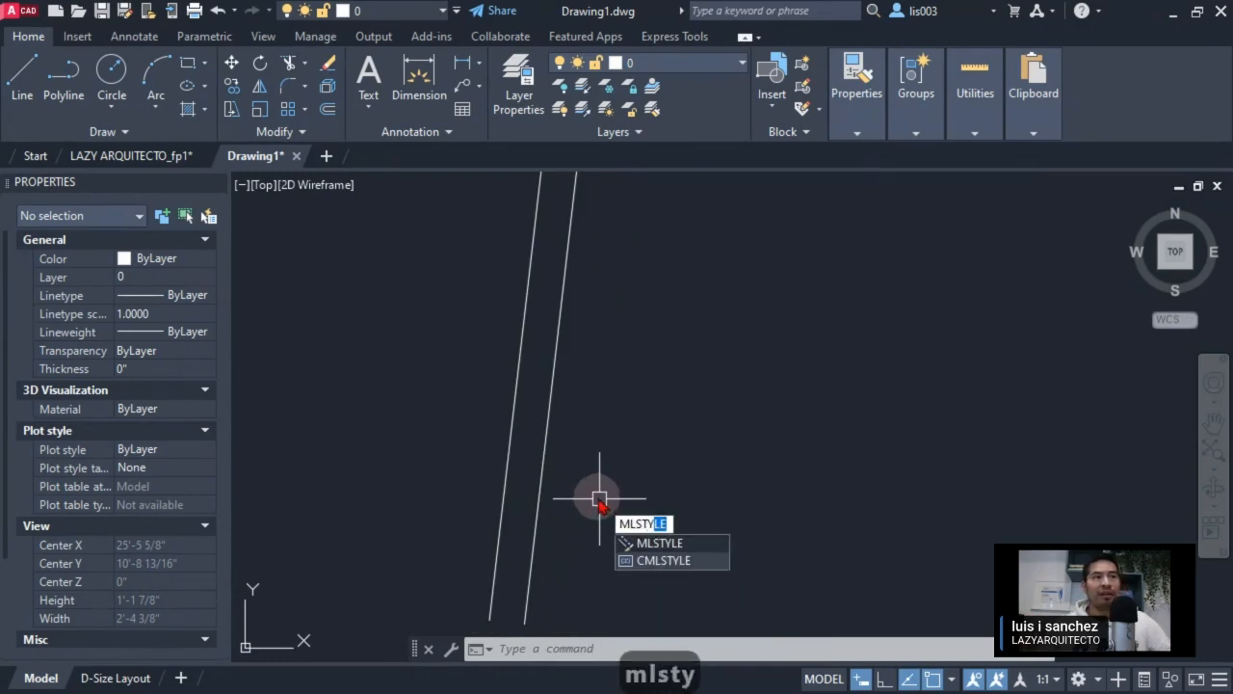
text(y)
key(Return)
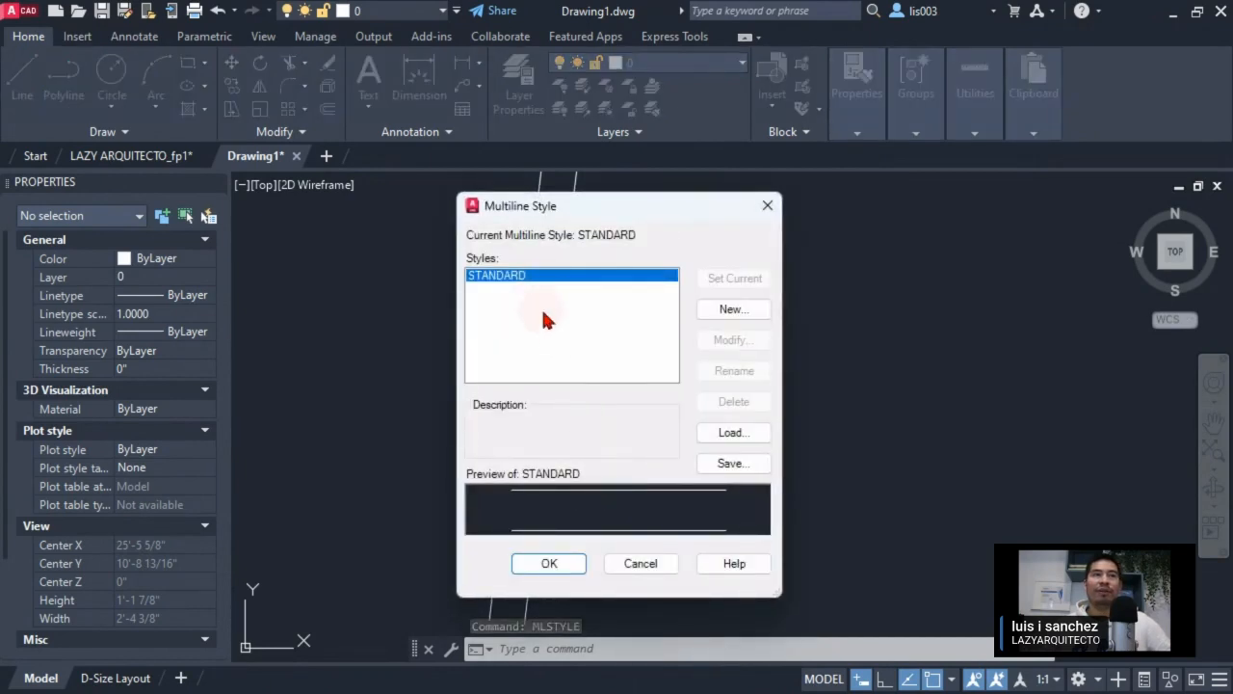
click(768, 207)
Delete the two-segment test multiline from the new drawing.
scroll(495, 412, down, 4)
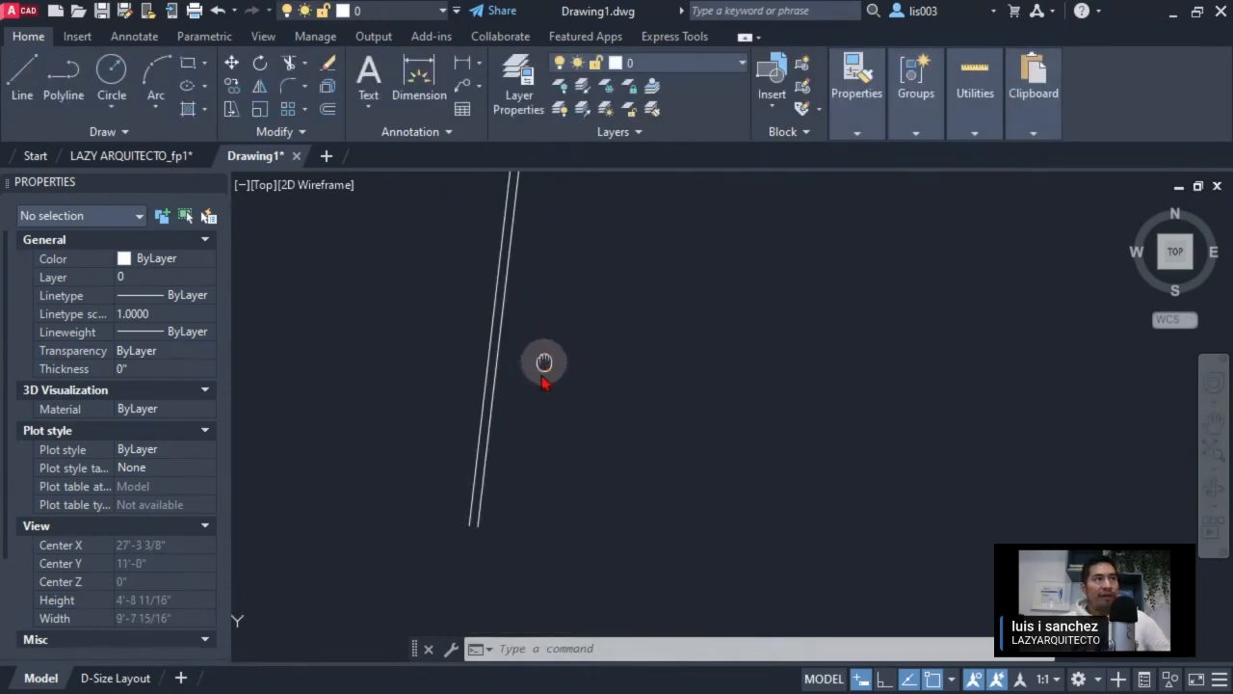
scroll(520, 433, down, 8)
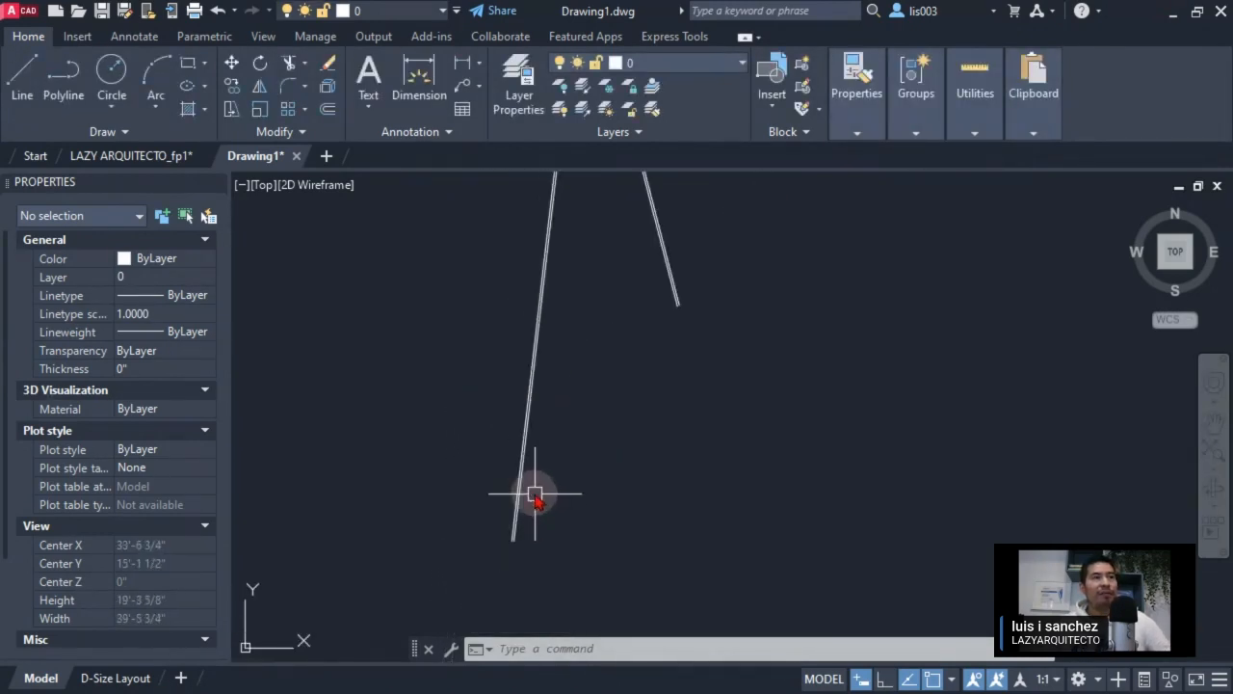
scroll(529, 427, down, 4)
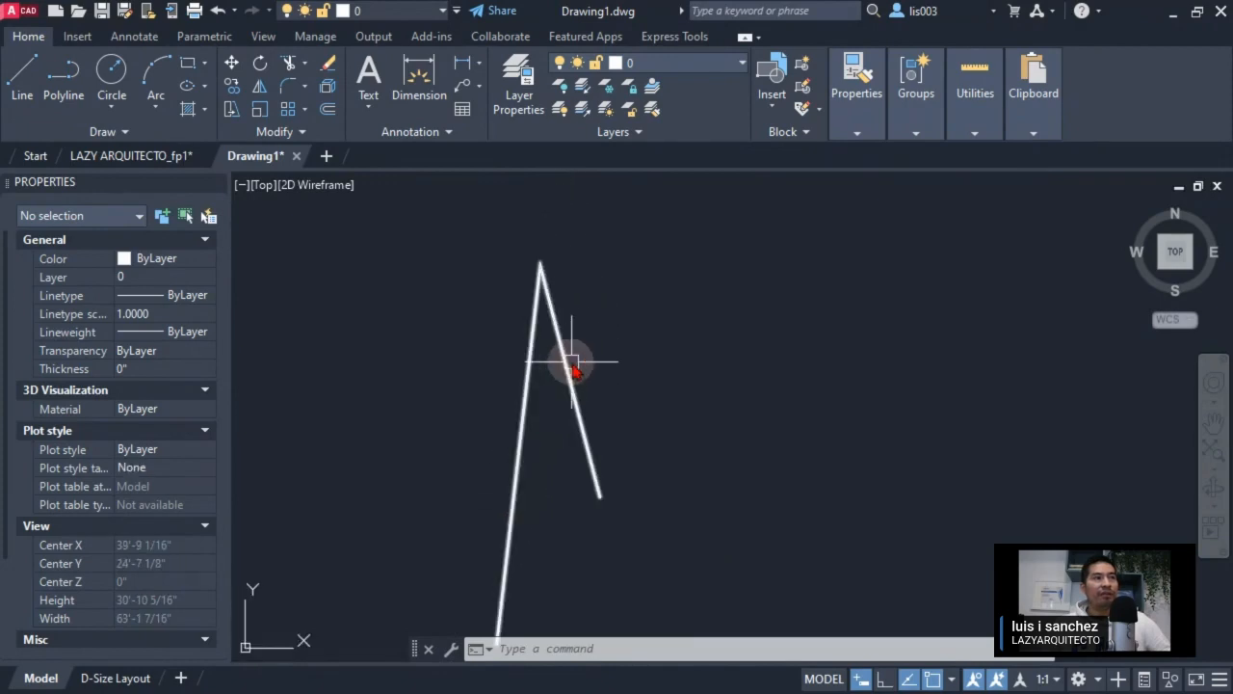
click(573, 337)
key(Delete)
scroll(510, 323, down, 5)
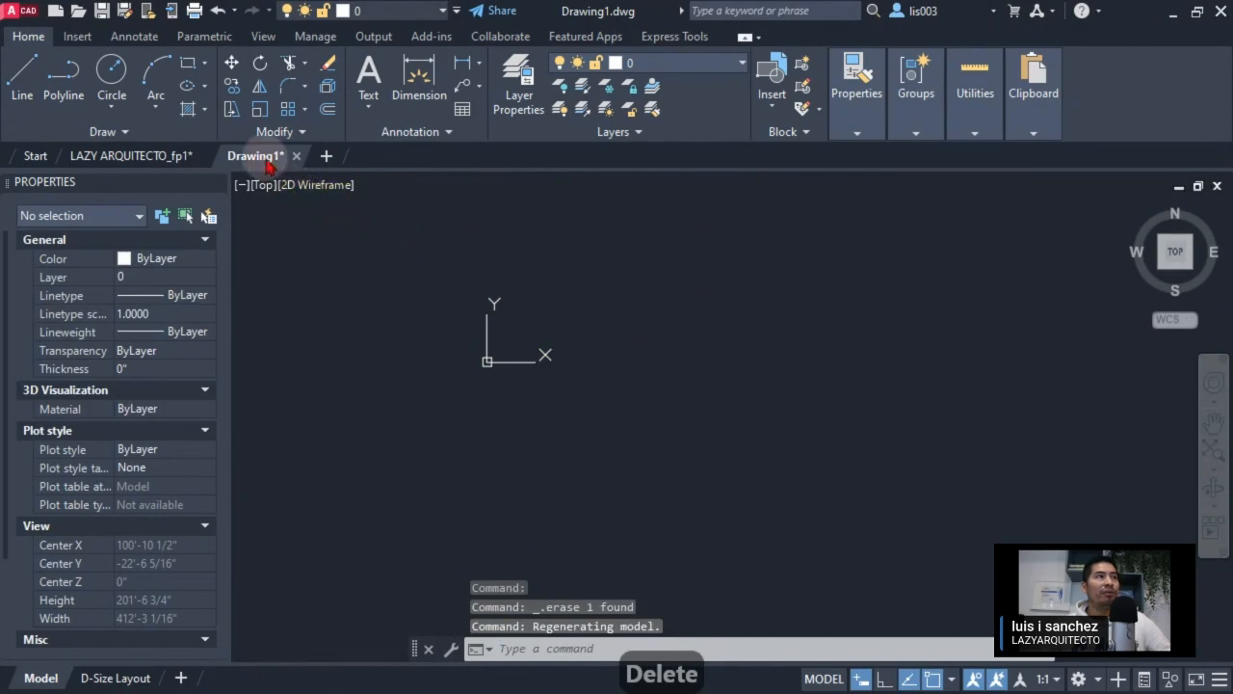
Copy the white-filled FRAMING multiline from the LAZY ARQUITECTO_fp1 drawing and paste it into Drawing1 at 0,0.
mouse_move(270, 162)
click(183, 155)
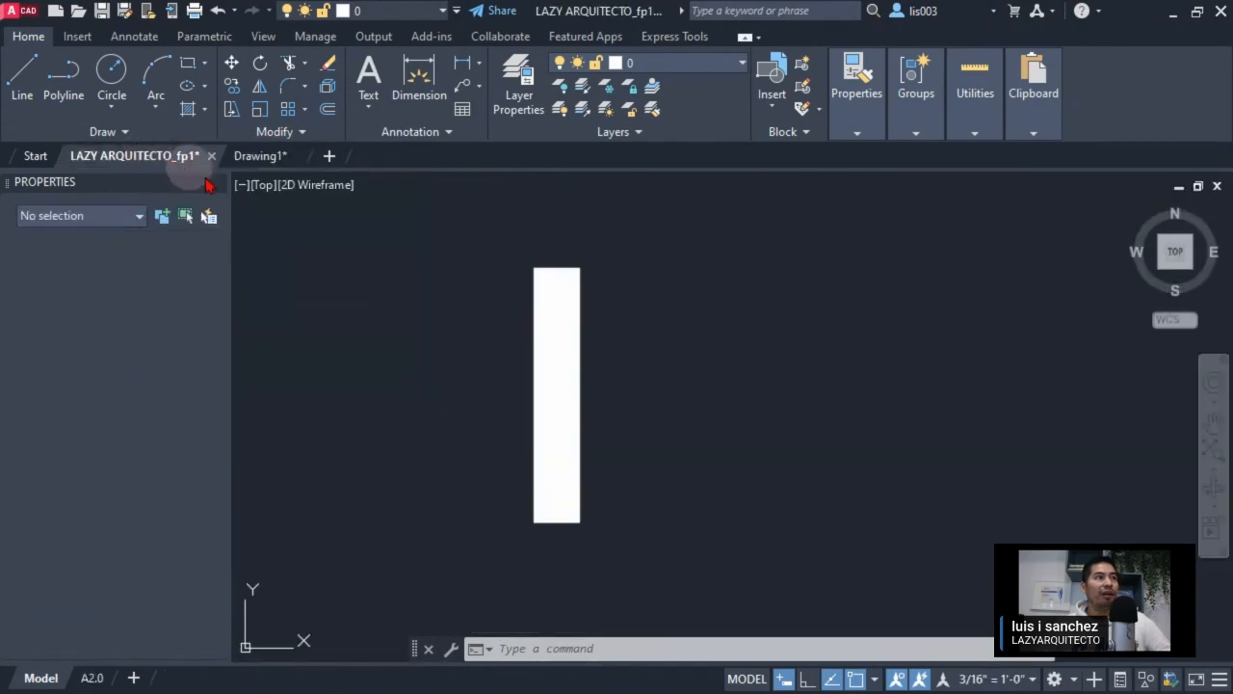
click(539, 355)
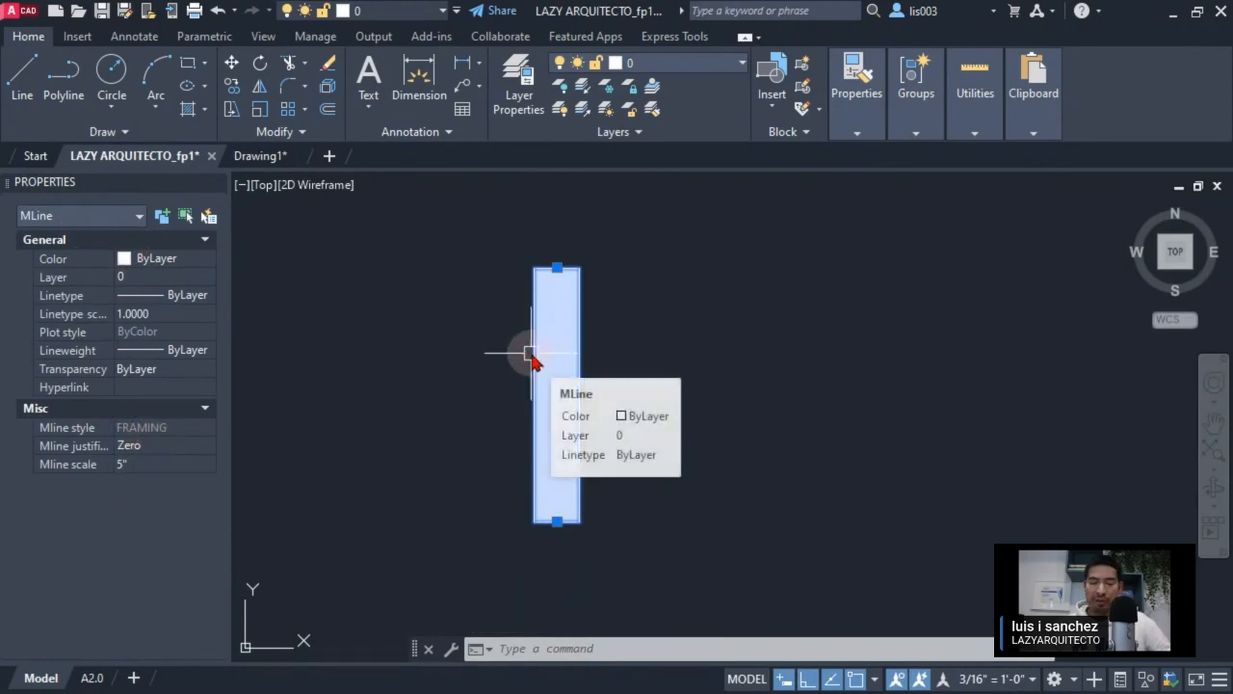
key(ctrl+c)
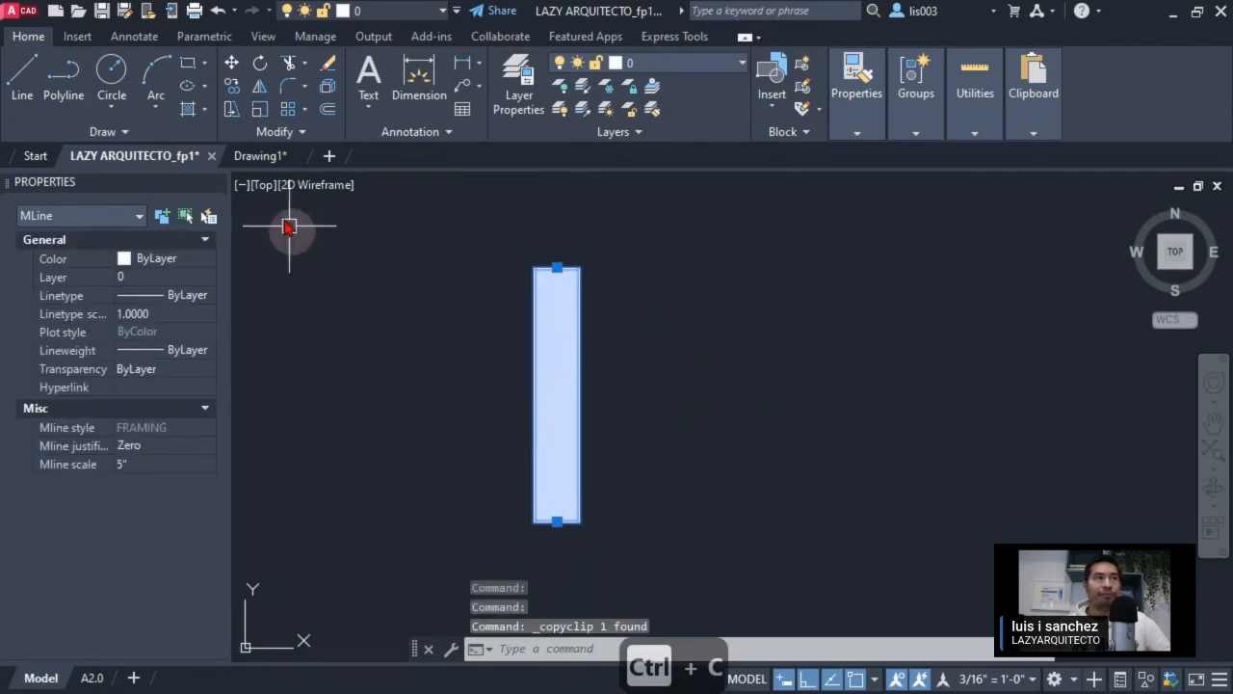
click(258, 155)
key(ctrl+v)
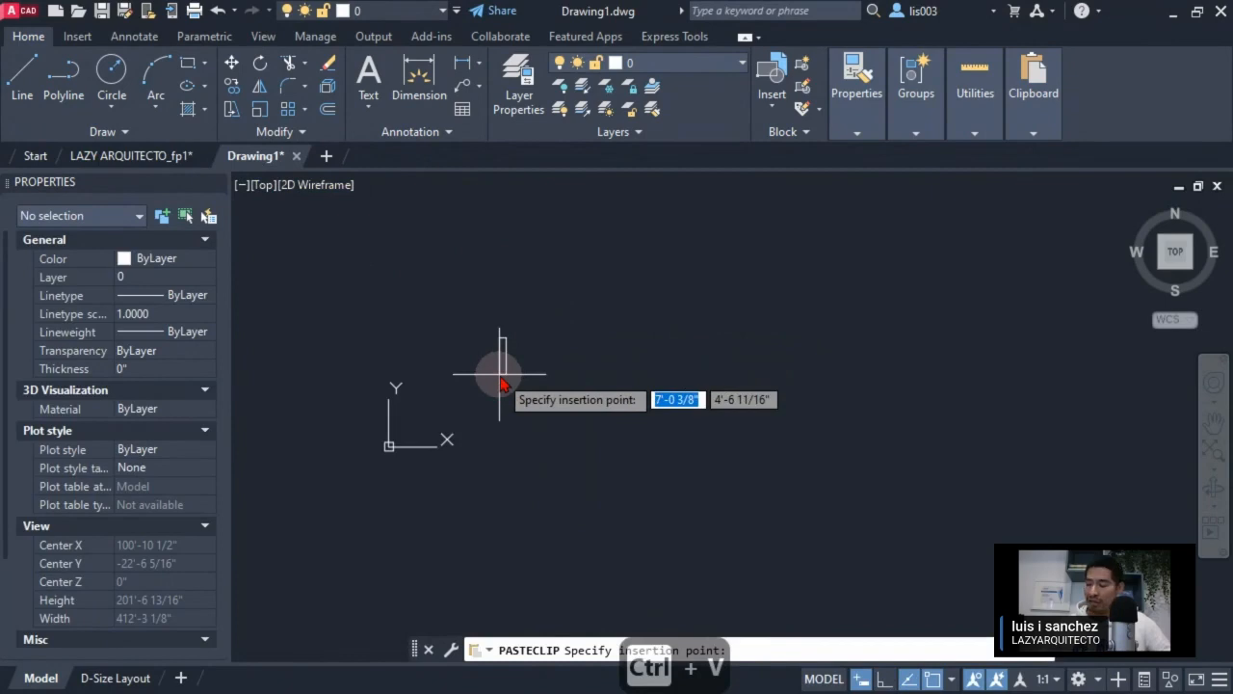
text(0,0)
key(Return)
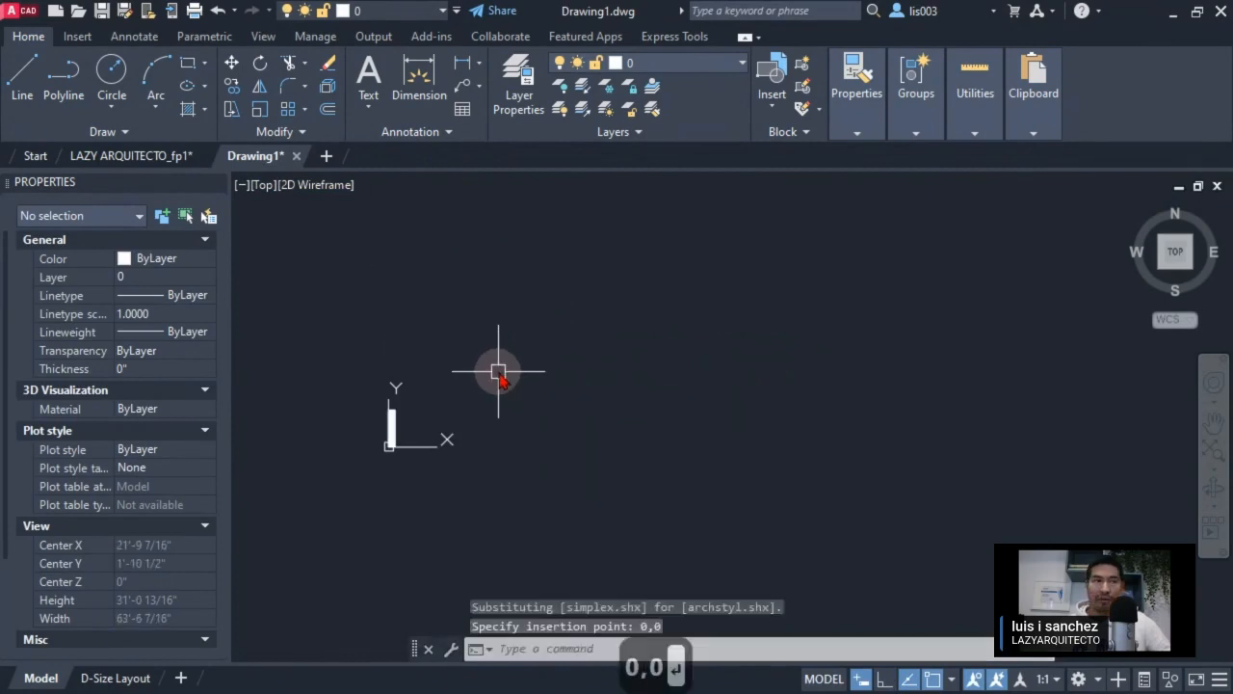
middle_click(366, 438)
middle_click(366, 438)
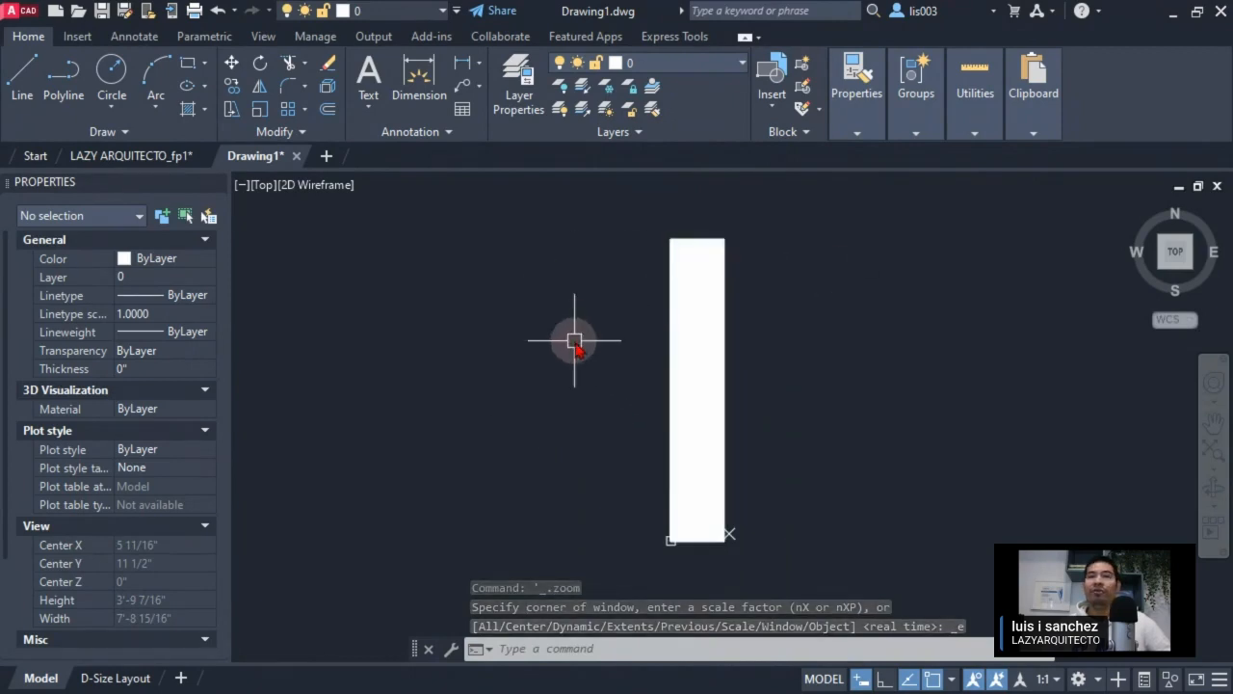
Save the new drawing as FRAMING-MLINE.dwg in the LAZYQUESTION S1E2 folder and close it.
key(ctrl+s)
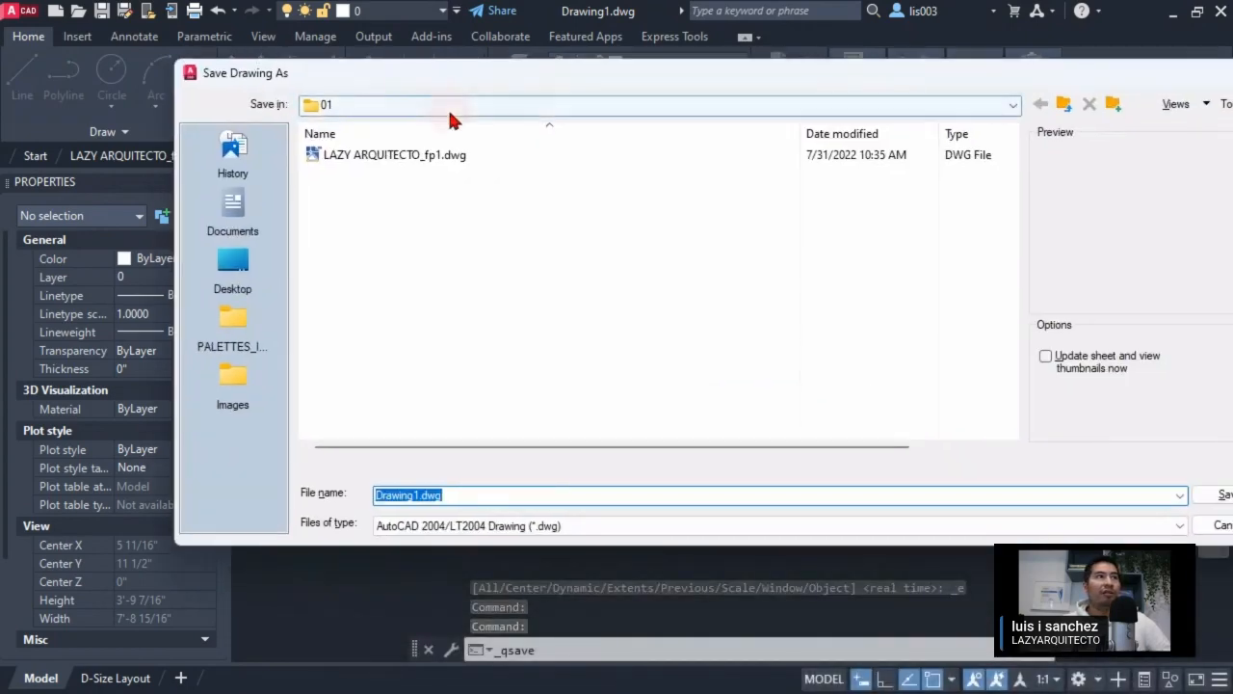
click(449, 108)
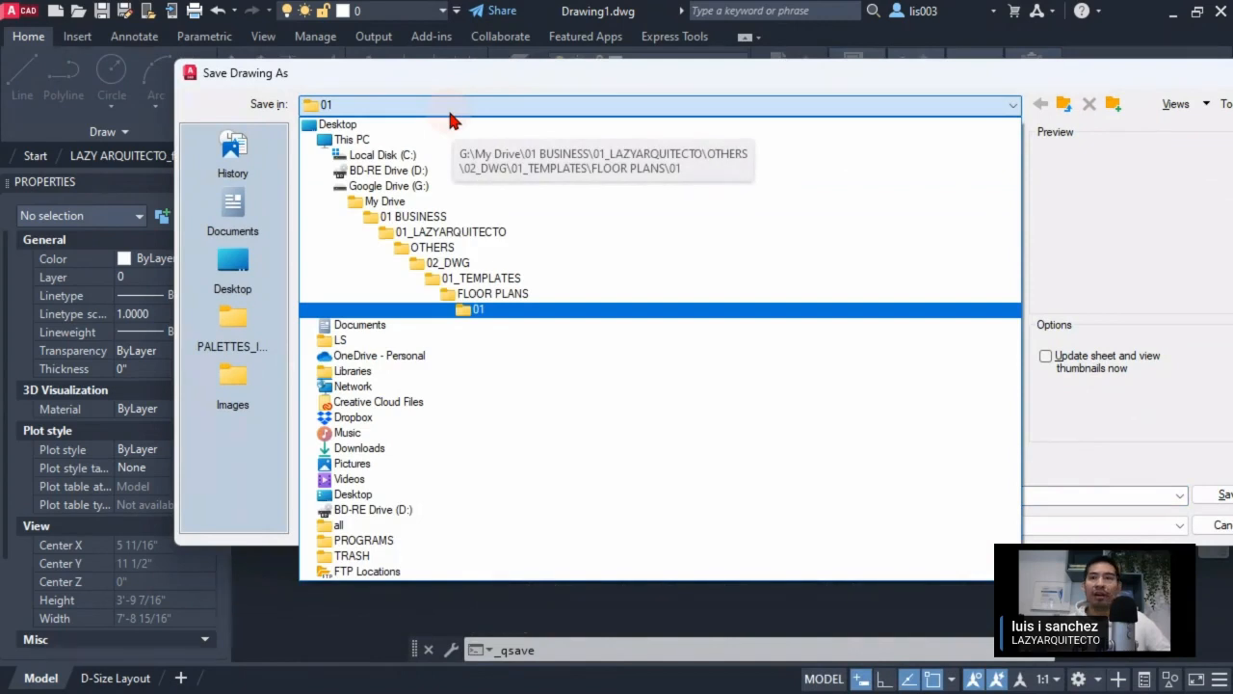
click(476, 235)
key(BackSpace)
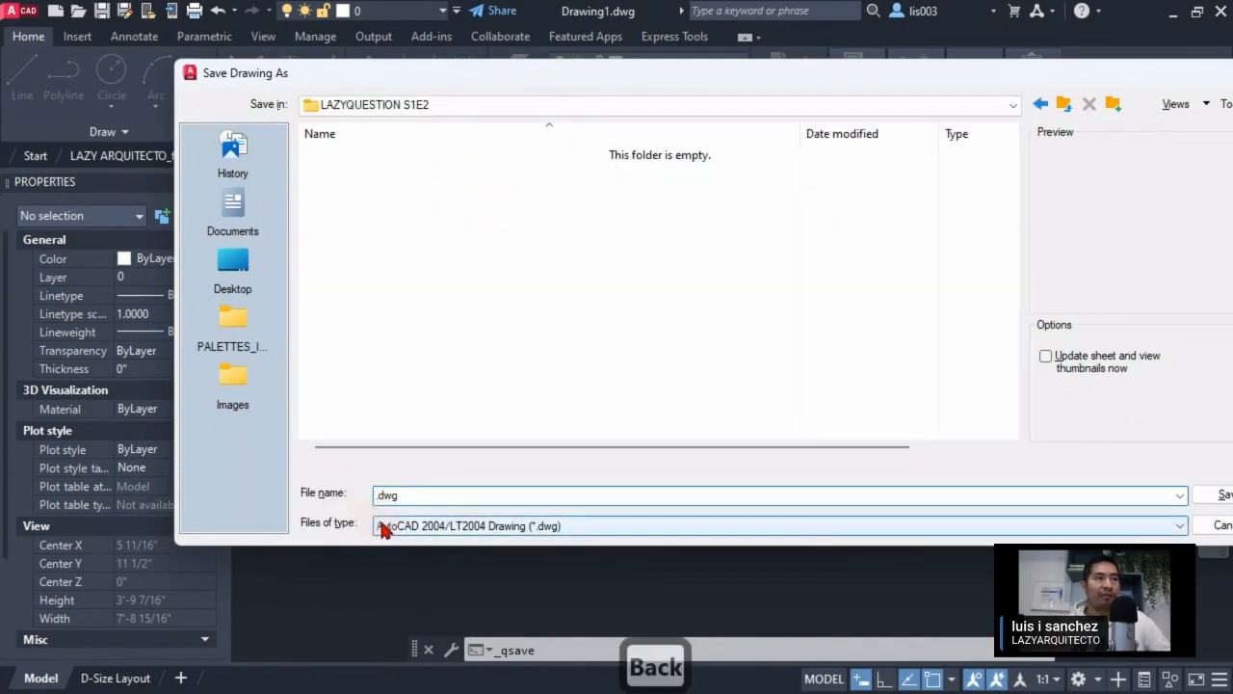
text(FRAMING-MLINE)
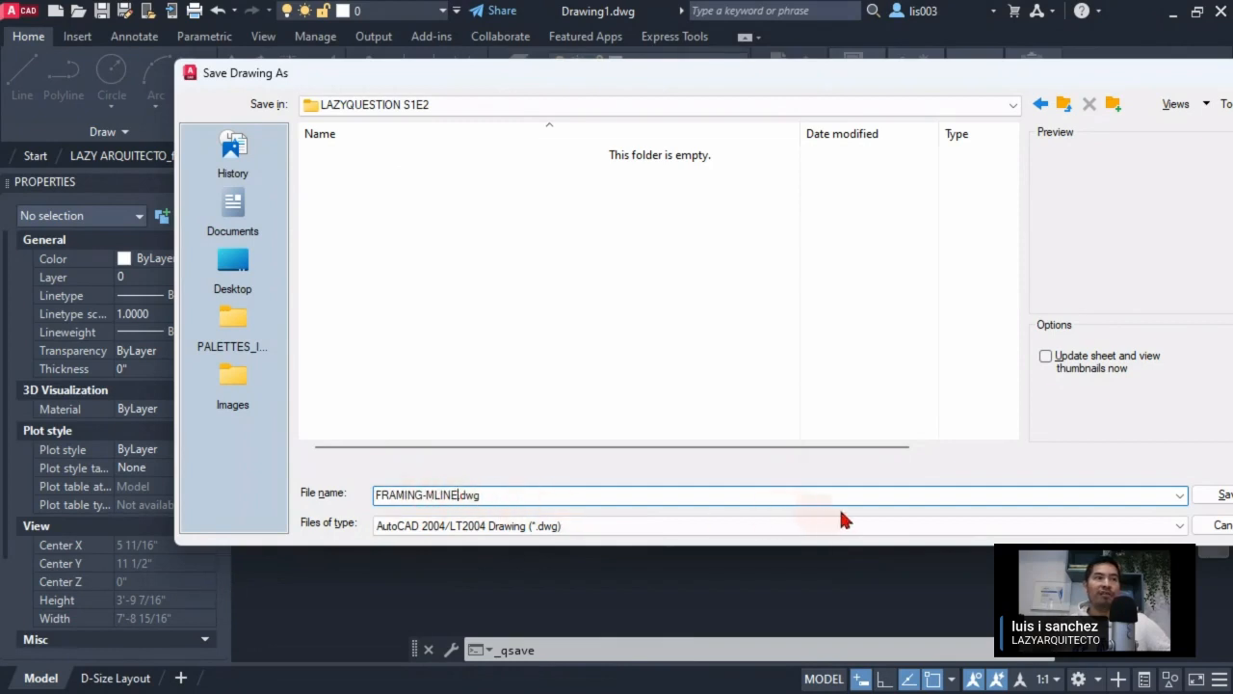
click(1197, 495)
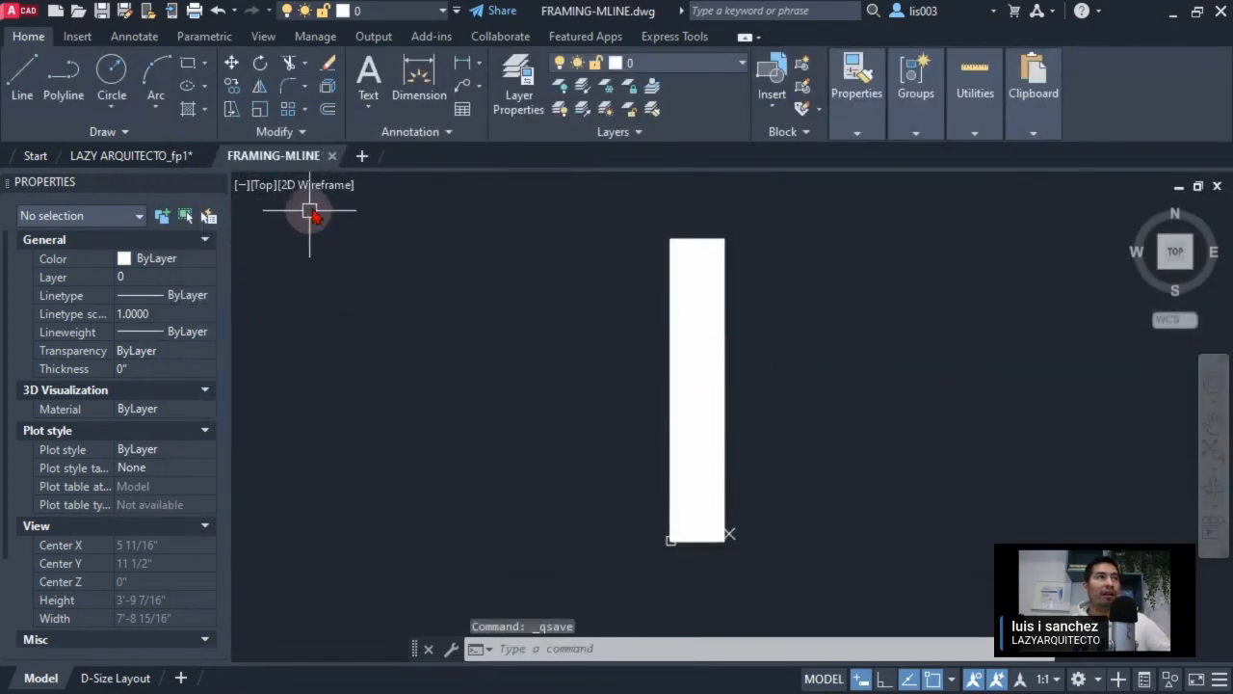
click(332, 156)
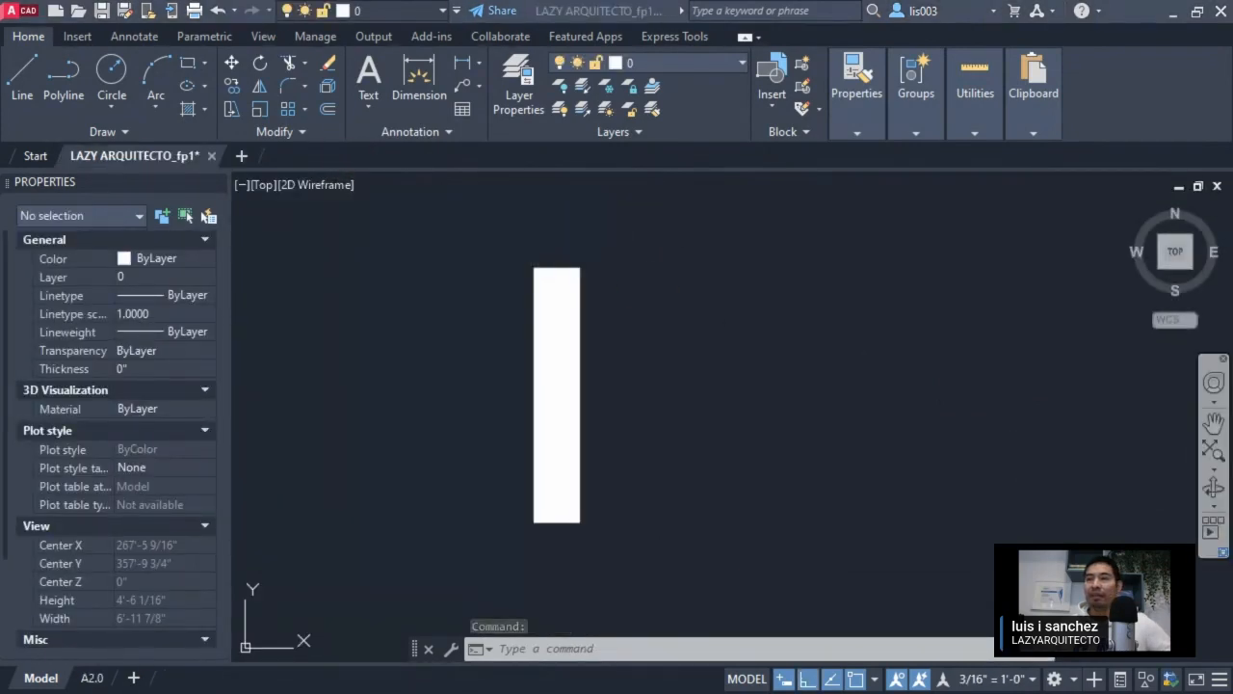
Switch to File Explorer, open the LAZYQUESTION S1E2 folder inside 01 LIVE and select FRAMING-MLINE.dwg.
key(alt+Tab)
double_click(782, 360)
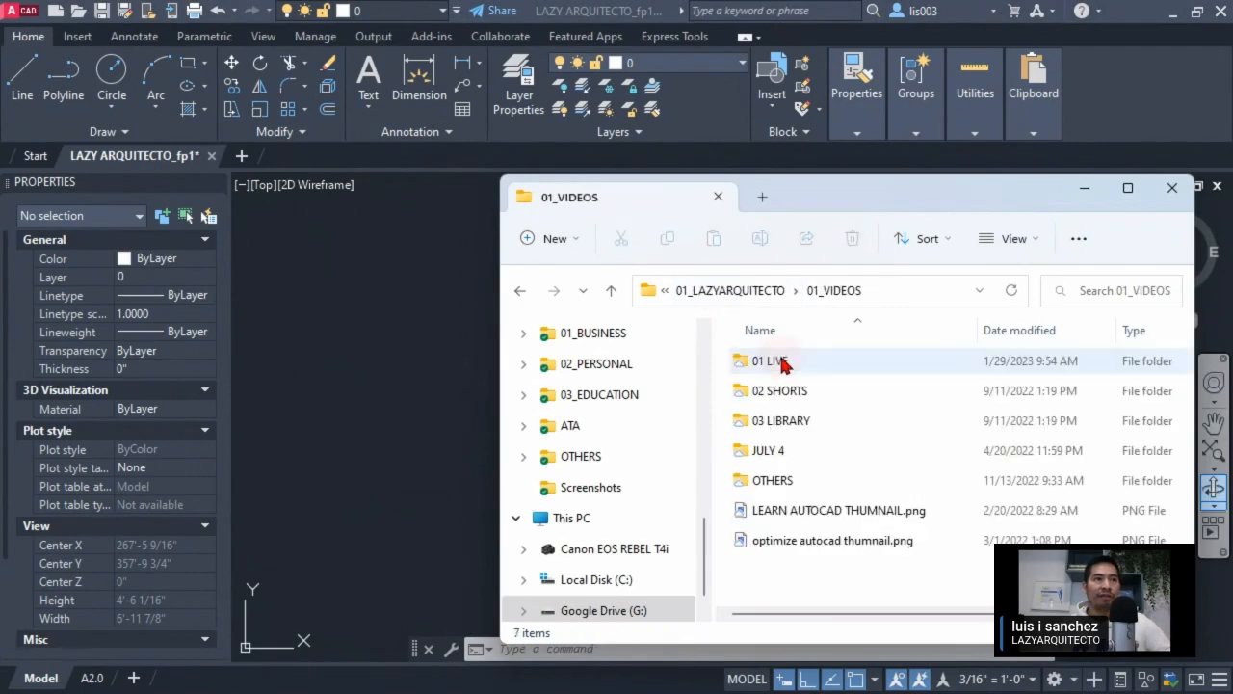
double_click(782, 361)
scroll(770, 511, down, 1)
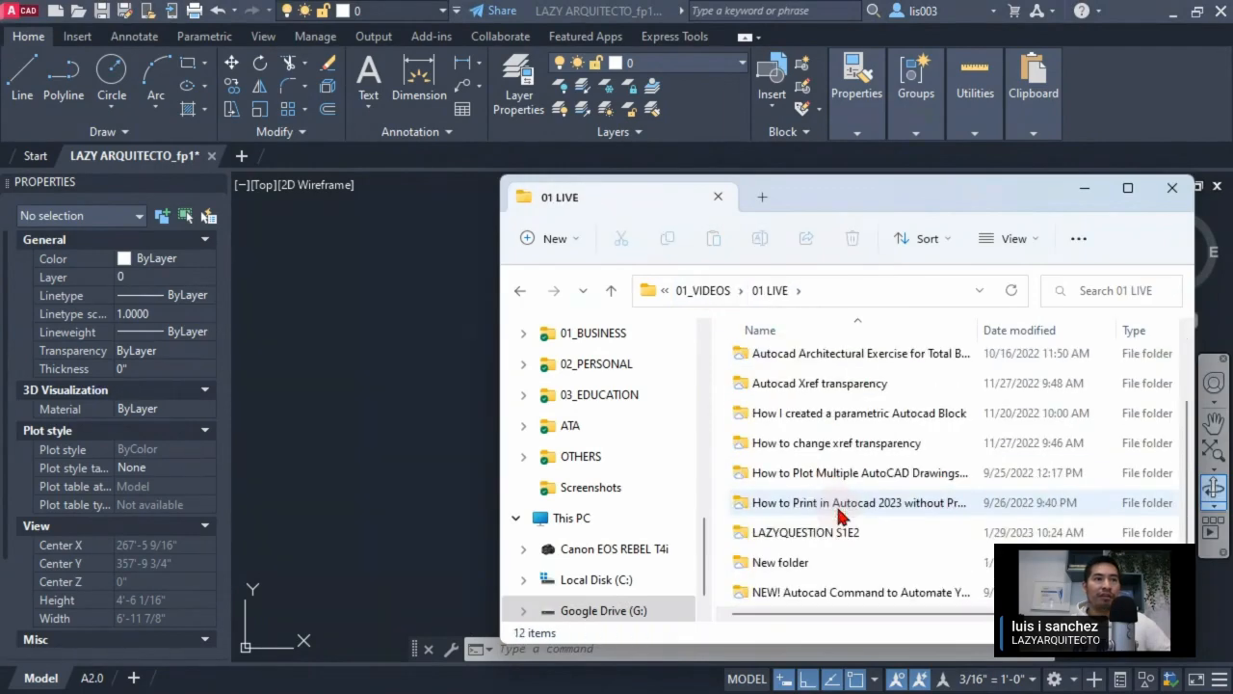
double_click(804, 532)
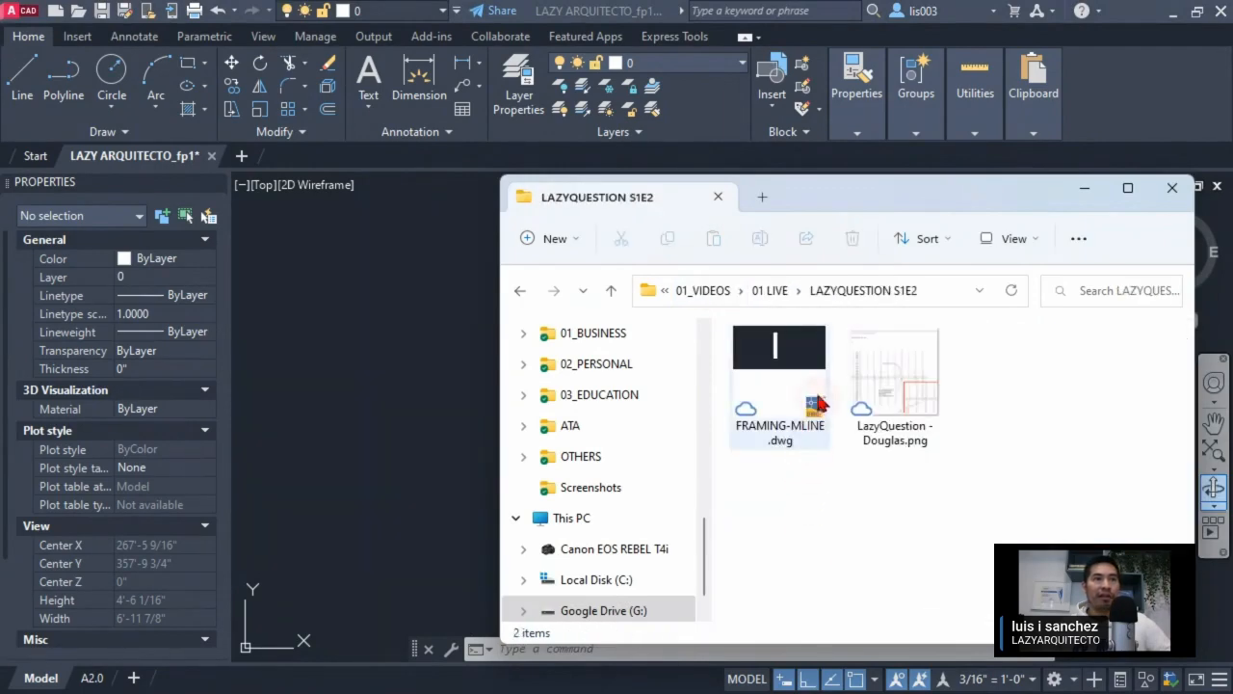
click(802, 386)
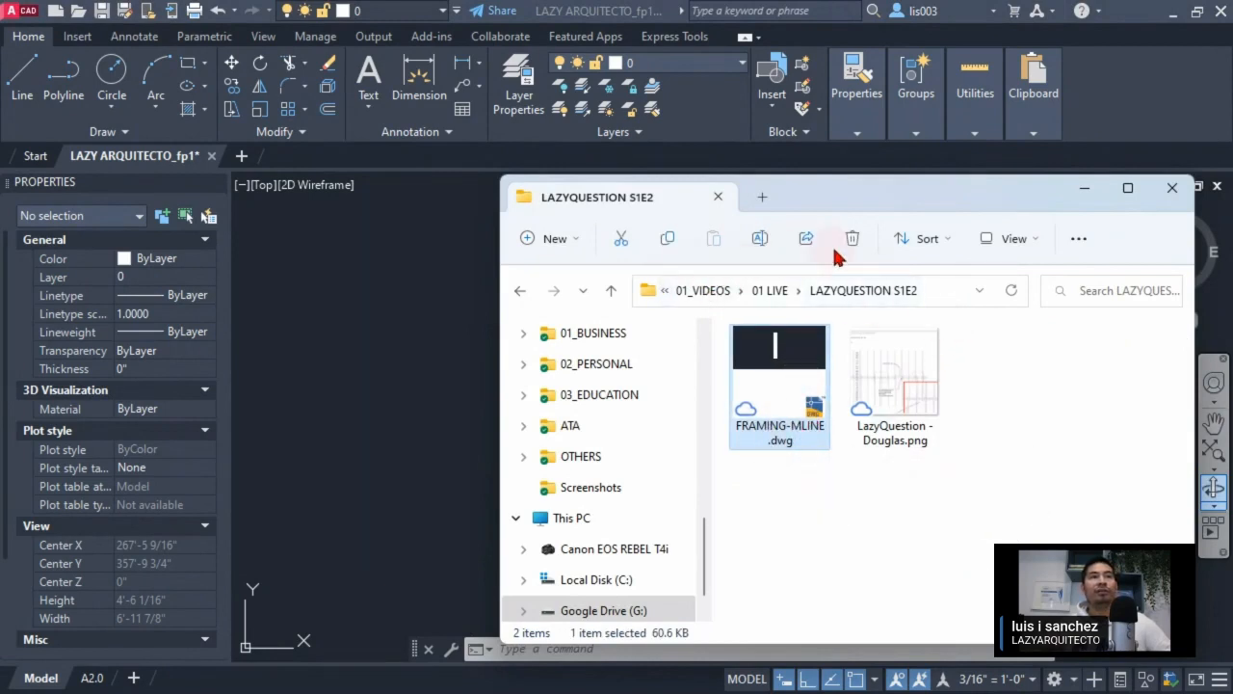
Return to the floor plan drawing, examine the saved macros in the Command Macros palette and close it.
mouse_move(834, 209)
mouse_down()
mouse_move(648, 177)
mouse_move(1232, 126)
mouse_up()
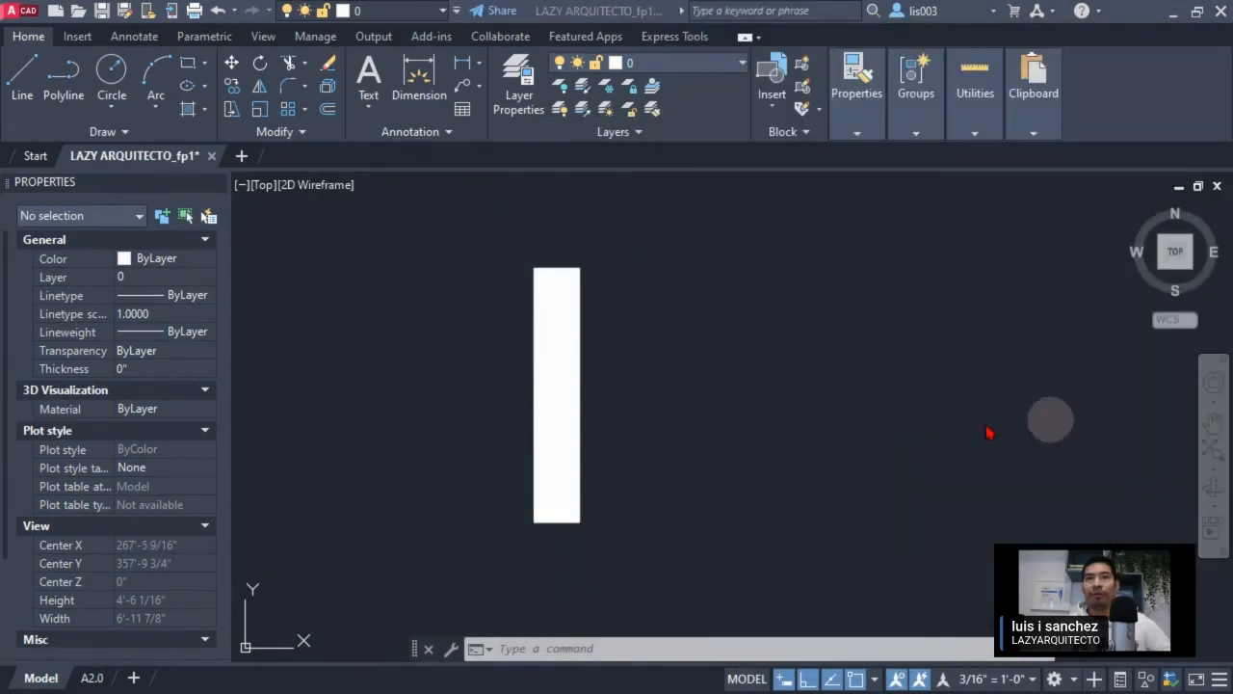
click(623, 428)
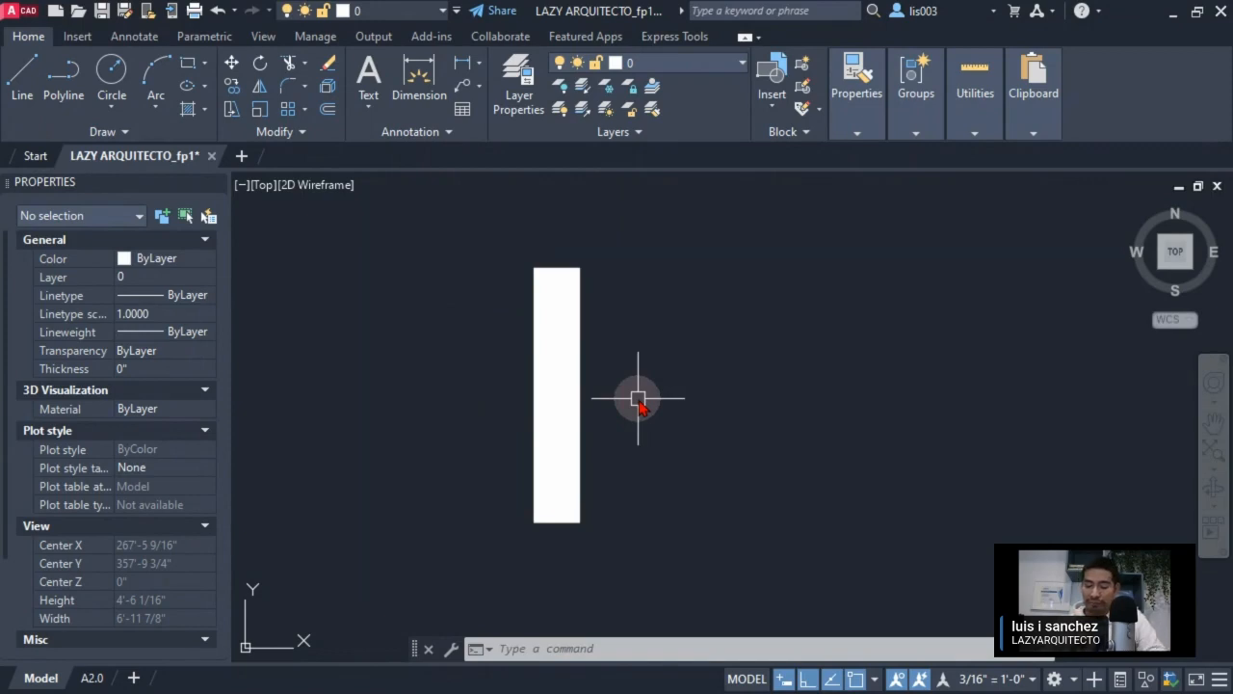
text(macros)
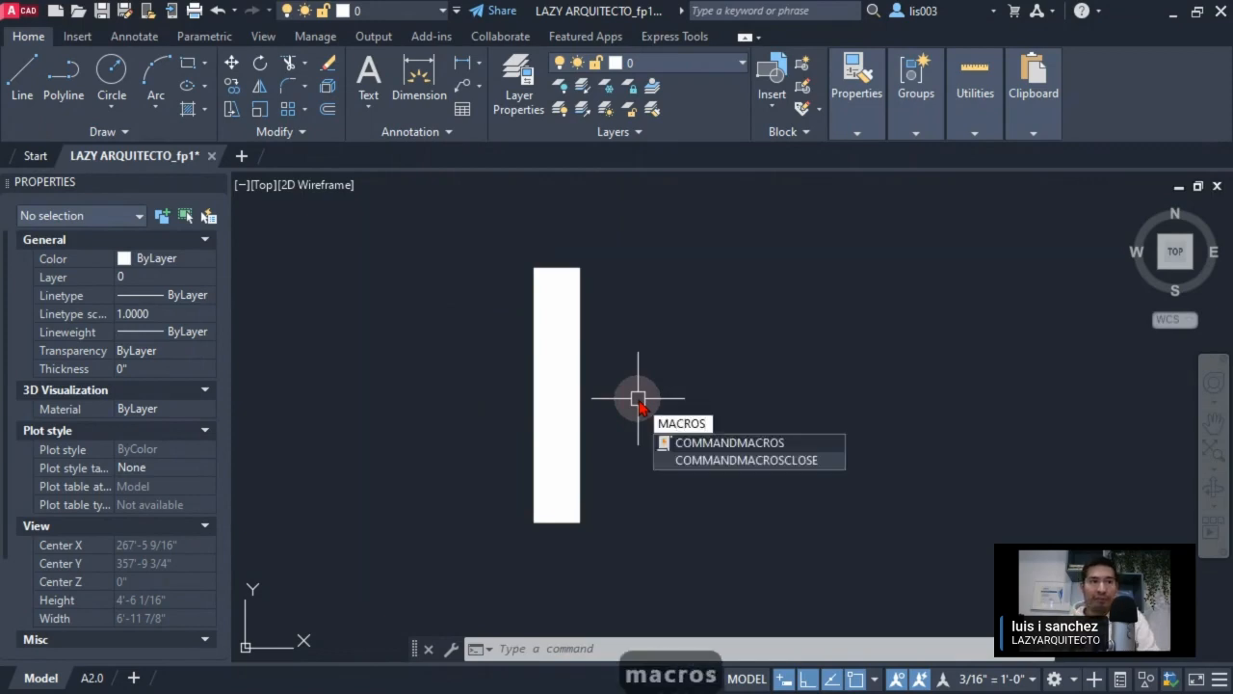
key(Return)
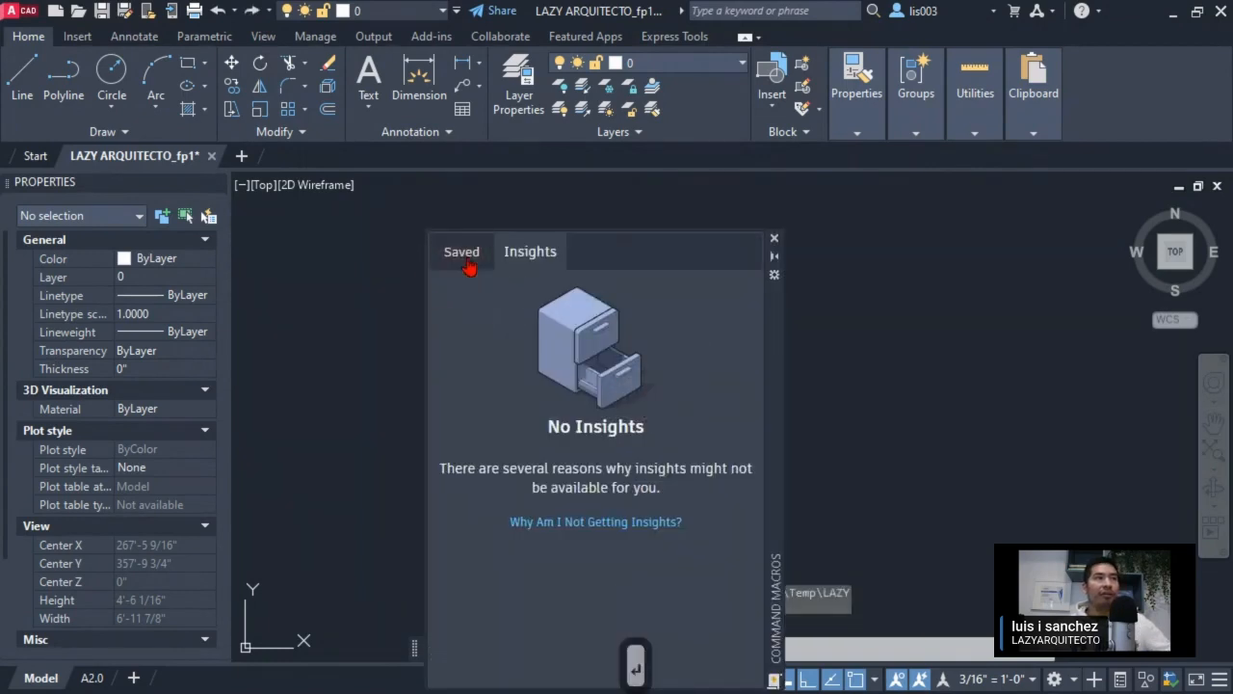
click(451, 265)
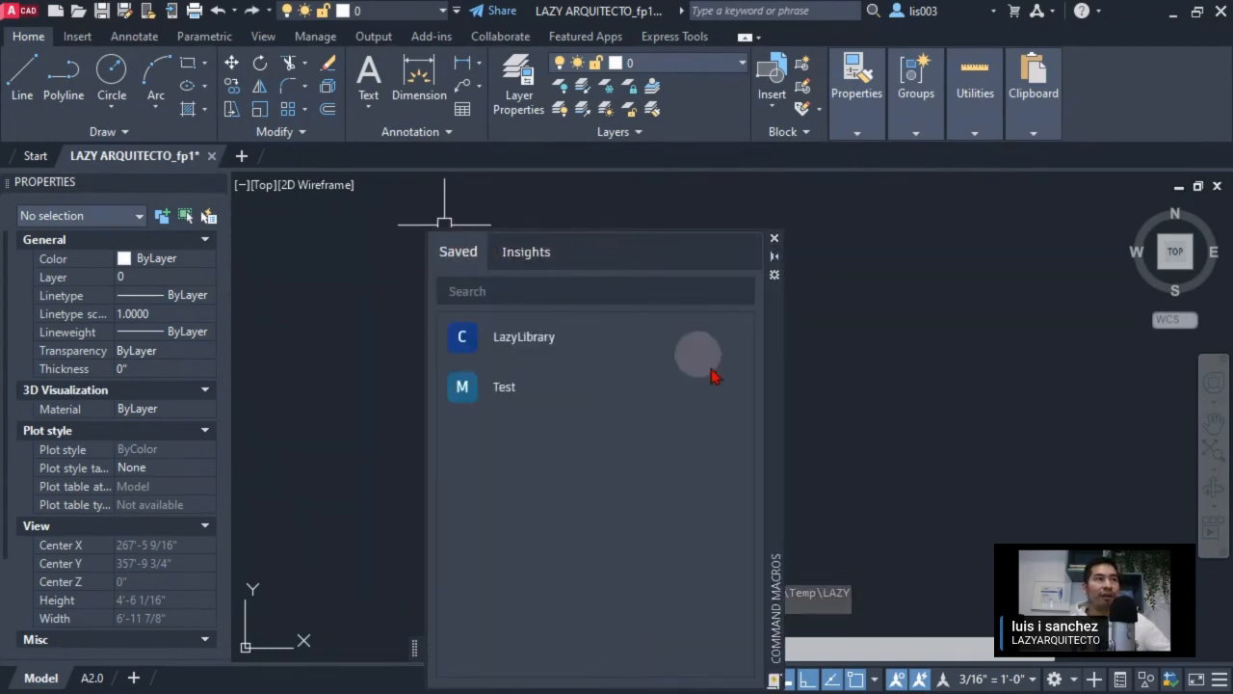
drag(777, 402, 662, 327)
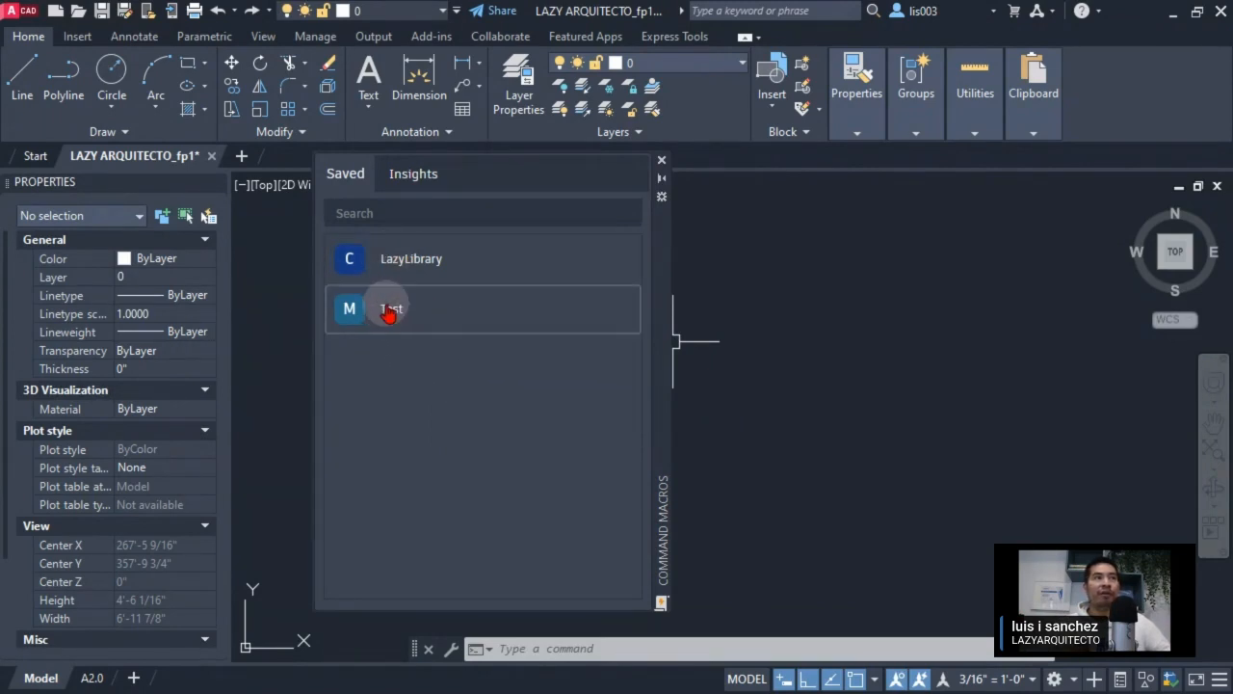
mouse_move(390, 311)
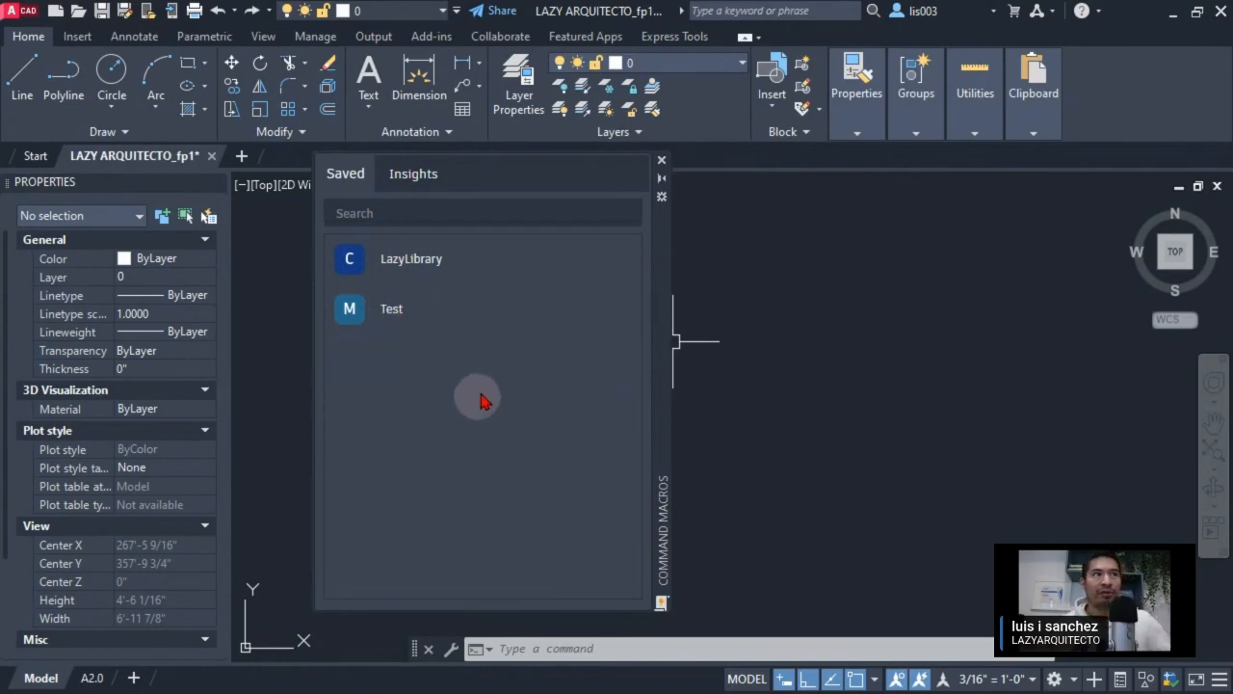
click(661, 162)
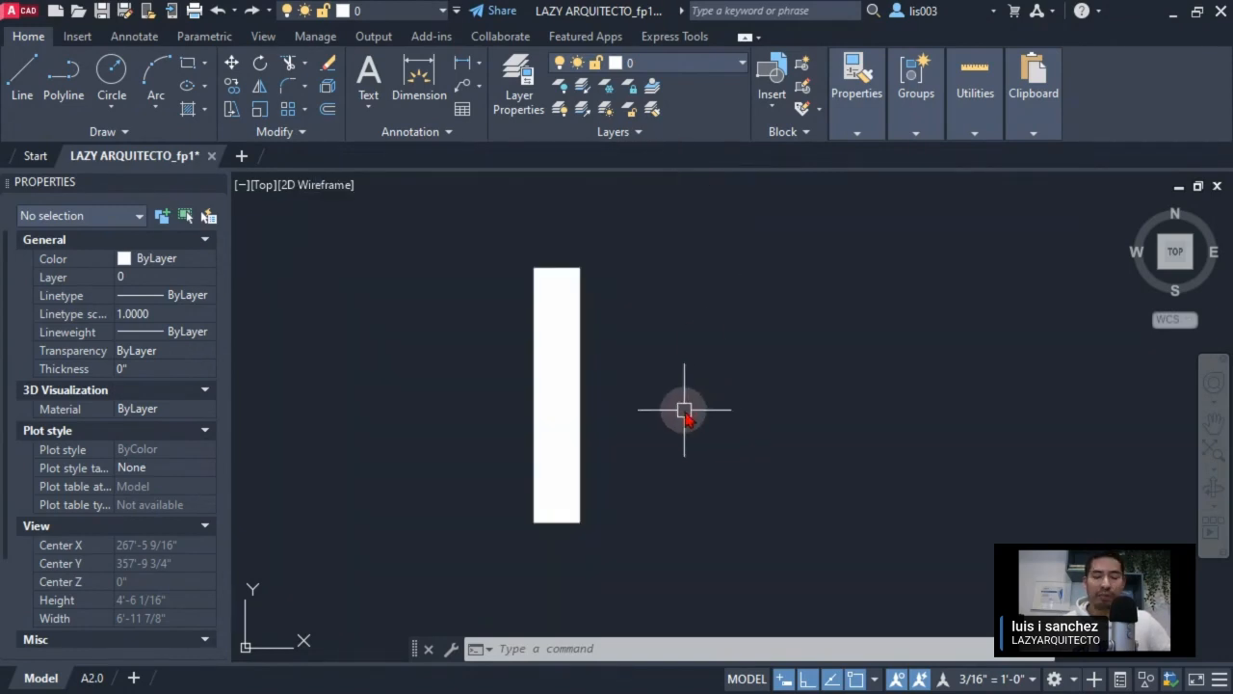
Display the Tool Palettes and draw a small rectangle in an empty area of the LAZY ARQUITECTO_fp1 drawing.
key(ctrl+3)
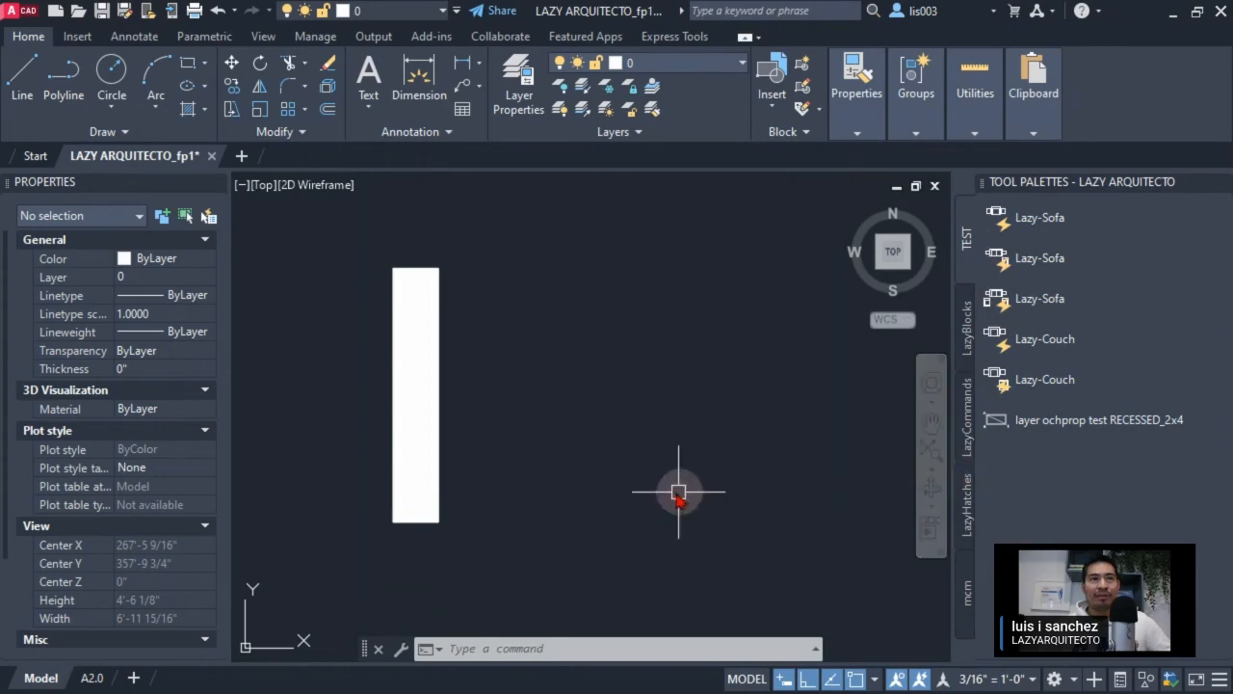
middle_drag(674, 490, 505, 427)
scroll(550, 449, down, 2)
scroll(569, 456, up, 2)
text(rec)
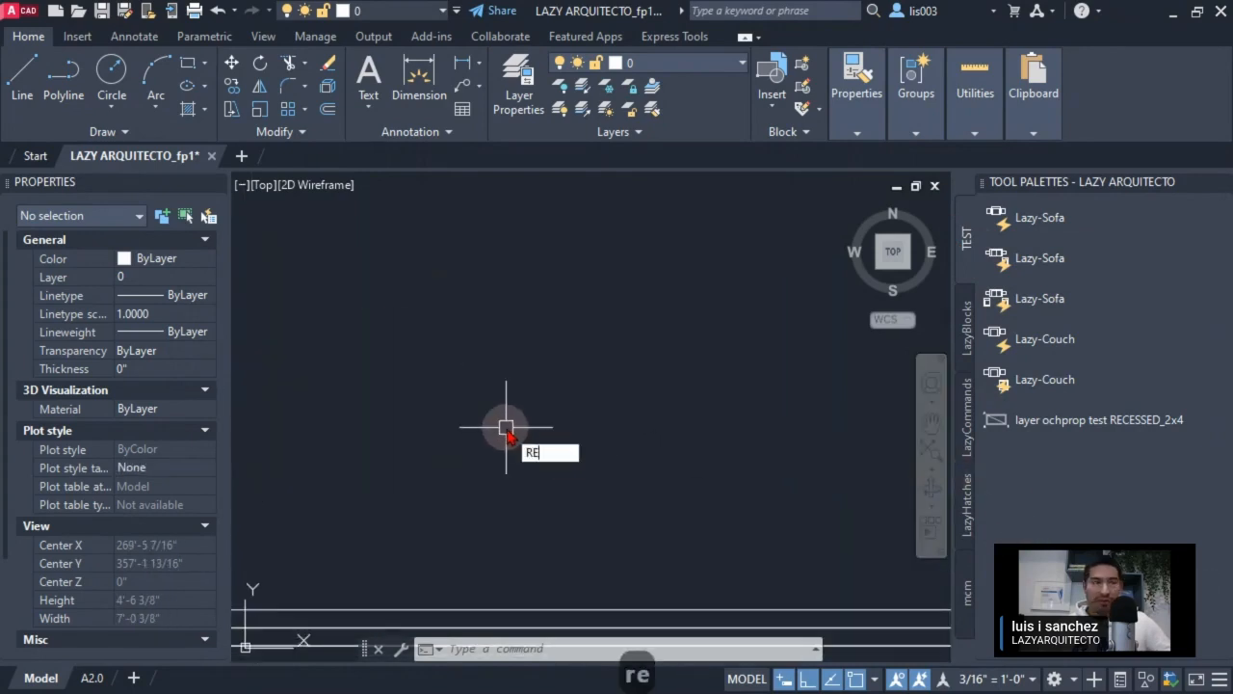
key(space)
click(513, 396)
click(577, 445)
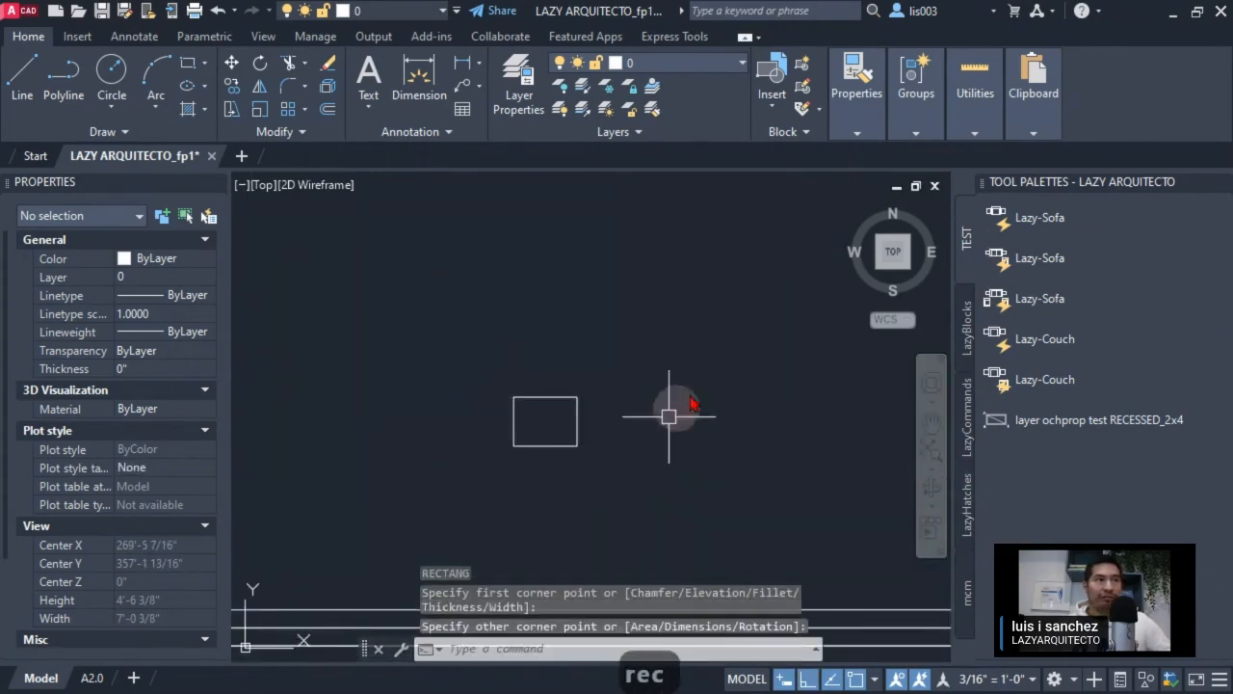
Add the rectangle to the TEST tool palette as a new tool and name that tool FRAMING.
click(546, 403)
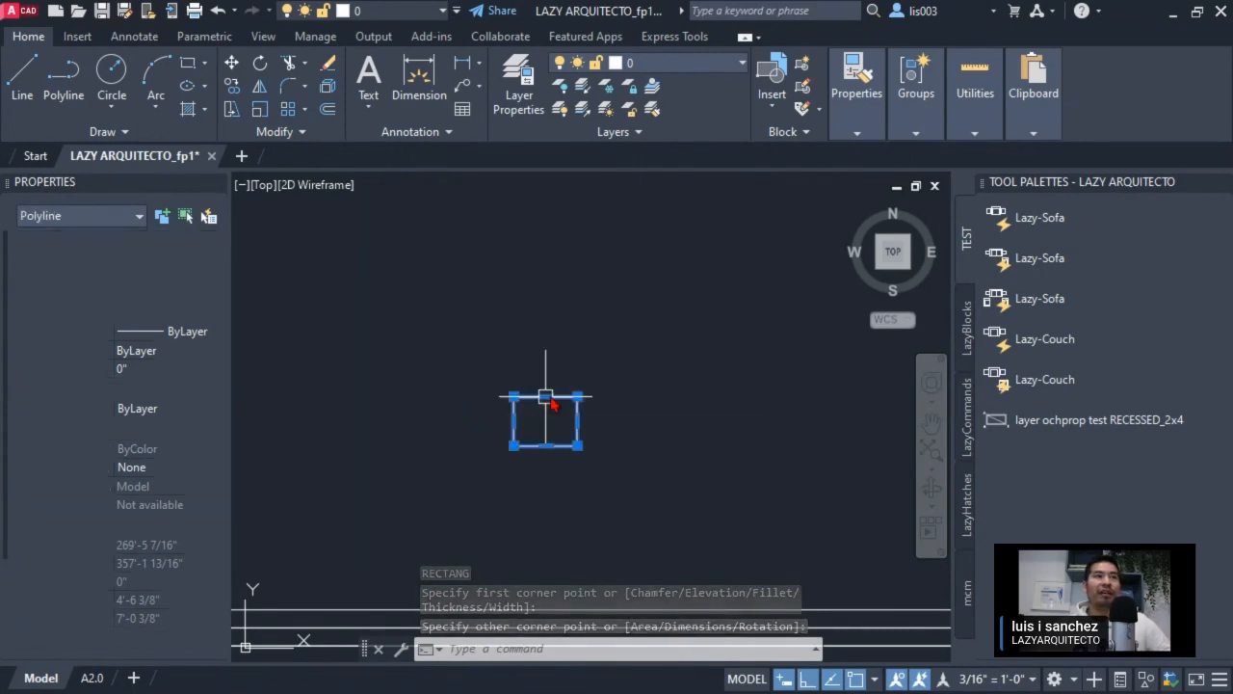
mouse_move(570, 407)
mouse_down()
mouse_move(1021, 491)
mouse_move(1023, 472)
mouse_up()
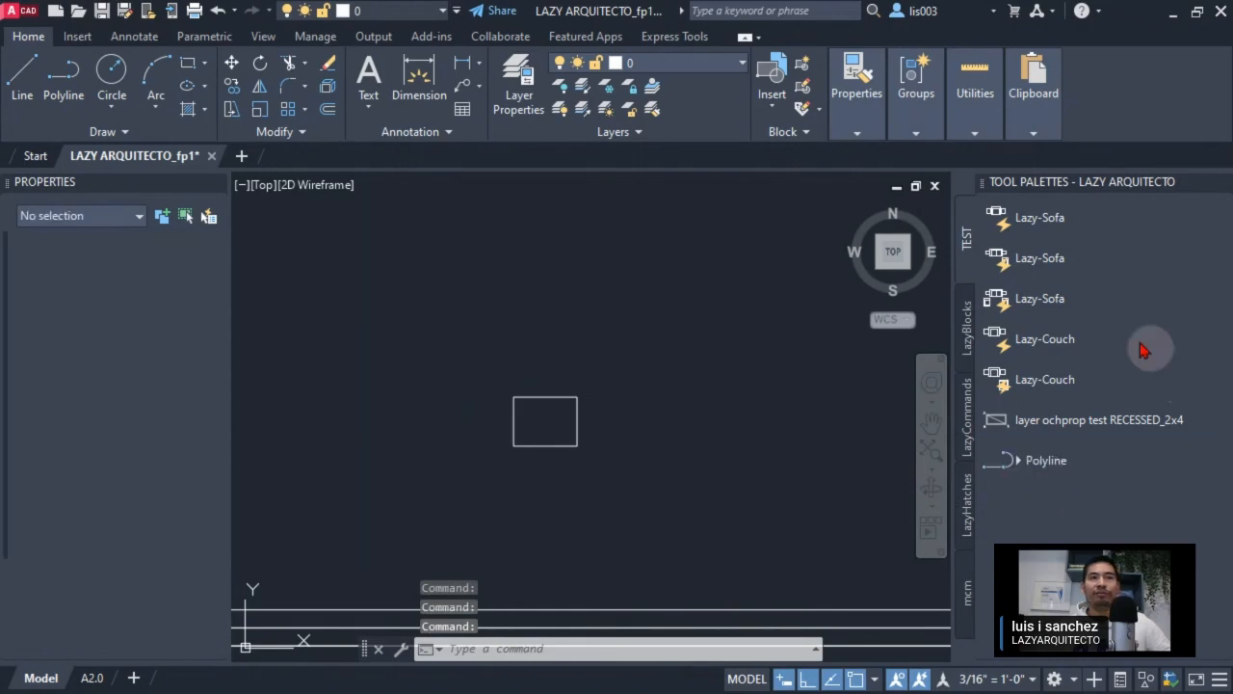
right_click(1047, 465)
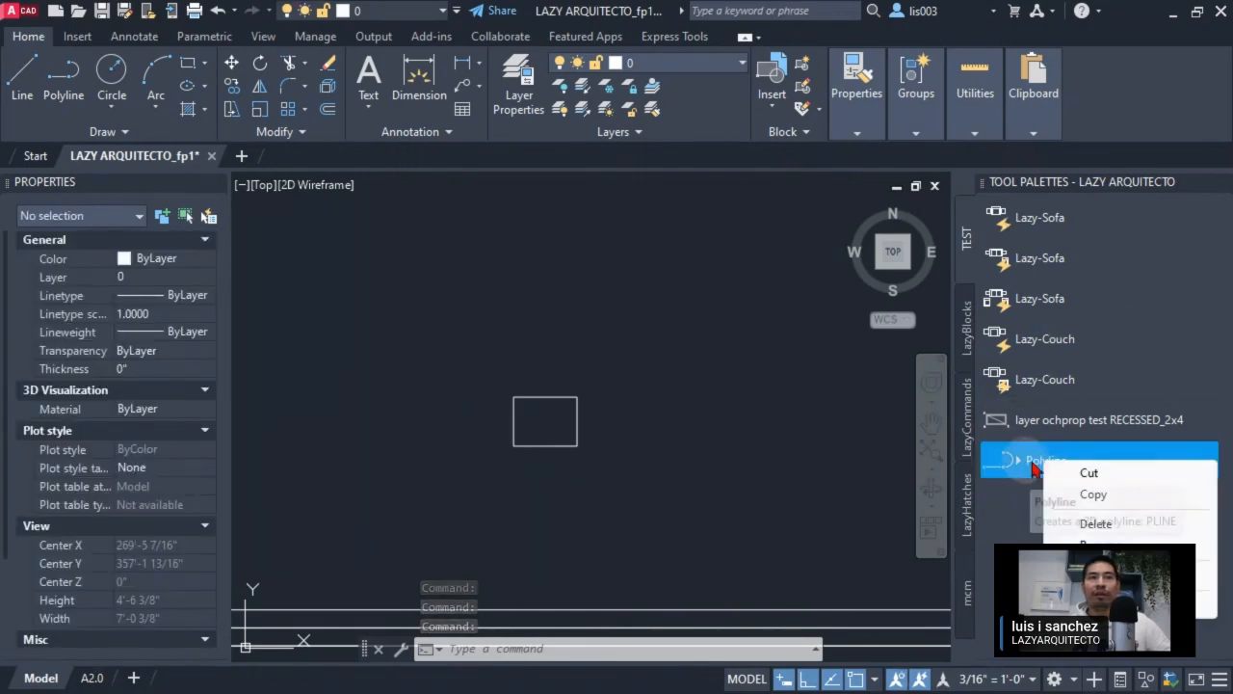
click(1099, 602)
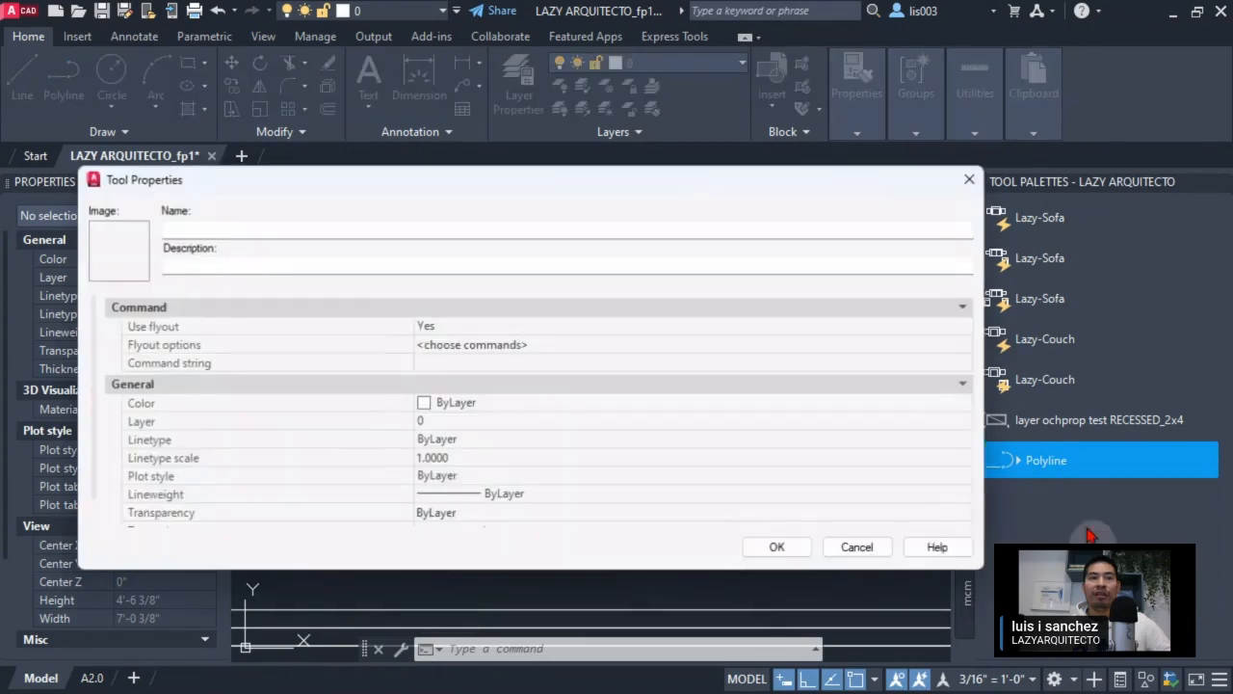
click(341, 227)
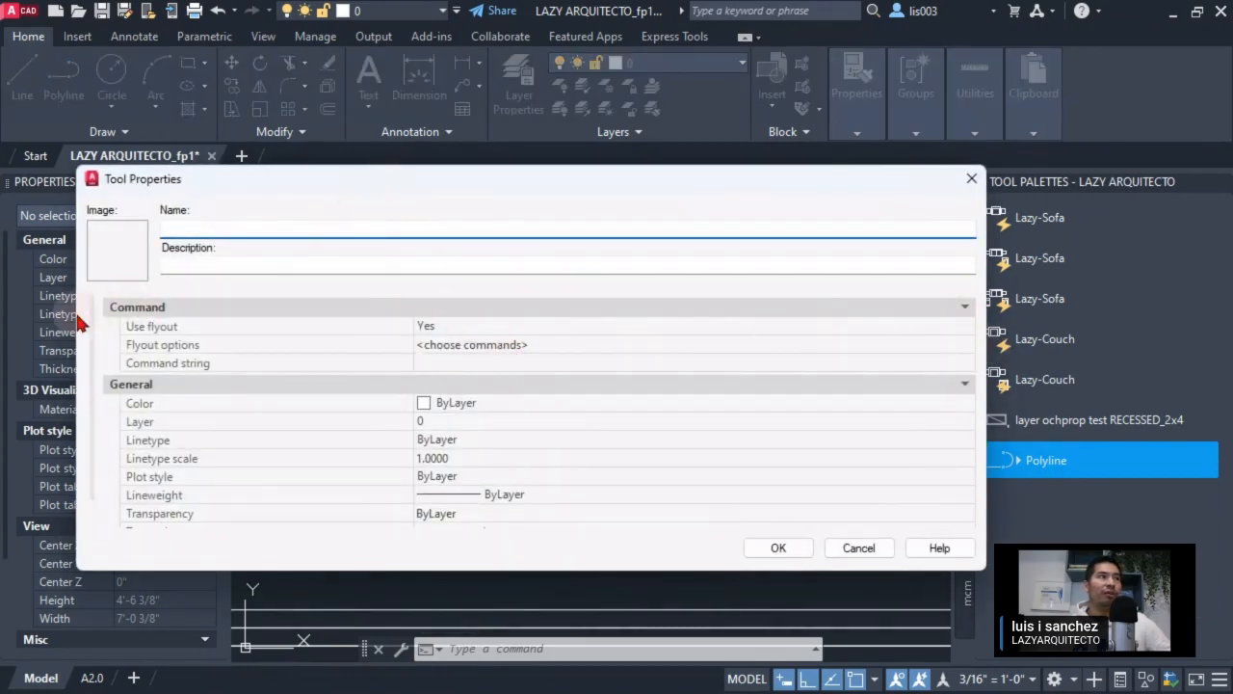
drag(72, 313, 331, 311)
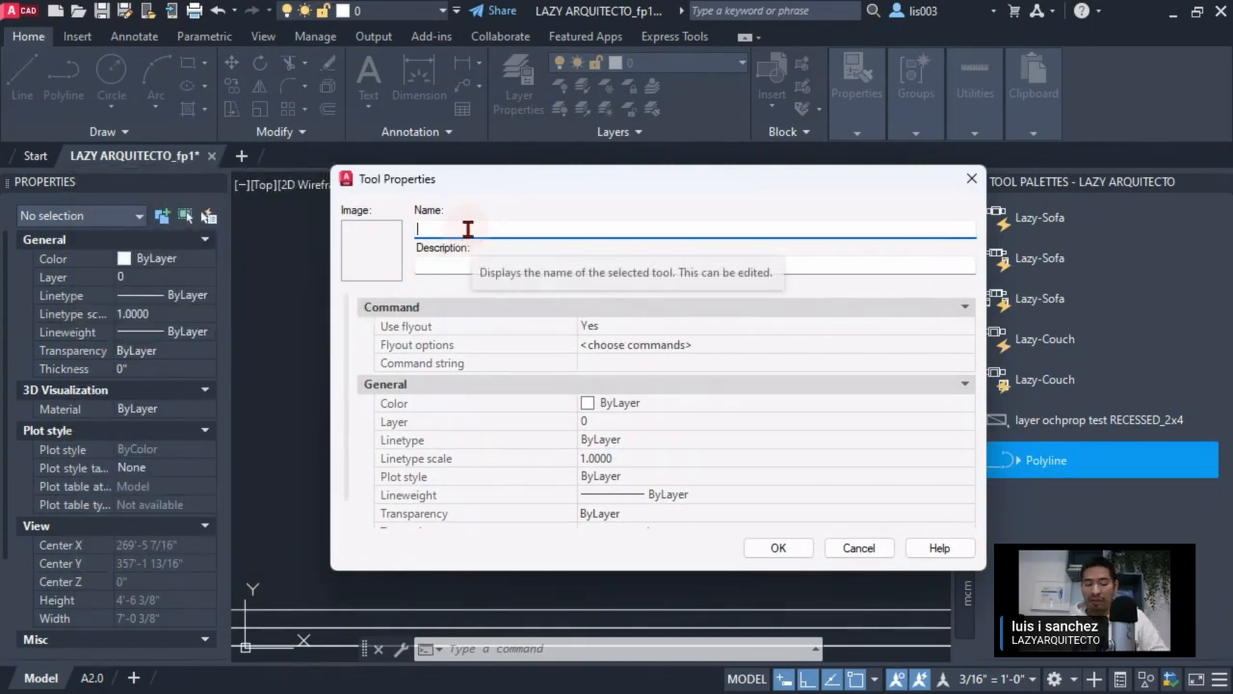
text(F)
text(RAMING)
key(Tab)
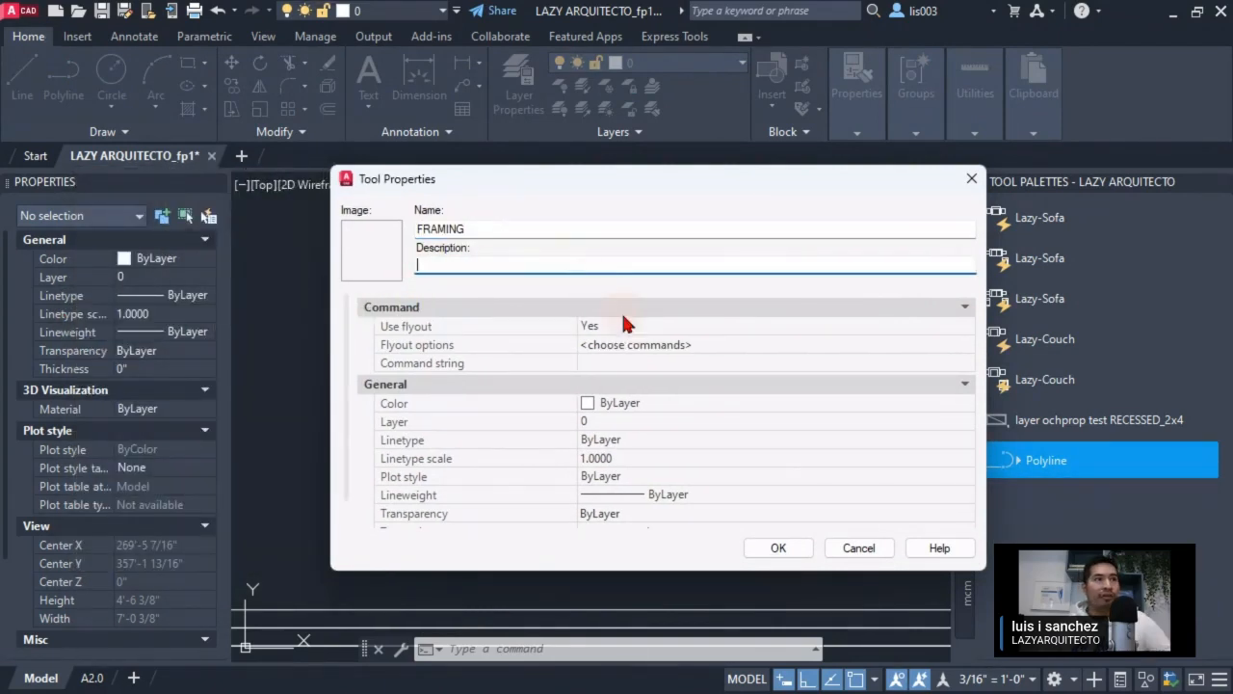
Set Use flyout to No for the FRAMING tool so its command string can be edited.
click(635, 364)
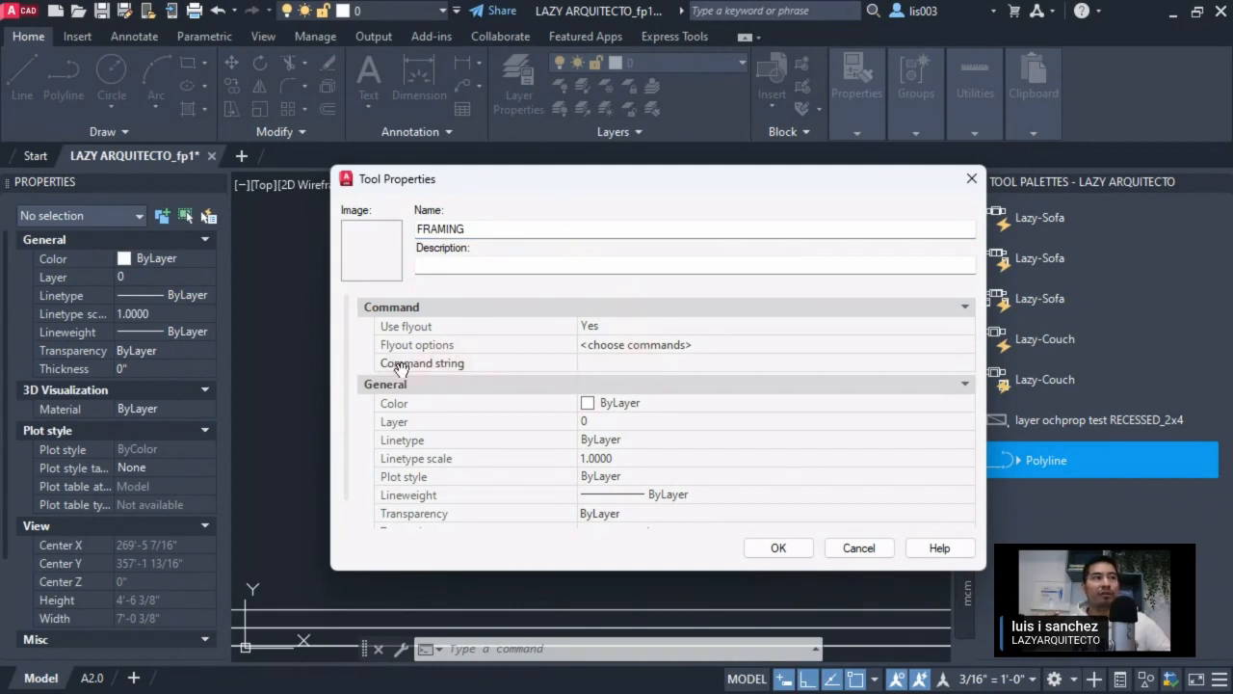
click(610, 324)
click(610, 325)
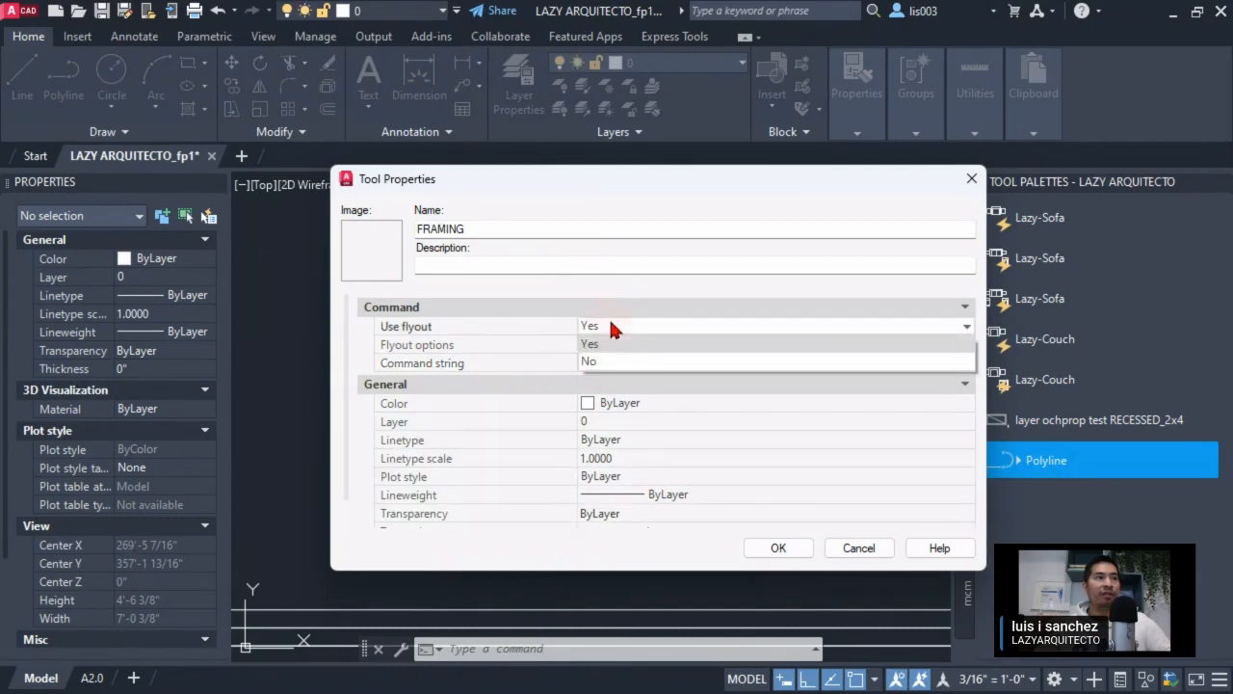
click(612, 361)
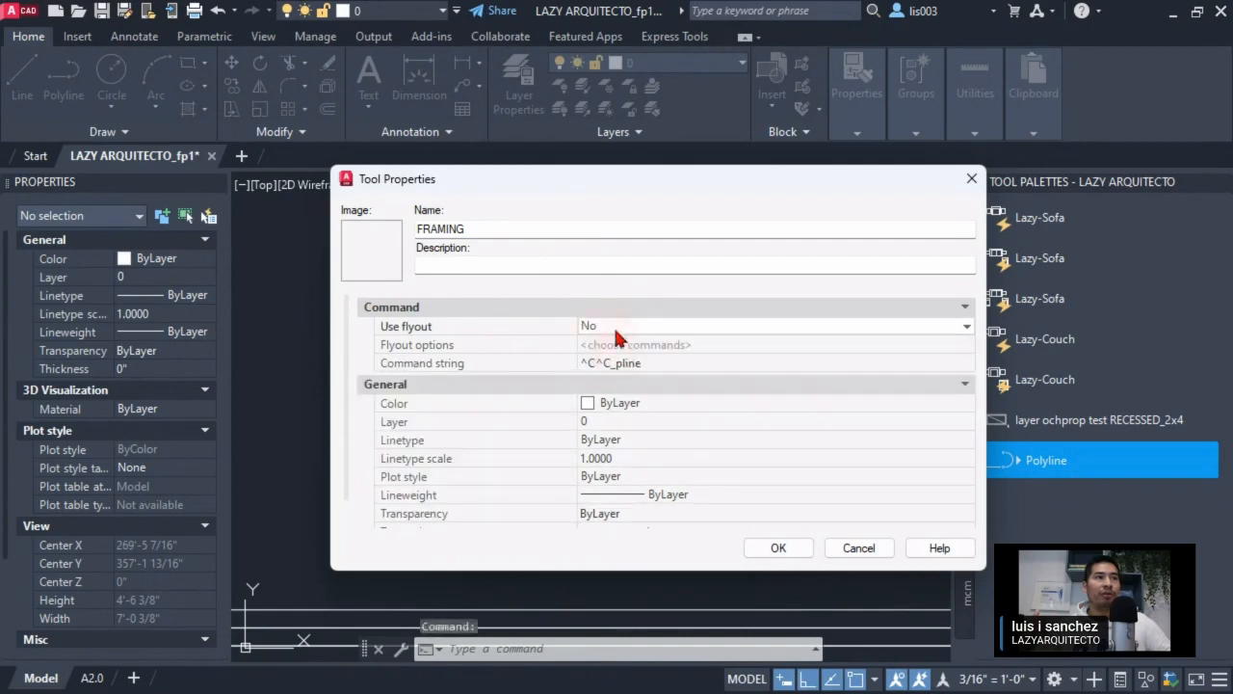
Replace pline in the FRAMING tool's command string so that it reads ^C^C_-INSERT;.
click(652, 363)
double_click(637, 363)
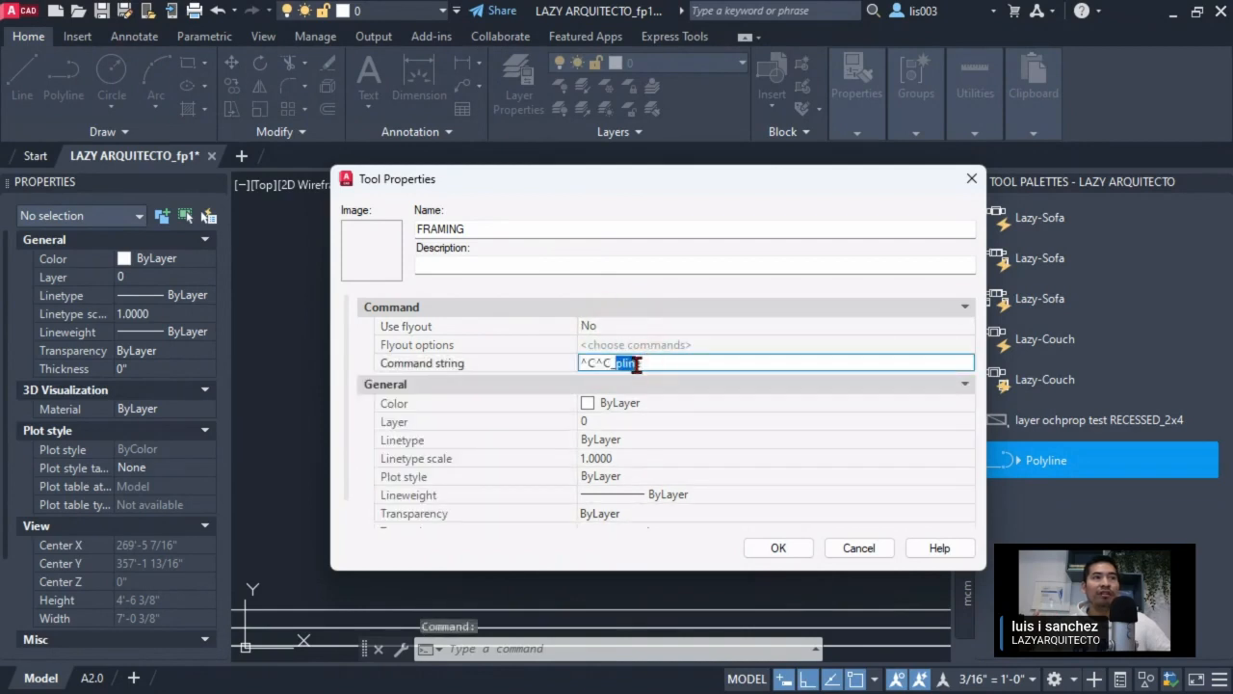
mouse_move(637, 363)
mouse_down()
mouse_move(655, 362)
mouse_move(617, 364)
mouse_up()
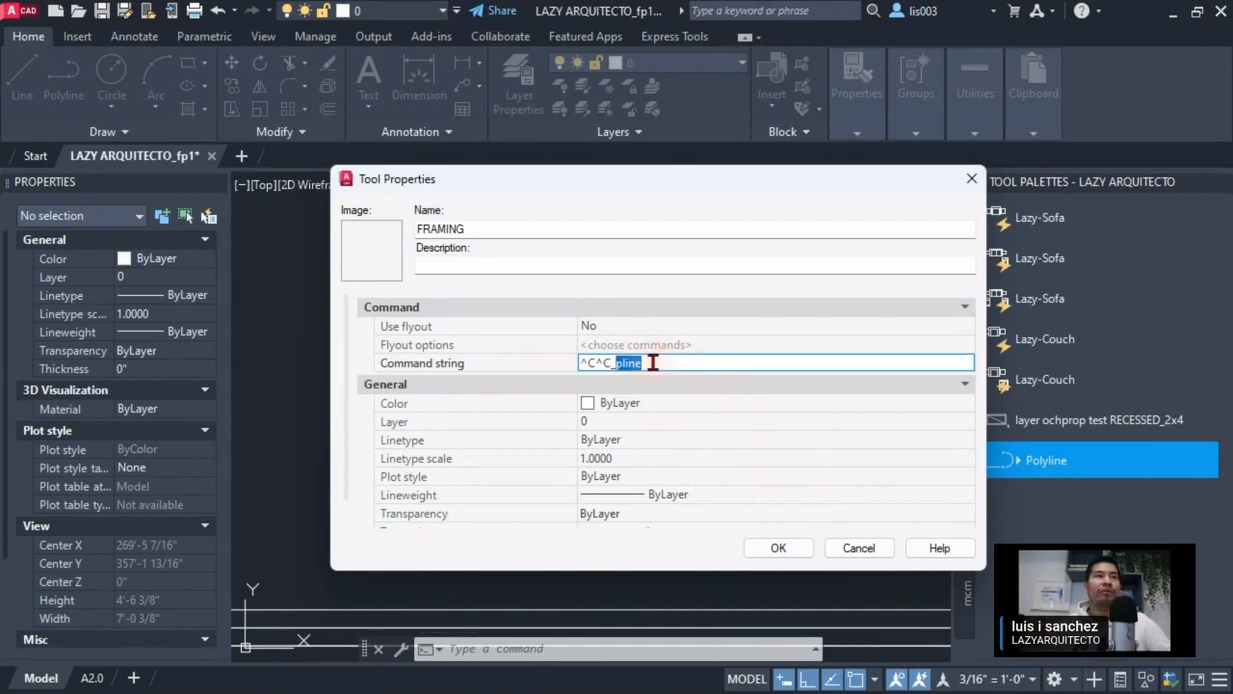
key(BackSpace)
drag(627, 363, 574, 362)
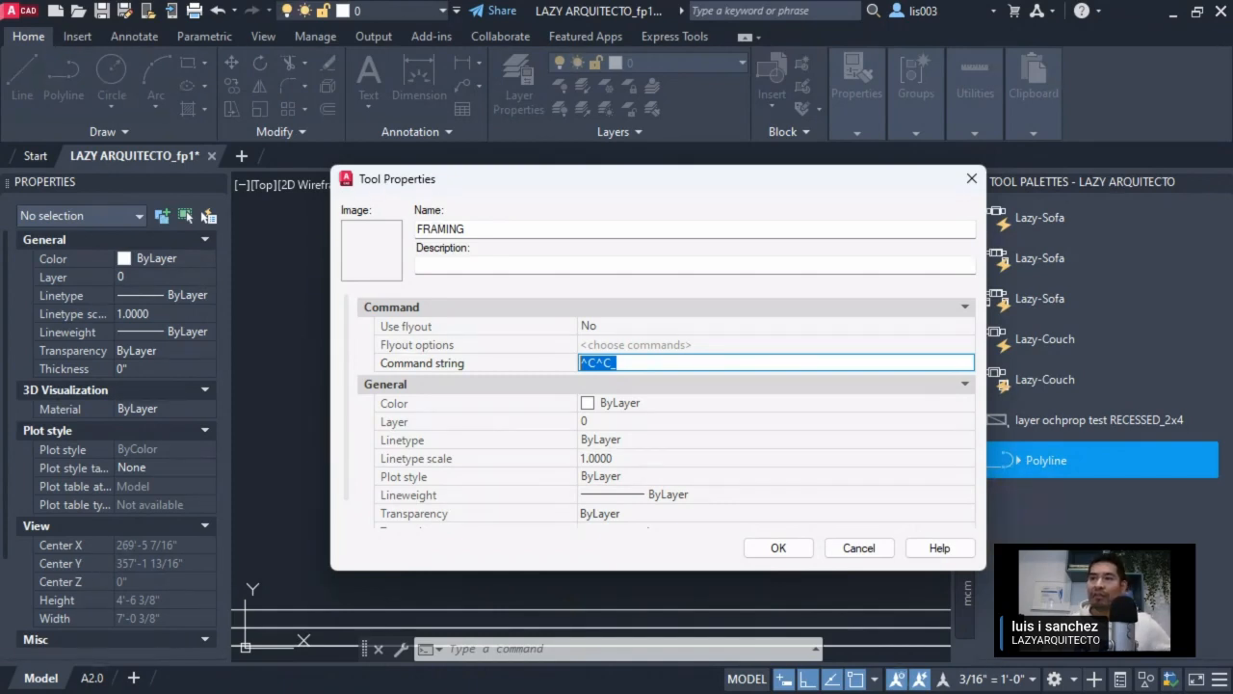
key(alt+Tab)
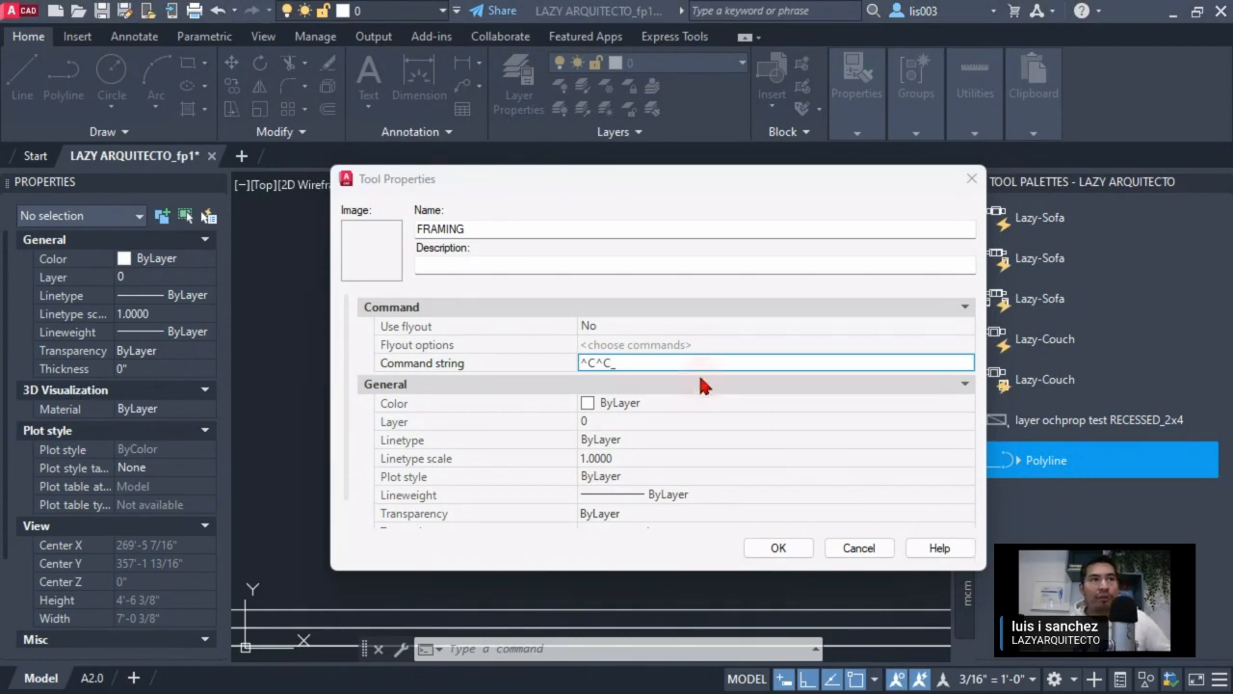
click(675, 361)
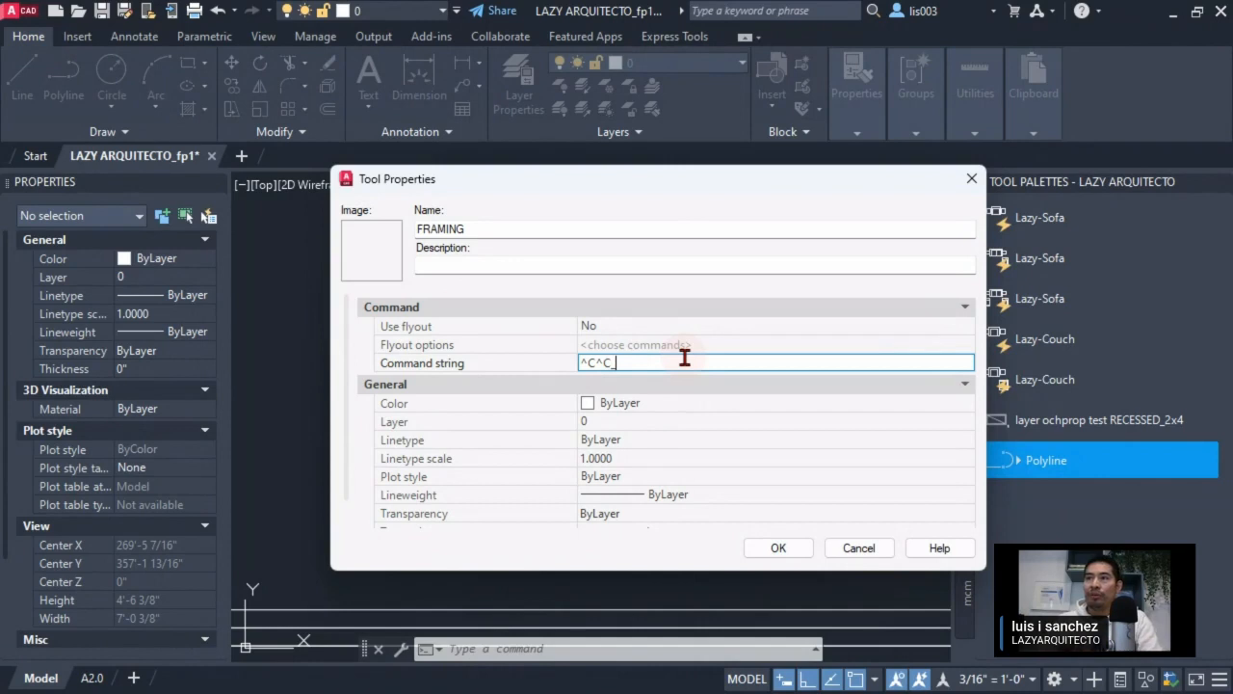
text(-)
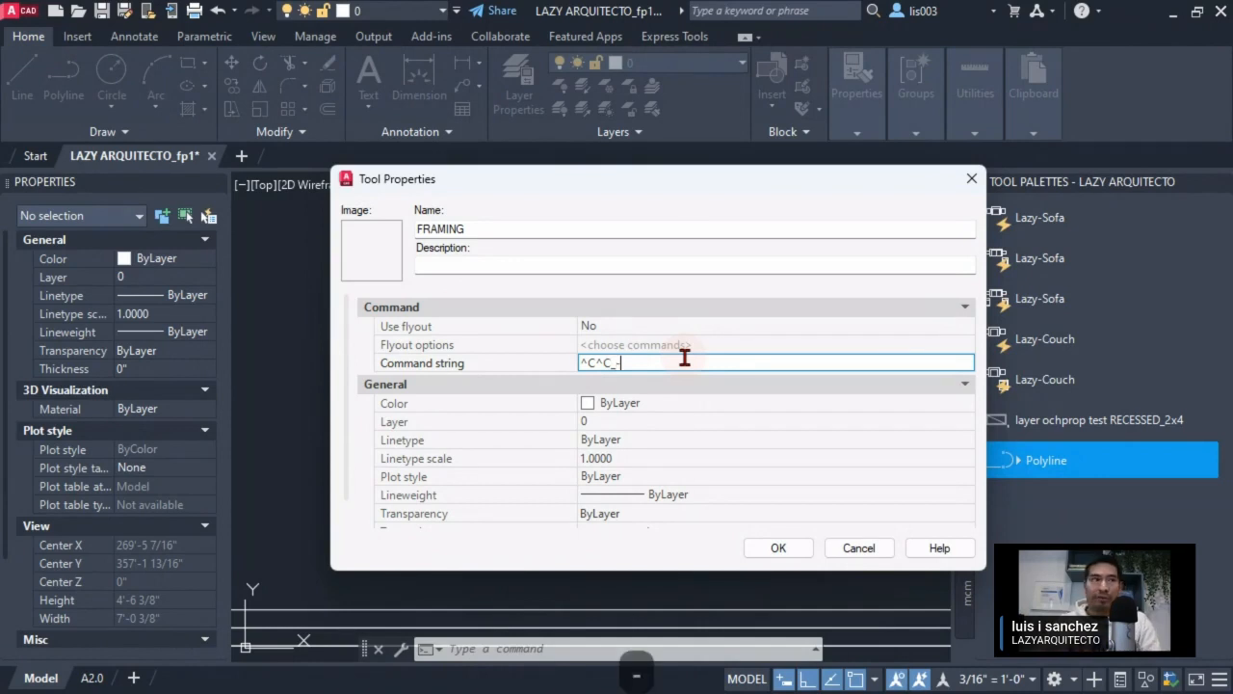
text(INSERT)
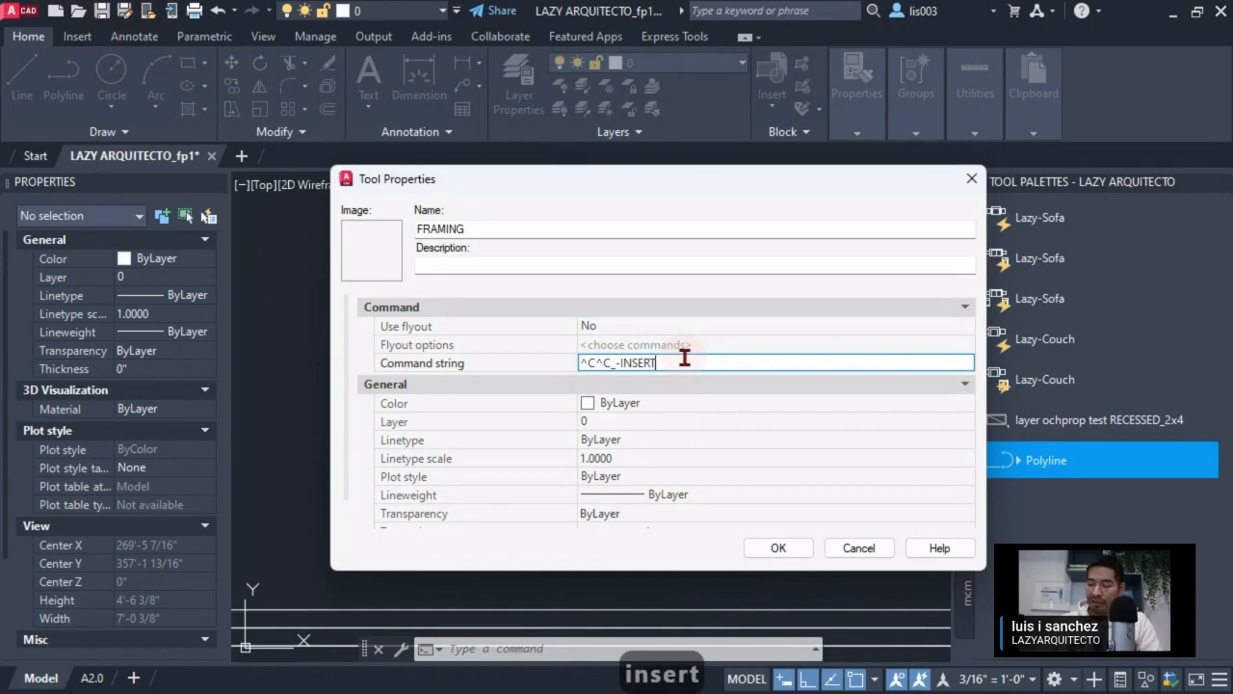
text(;)
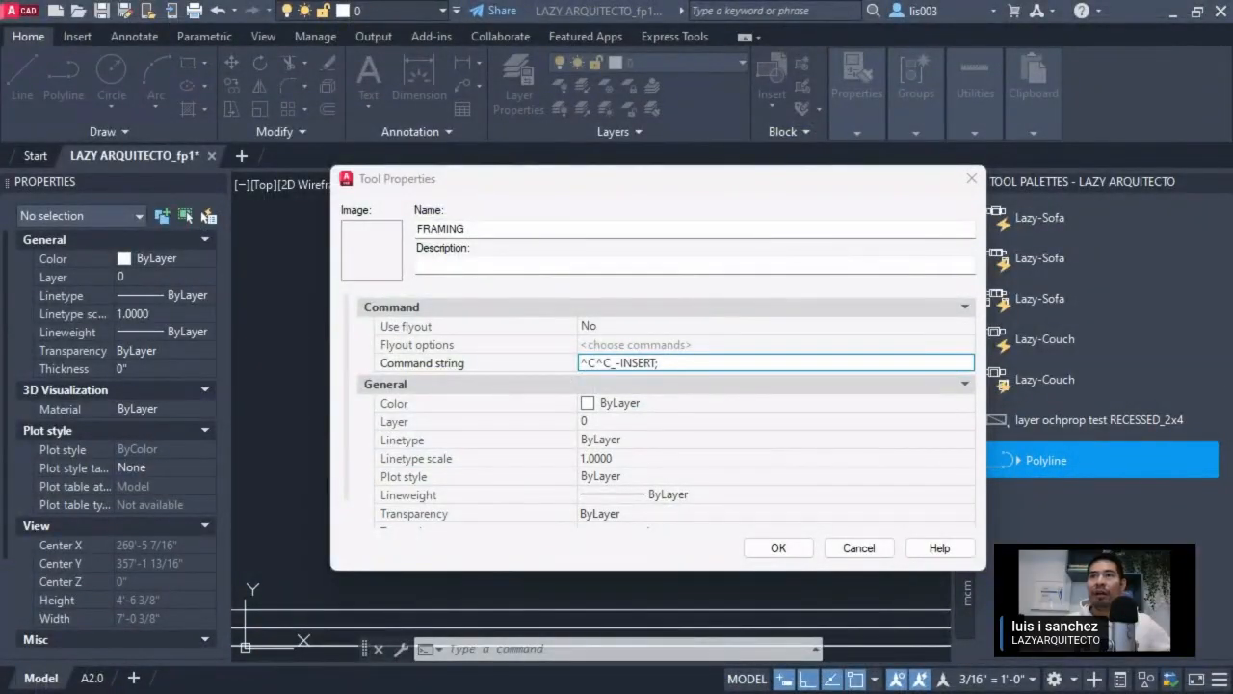
Copy the LAZYQUESTION S1E2 folder path from File Explorer and return to the end of the FRAMING tool's command string.
key(alt+Tab)
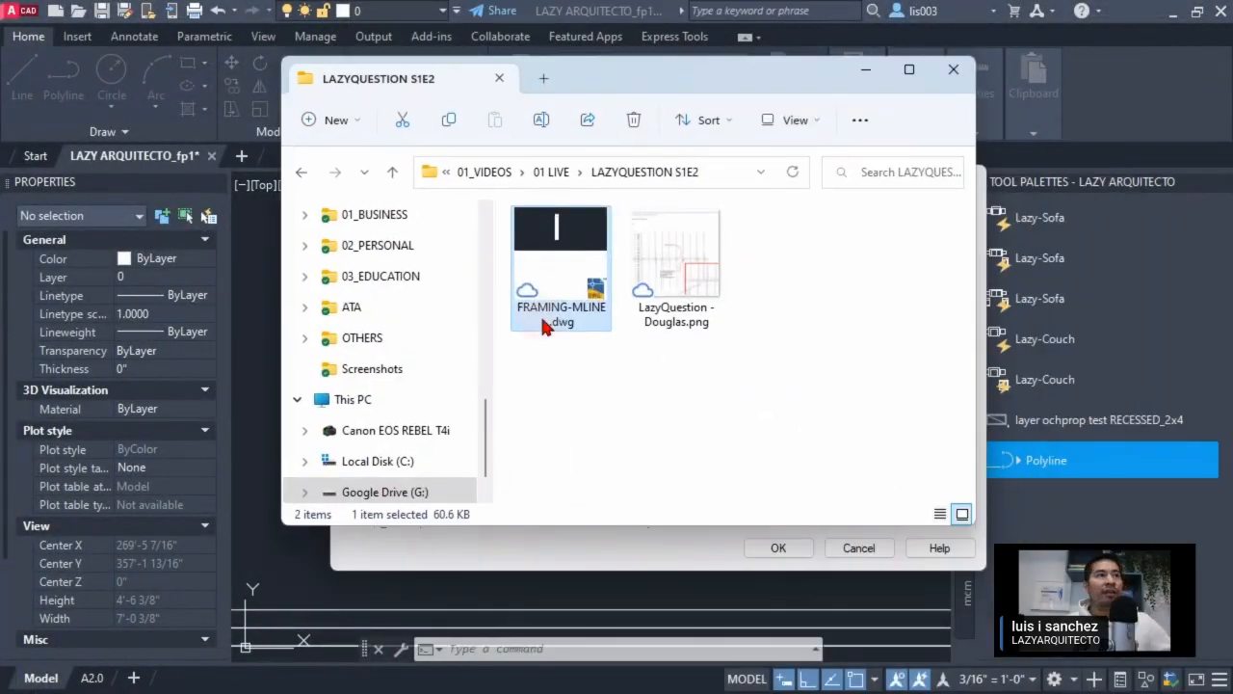
click(732, 173)
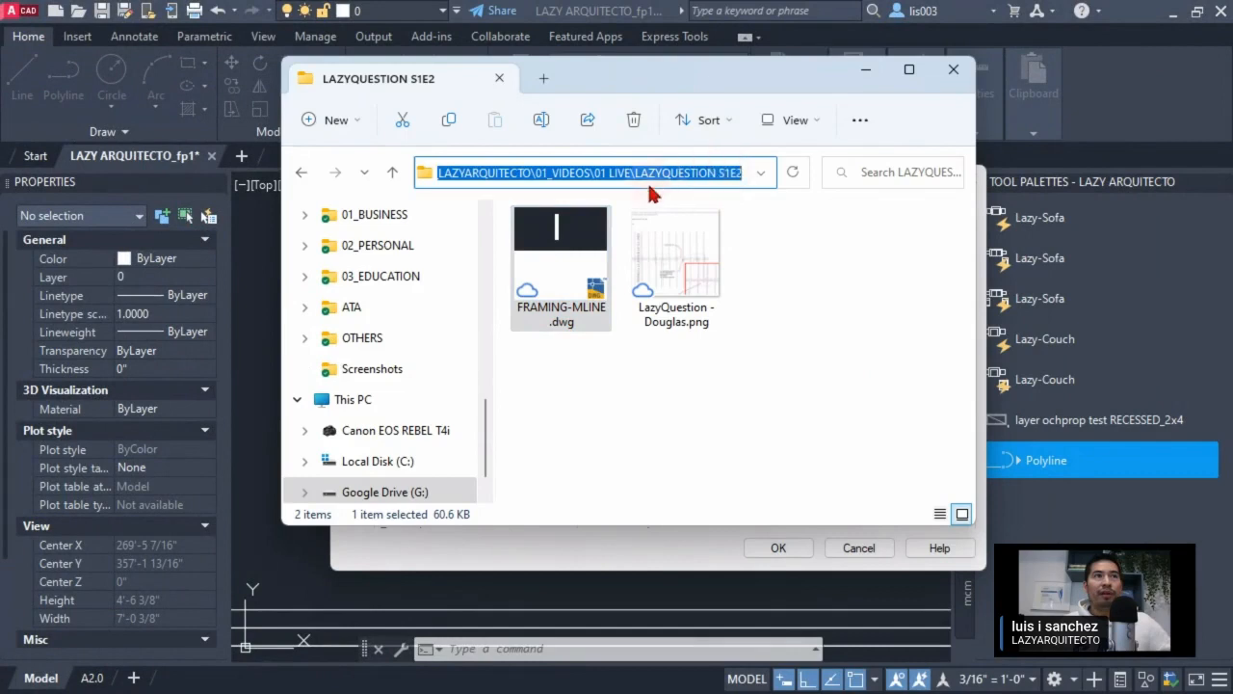
right_click(533, 176)
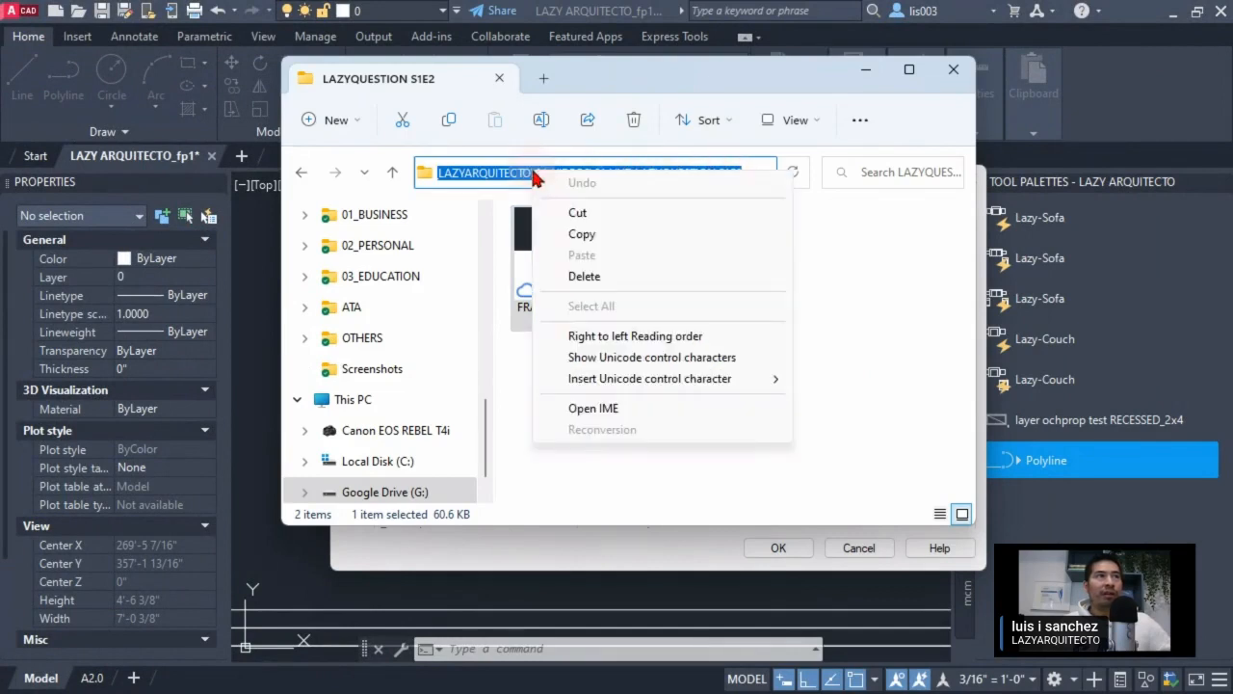
click(586, 236)
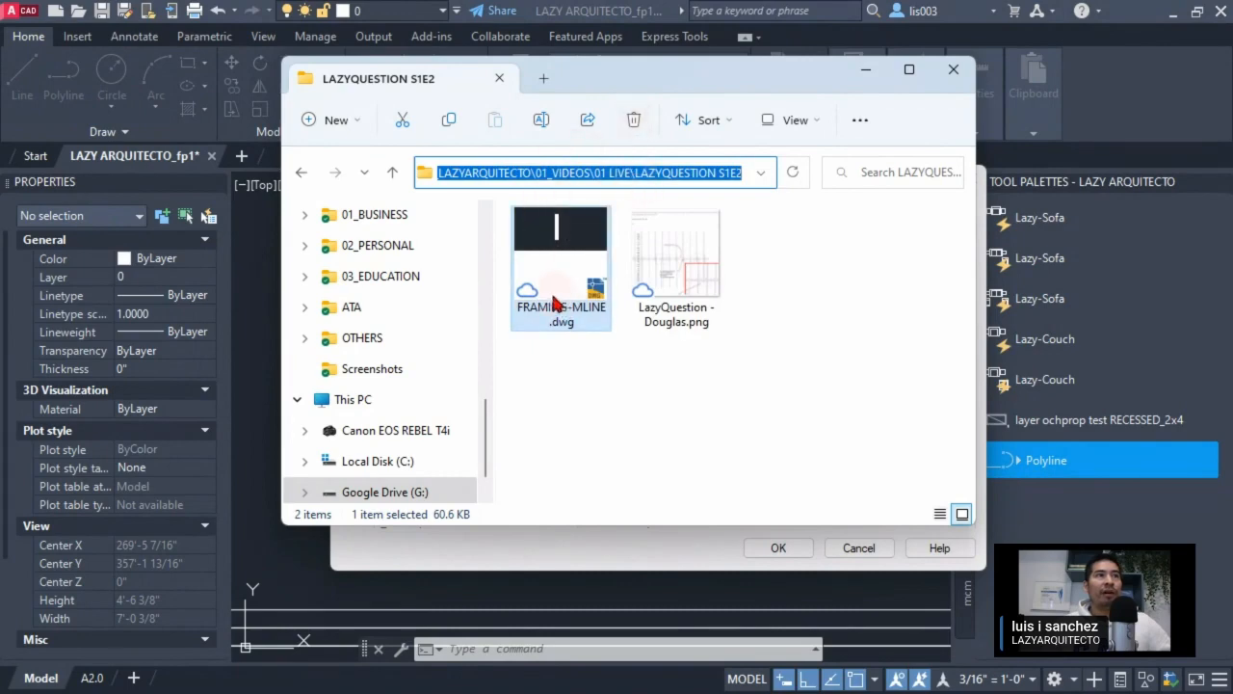
drag(607, 81, 1232, 280)
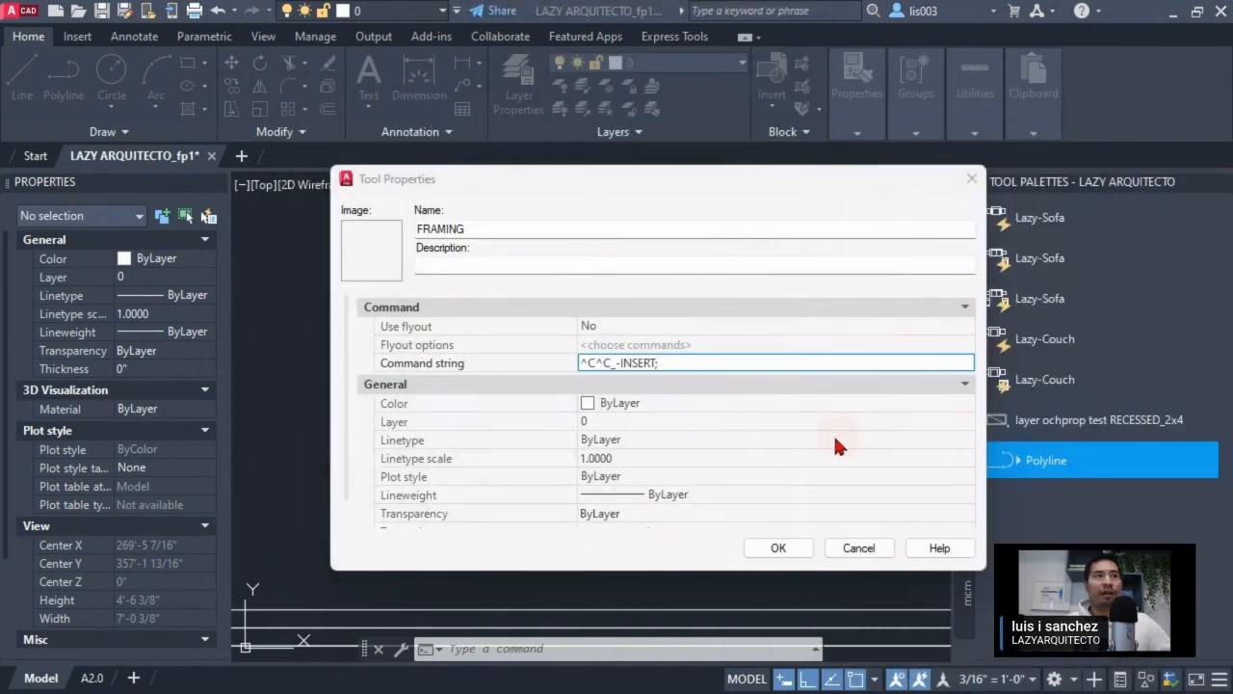
click(718, 366)
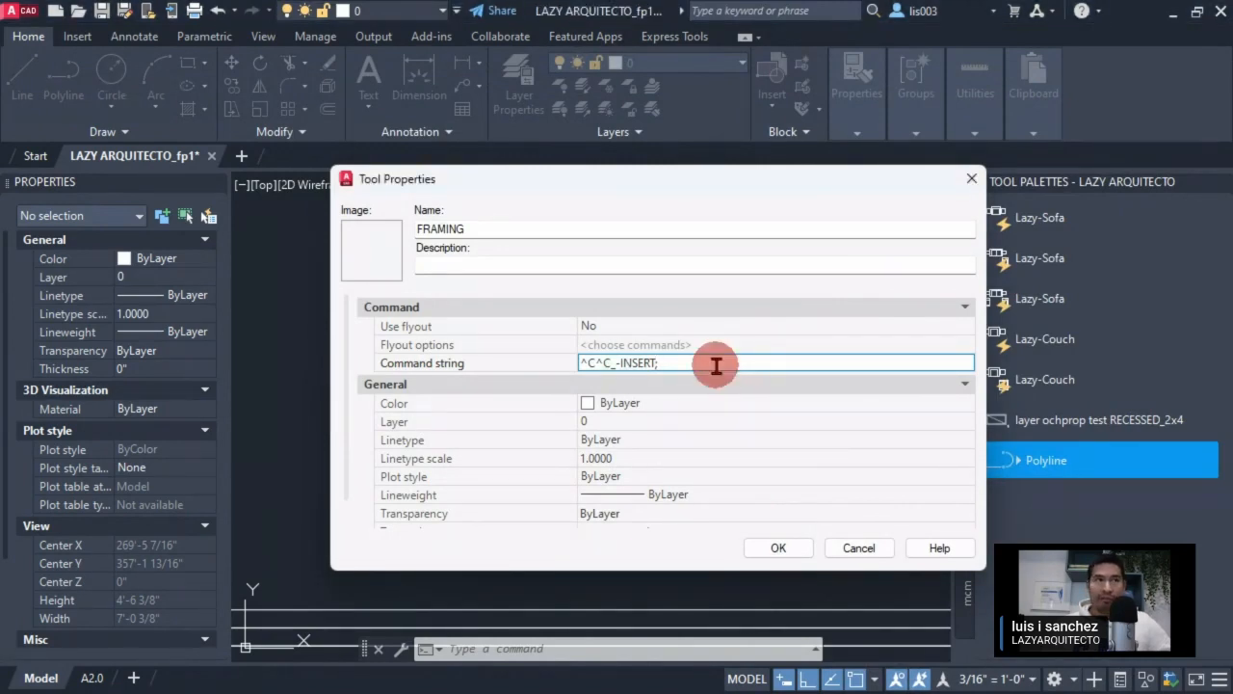
Paste the copied LAZYQUESTION S1E2 folder path after ^C^C_-INSERT; and widen the value column to show the whole command string.
right_click(718, 366)
click(757, 449)
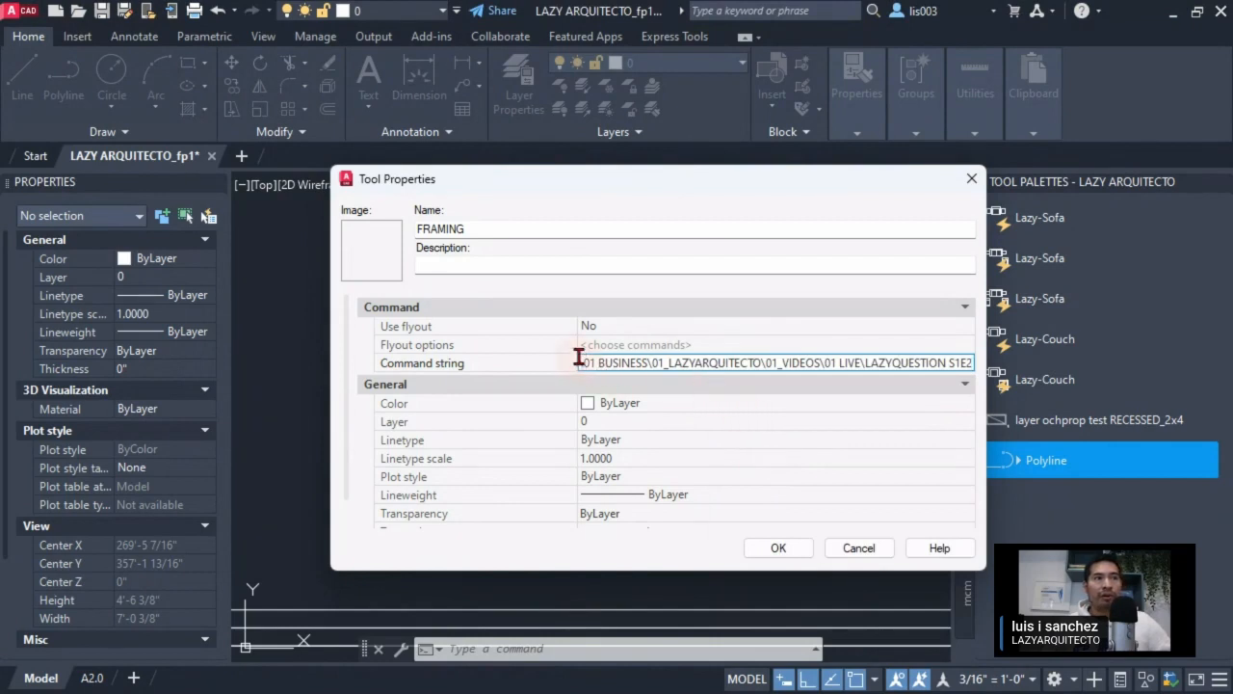
drag(578, 352, 381, 361)
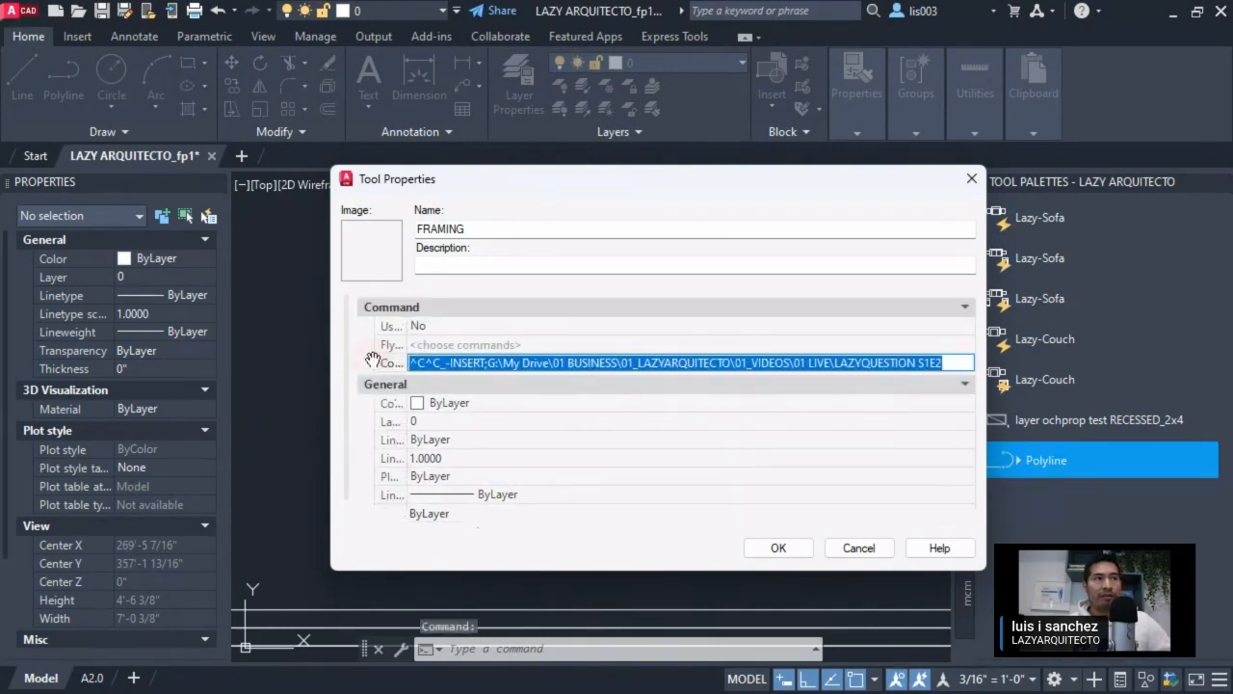
click(953, 362)
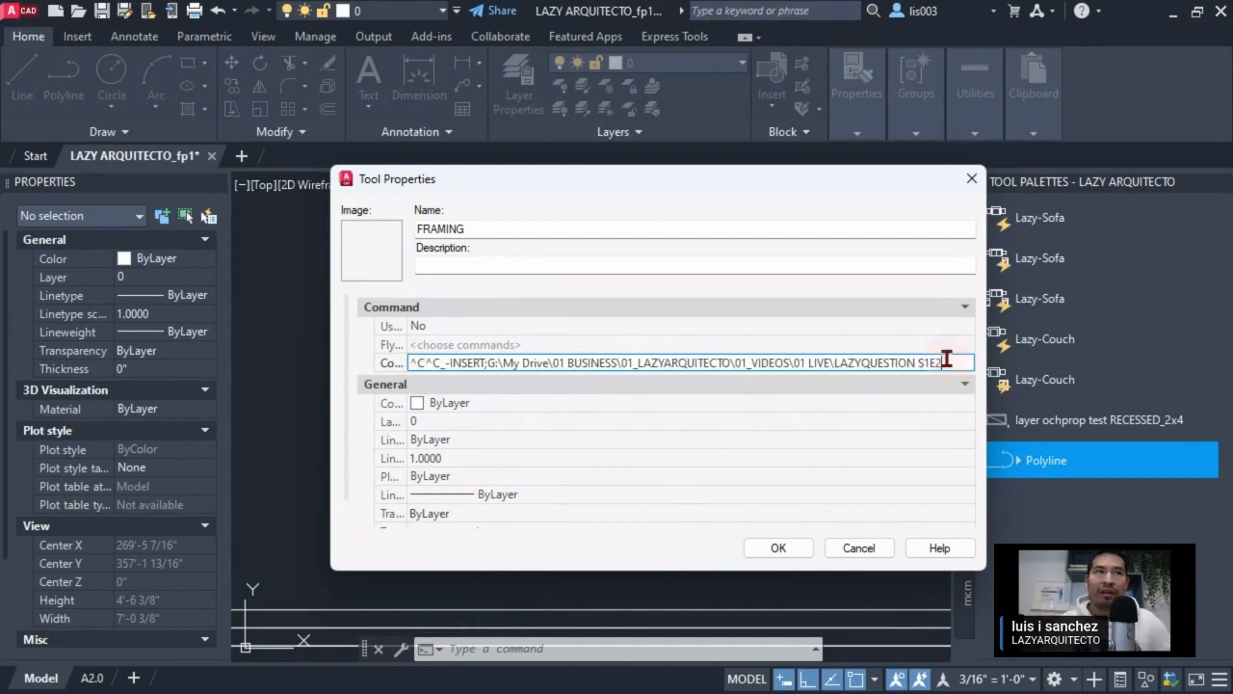
Replace the backslashes after G:, My Drive and 01 BUSINESS in the command string's path with forward slashes.
click(502, 362)
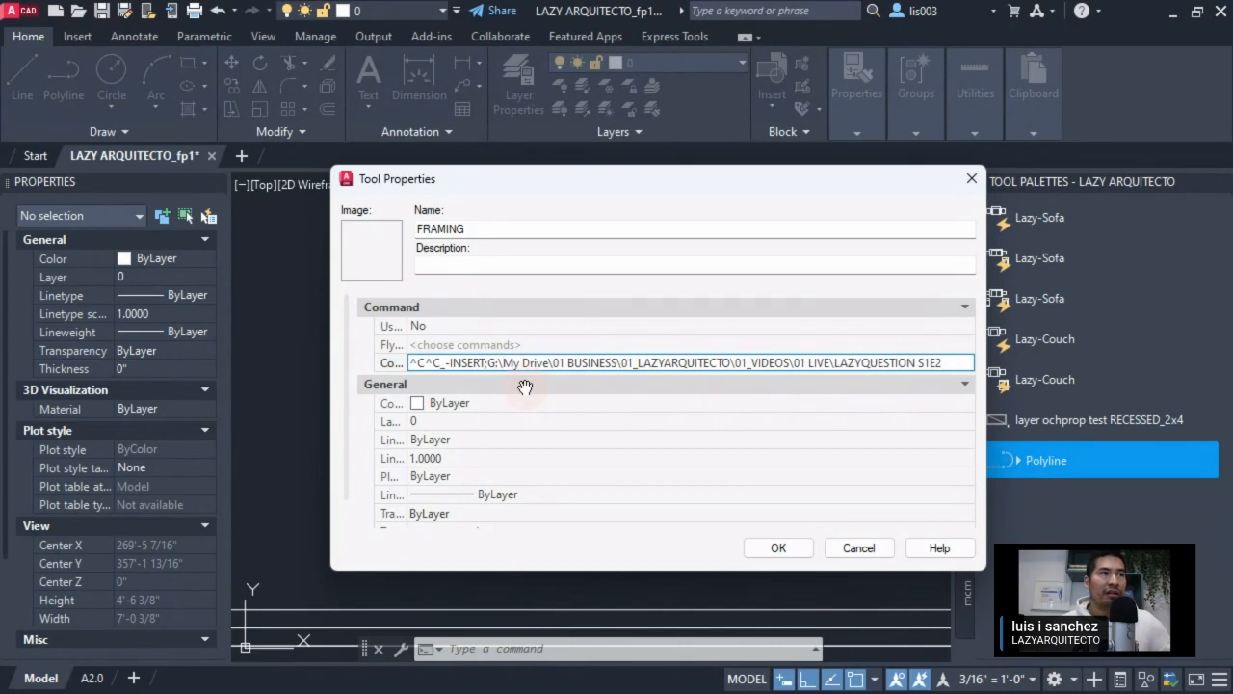
key(BackSpace)
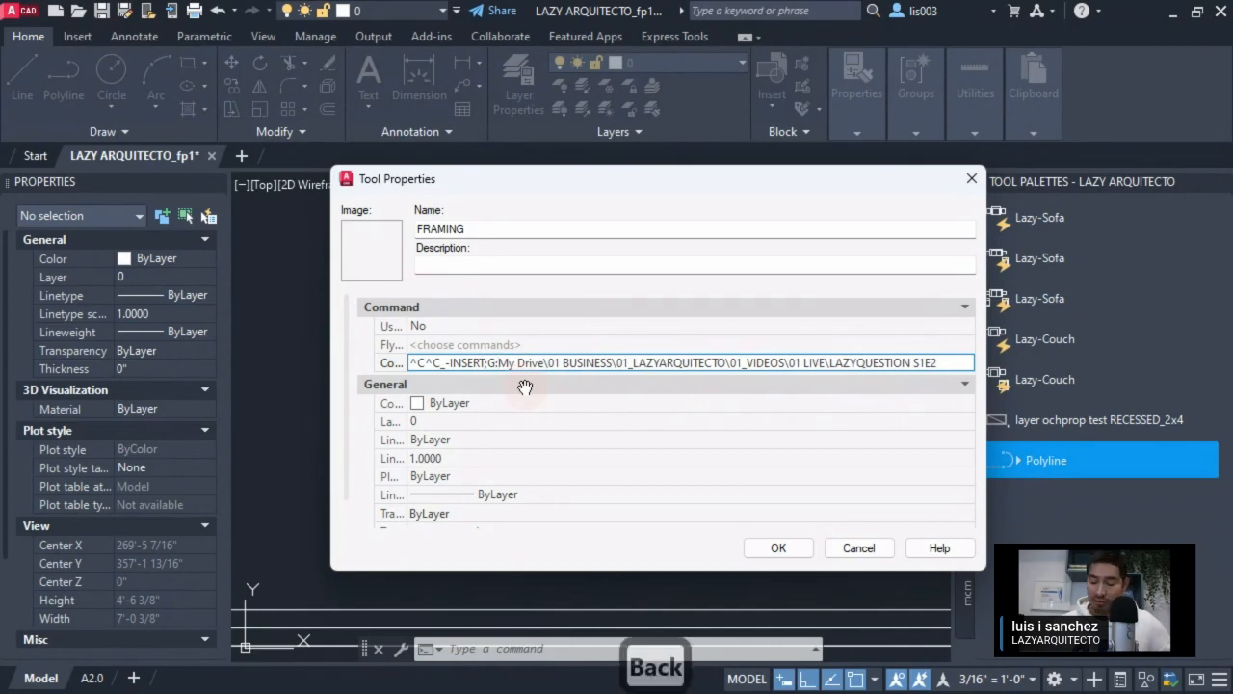
text(/)
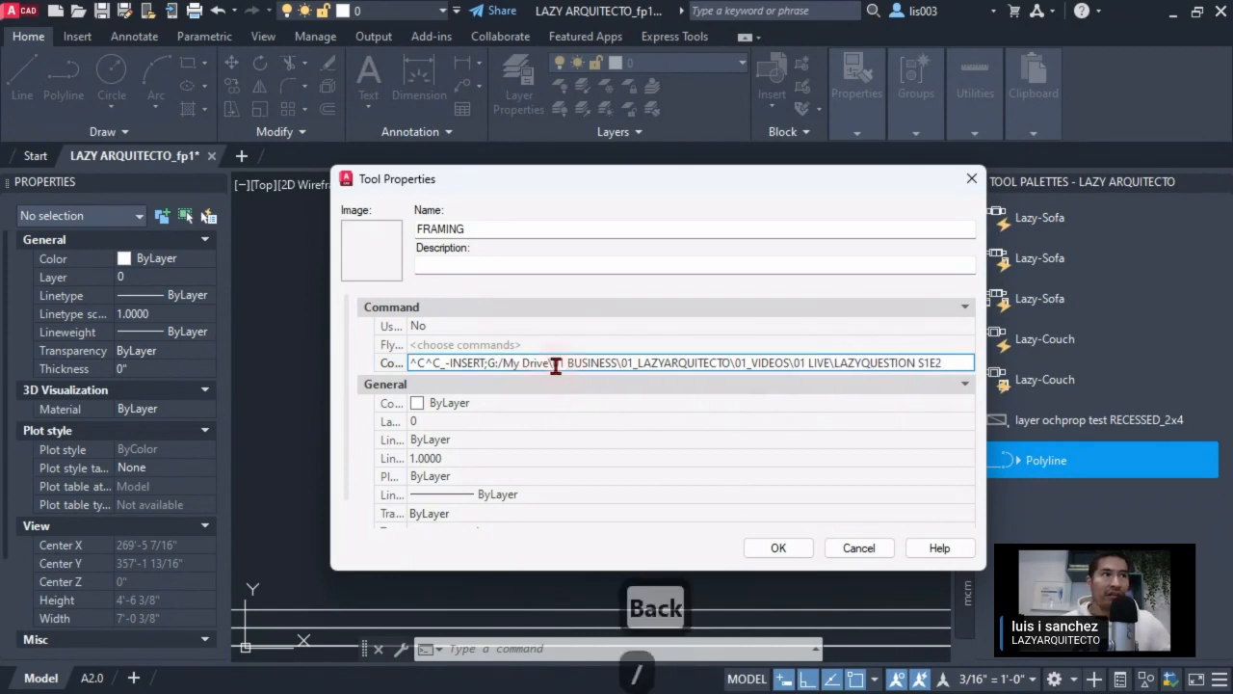
key(BackSpace)
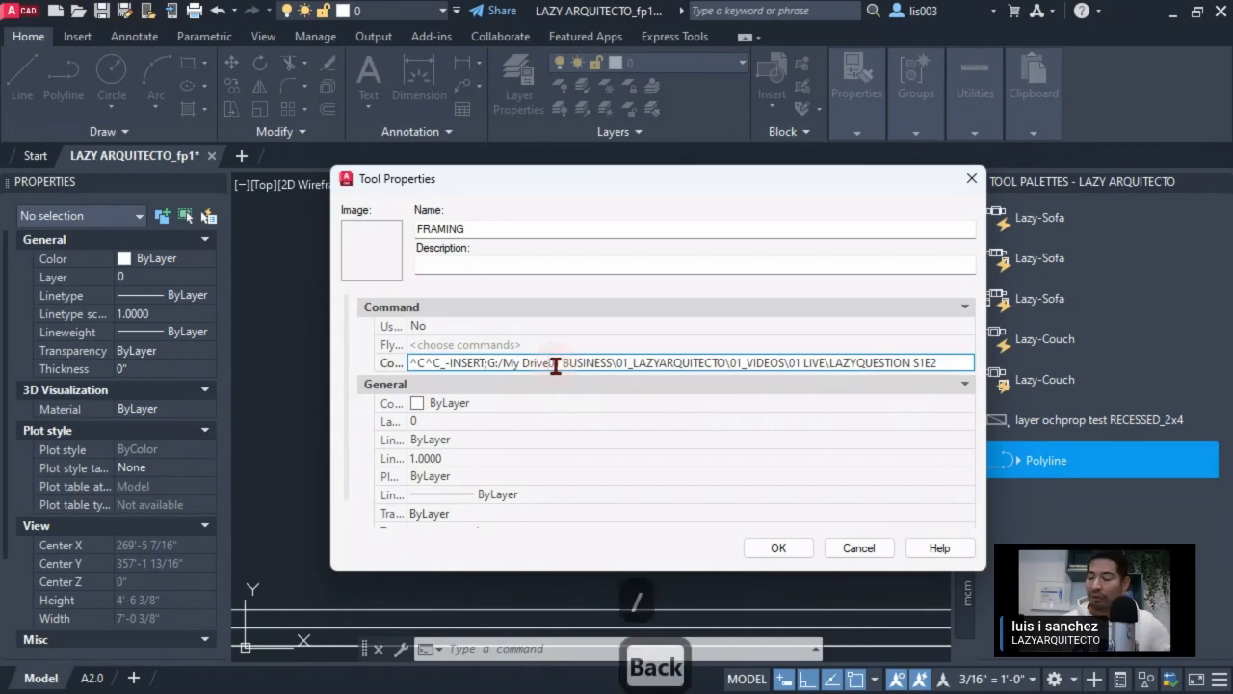
text(/)
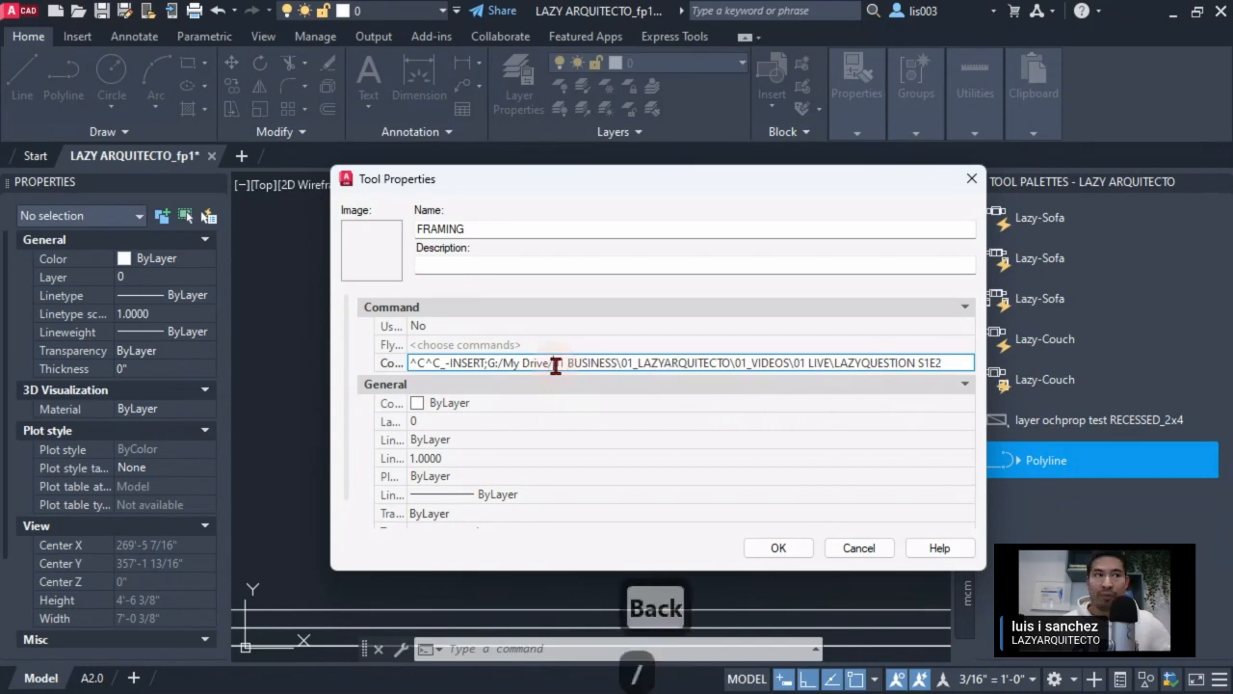
click(624, 363)
key(BackSpace)
text(/)
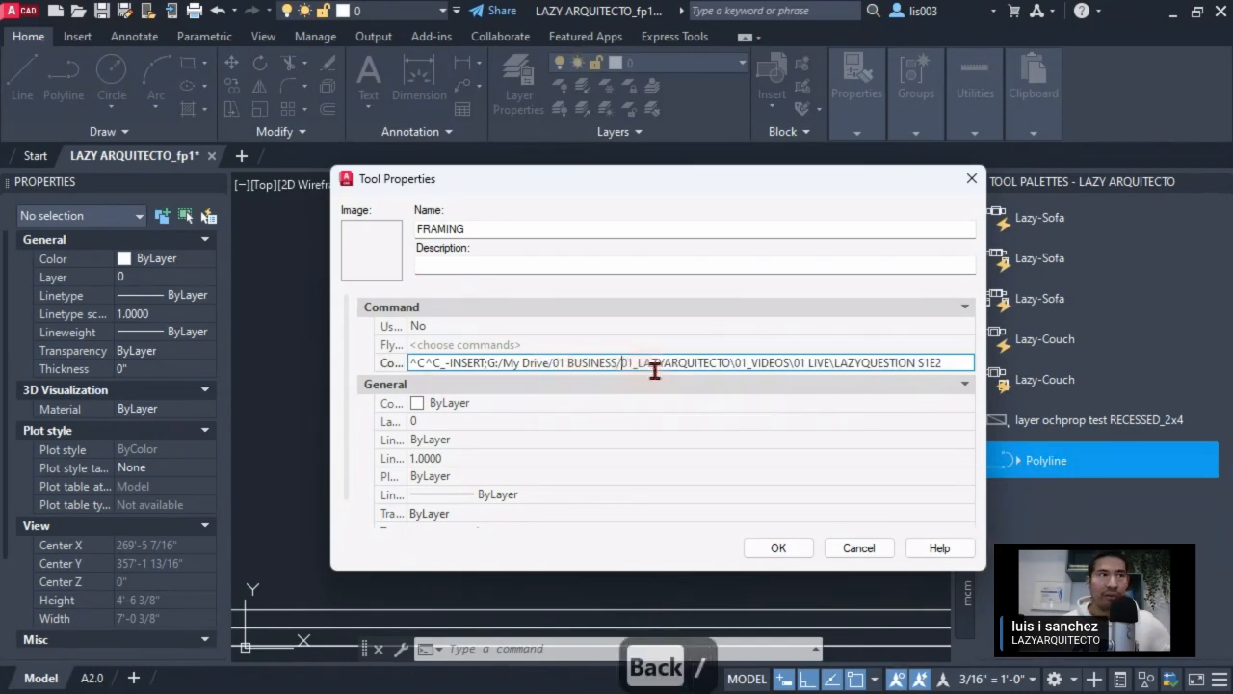
Replace the path's remaining backslashes after 01_LAZYARQUITECTO, 01_VIDEOS and 01 LIVE with forward slashes.
click(734, 366)
key(BackSpace)
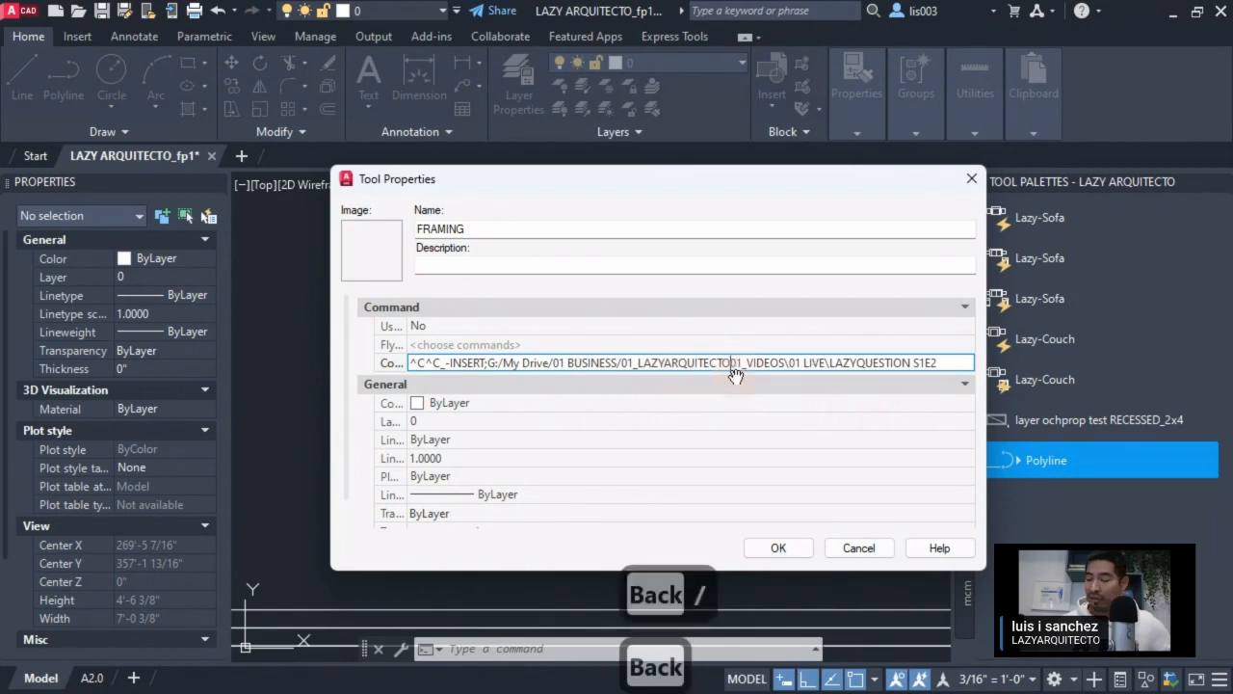
text(/)
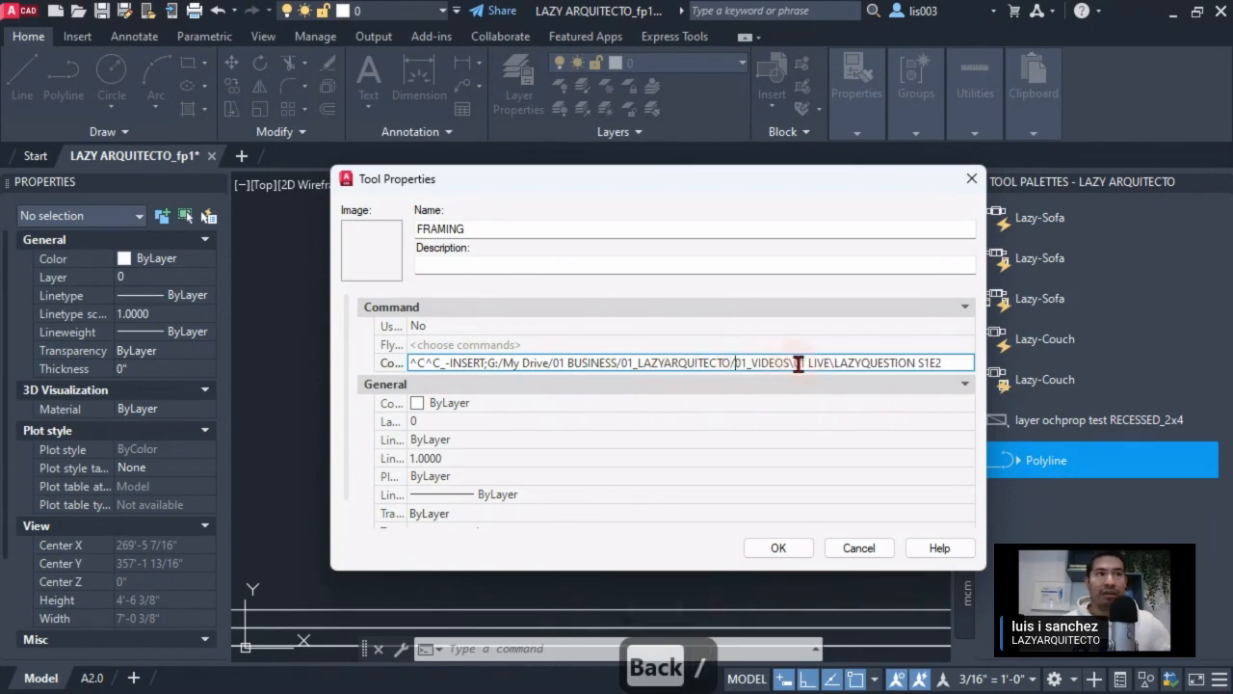
click(798, 363)
key(Left)
key(BackSpace)
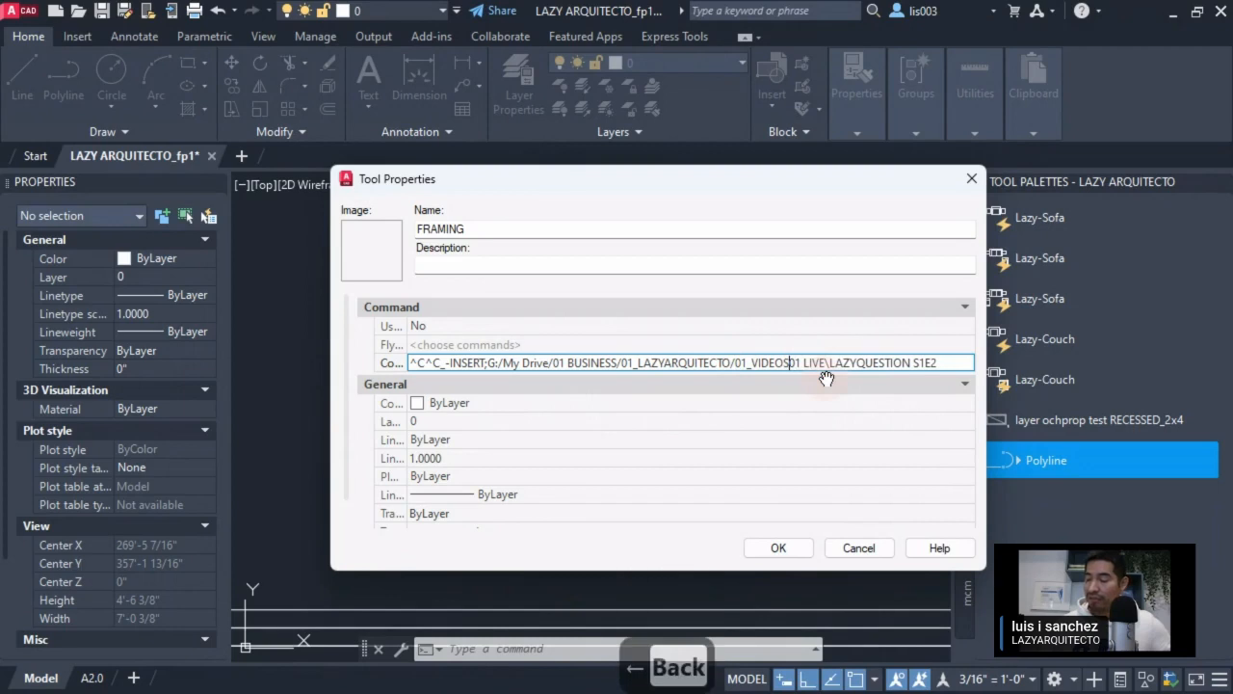
text(/)
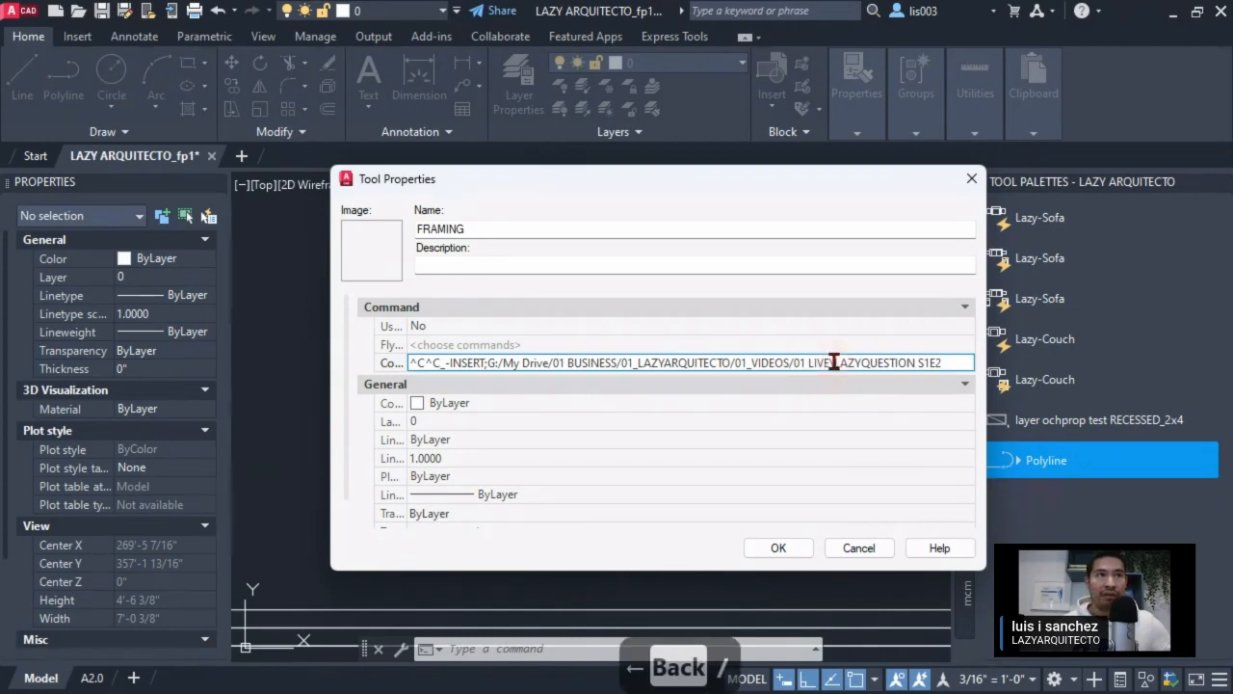
click(834, 363)
key(BackSpace)
text(/)
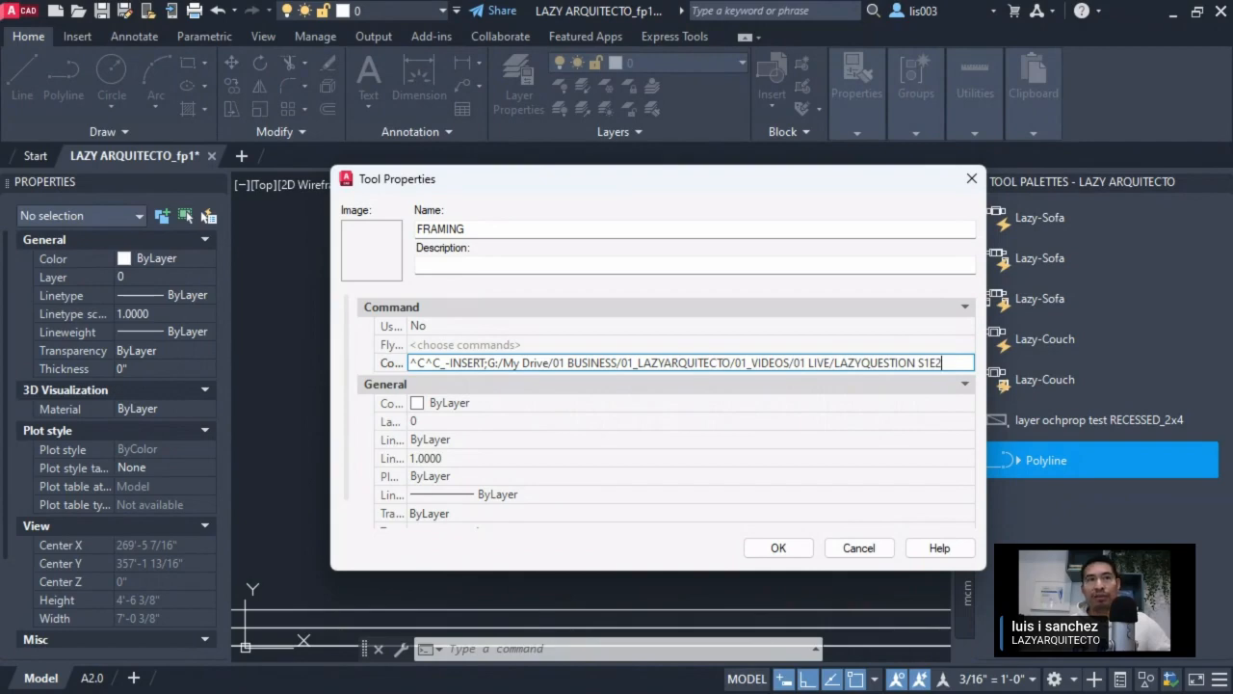
Switch to the LAZYQUESTION S1E2 folder in File Explorer and copy the full file name FRAMING-MLINE.dwg, including its extension.
drag(1232, 347, 669, 157)
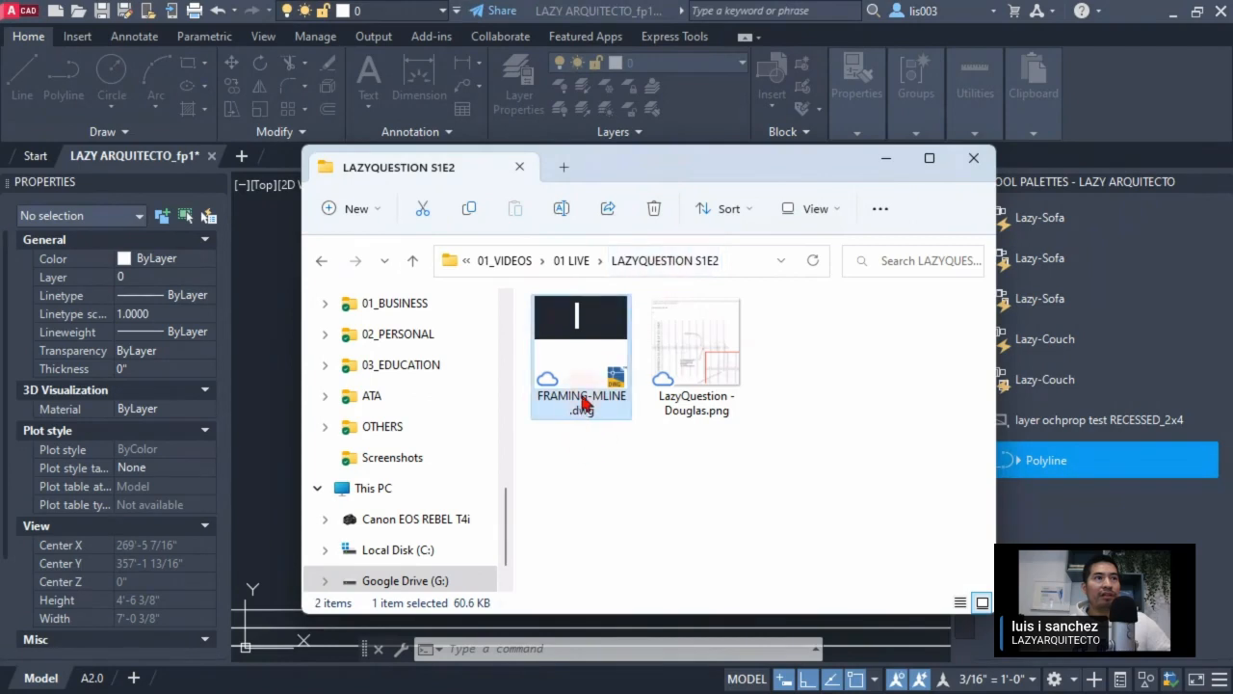
key(F2)
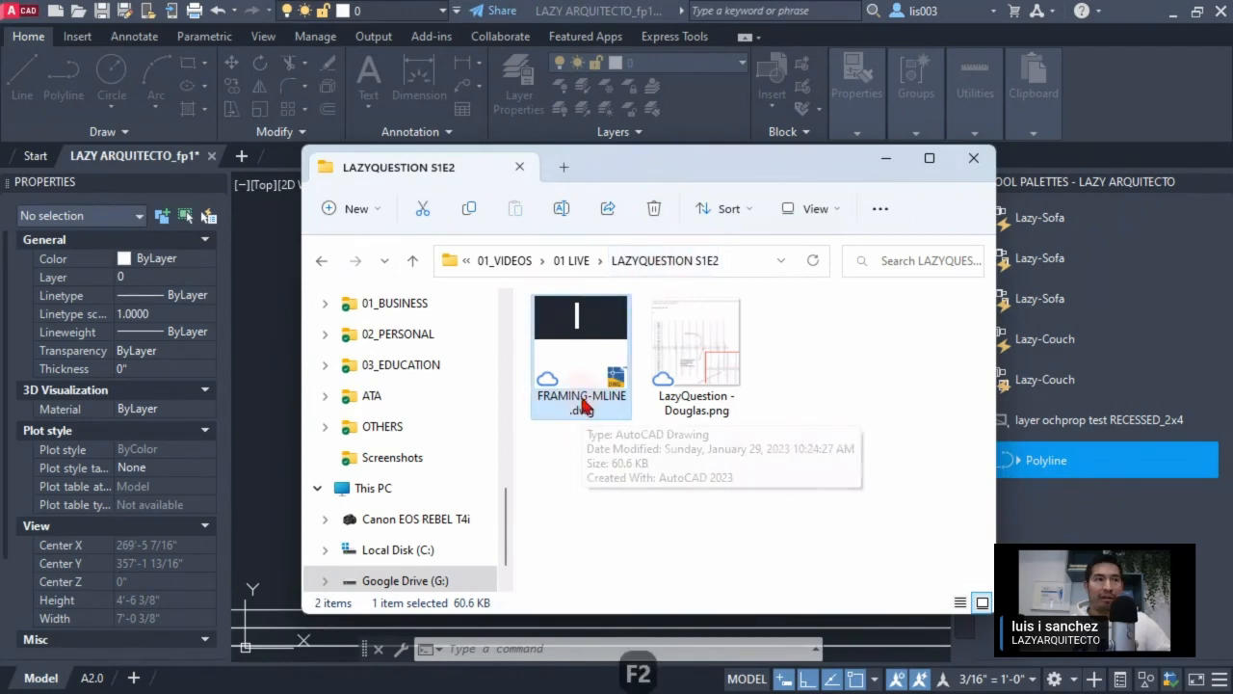
key(F2)
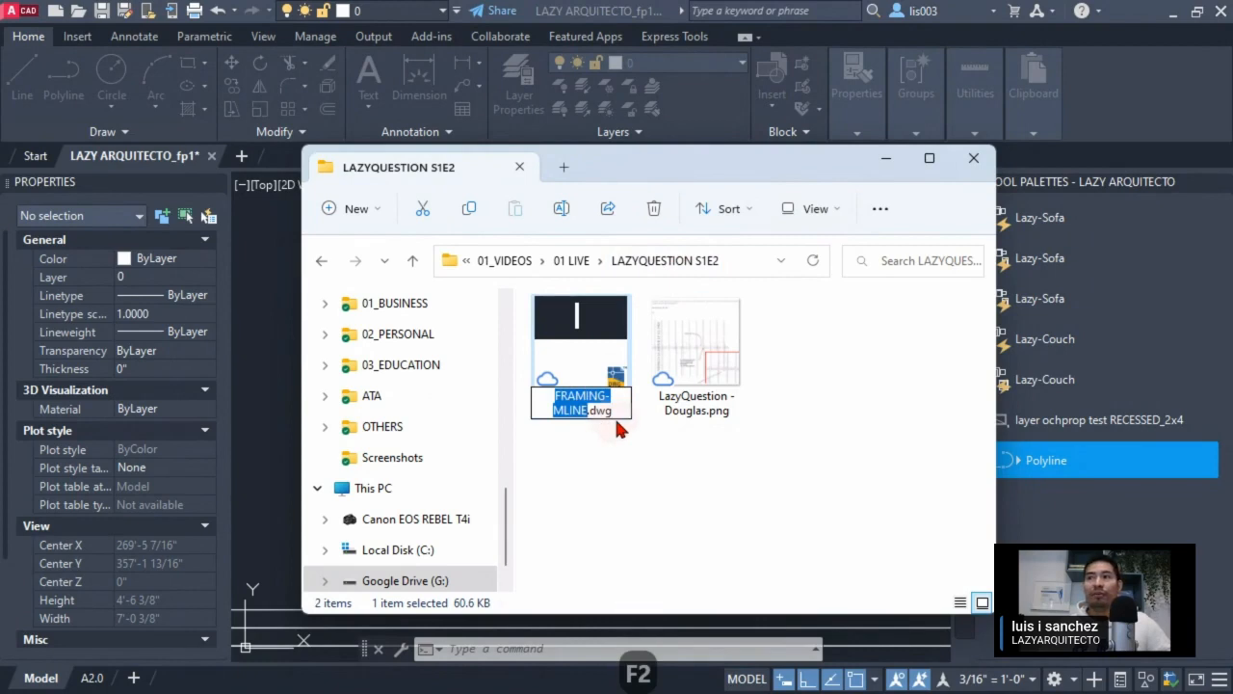
click(620, 410)
drag(620, 410, 547, 395)
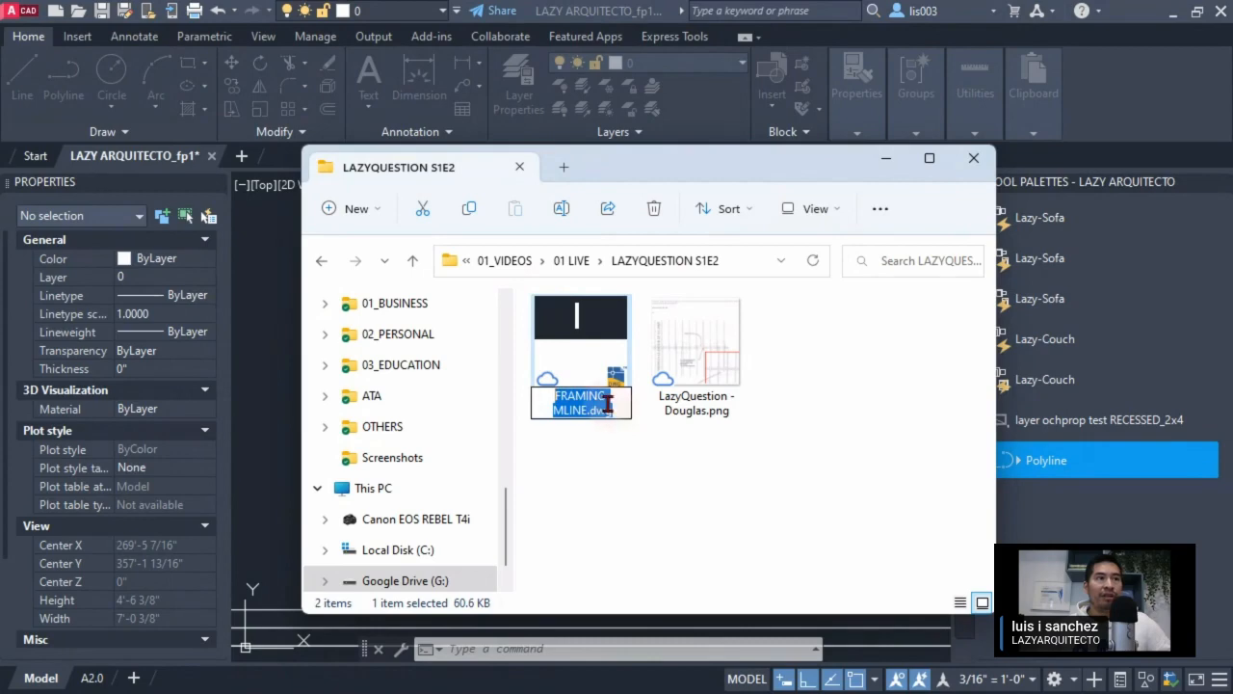
right_click(591, 405)
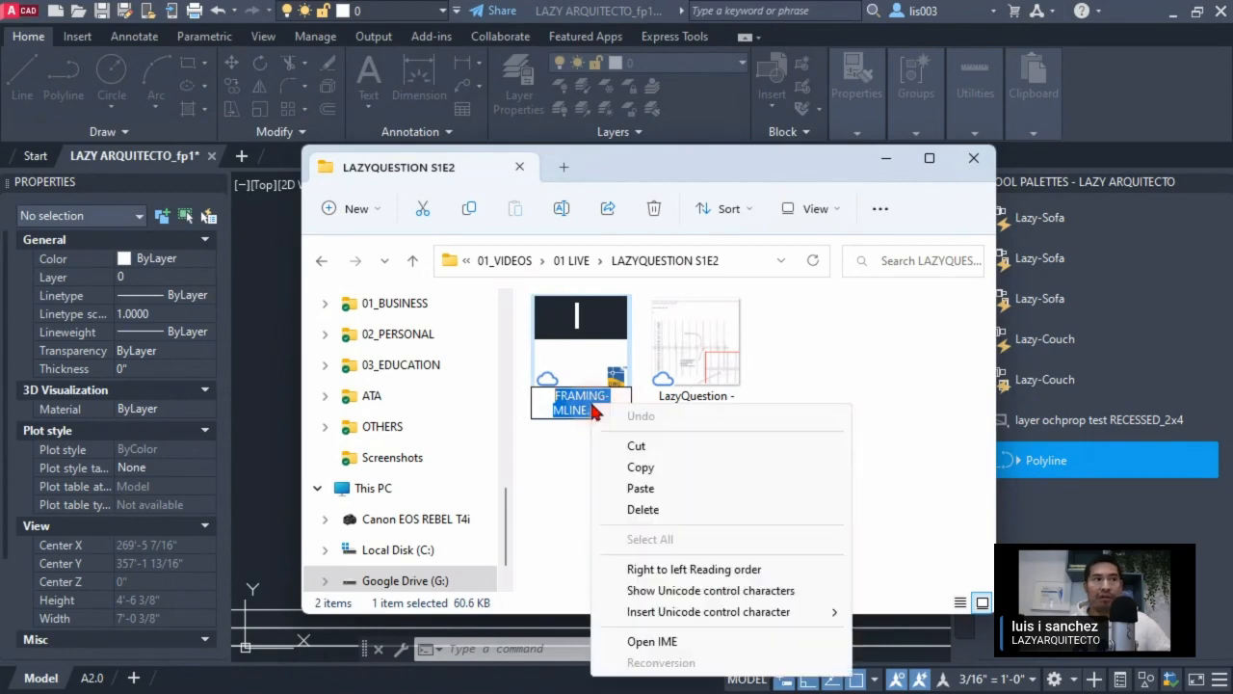
click(639, 468)
key(Return)
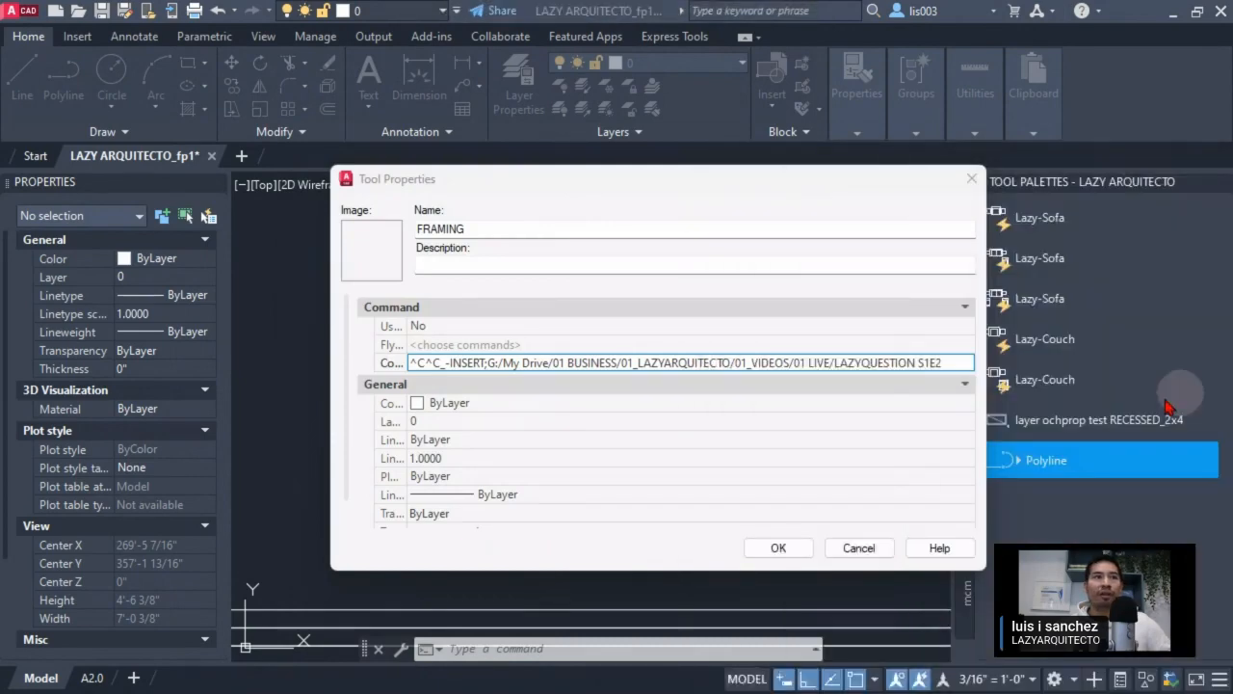
Append /FRAMING-MLINE.dwg; to the end of the folder path in the FRAMING tool's command string.
click(962, 361)
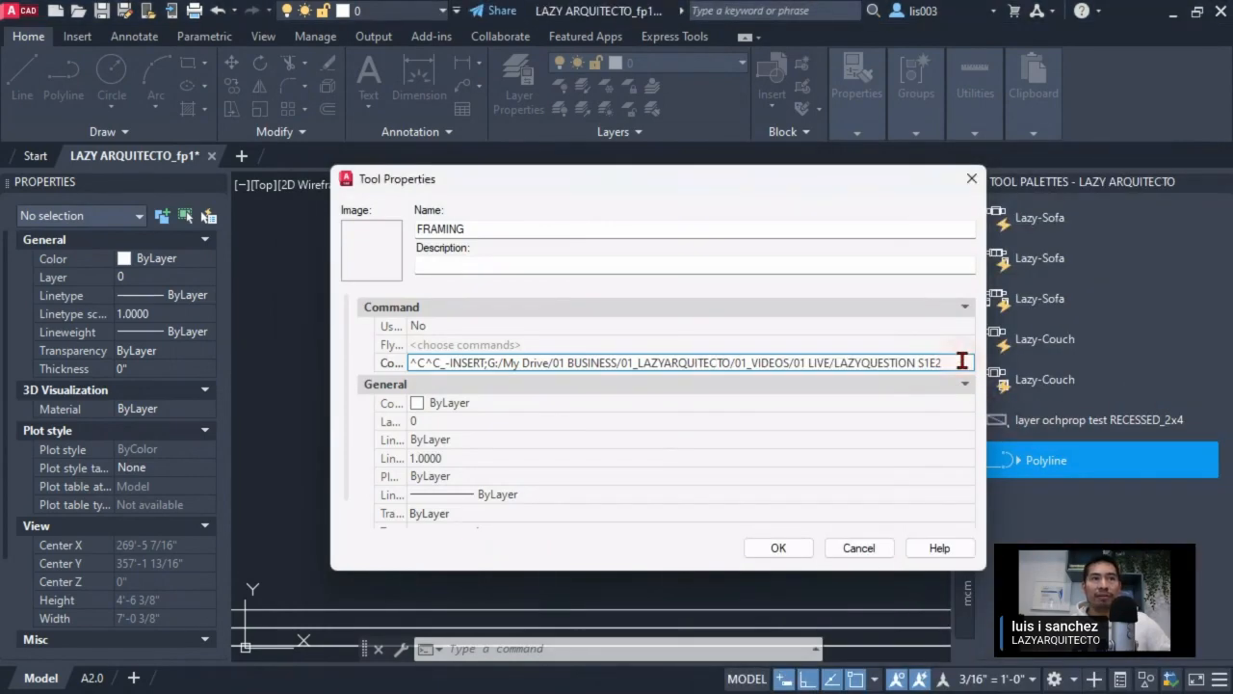
text(/)
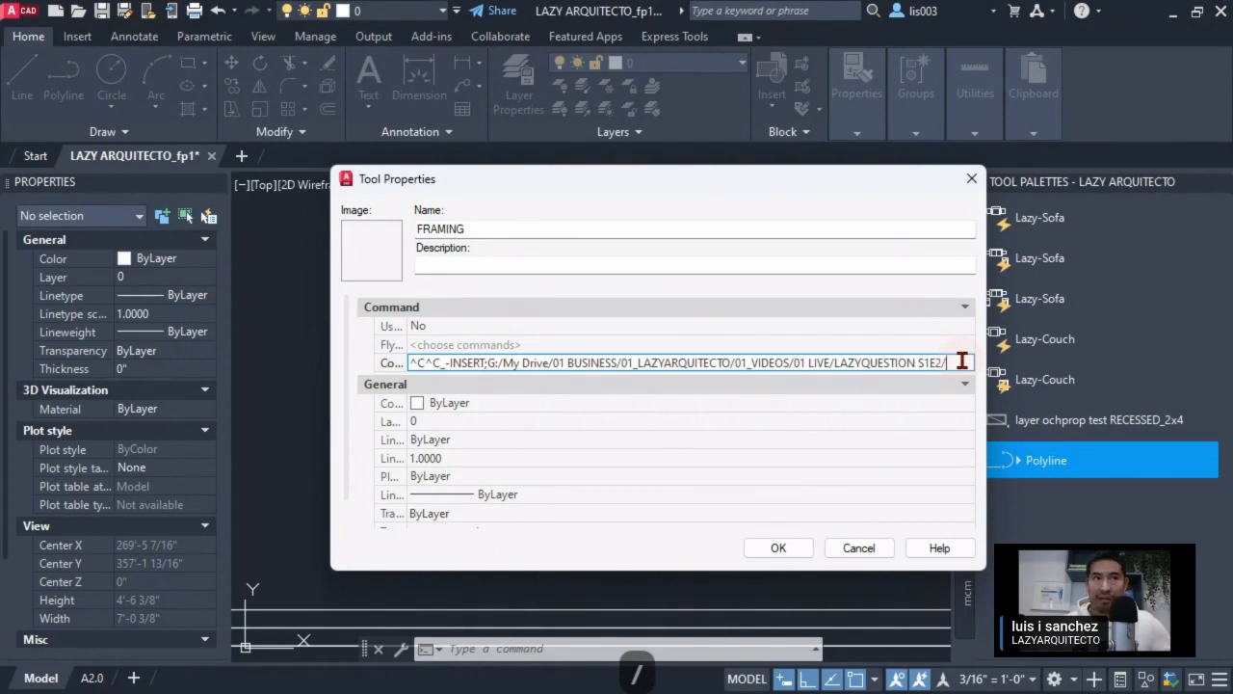
right_click(962, 361)
click(999, 441)
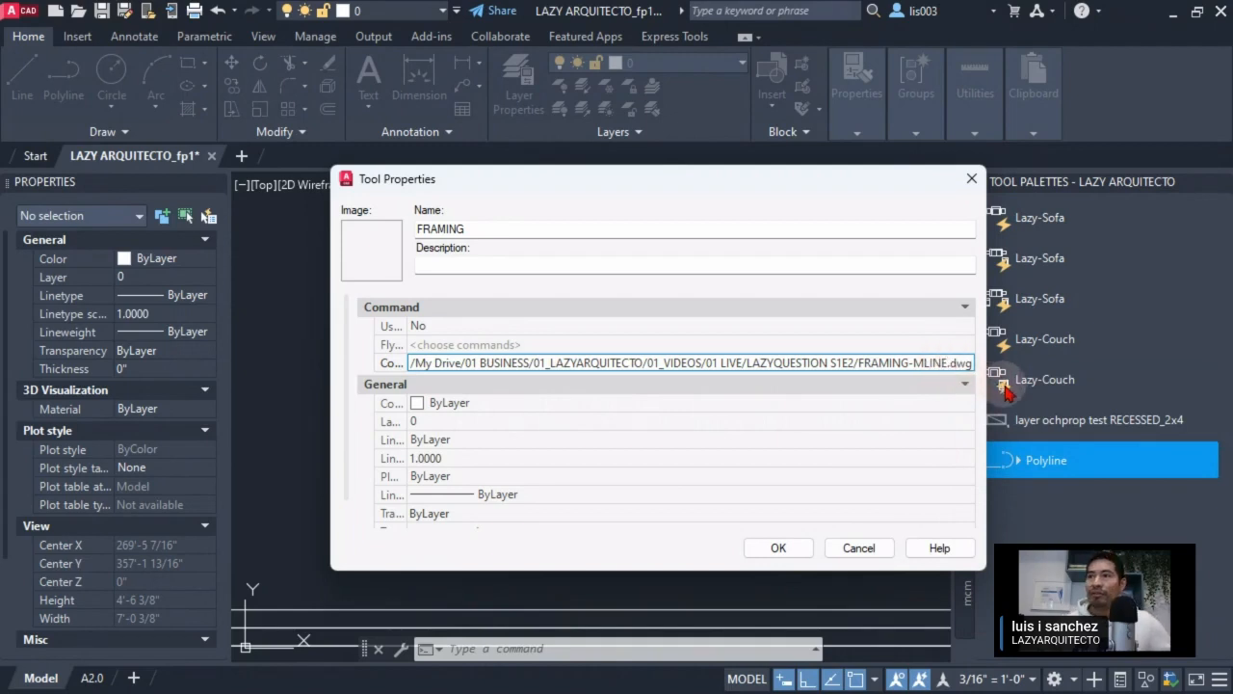
key(Right)
key(Right)
key(Right)
key(Right)
key(Right)
key(Right)
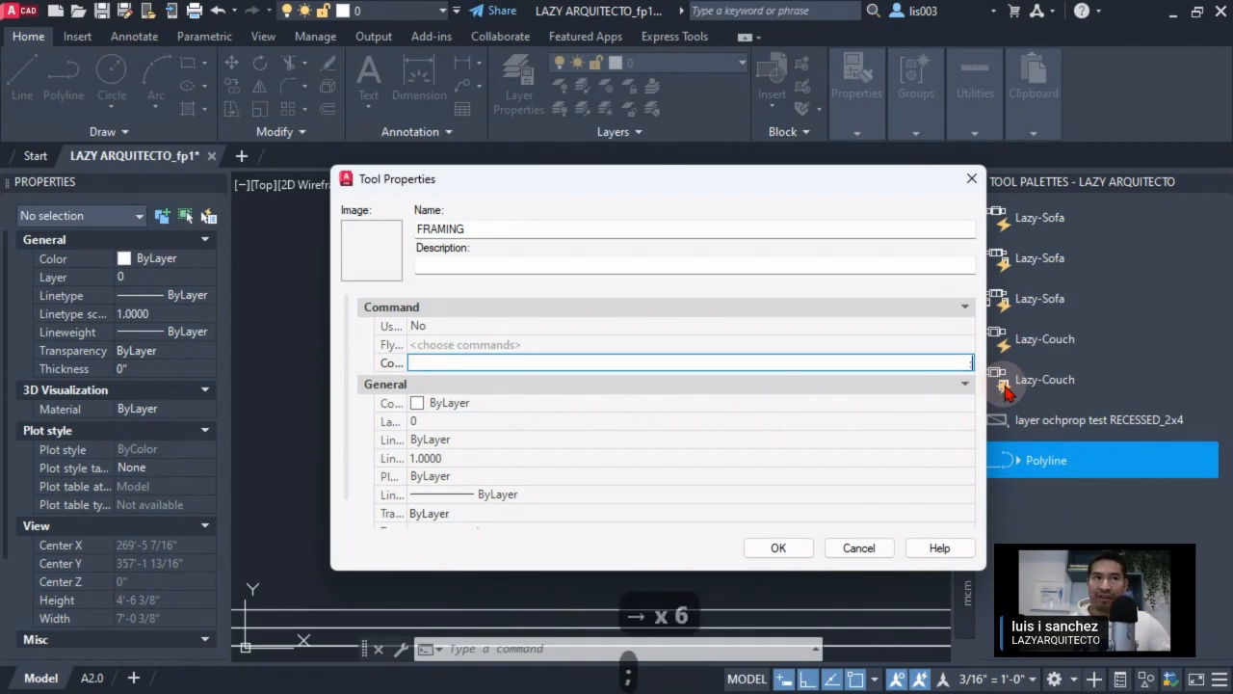
text(;)
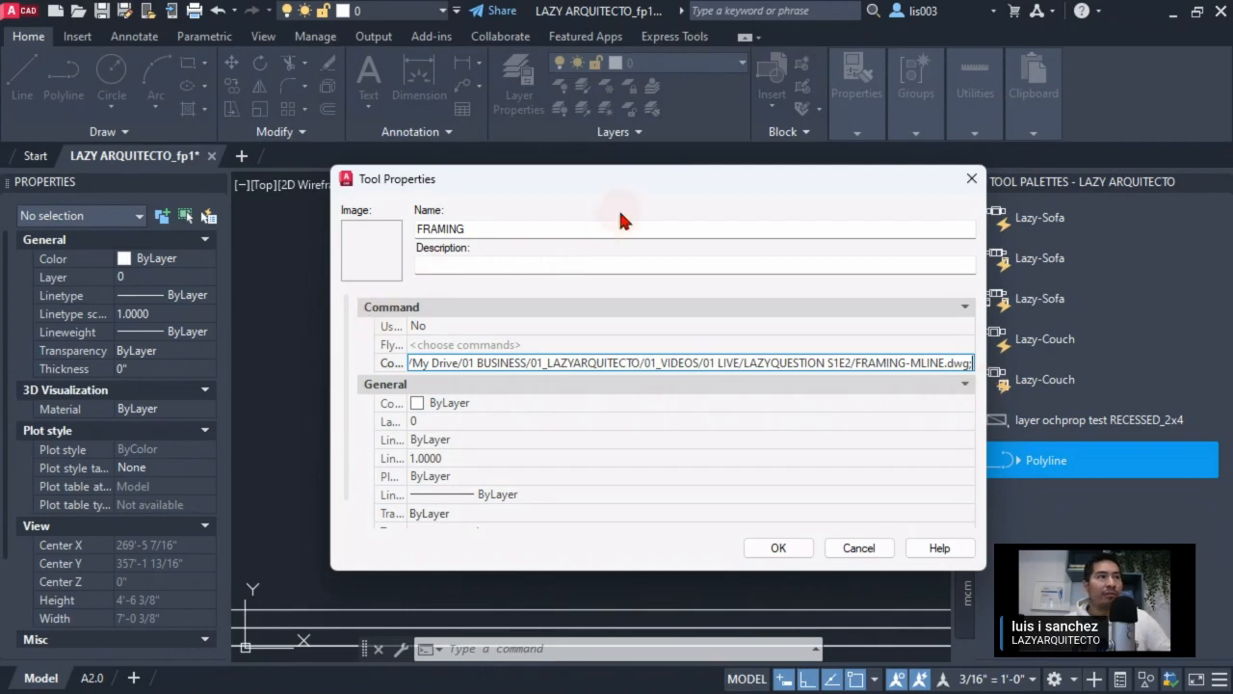
Copy ^C from the start of the command string and paste it at the end, after FRAMING-MLINE.dwg;.
drag(612, 176, 546, 161)
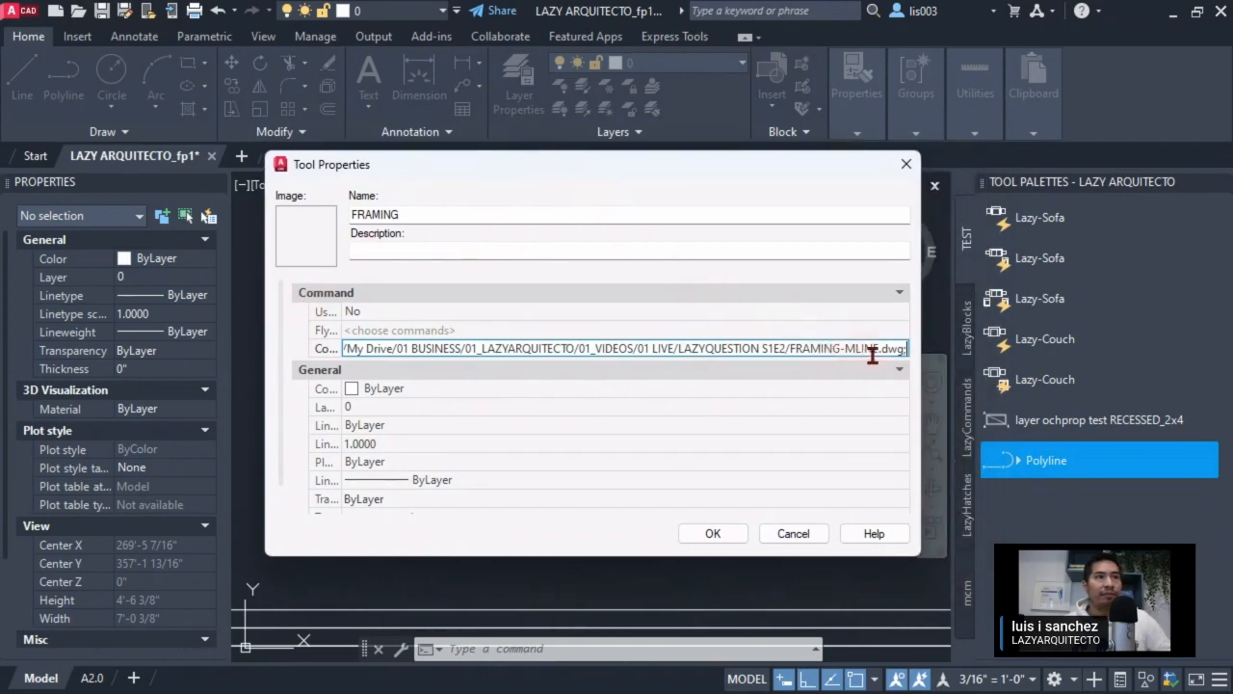
drag(787, 349, 325, 341)
click(384, 347)
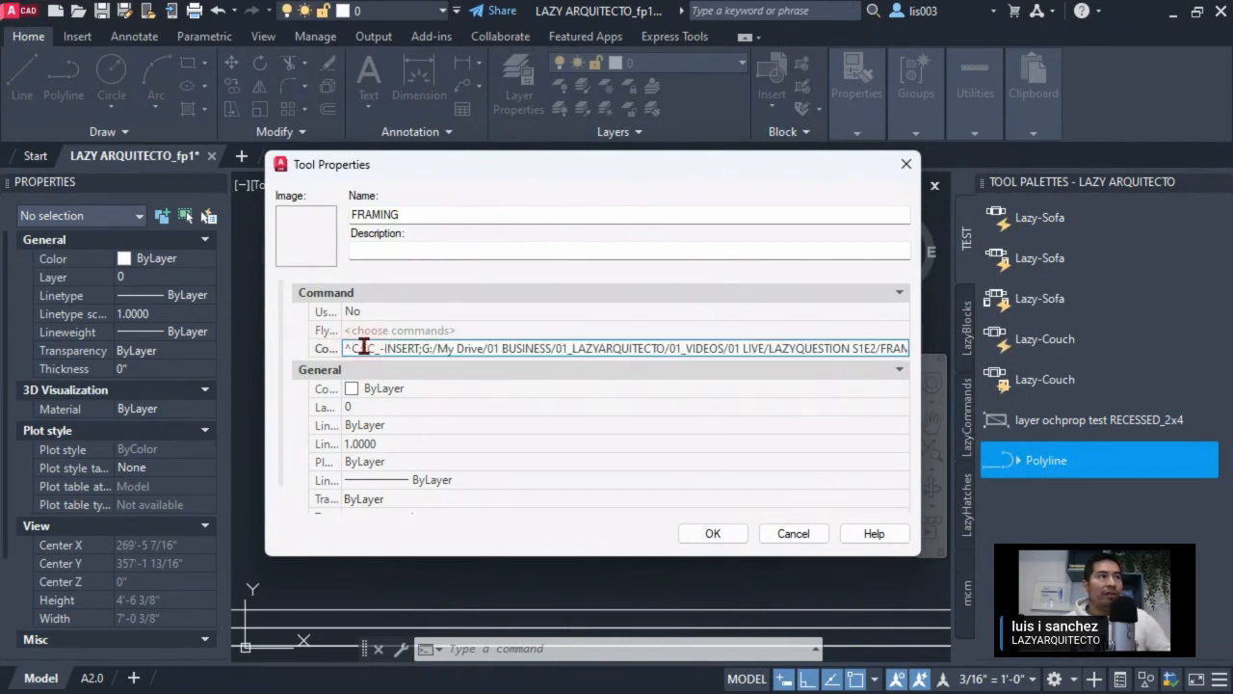
drag(343, 349, 361, 350)
right_click(355, 348)
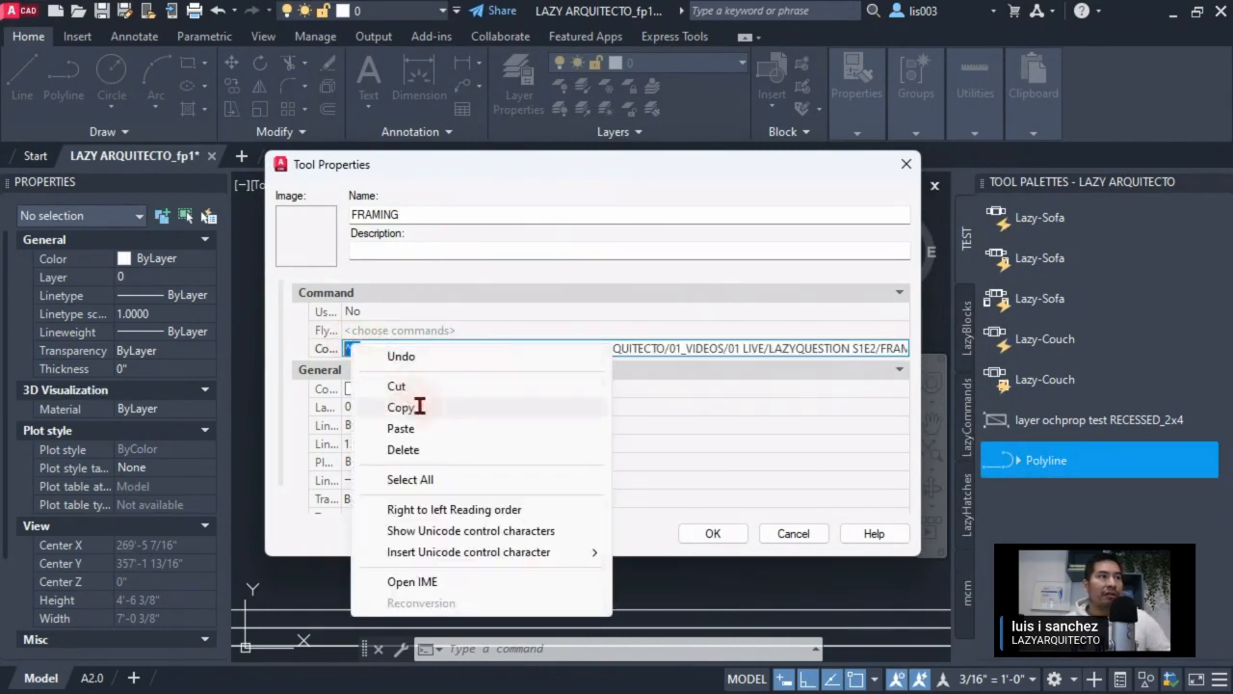
click(400, 407)
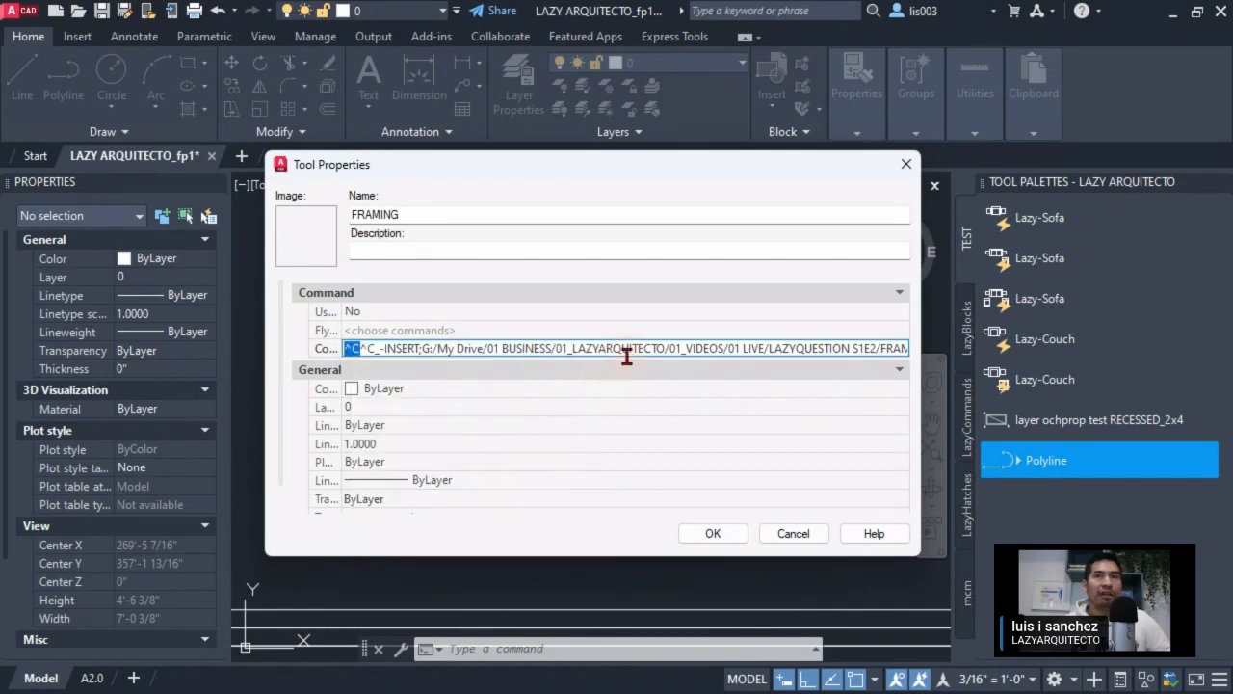
drag(627, 353, 928, 336)
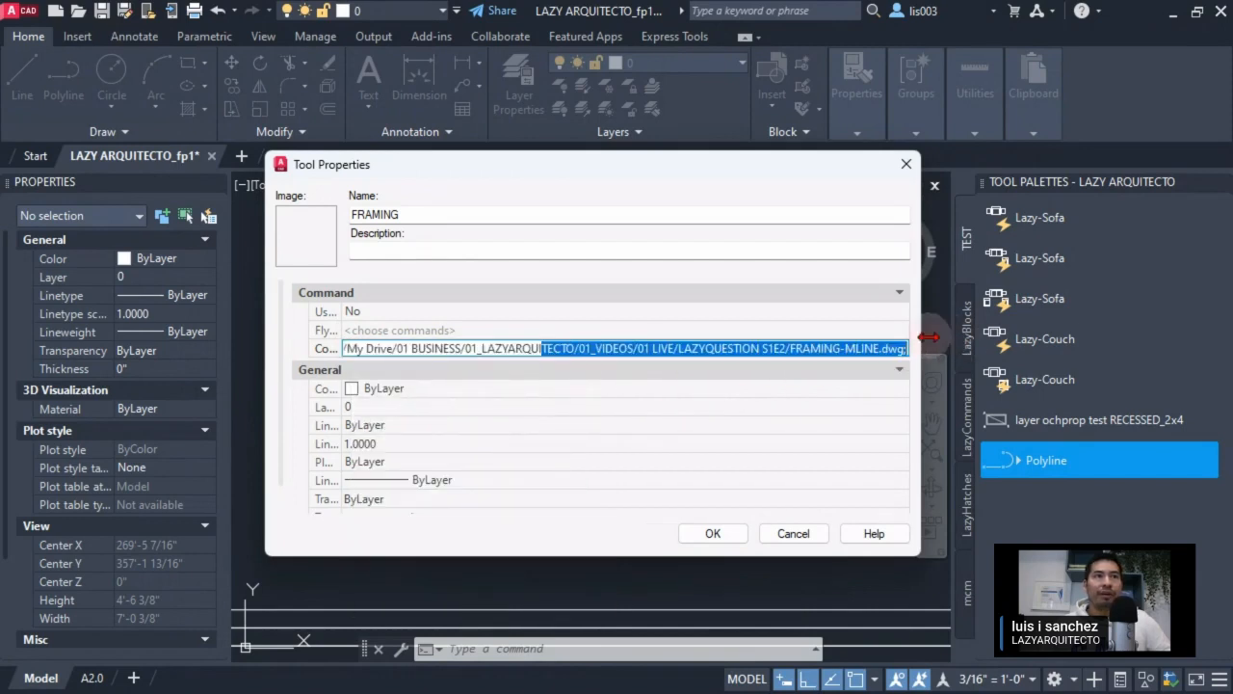
click(903, 348)
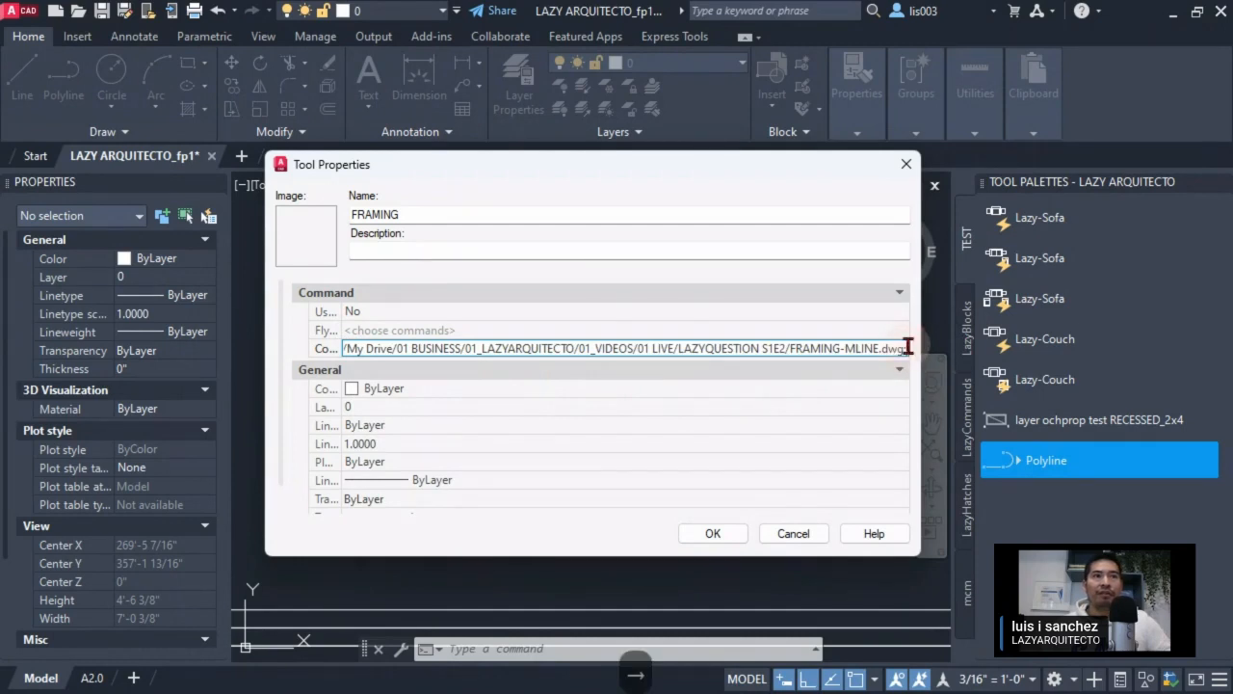
right_click(908, 346)
click(958, 430)
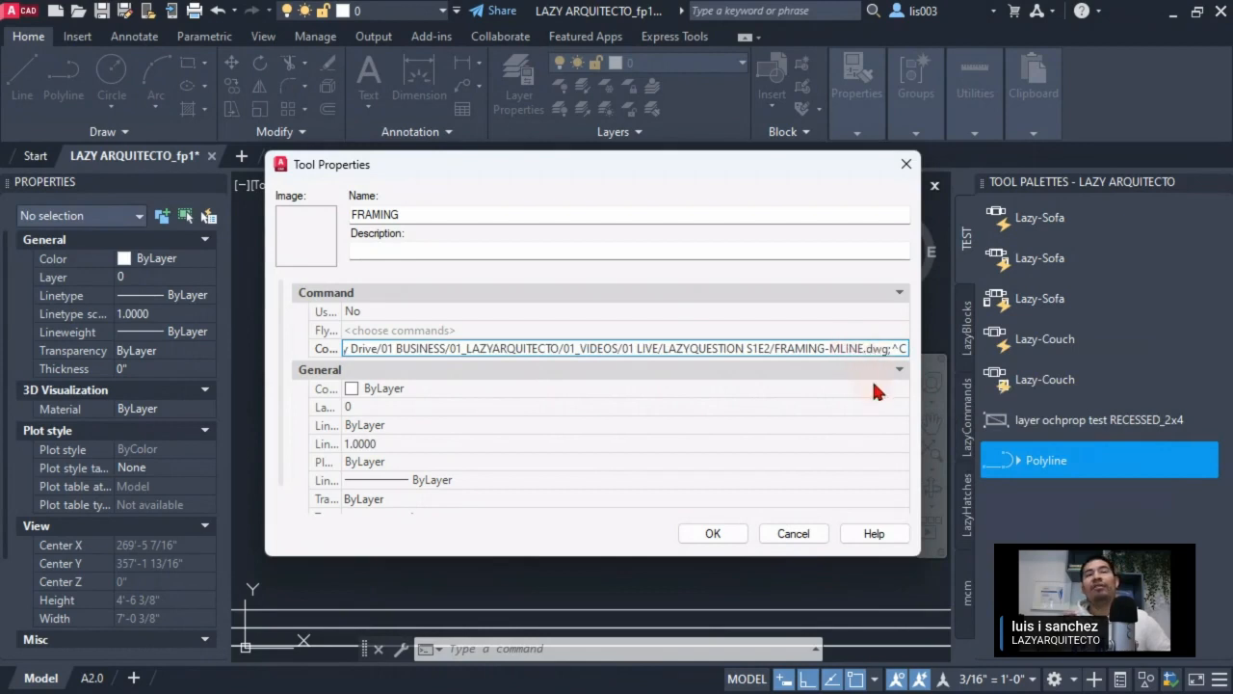
Append -LA; after the final ^C in the FRAMING tool's command string.
drag(892, 349, 910, 355)
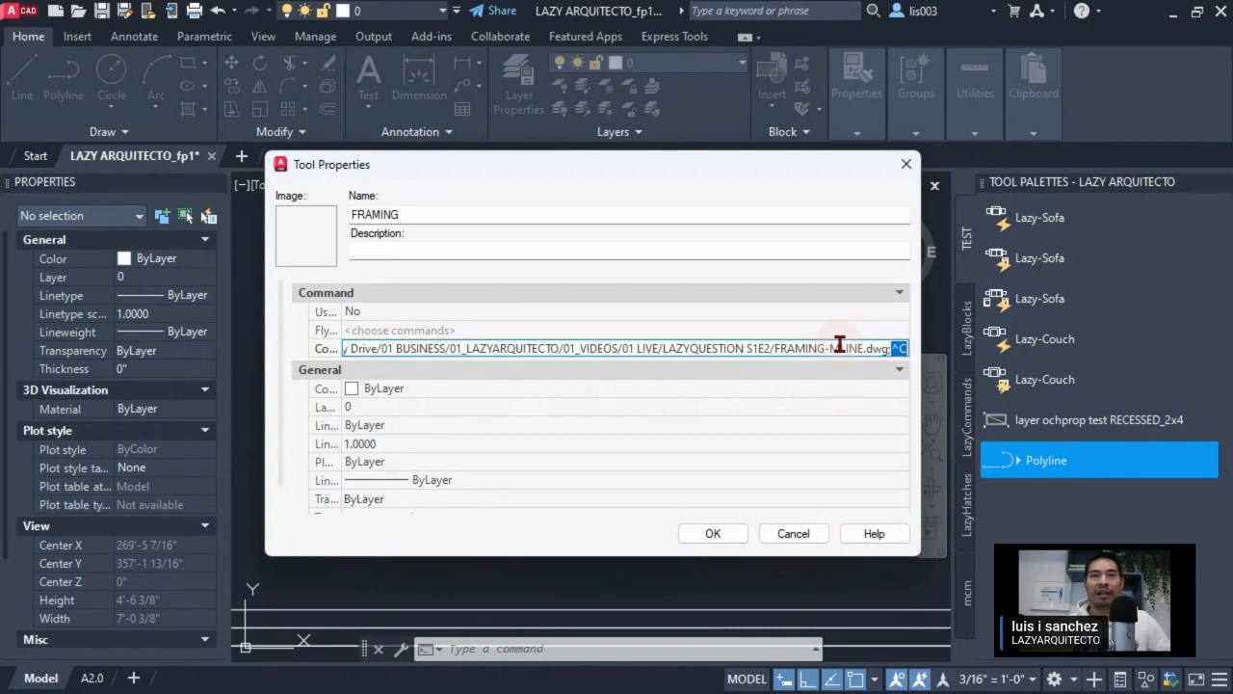
key(Right)
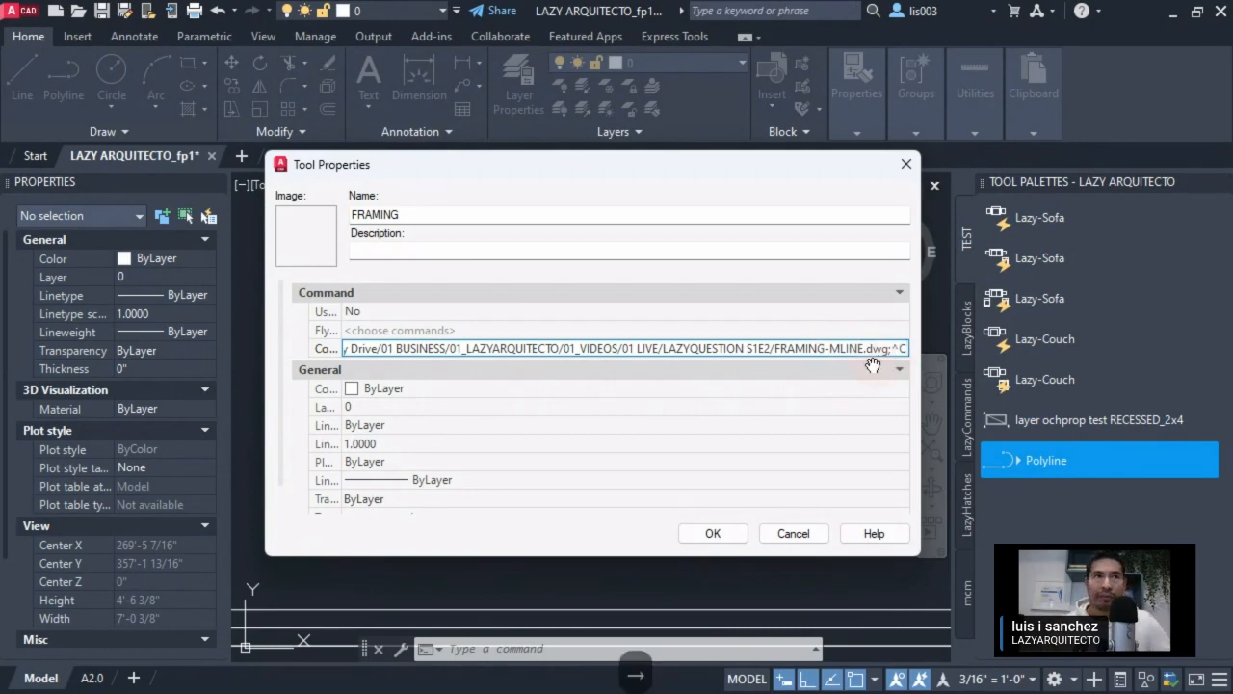
key(ctrl+a)
key(BackSpace)
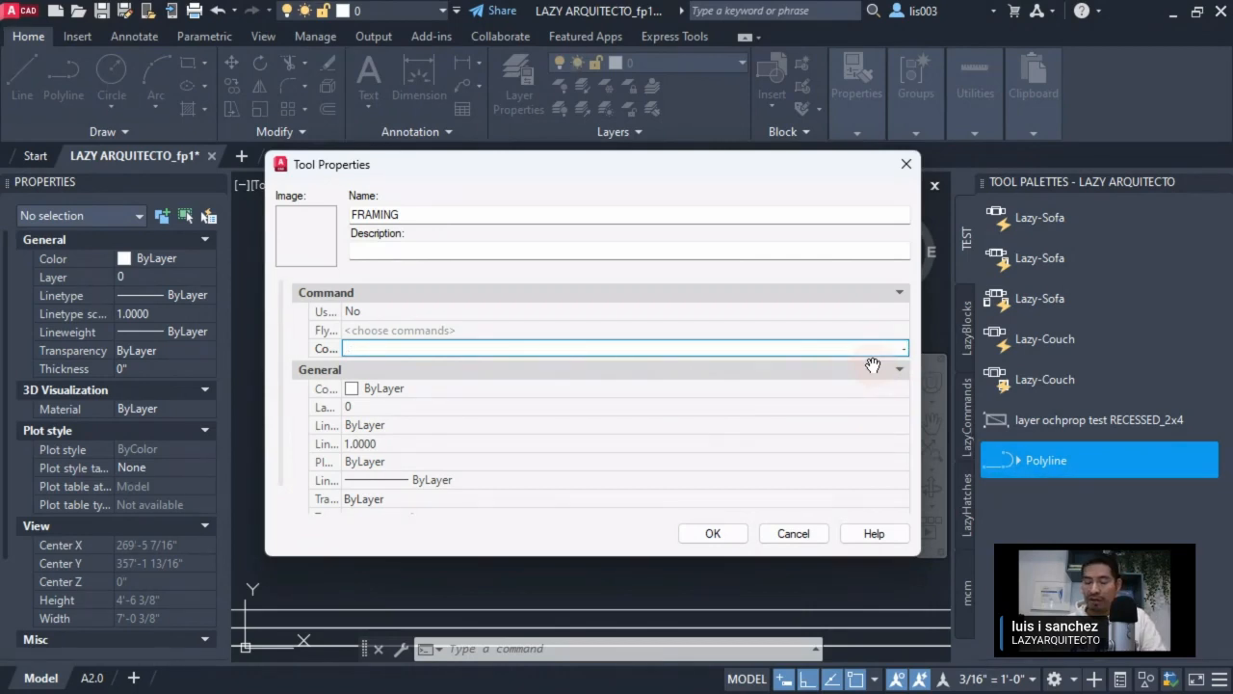
text(A)
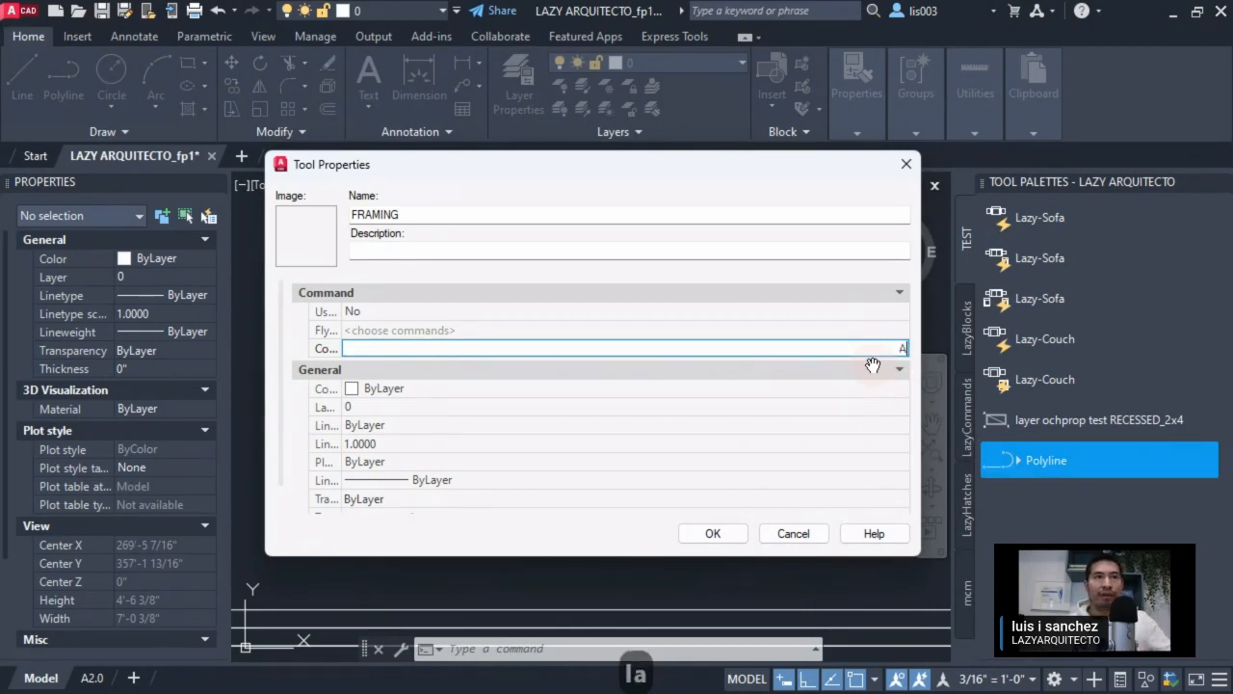
key(ctrl+v)
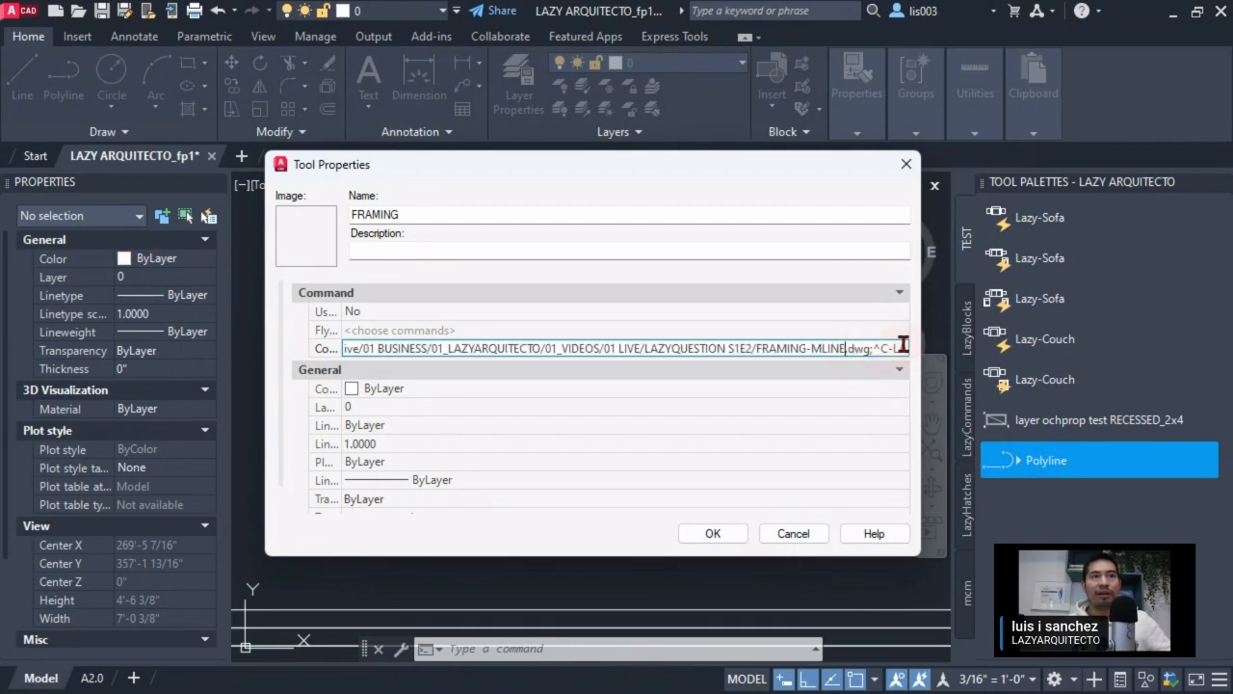
text(;)
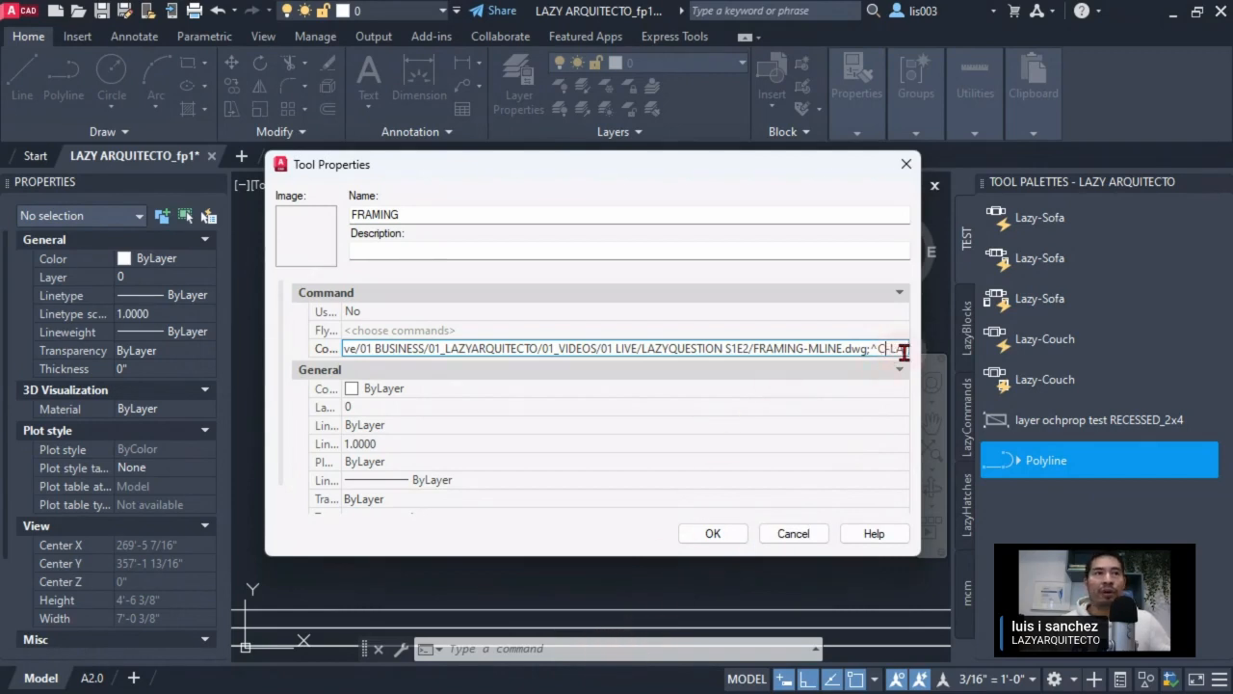
Add the Make option M; after -LA; at the end of the command string.
key(Right)
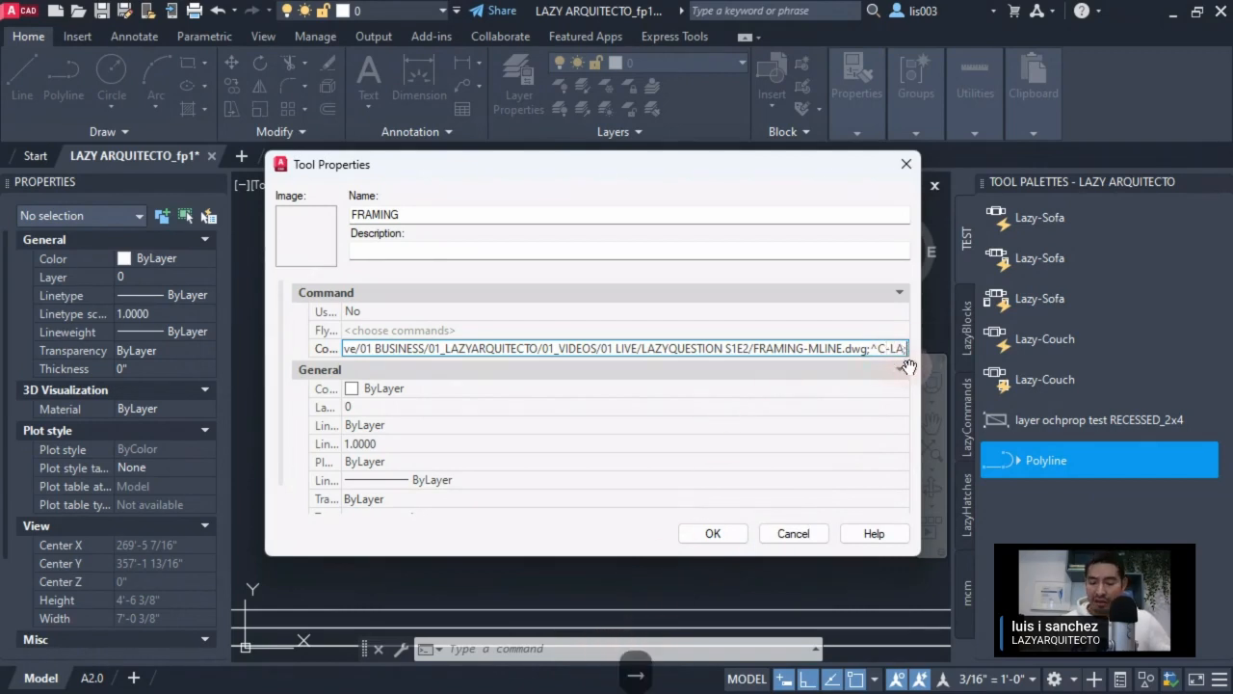
text(M)
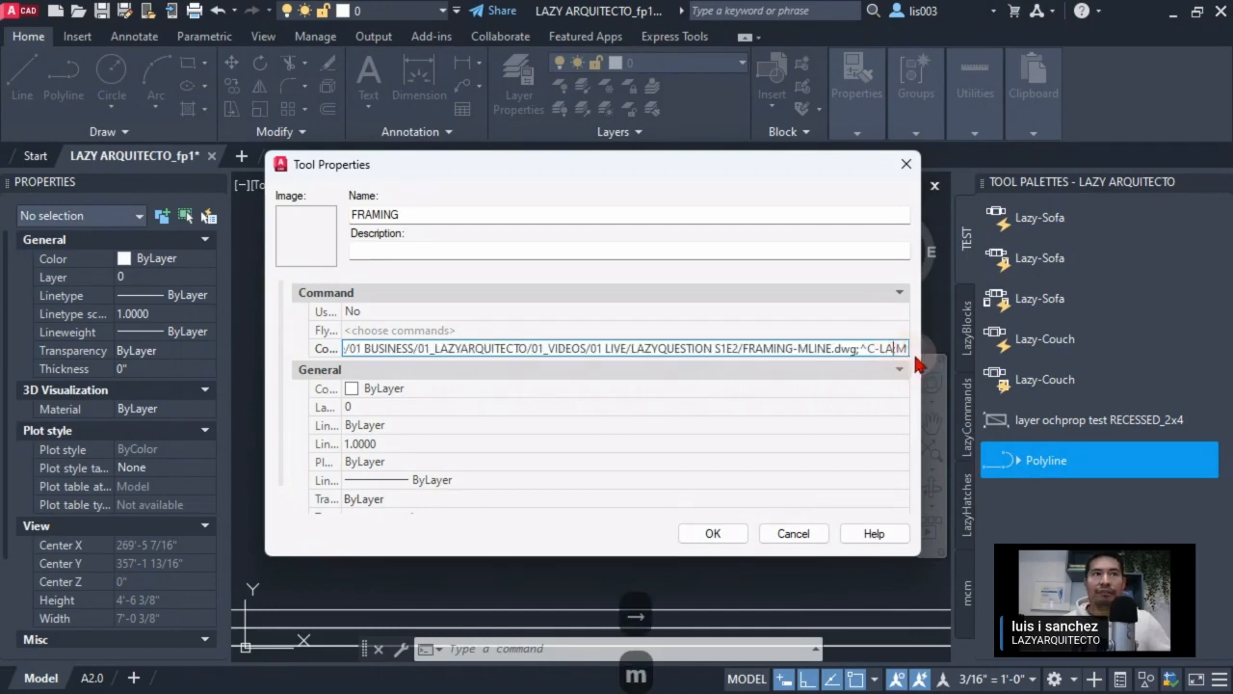
key(ctrl+a)
key(BackSpace)
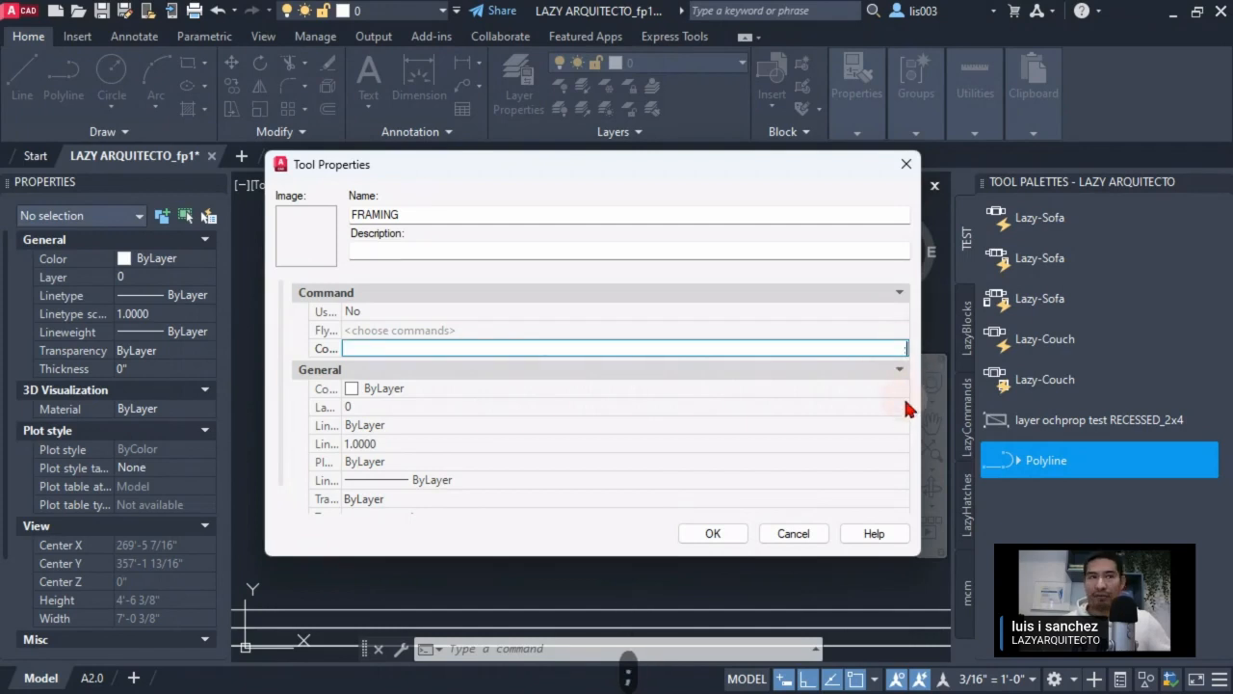
Append the layer name FRAMINGLAYER; after M; in the command string.
click(876, 350)
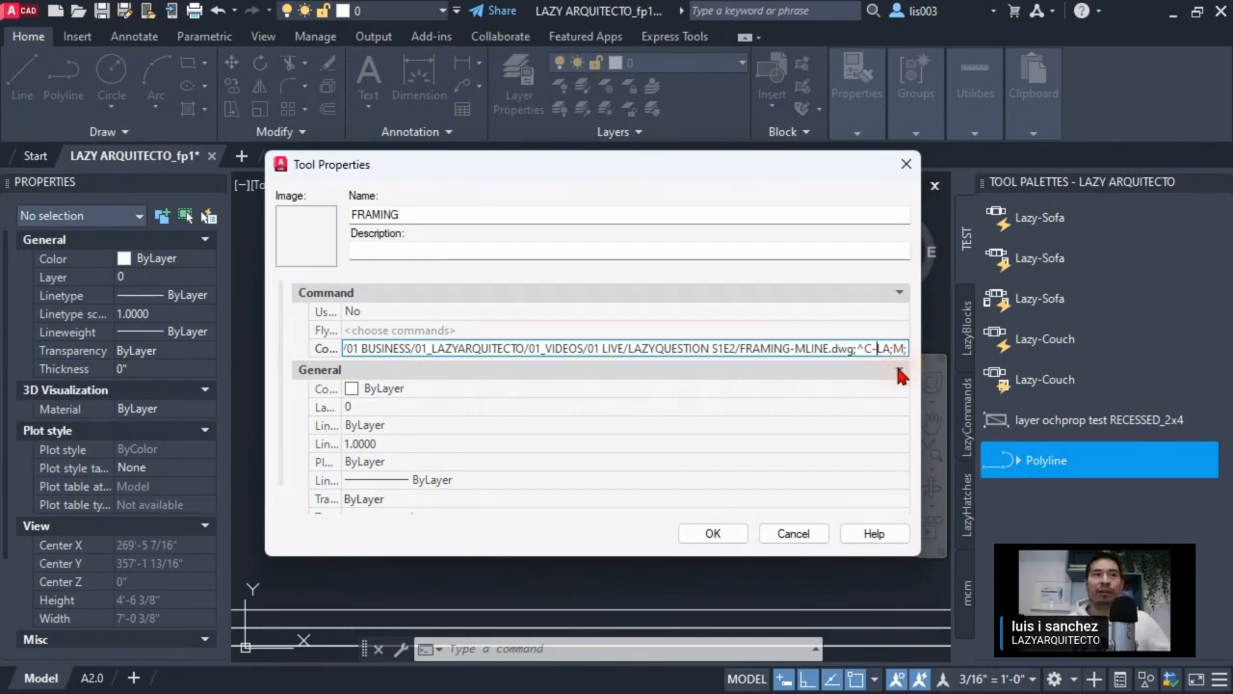
key(Right)
key(Right)
key(Right)
key(Right)
key(Right)
key(Right)
key(Right)
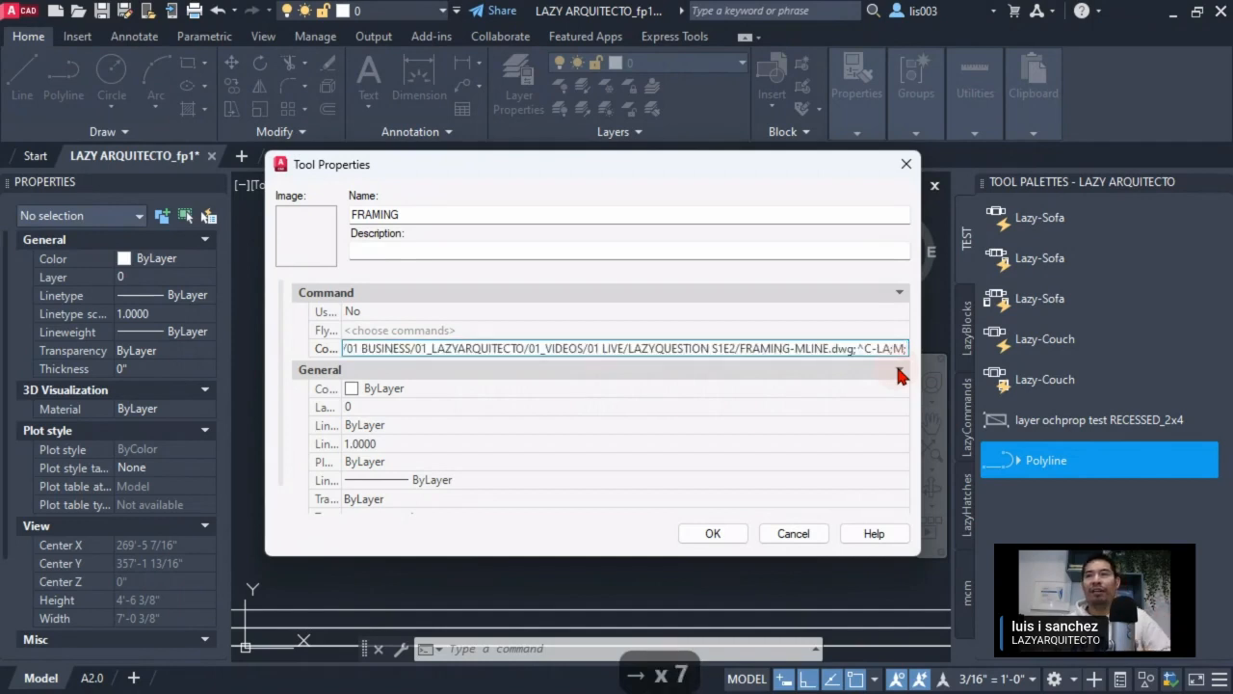
text(F)
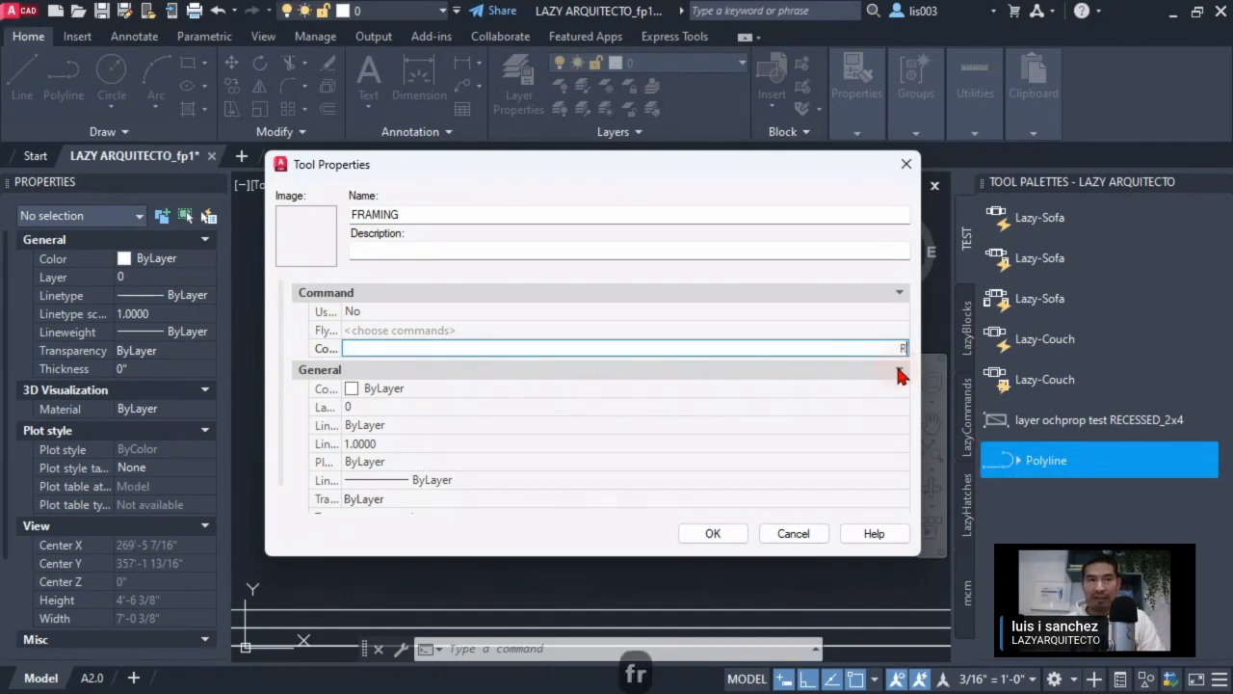
text(RAMING)
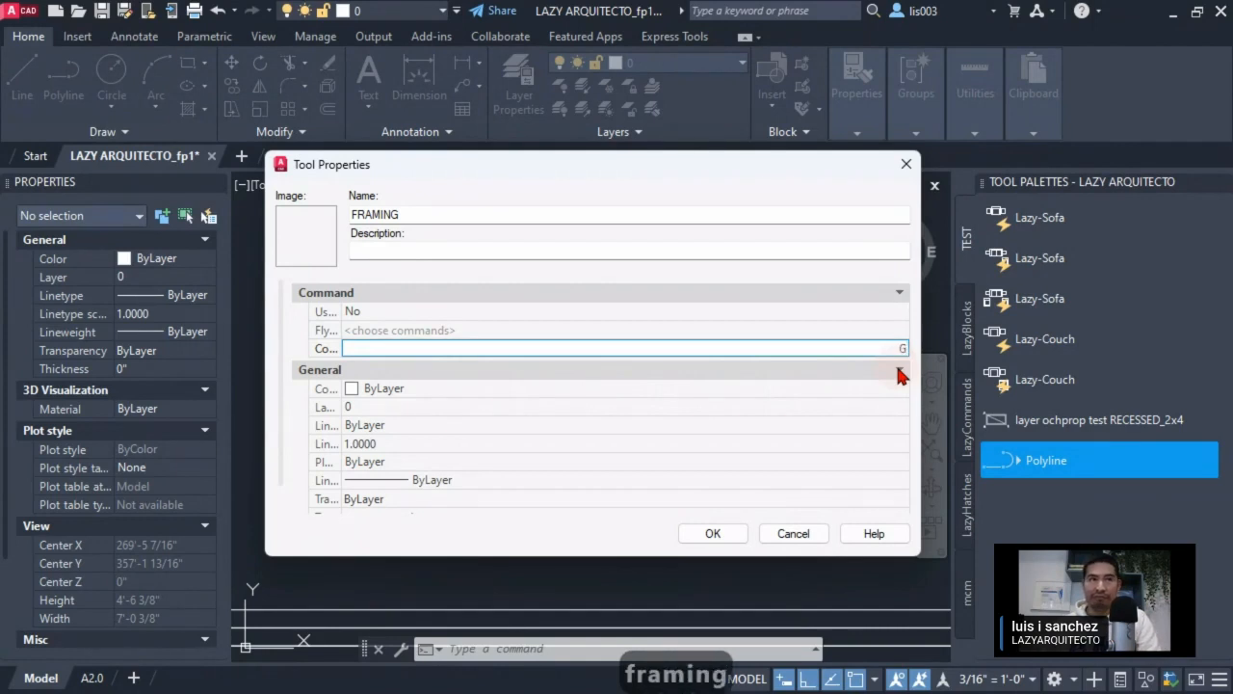
text( LAYER)
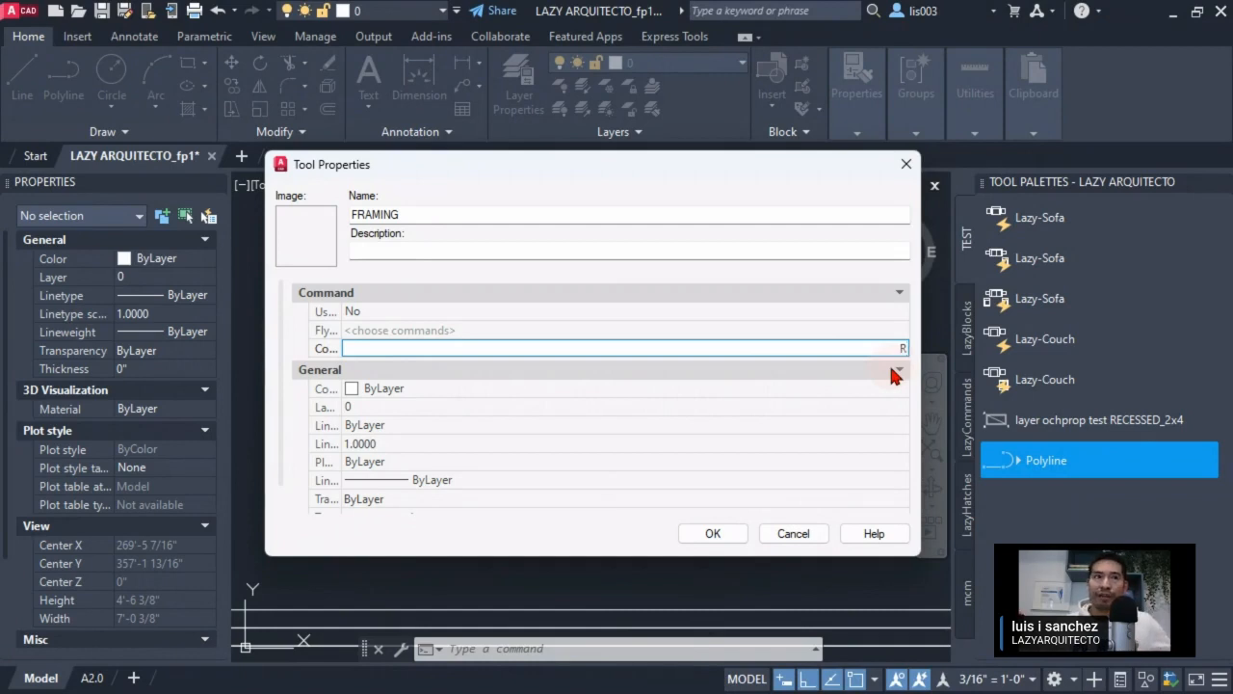
text(;)
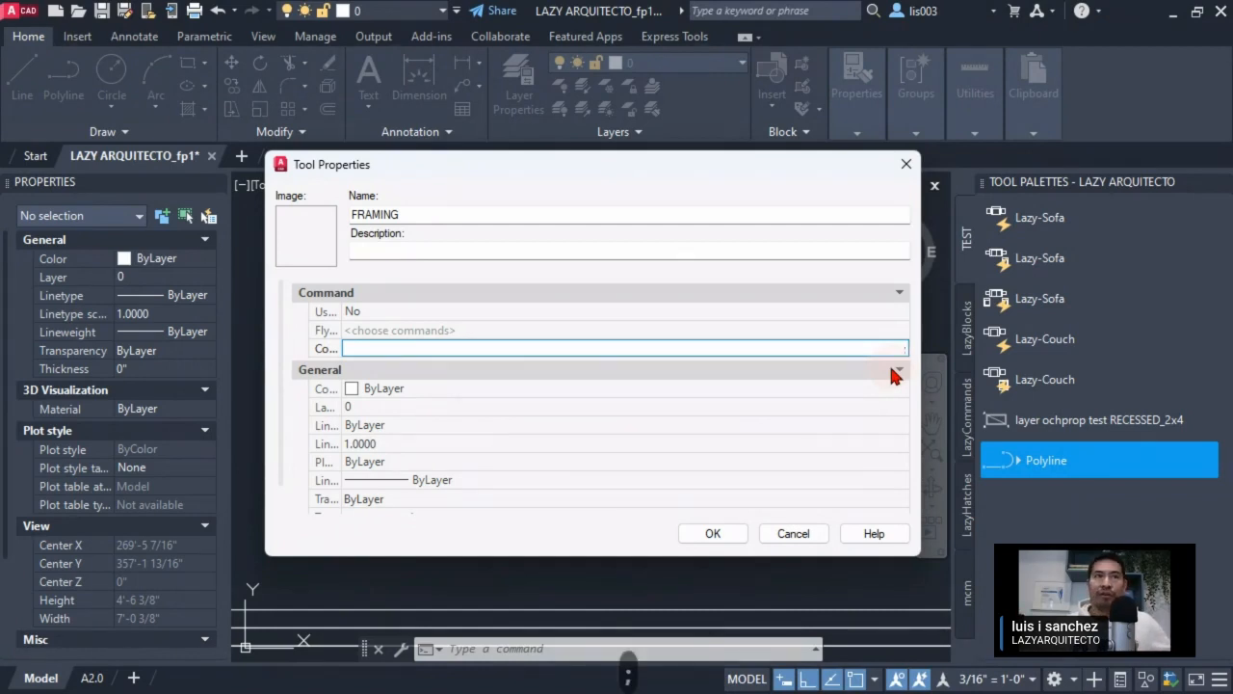
key(ctrl+v)
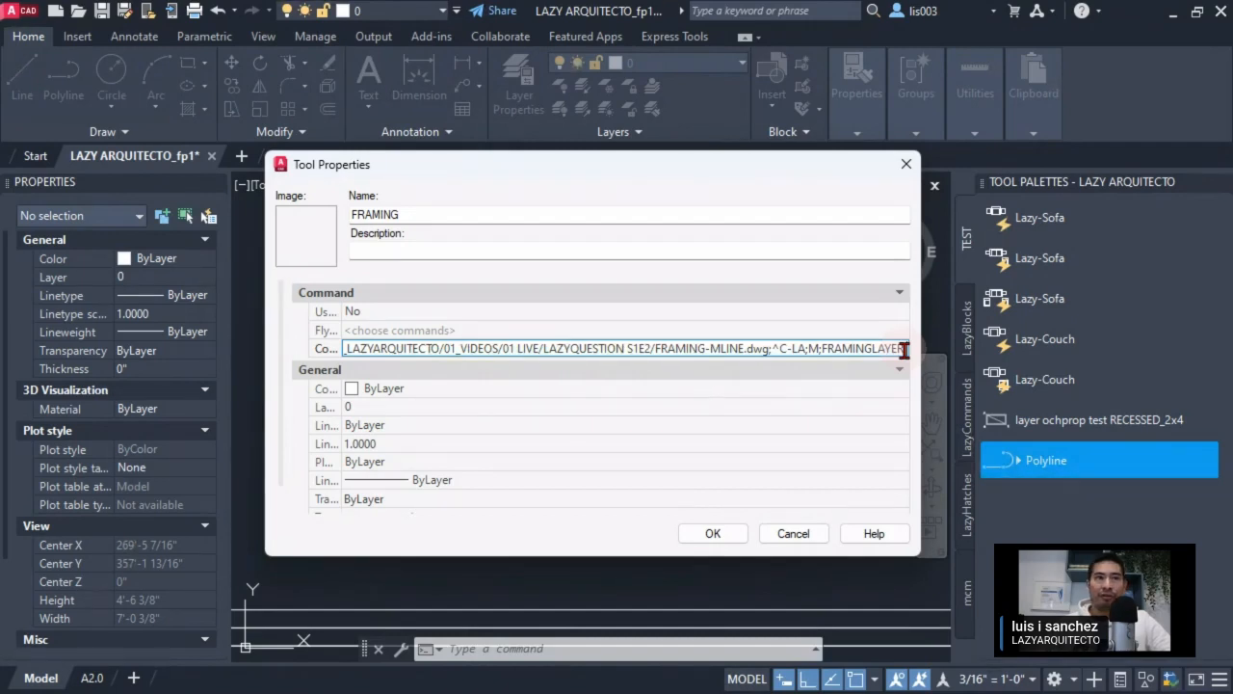
key(ctrl+x)
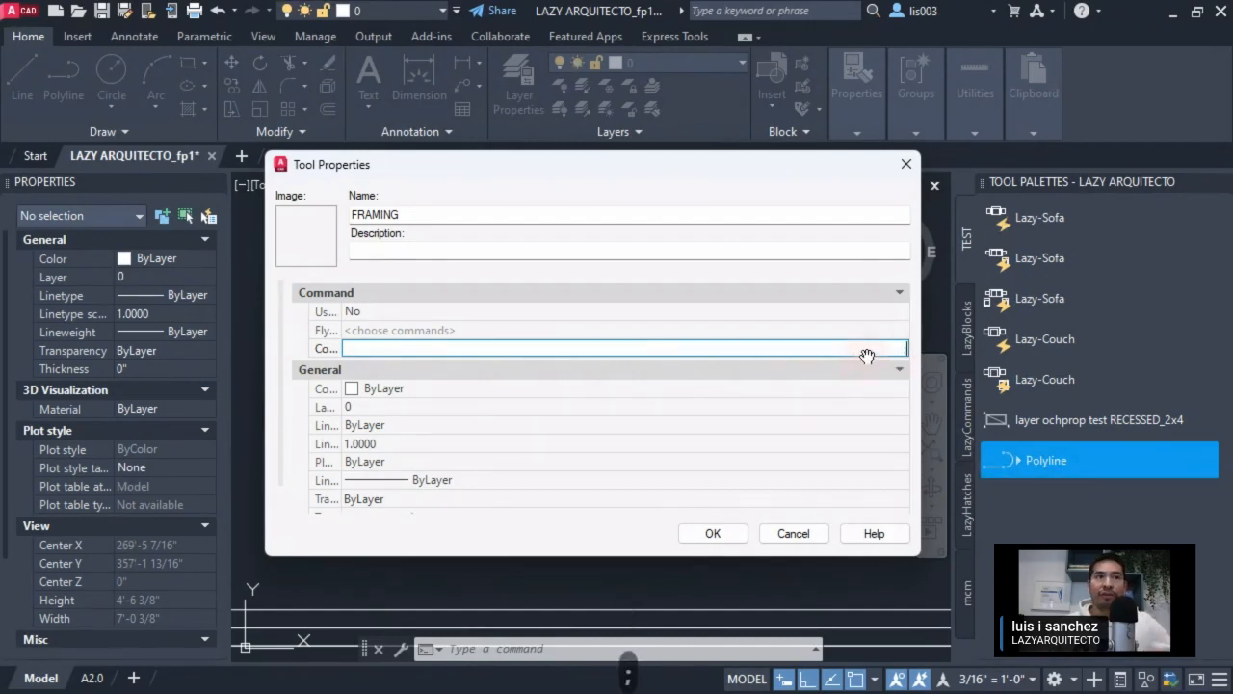
Append C;RED;;; after FRAMINGLAYER; to give the layer a red color, and commit the command string.
text(;^C-LA;M;FRAMINGLAYER;C)
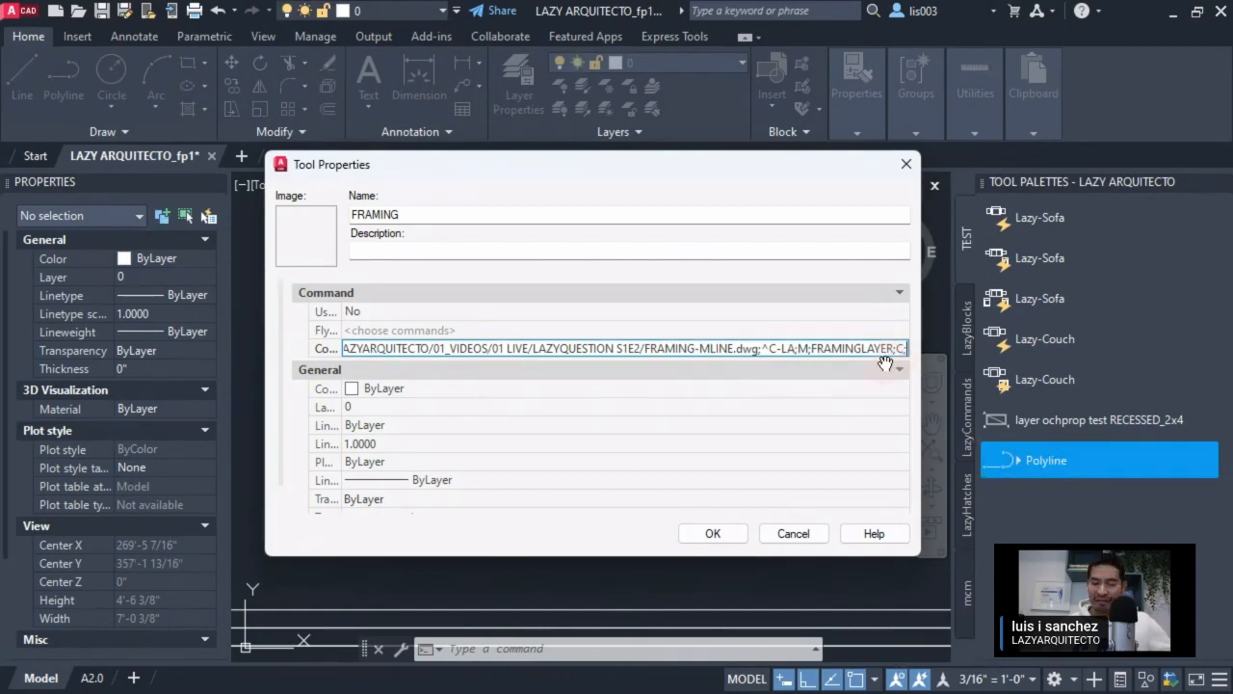
text(RED)
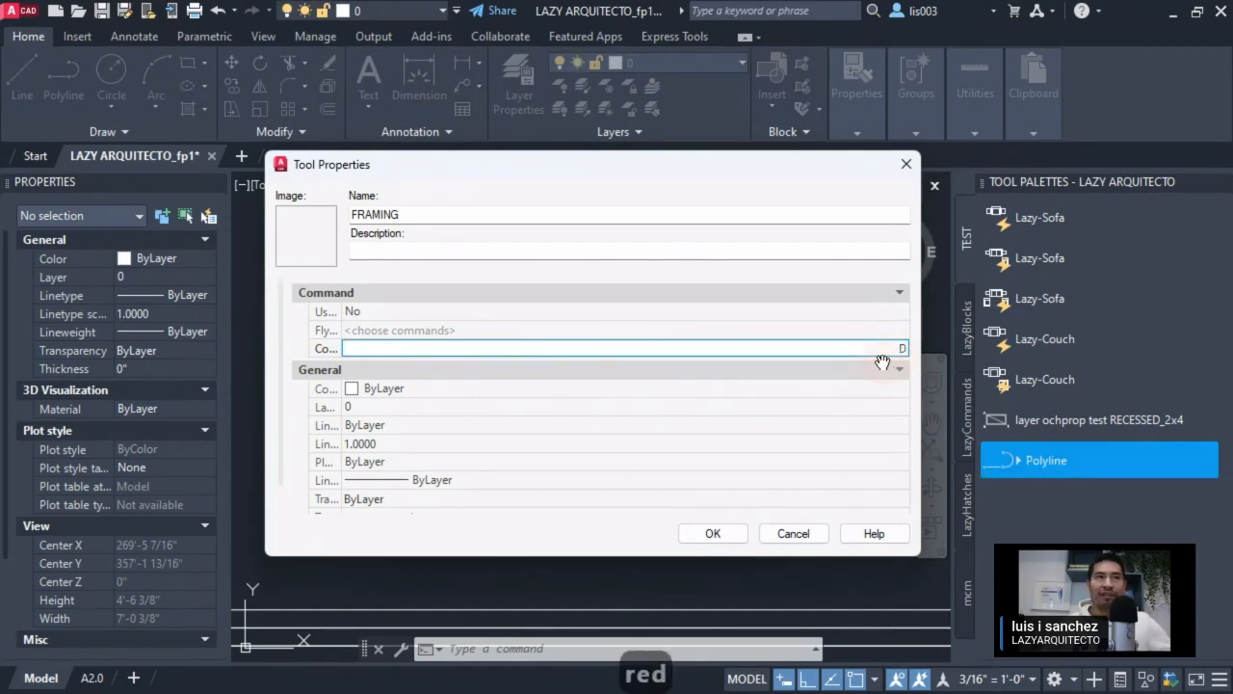
text(;^C-LA;M;FRAMINGLAYER;C;RED;)
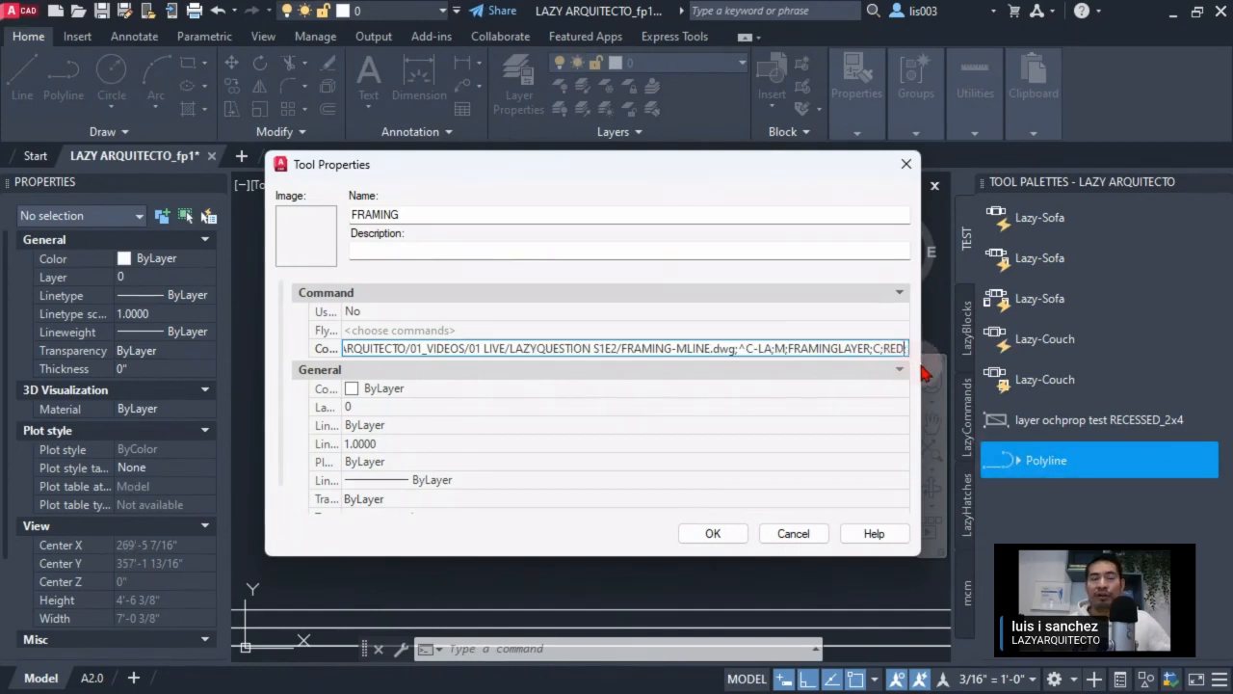
key(Right)
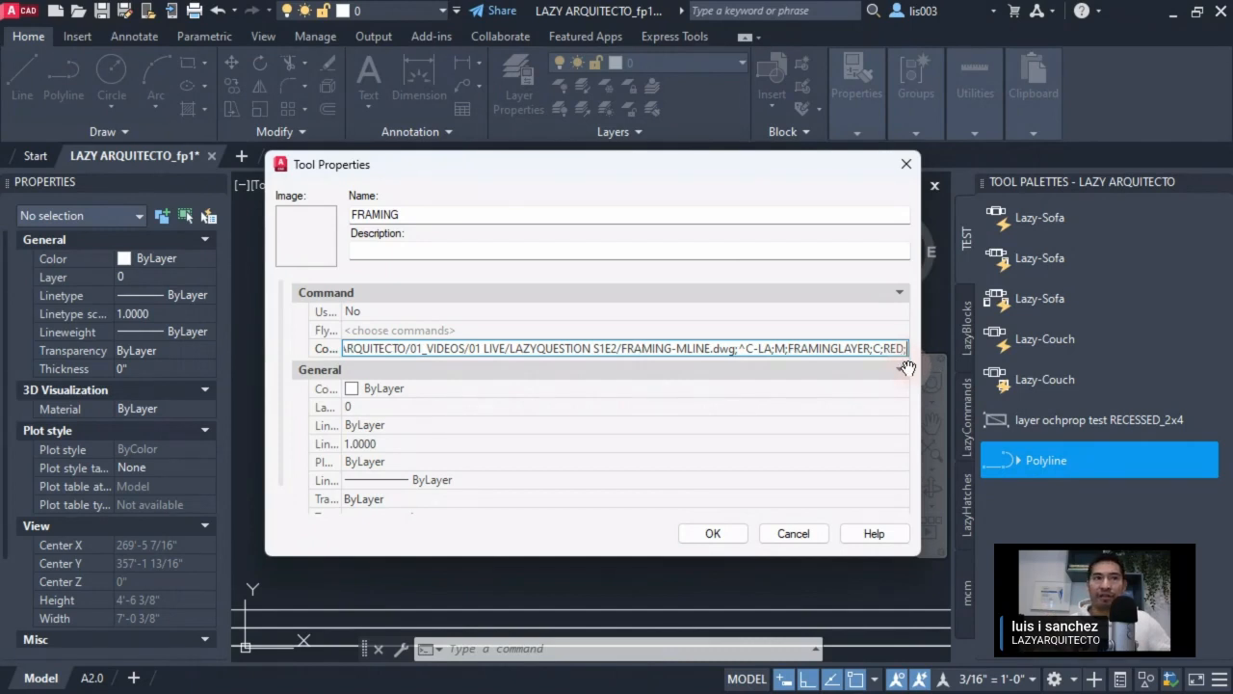
text(;;)
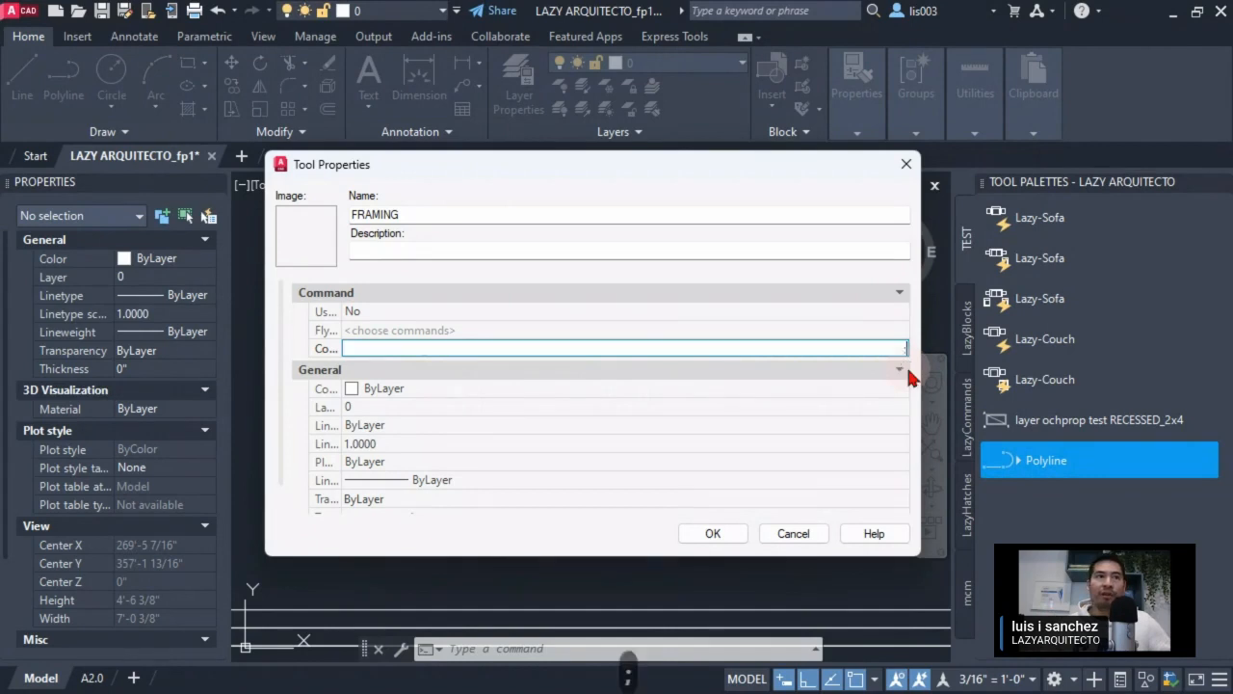
click(881, 356)
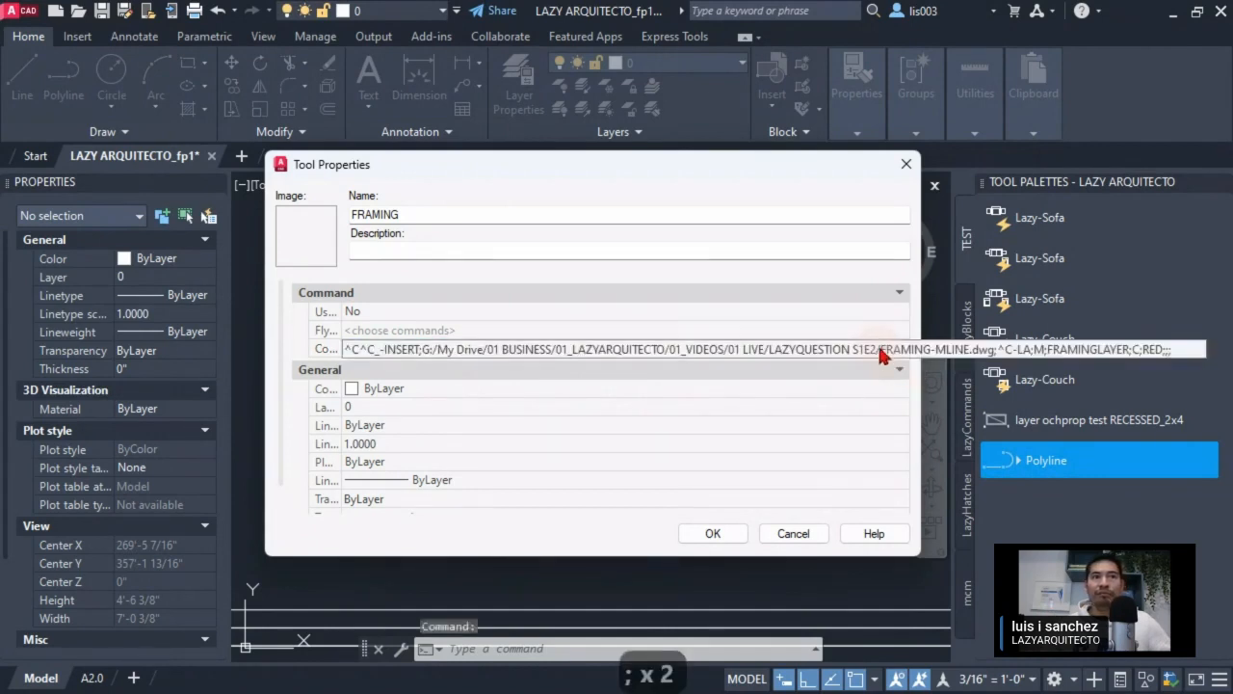
click(880, 351)
drag(877, 349, 915, 355)
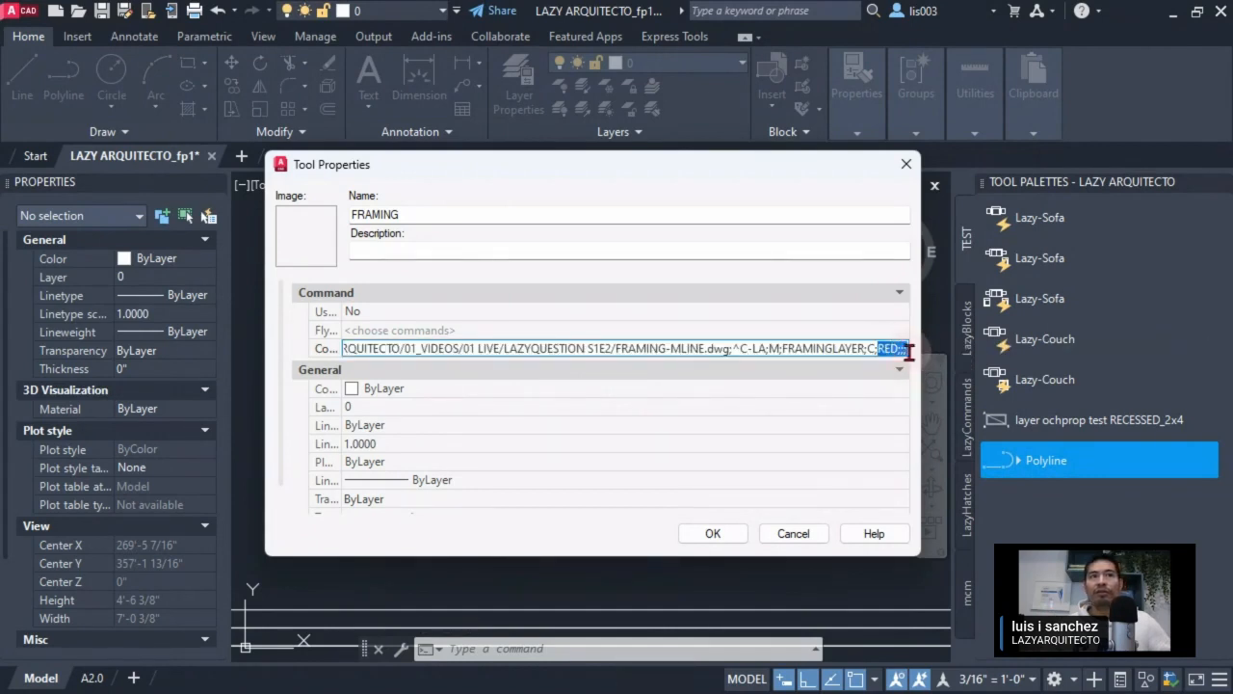
click(908, 352)
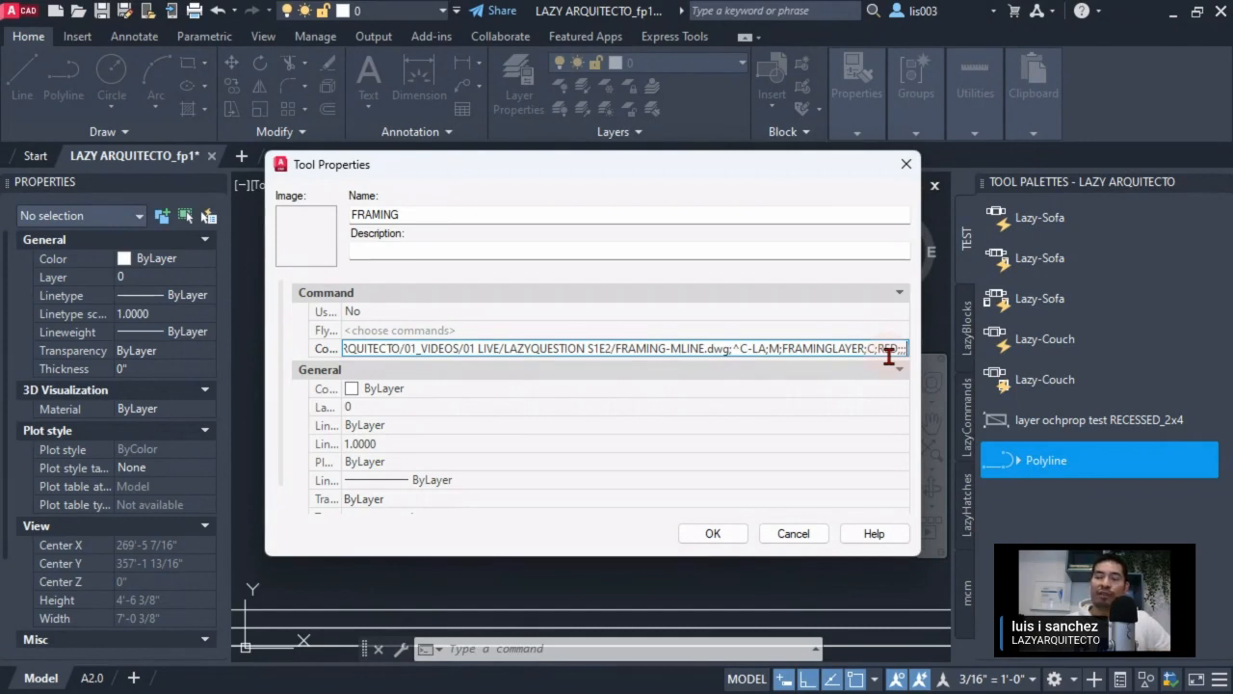
key(Return)
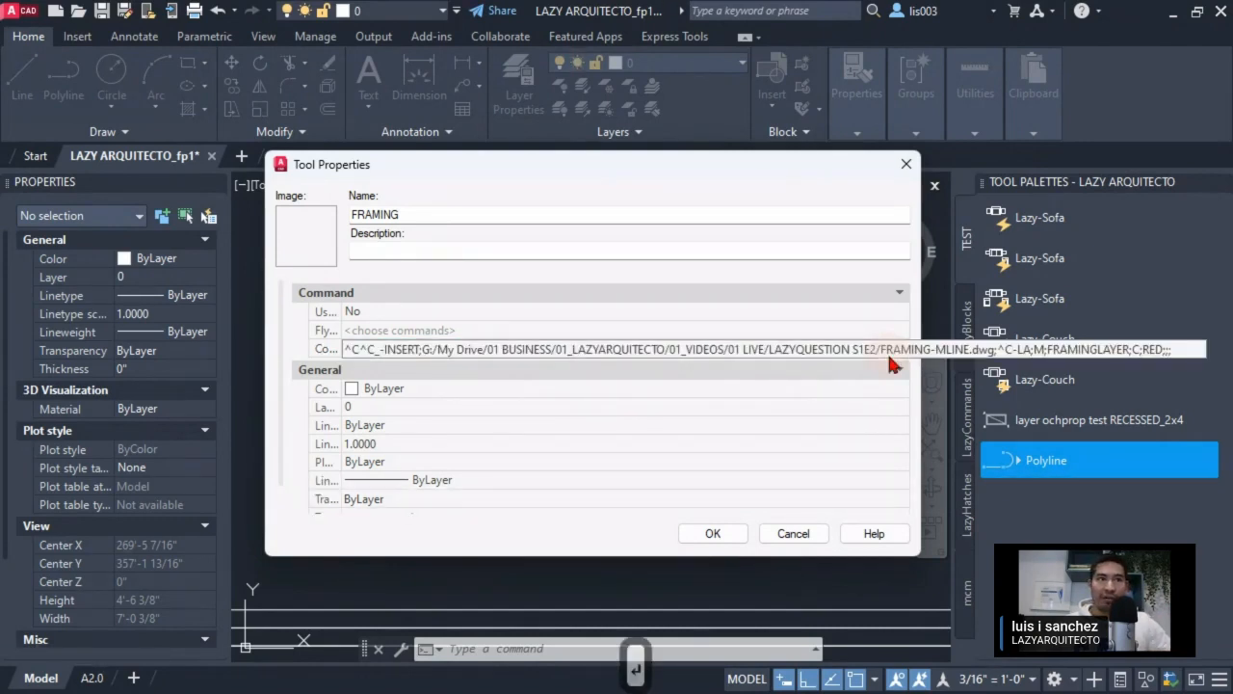
Append _MLINE; after RED;;; so the macro starts the multiline command.
drag(876, 349, 928, 347)
key(Right)
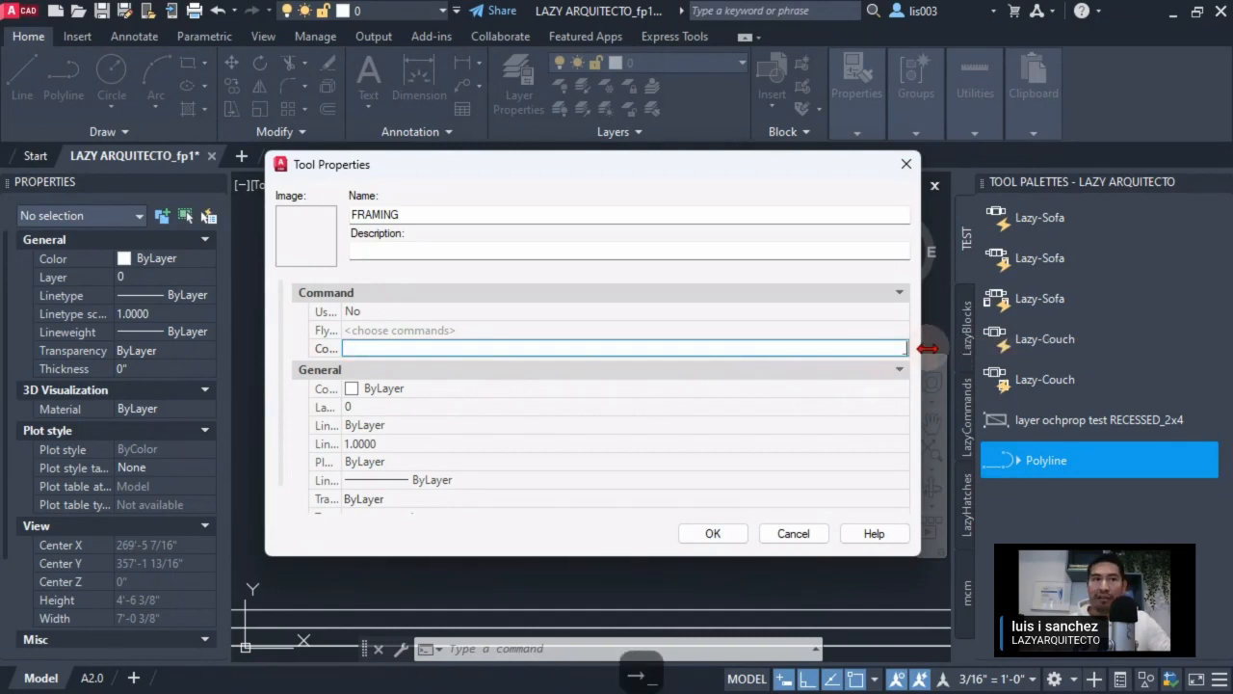
click(903, 348)
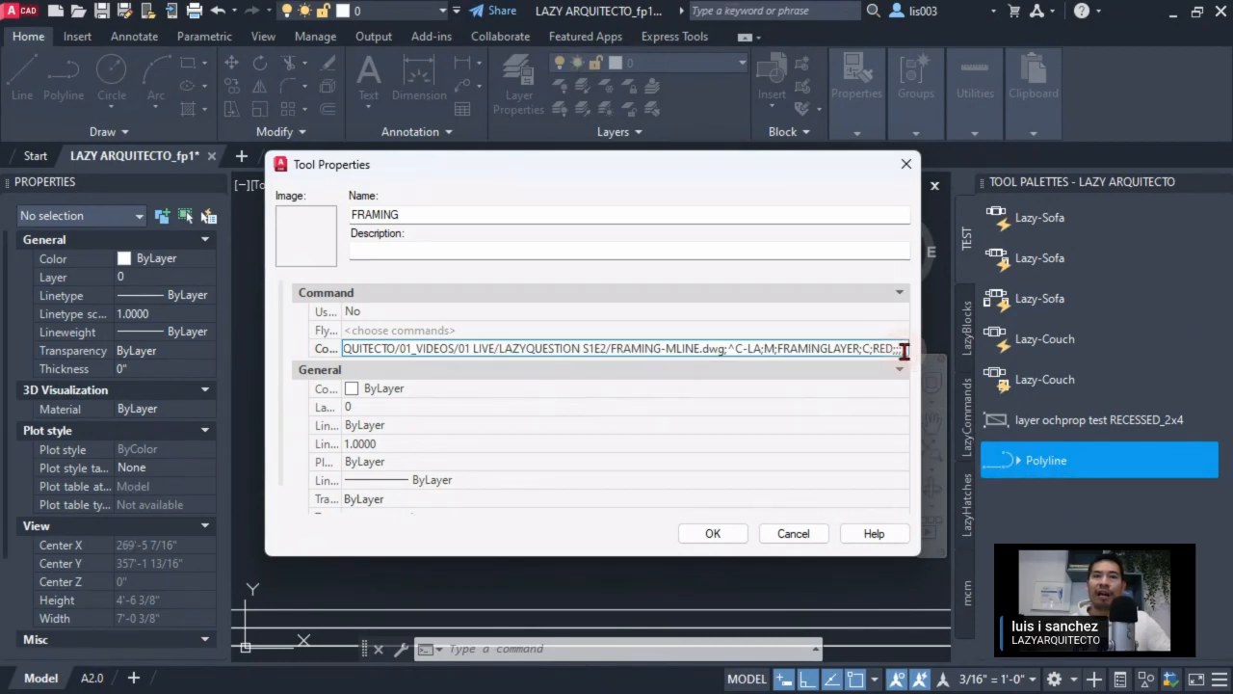
key(Right)
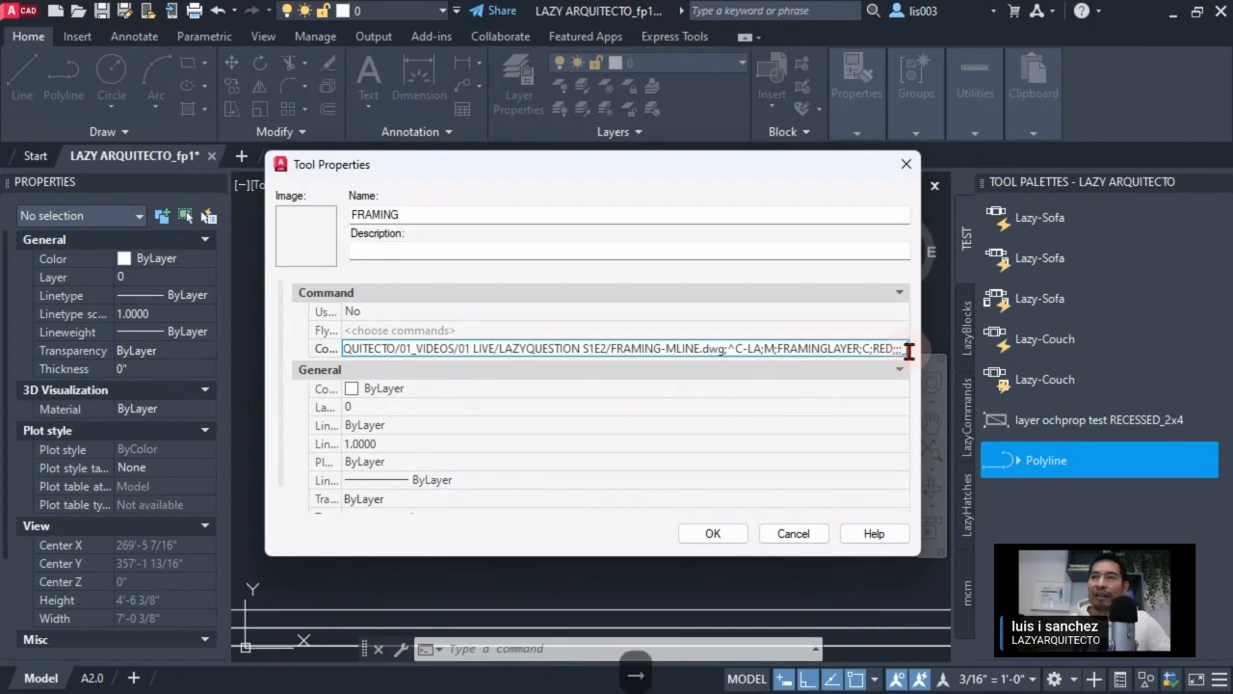
text(mline)
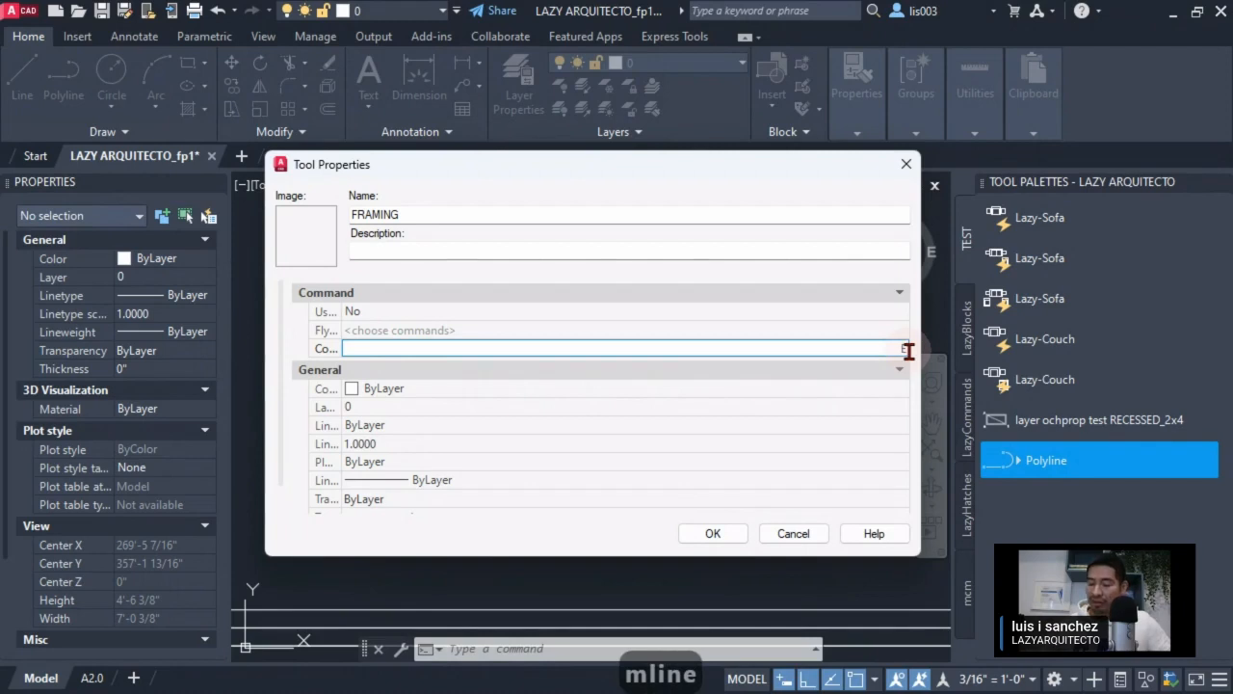
key(ctrl+v)
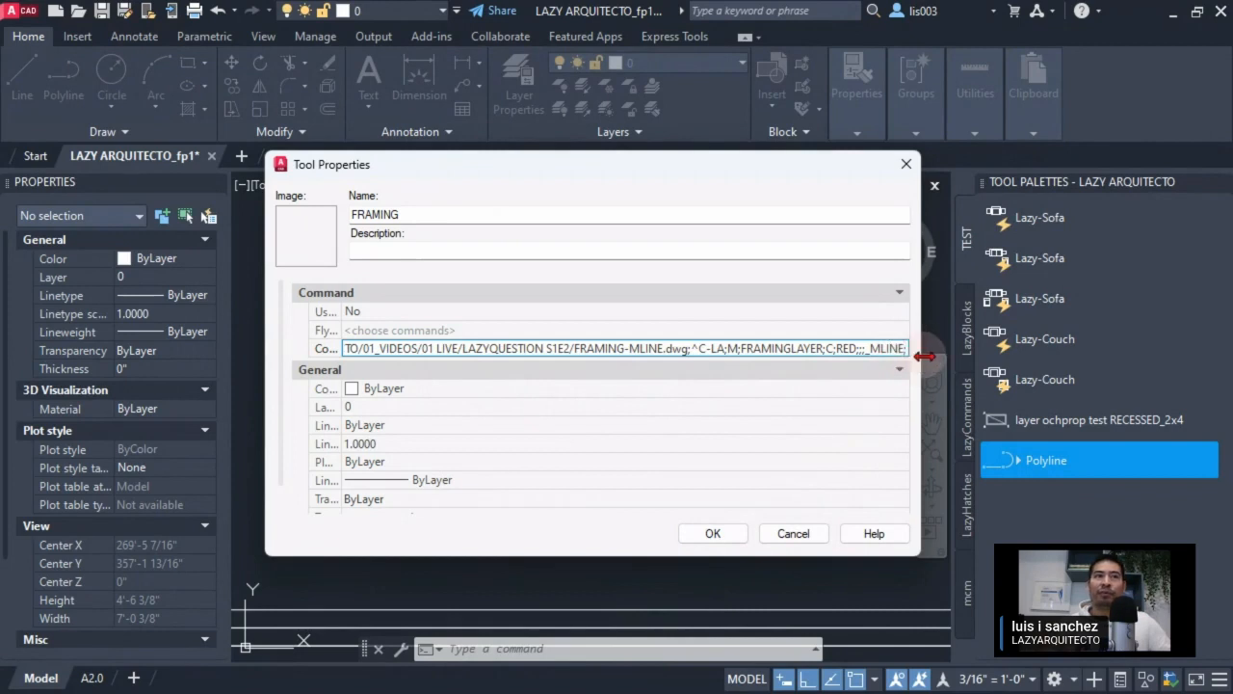
Add the multiline style option ST; after _MLINE; at the end of the command string.
key(Right)
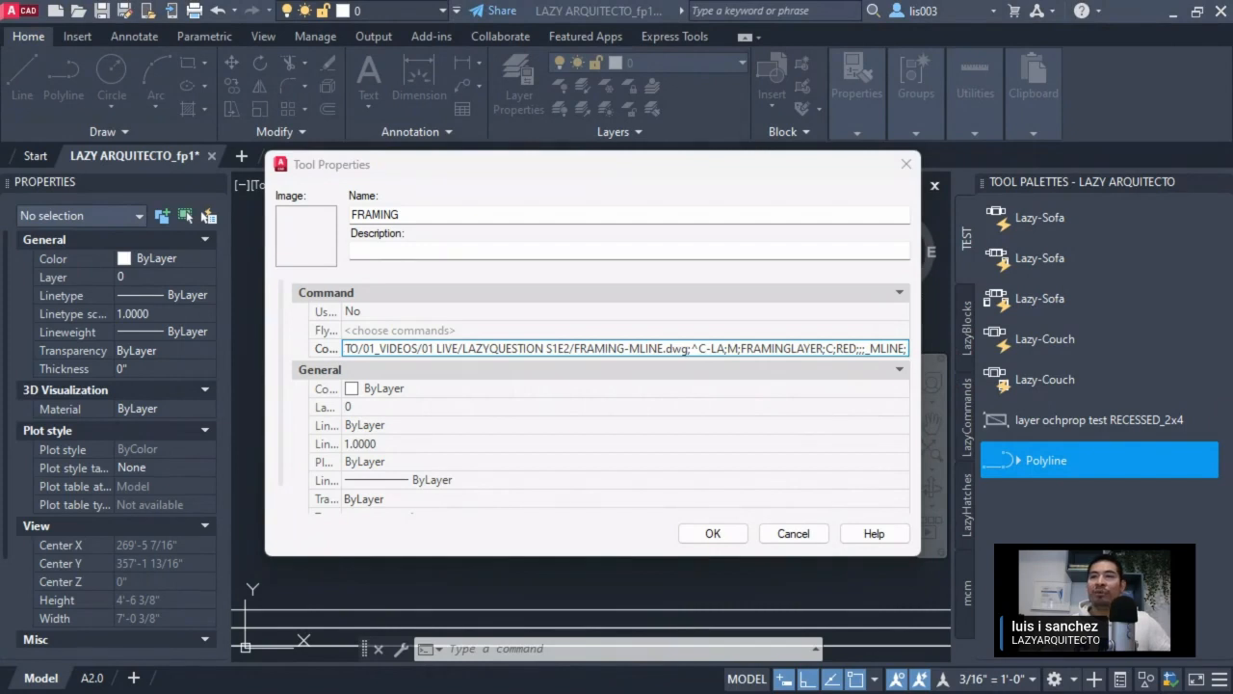
click(908, 349)
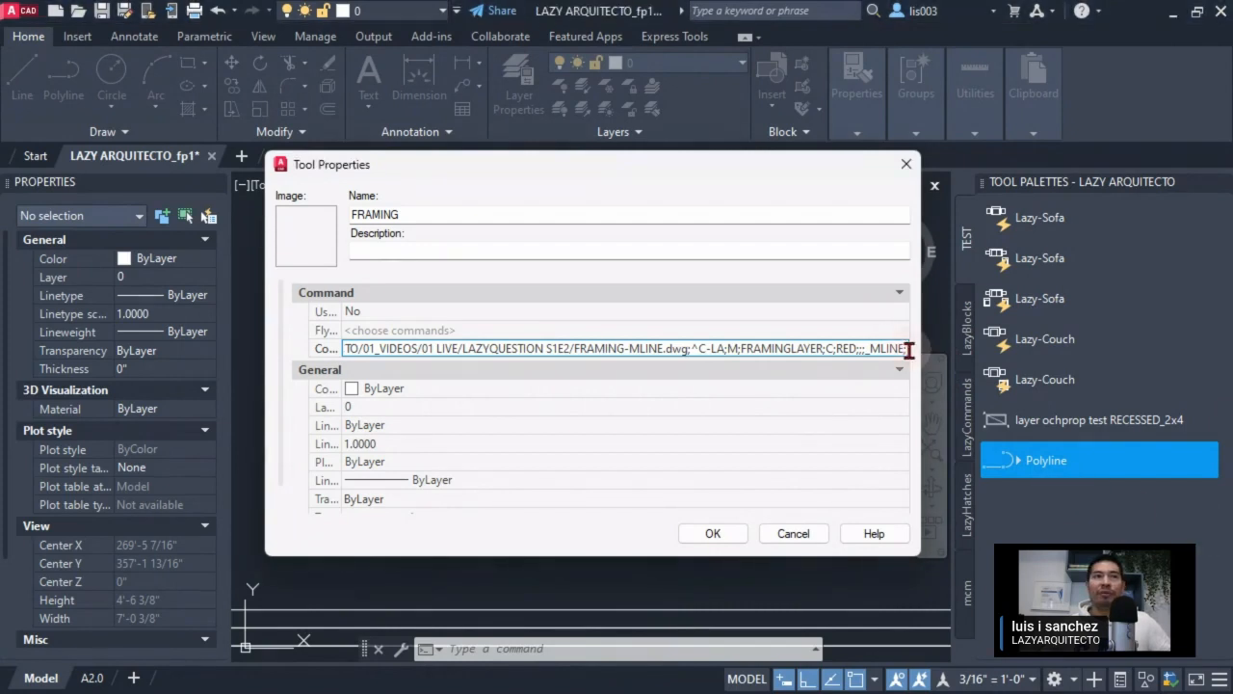
text(ST)
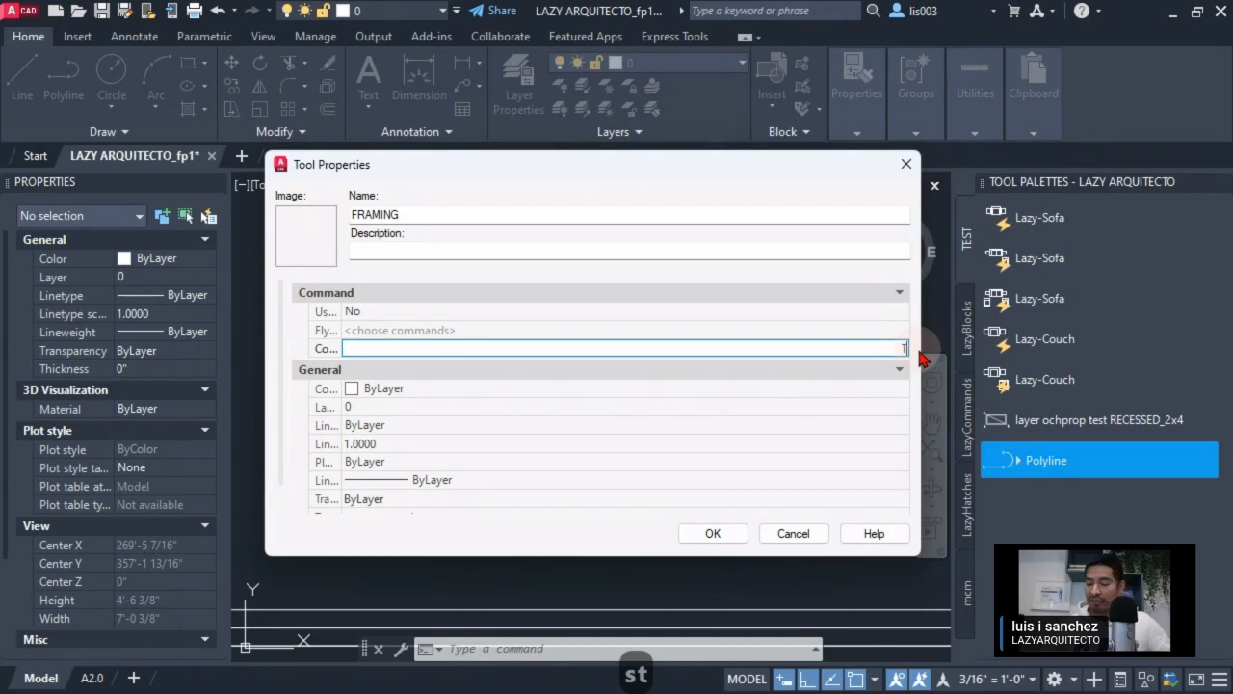
text(;)
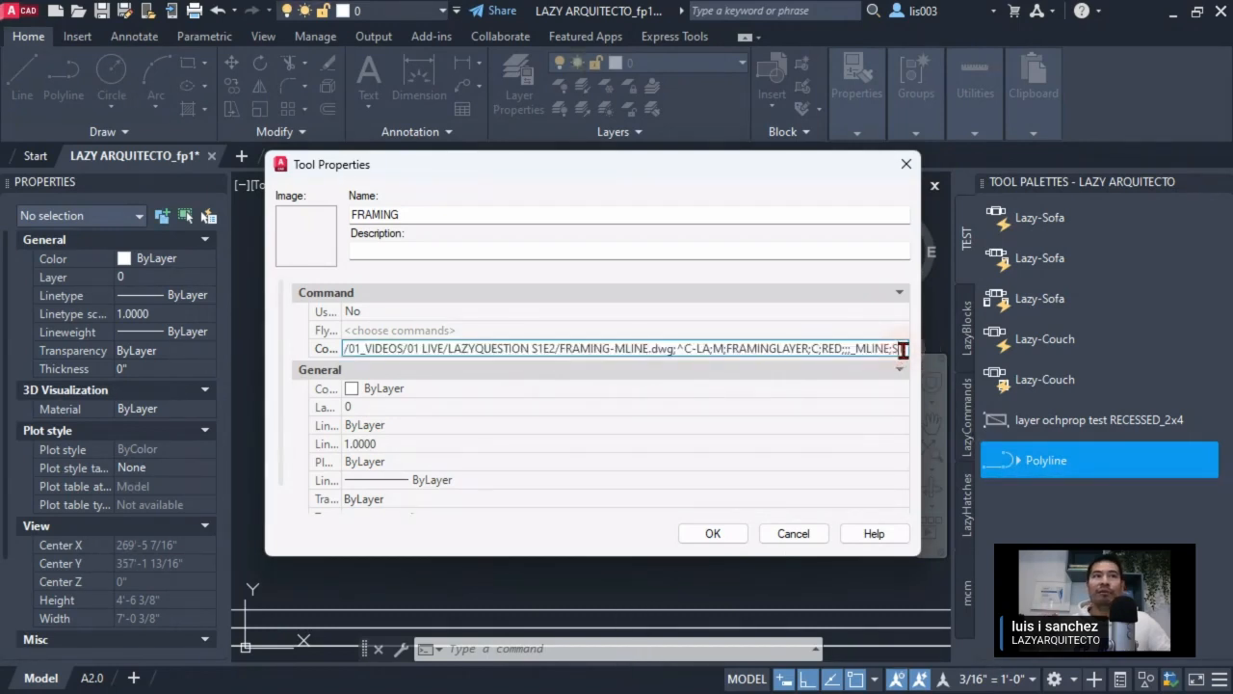
Append the multiline style name FRAMING; after ST; at the end of the command string.
key(Right)
key(Right)
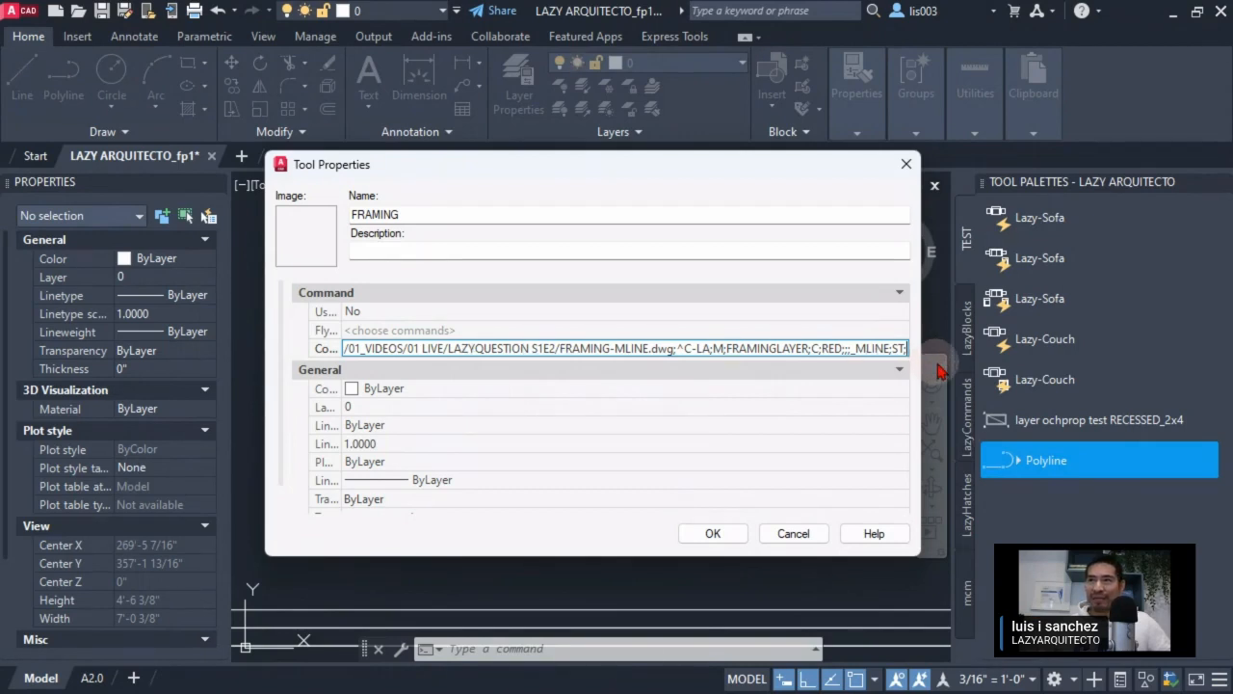
text(framing;)
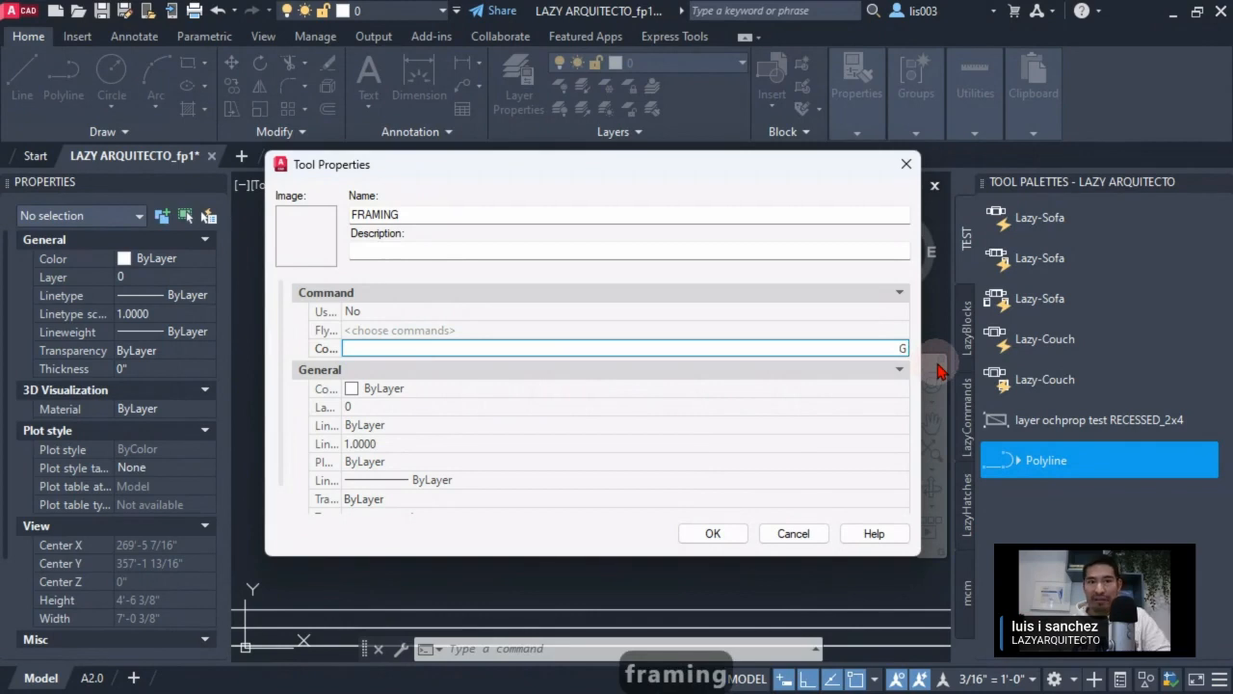
click(878, 348)
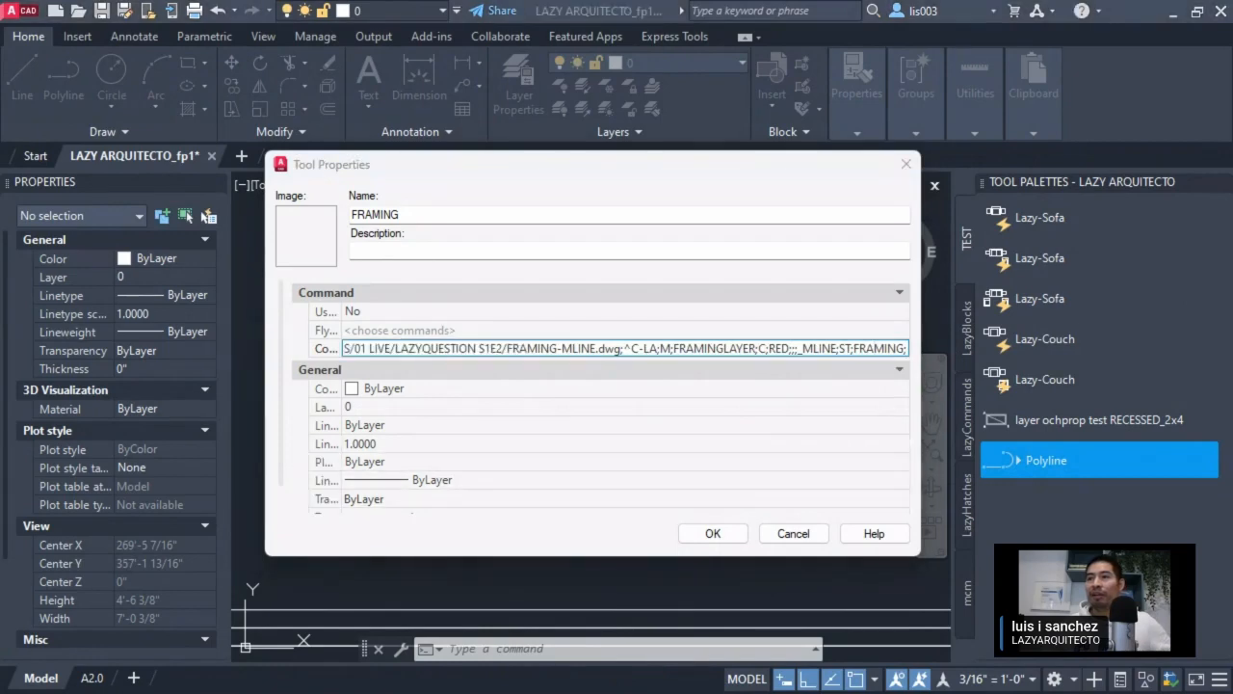
drag(1232, 197, 612, 136)
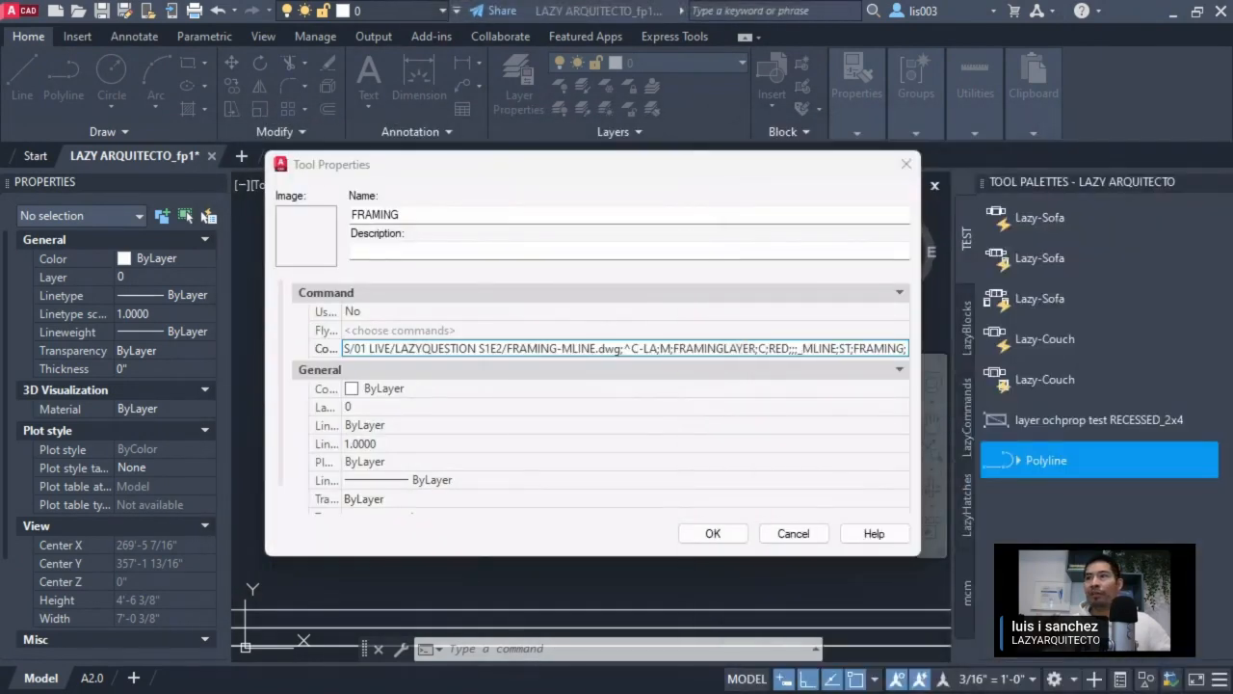
click(906, 348)
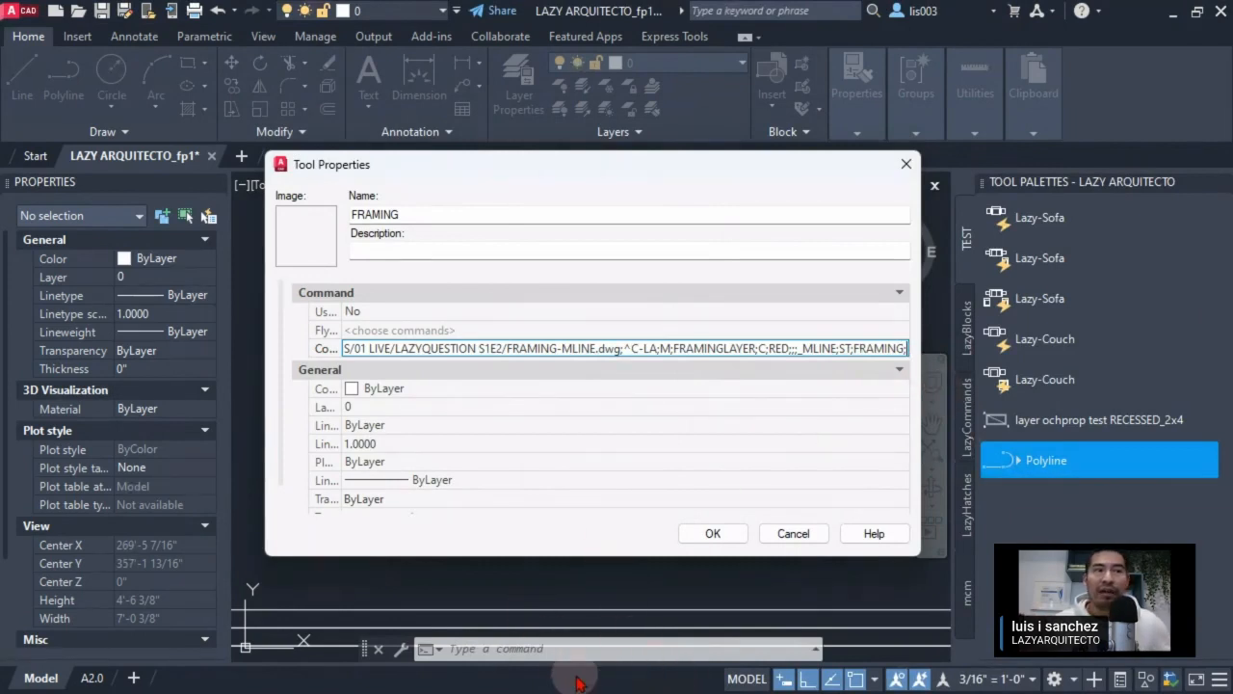
Append SC;2; after FRAMING; in the command string to set the multiline scale to 2.
drag(854, 350, 889, 351)
click(907, 351)
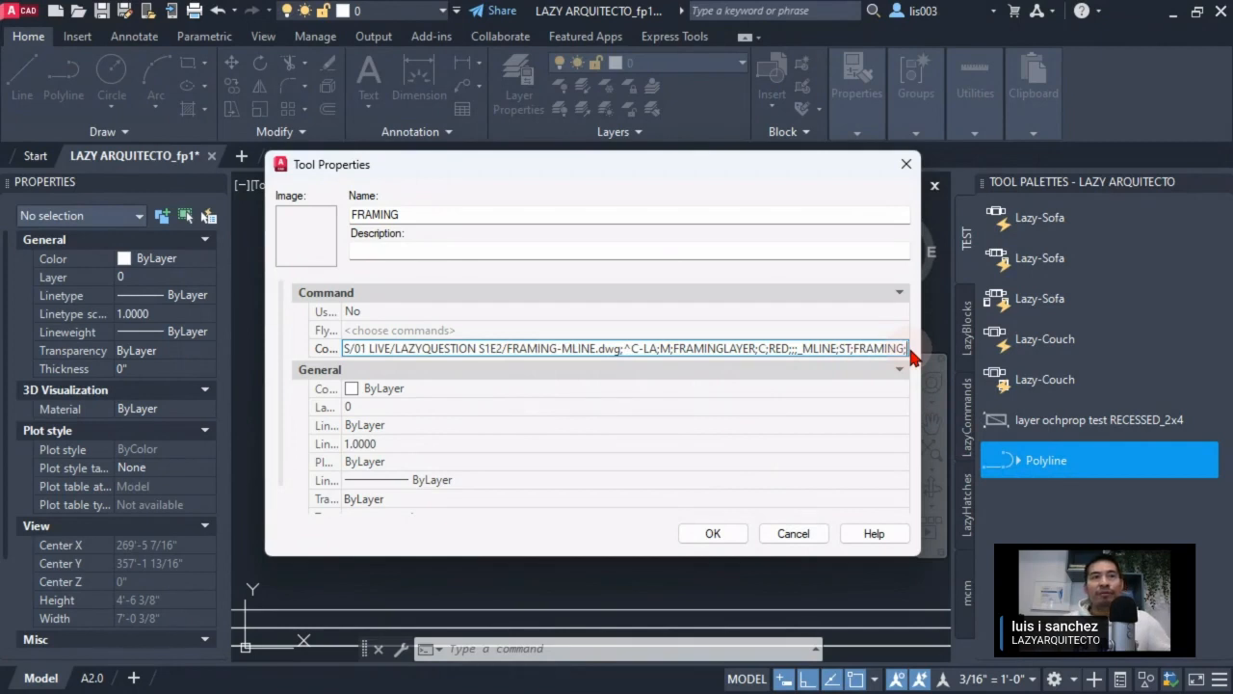
key(BackSpace)
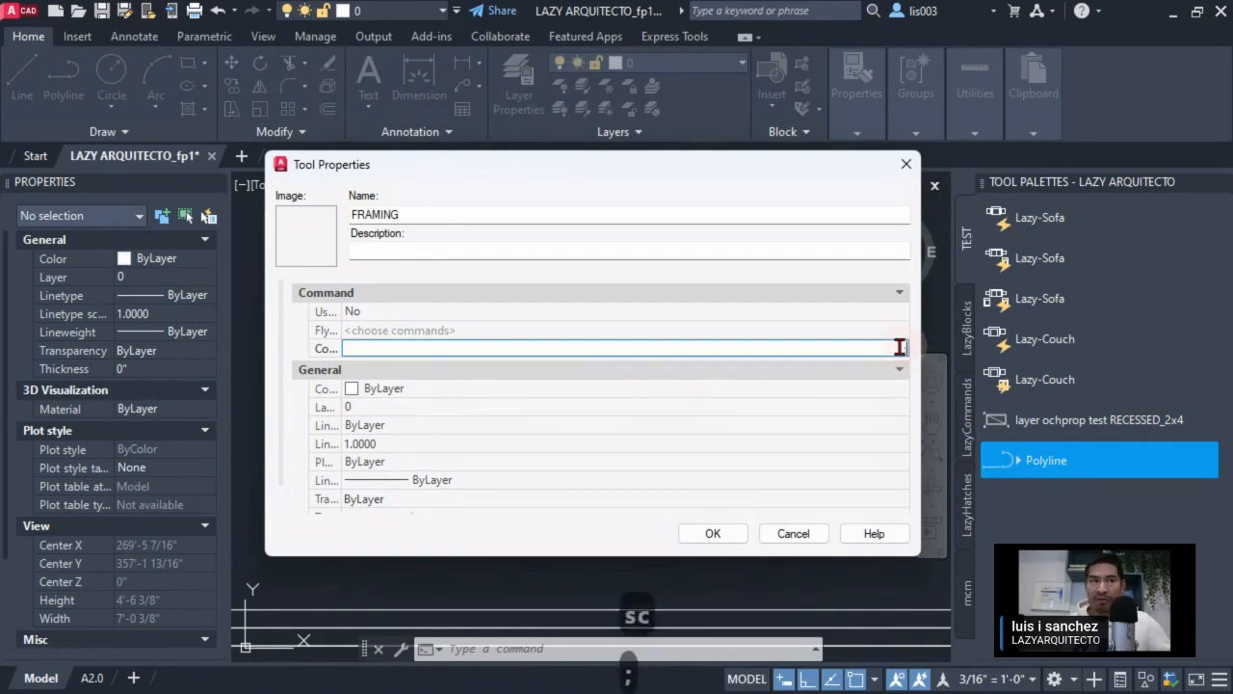
key(ctrl+v)
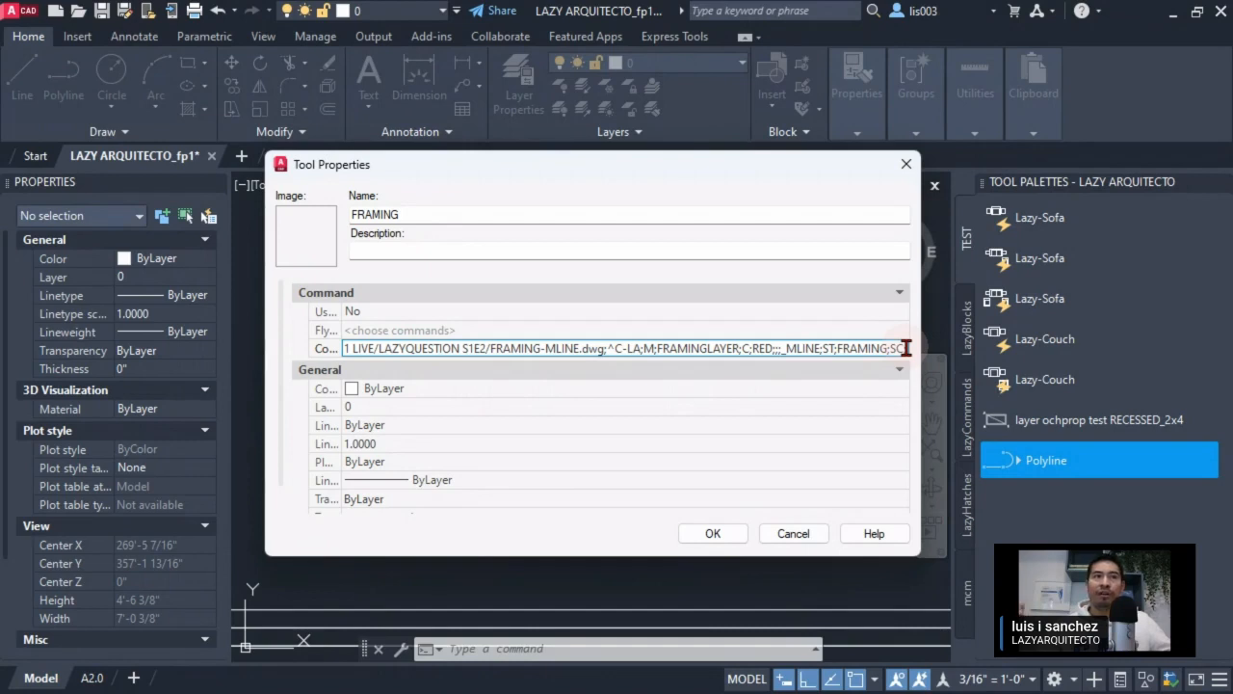
text(2)
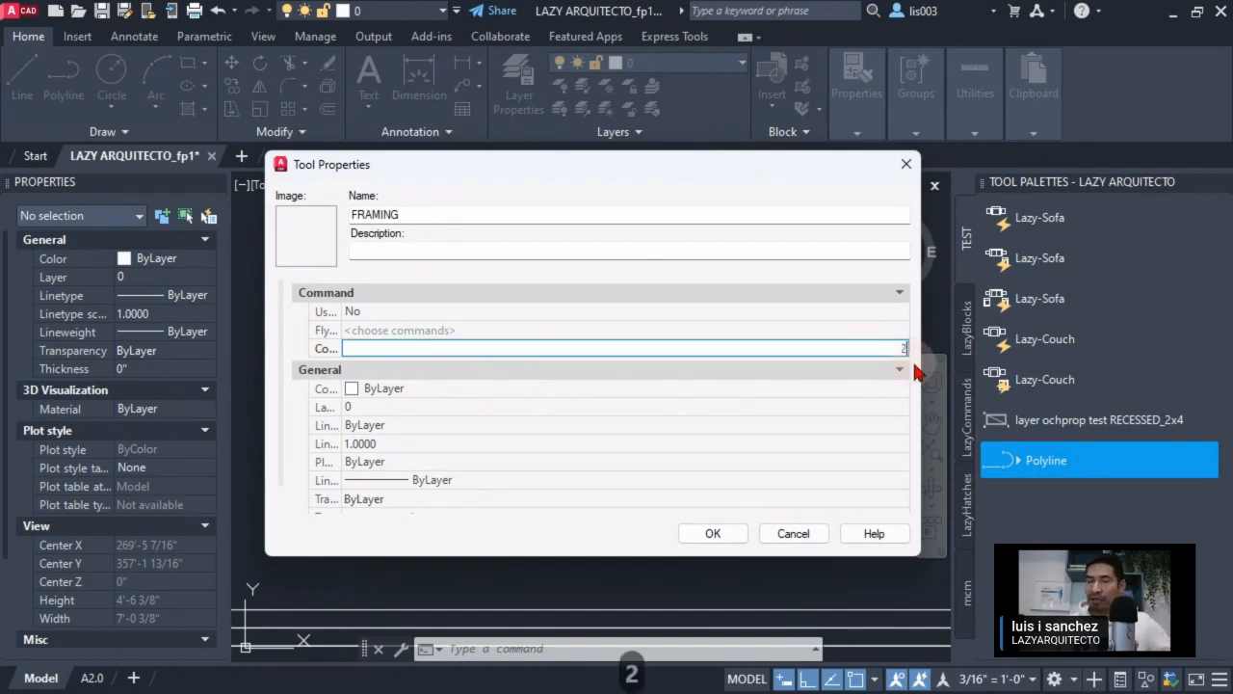
text(;)
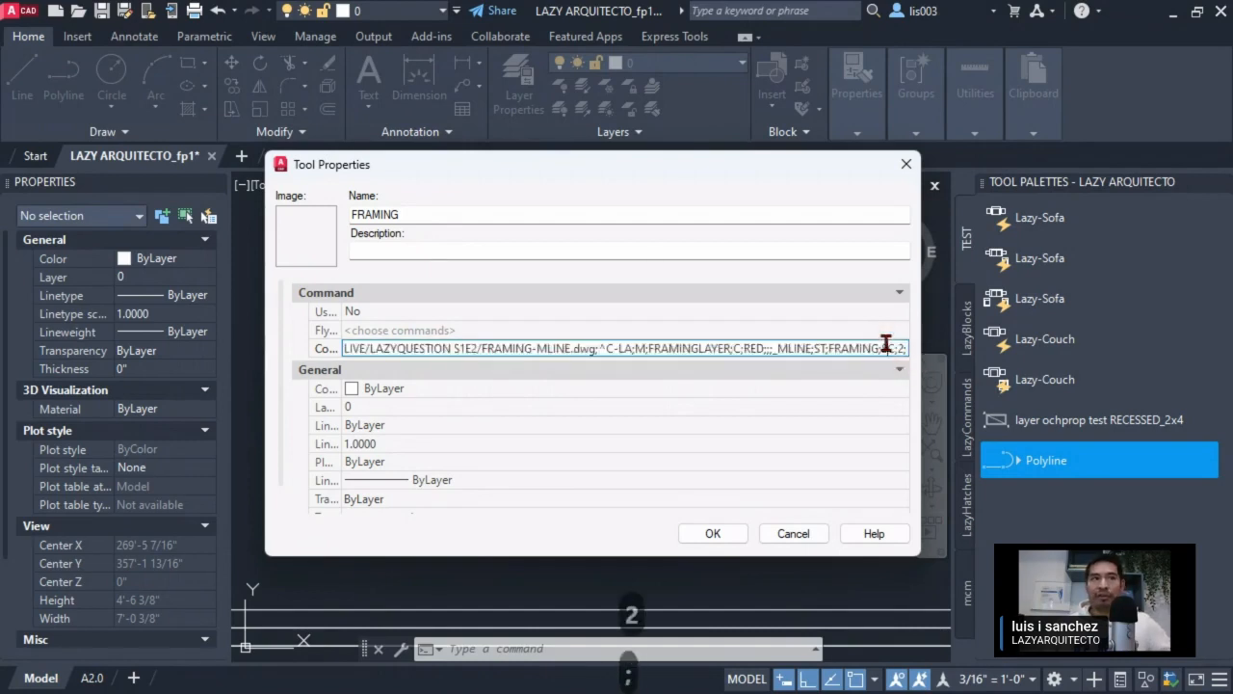
drag(886, 345, 915, 349)
click(906, 347)
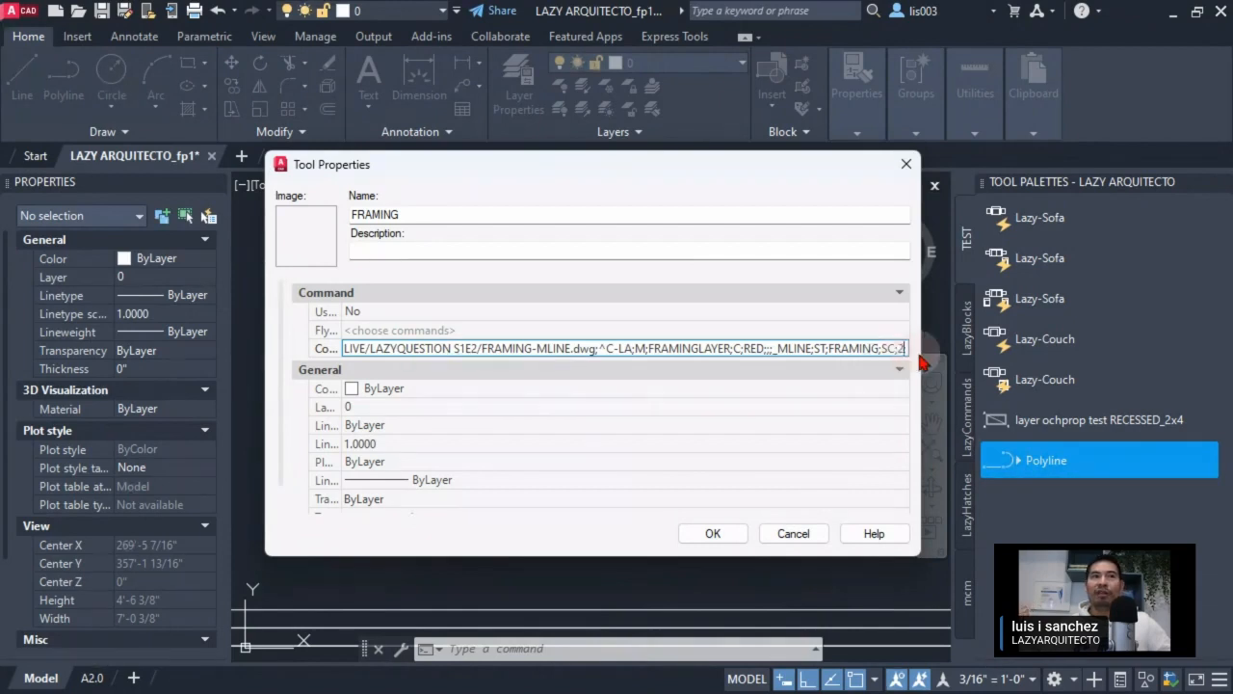
text(;)
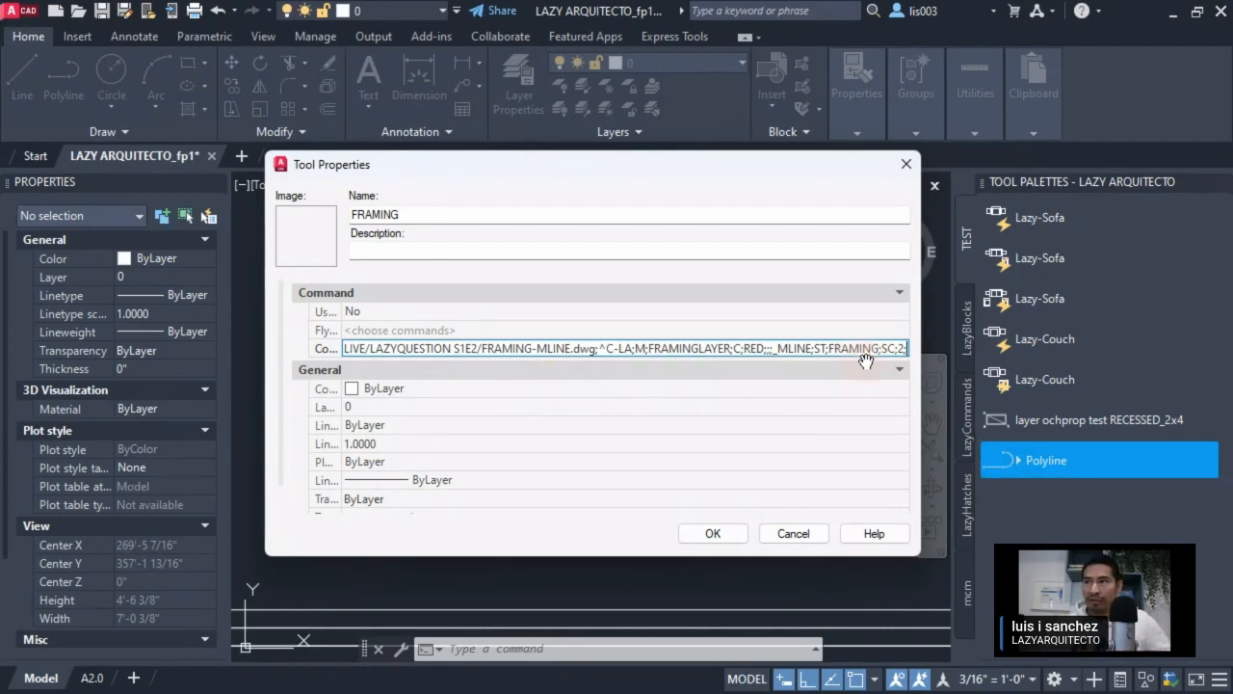
Append J;Z; after SC;2; to set the multiline justification to Zero, and save the FRAMING tool's properties.
text(J)
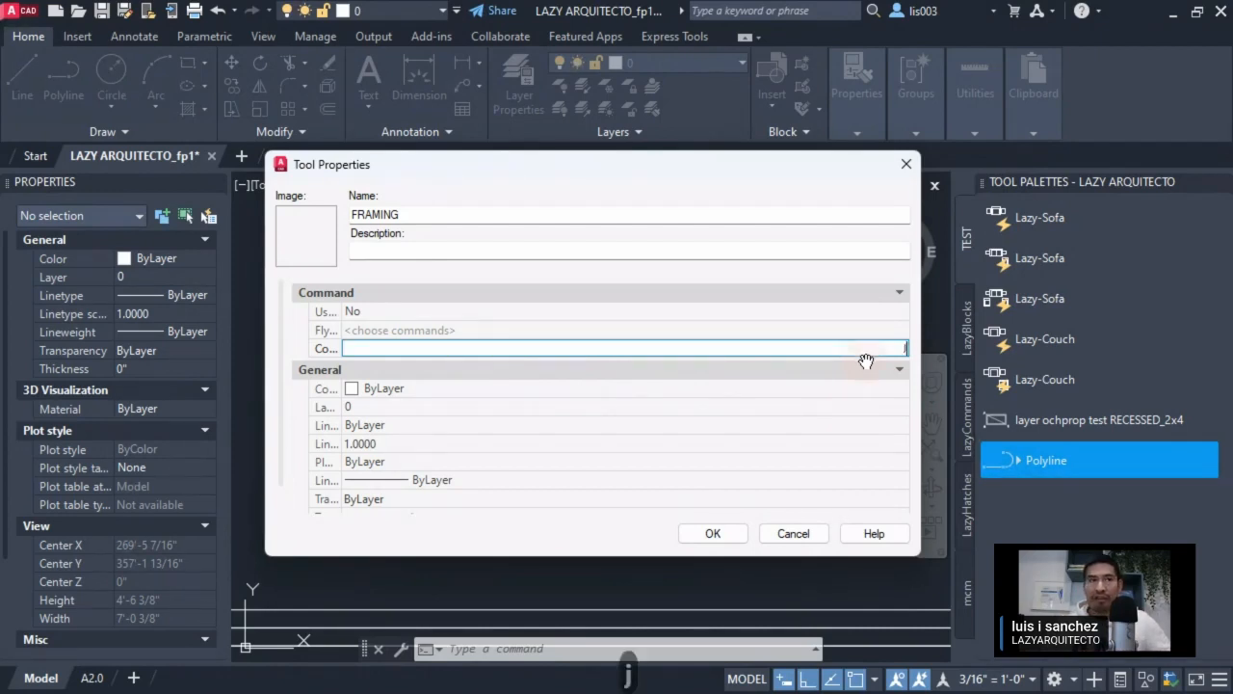
text(;)
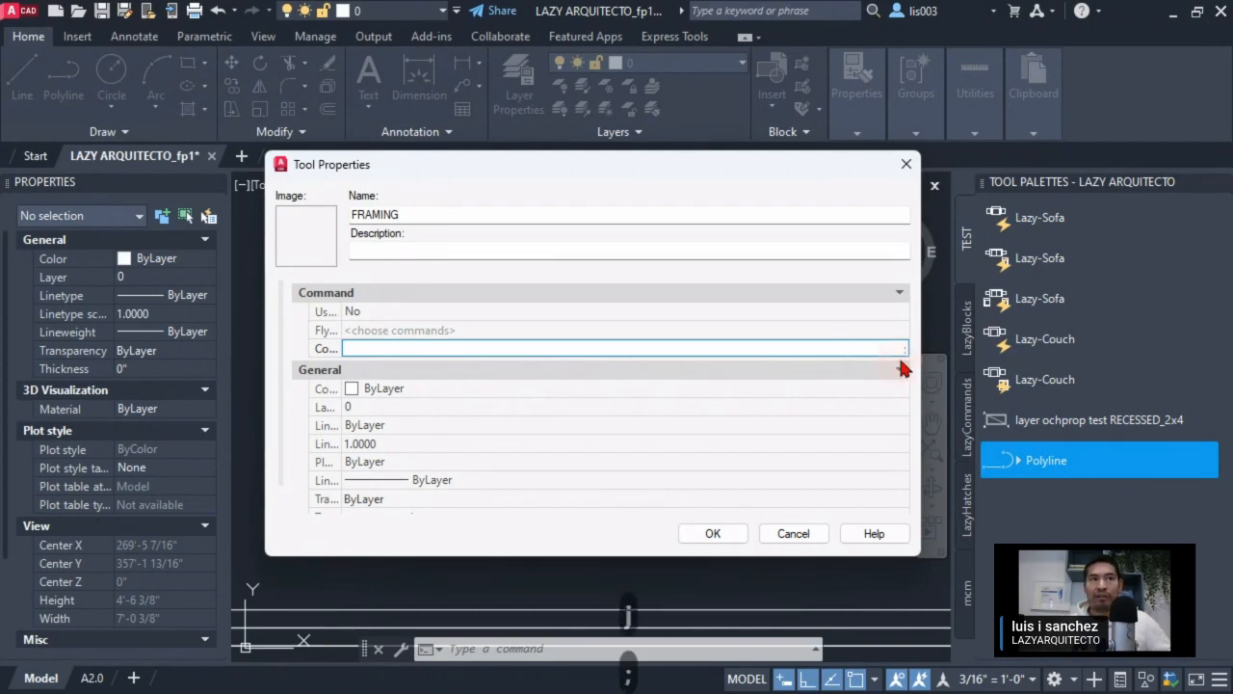
text(Z;)
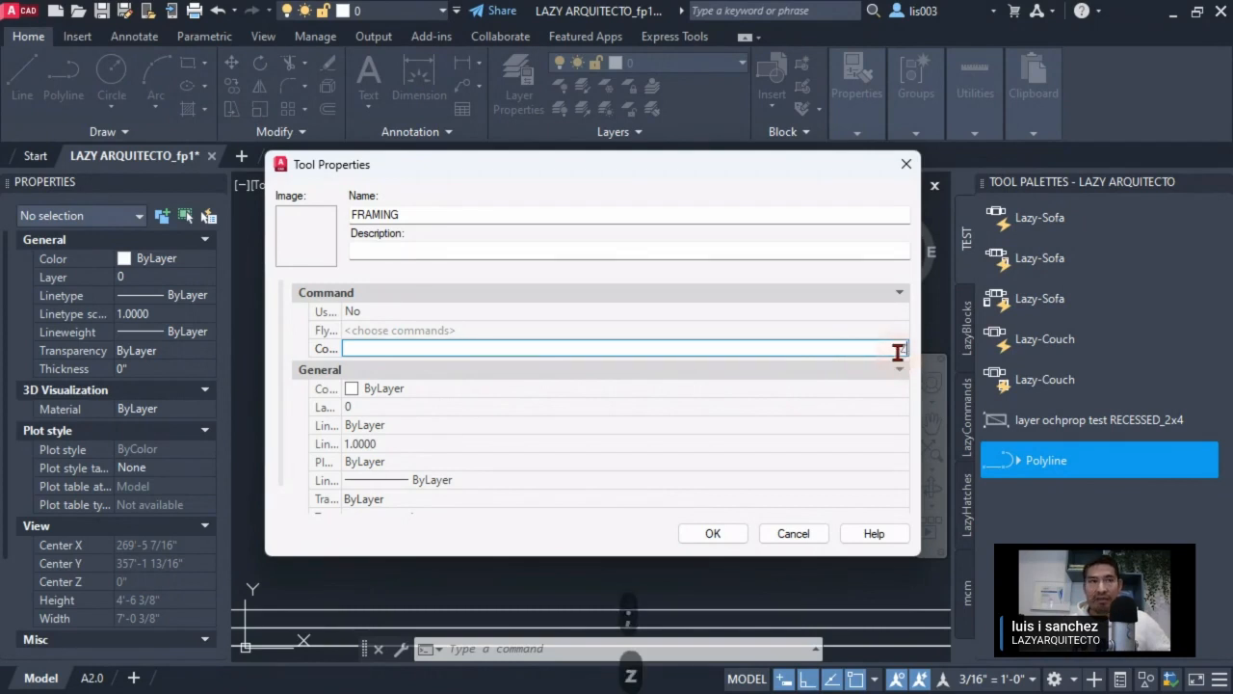
click(896, 353)
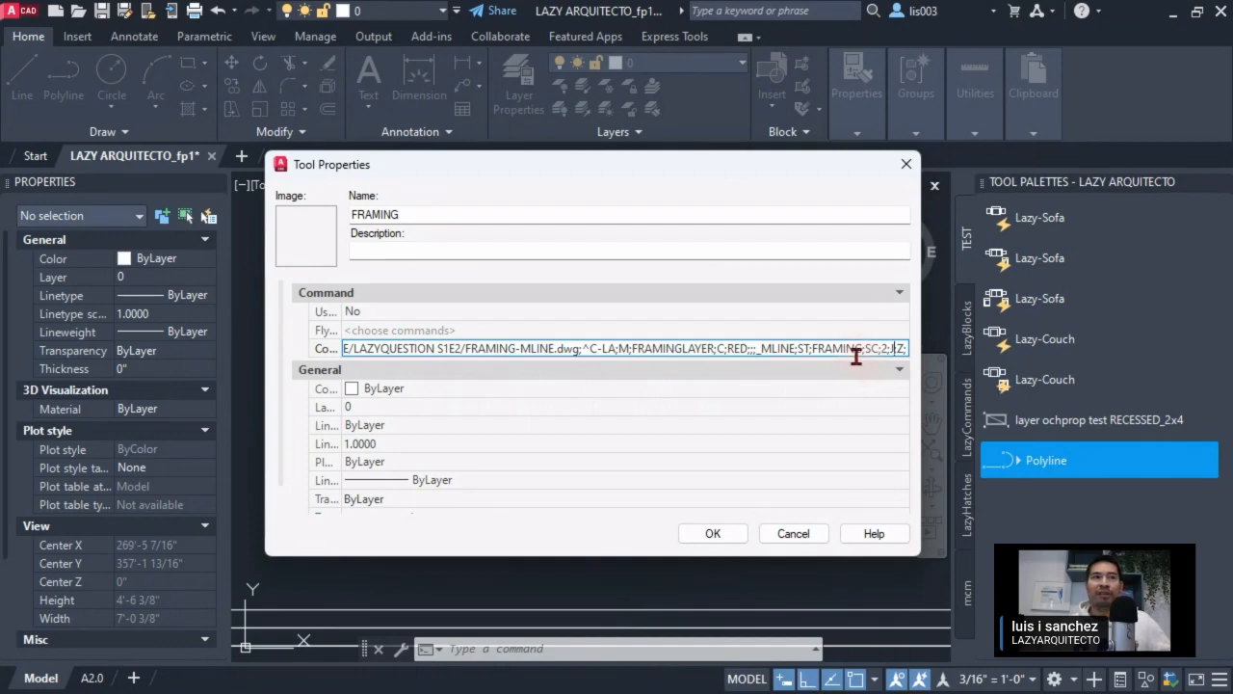
text(;)
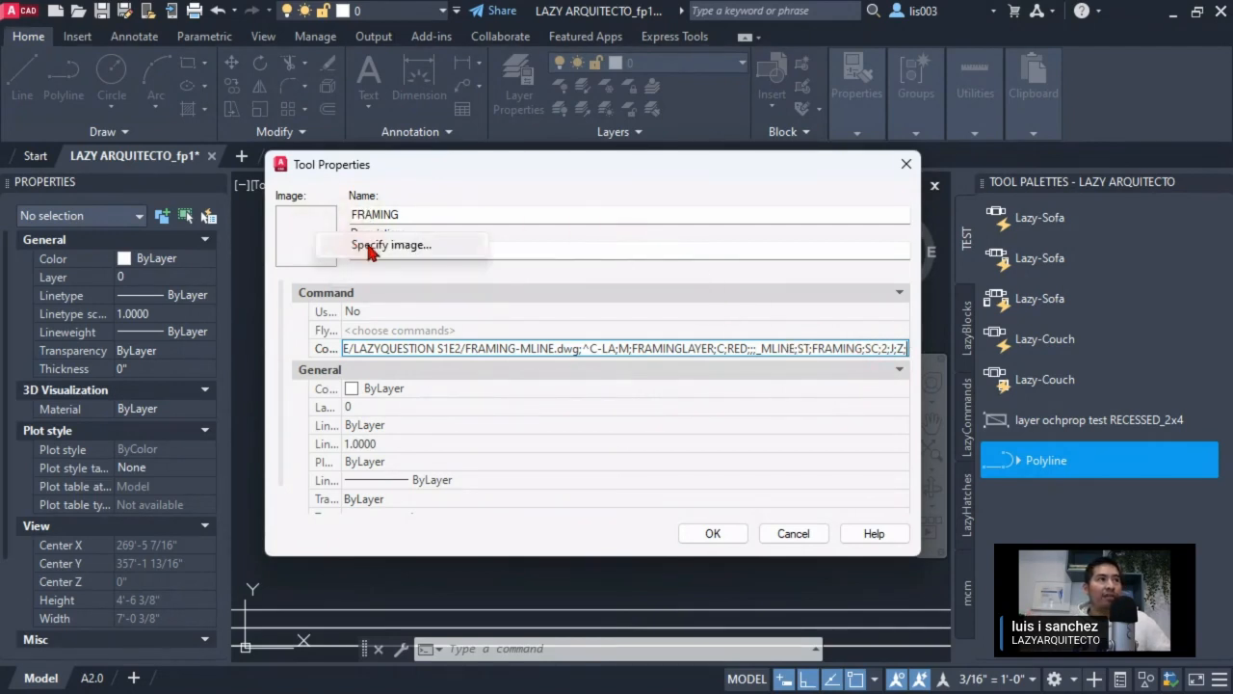
click(315, 227)
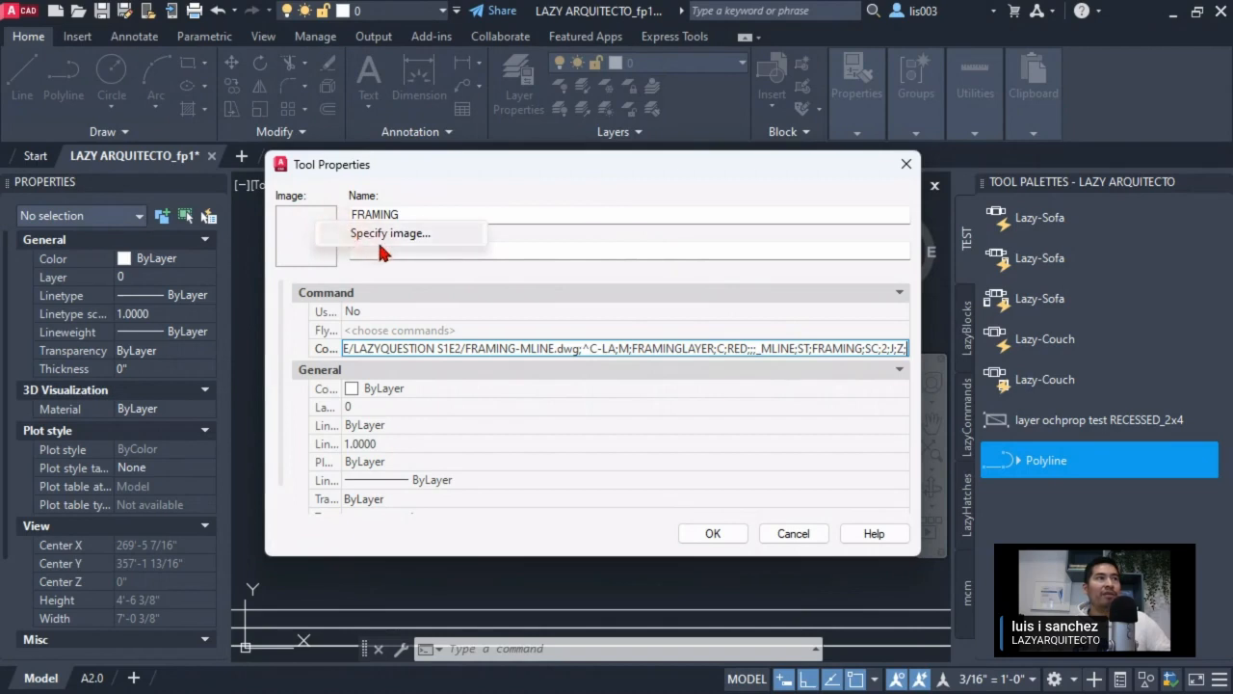
click(387, 251)
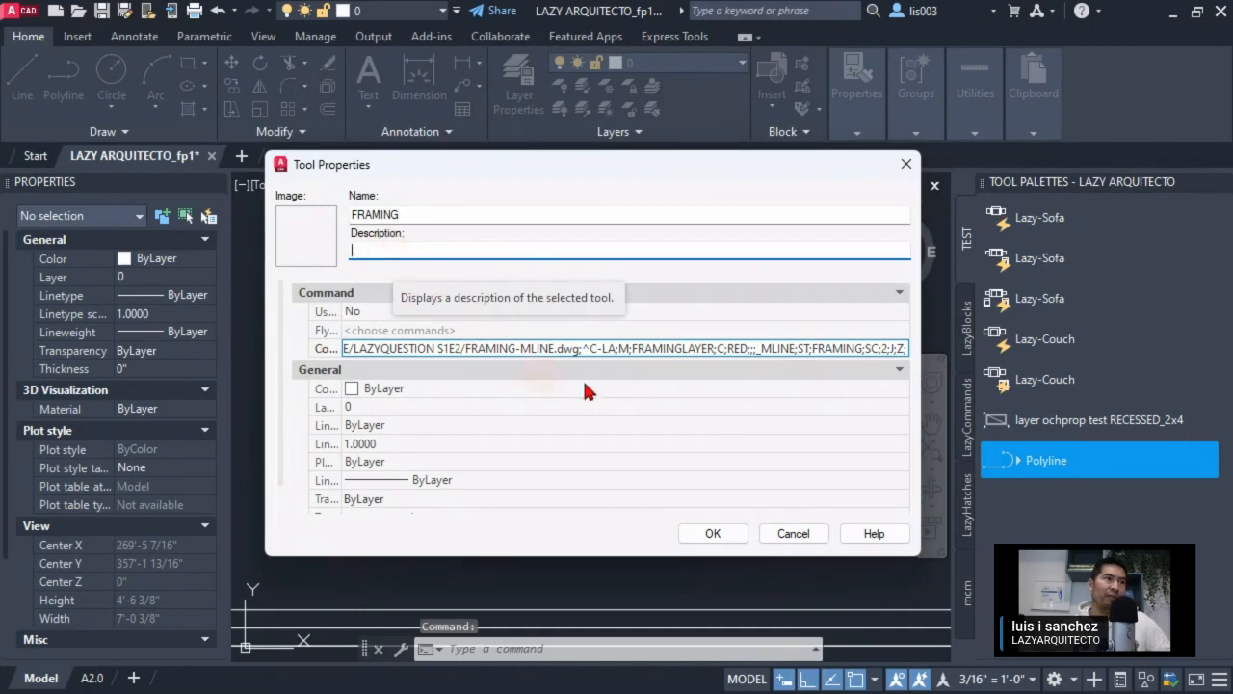
click(710, 535)
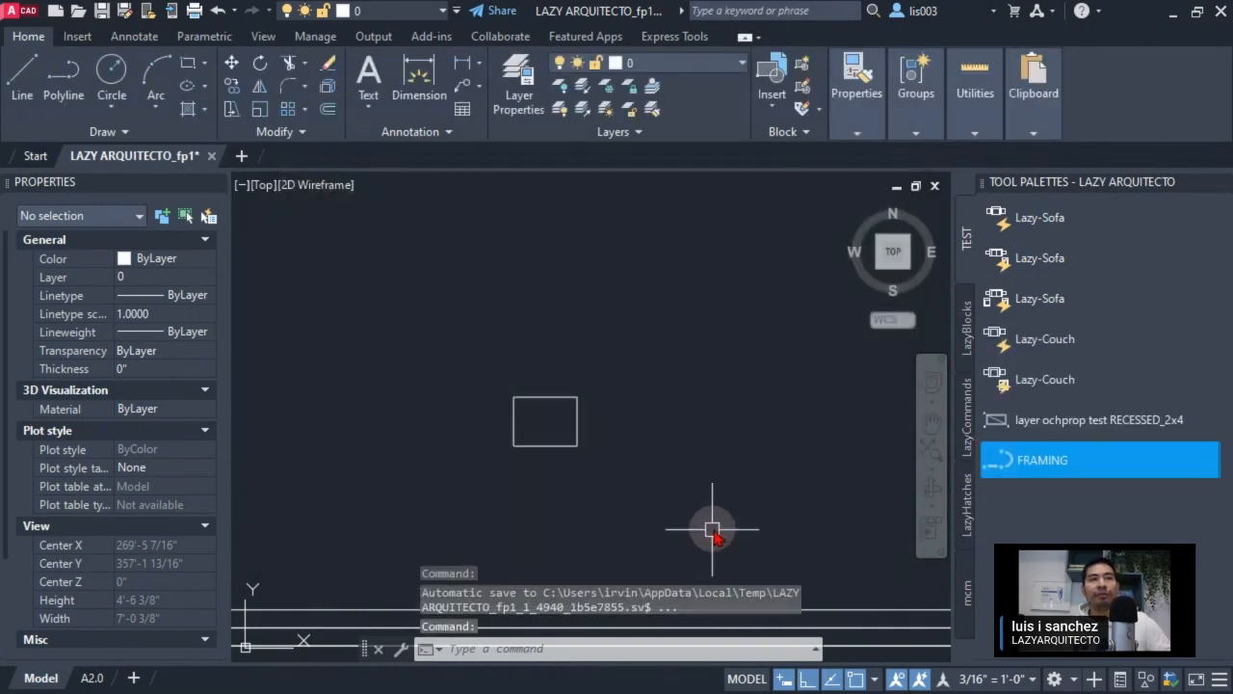
Create a new drawing from the Tutorial-iArch.dwt template and switch it to model space.
scroll(399, 422, down, 4)
mouse_move(591, 399)
middle_down()
mouse_move(504, 419)
mouse_move(447, 415)
middle_up()
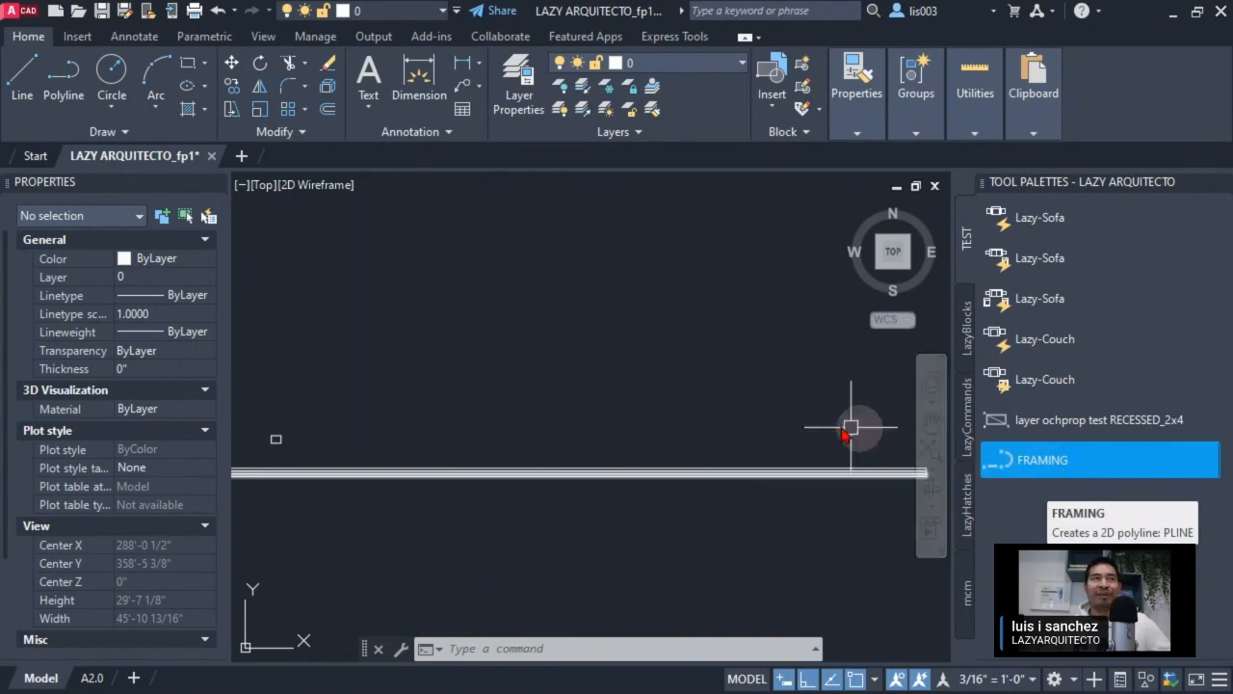
middle_drag(565, 317, 507, 331)
scroll(472, 342, down, 6)
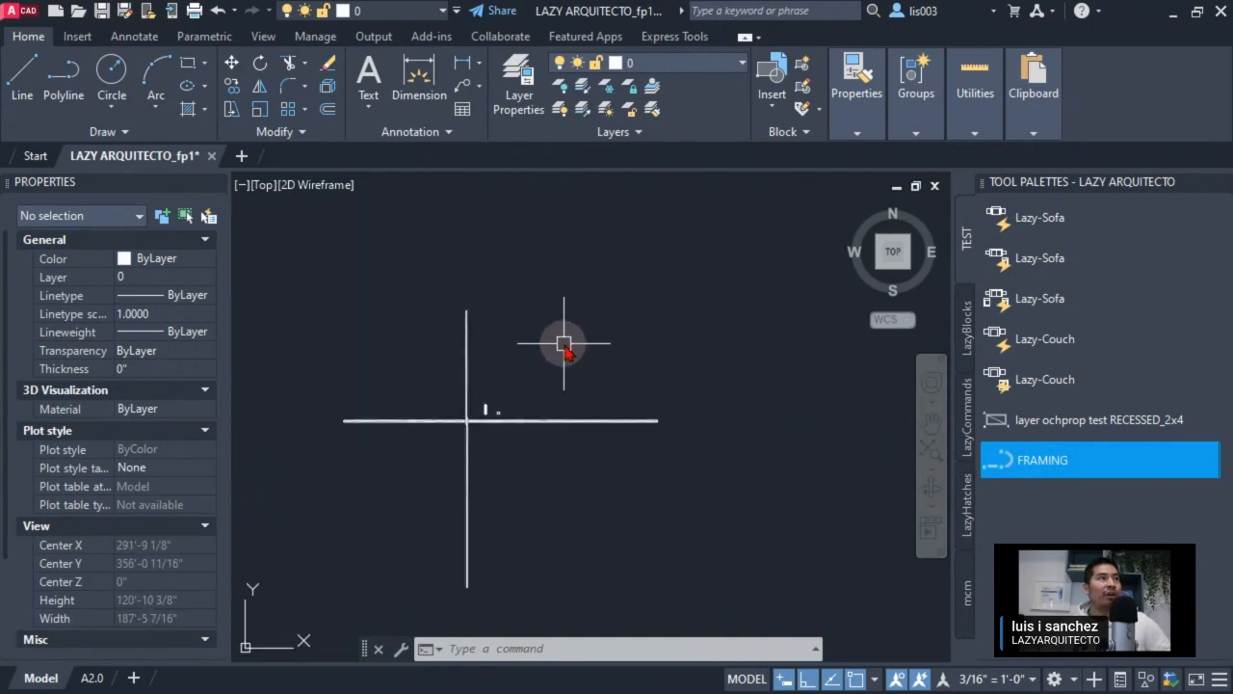
click(15, 11)
mouse_move(69, 123)
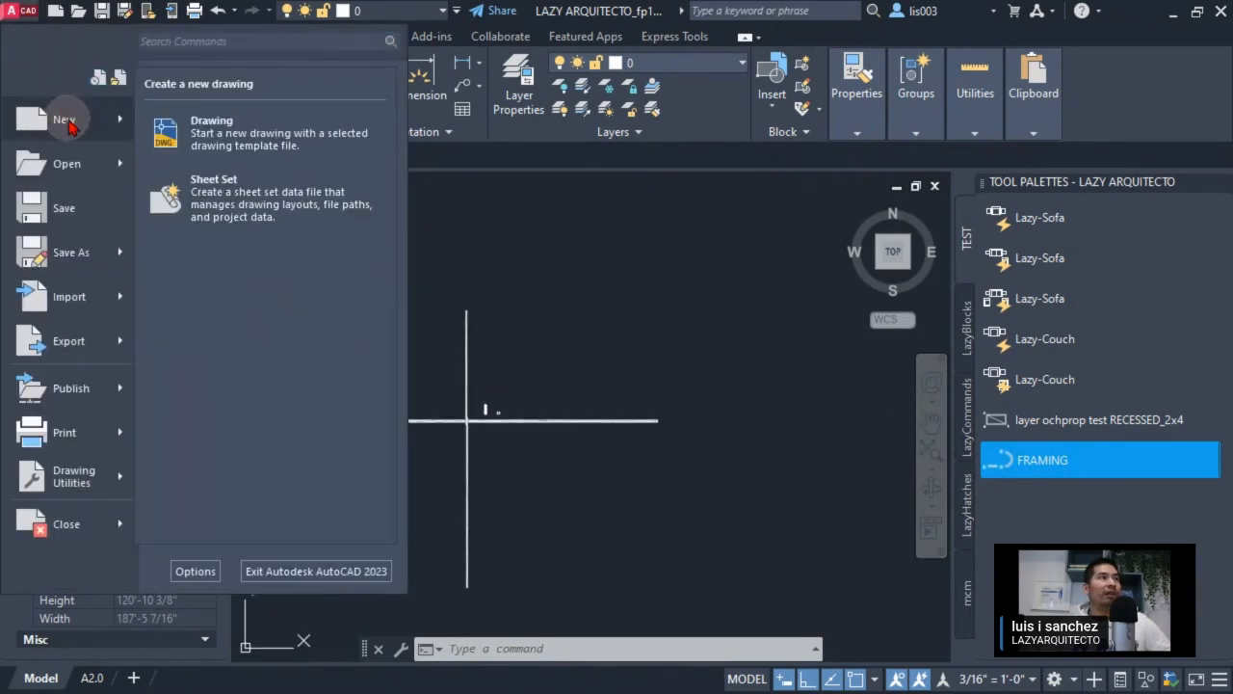
click(209, 140)
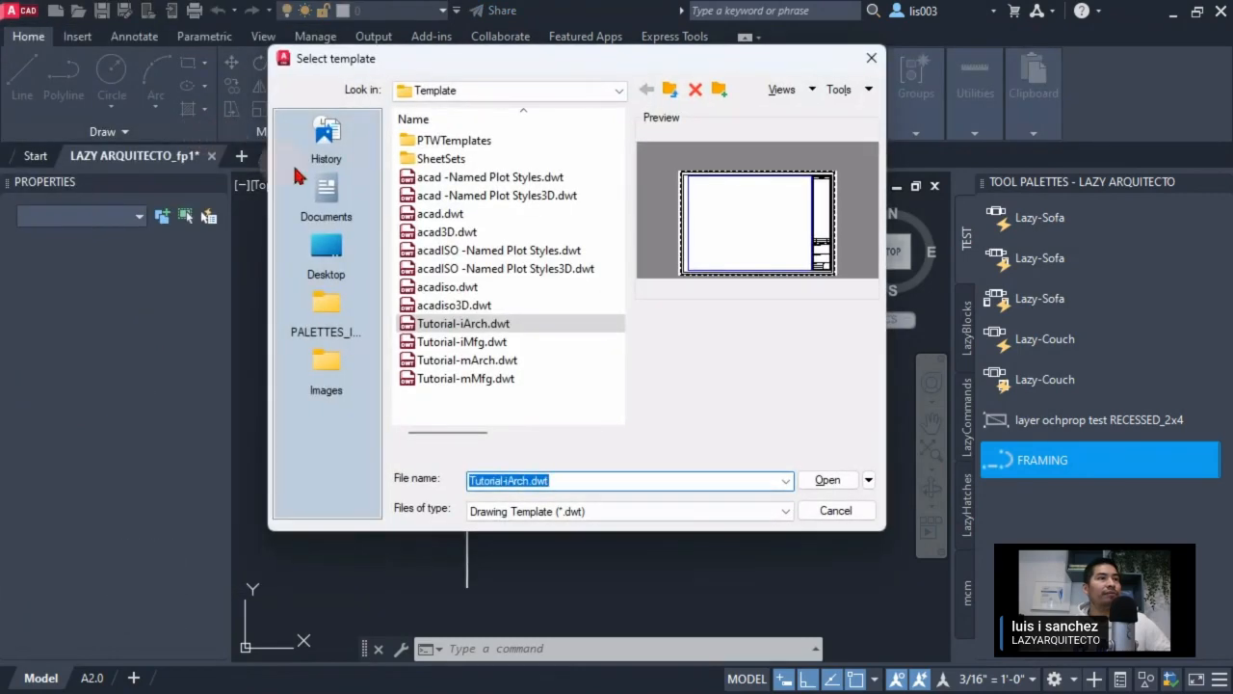
click(826, 484)
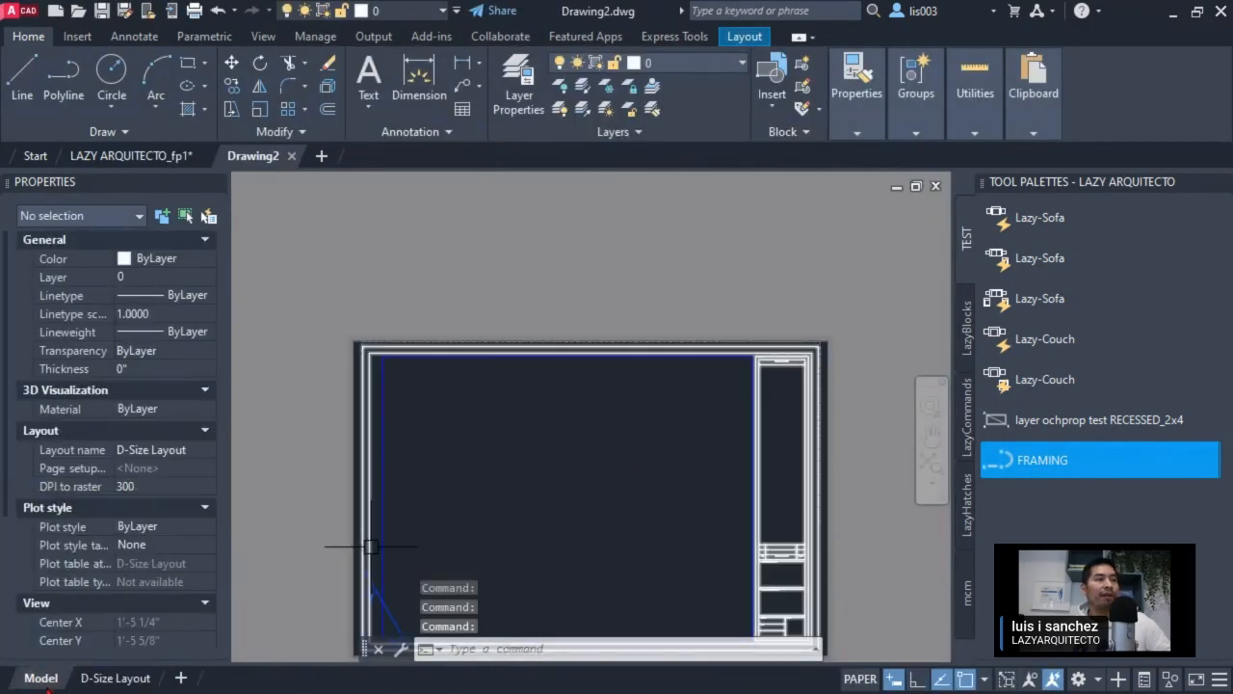
click(40, 679)
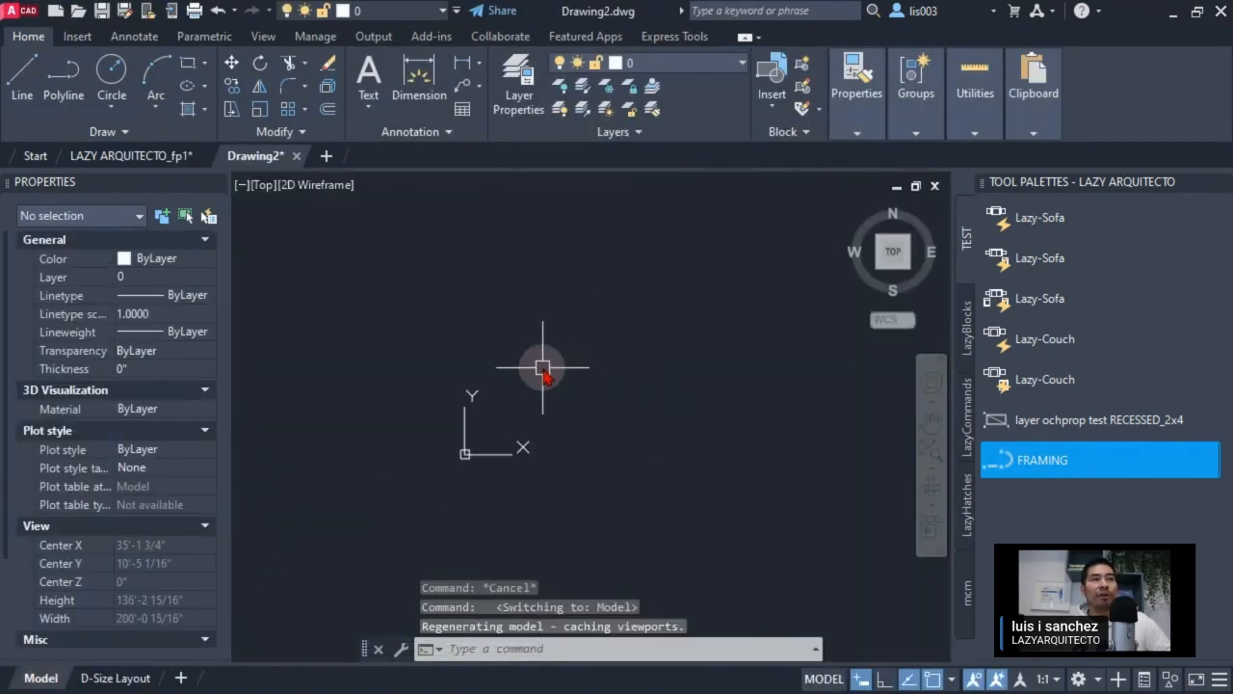
Draw a two-segment test multiline in model space with the STANDARD style using the MLINE command.
scroll(543, 371, up, 2)
middle_drag(542, 371, 516, 390)
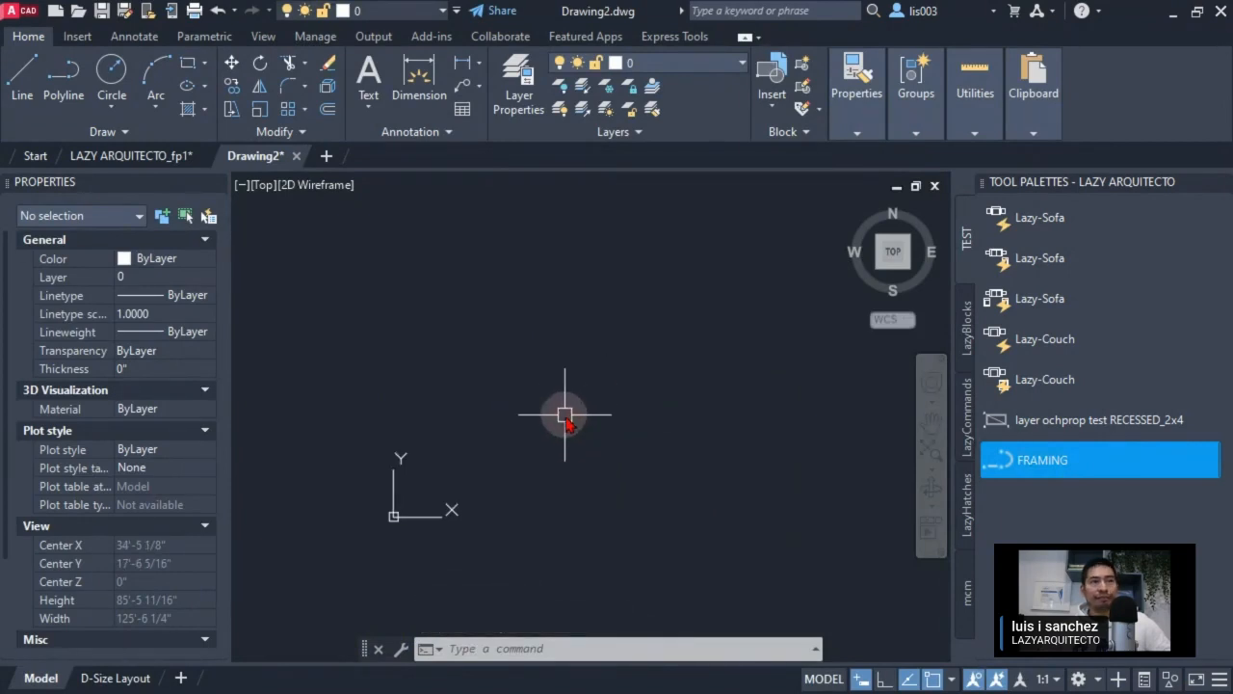
text(ml)
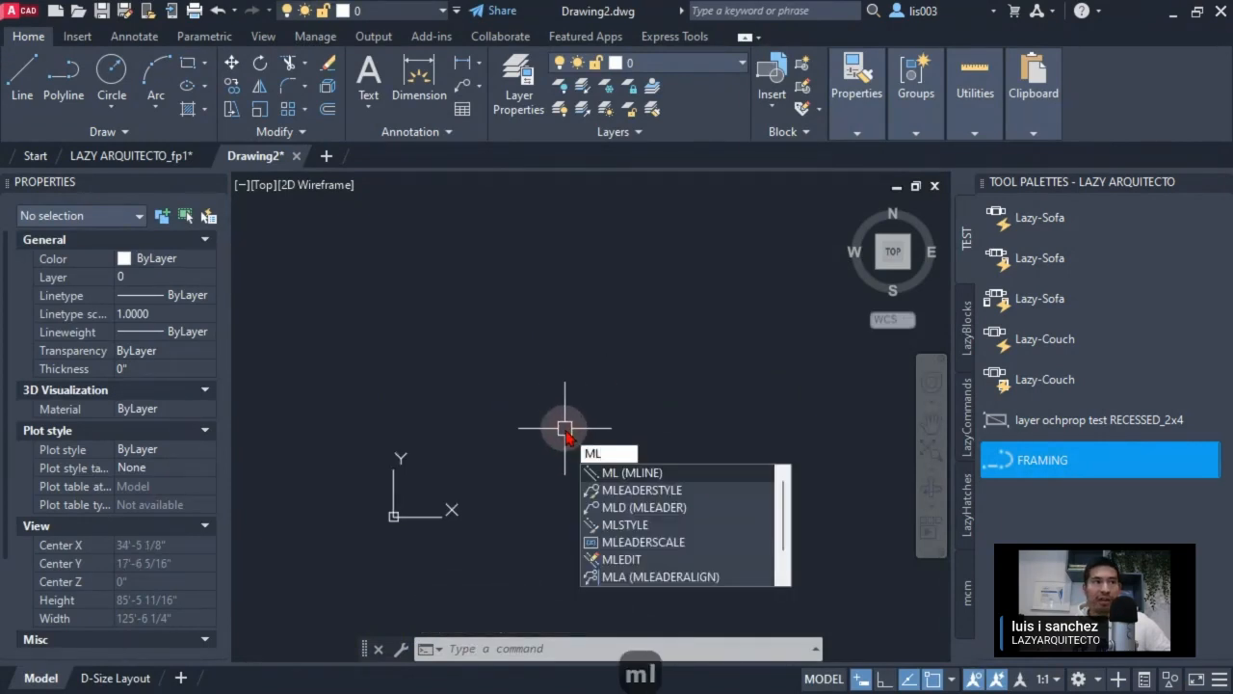
key(Return)
click(551, 477)
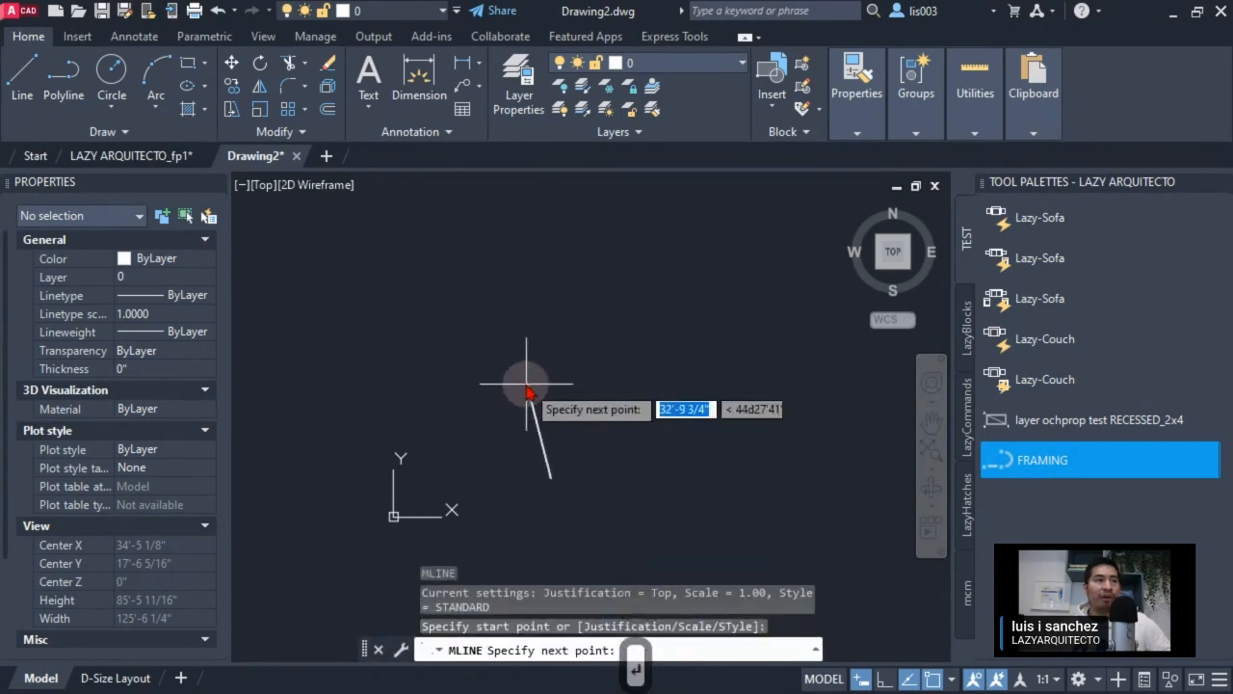
click(527, 384)
scroll(581, 404, up, 5)
key(Return)
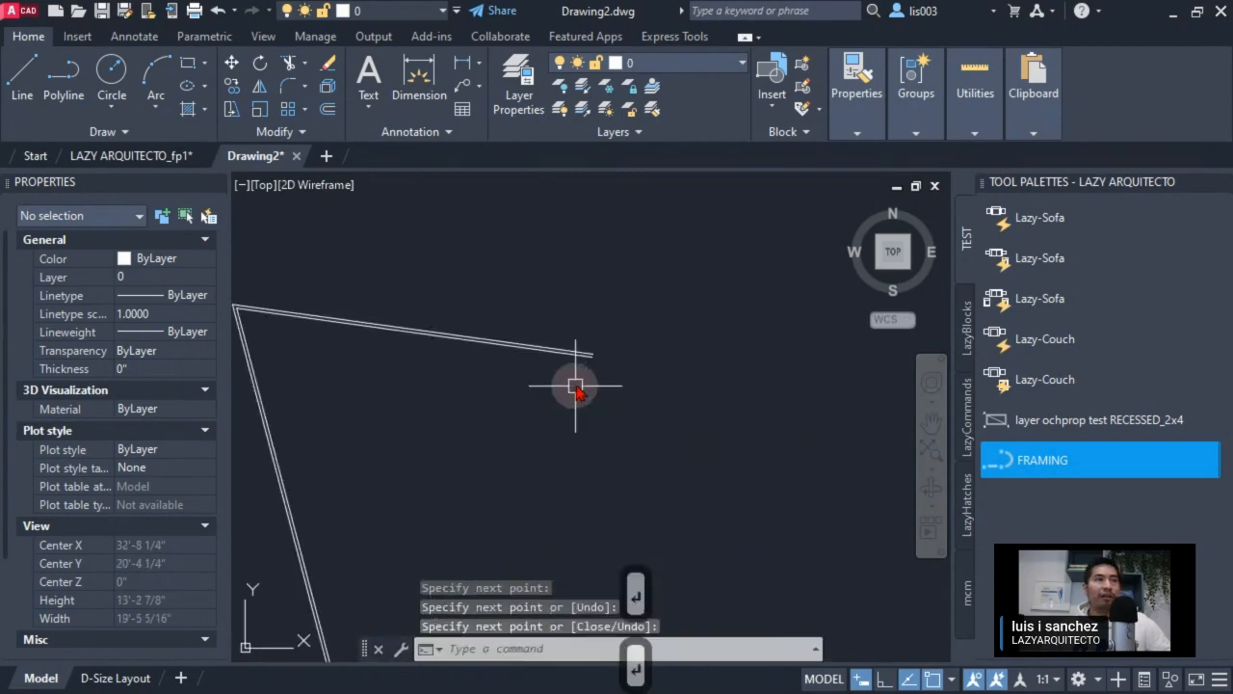
scroll(578, 376, up, 8)
scroll(433, 358, down, 6)
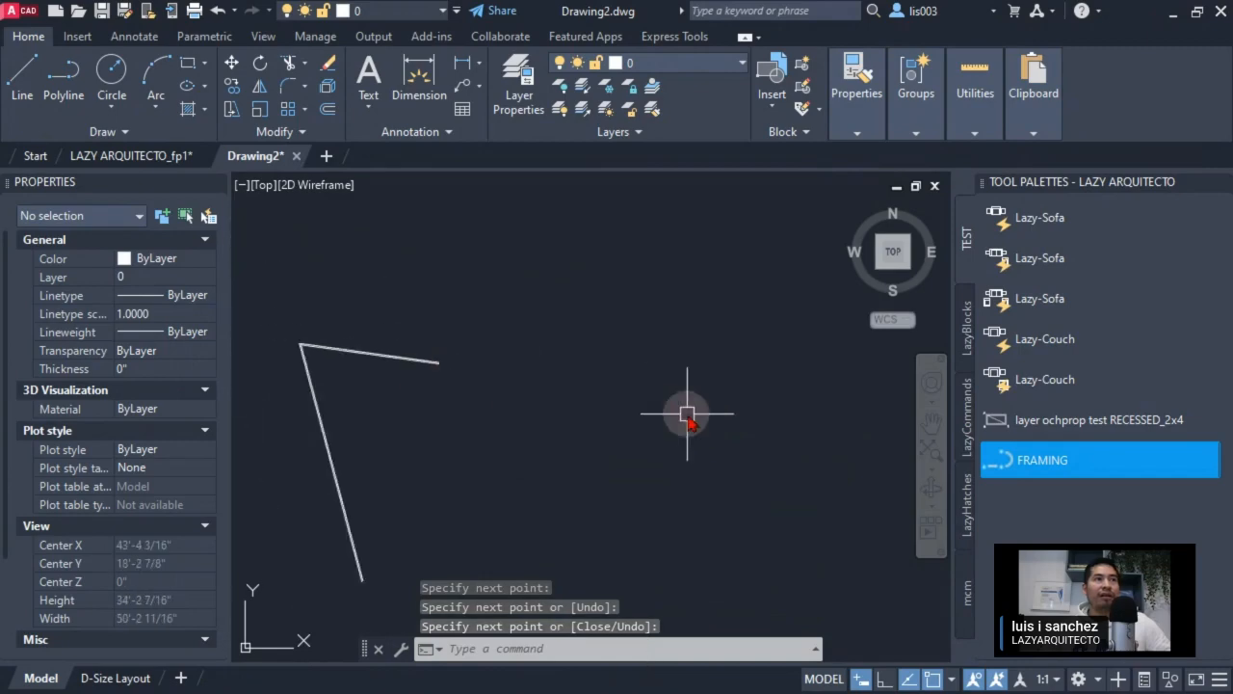
Run the FRAMING palette tool in the new drawing to test its macro, and reopen the tool's properties.
click(1043, 462)
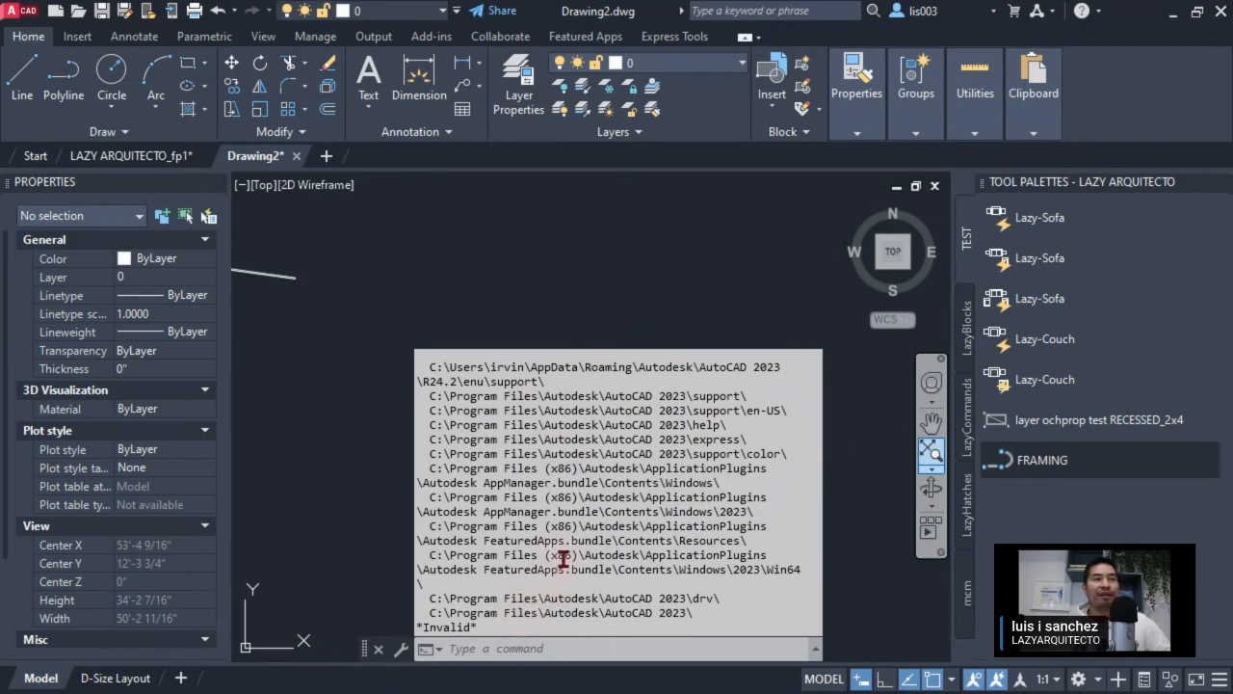
scroll(556, 557, up, 2)
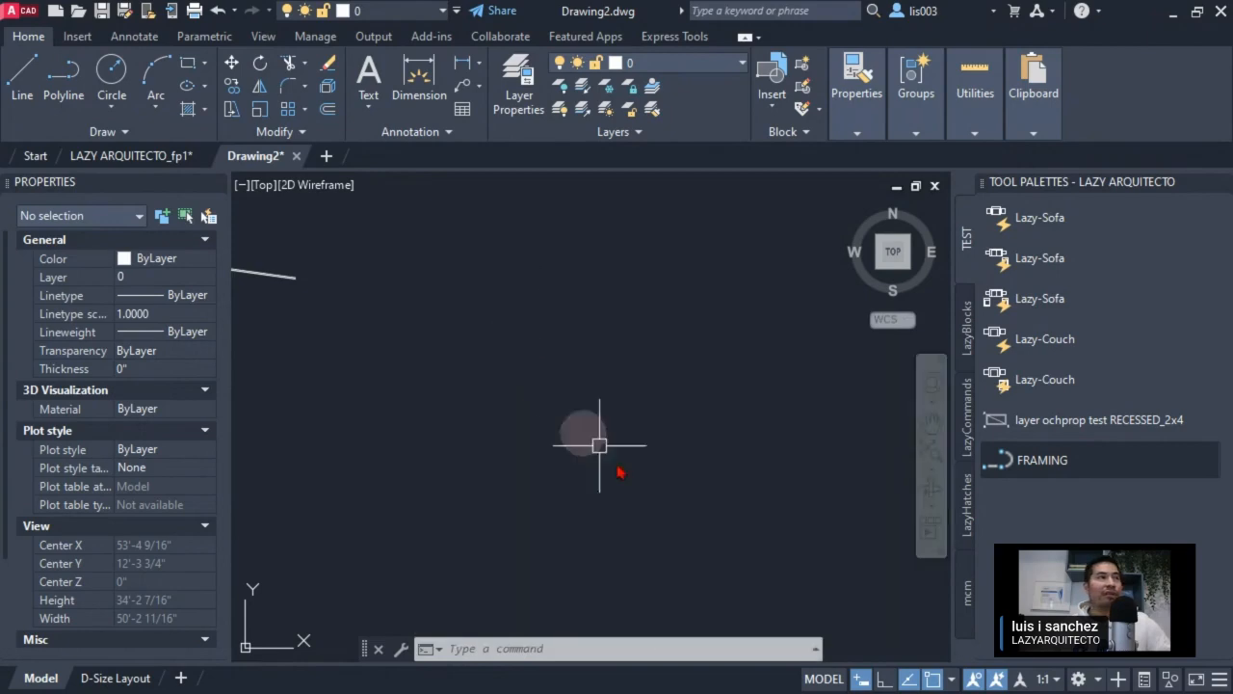
right_click(1035, 464)
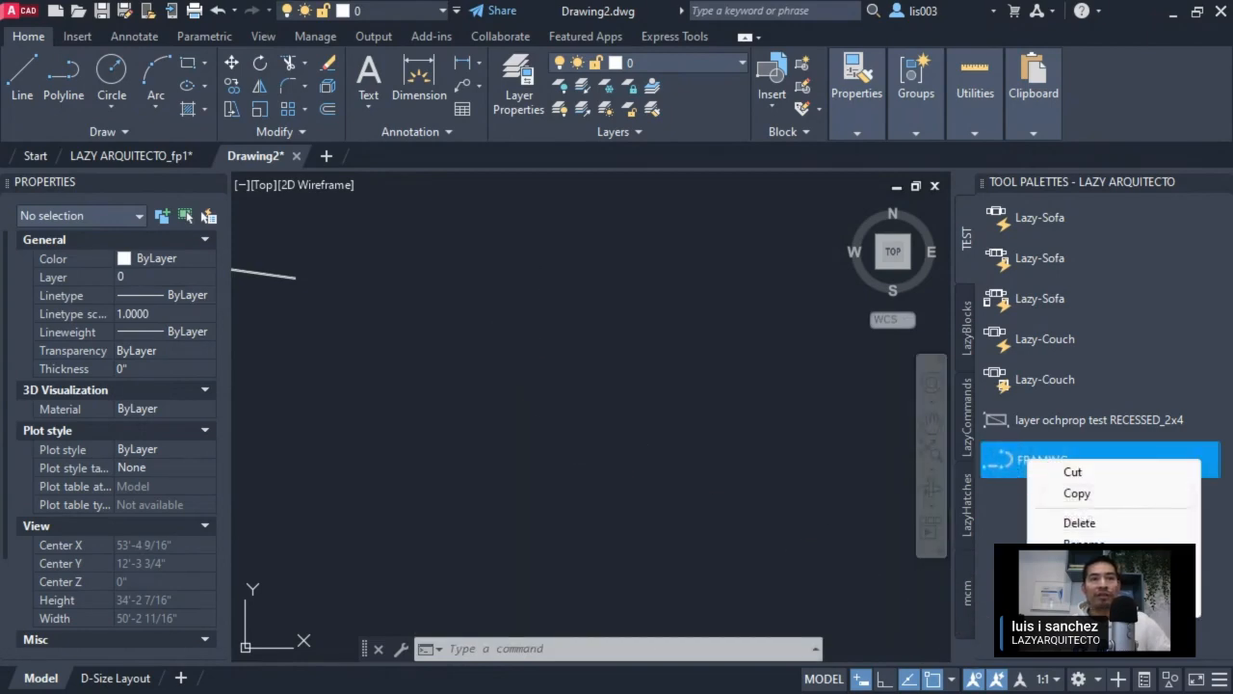
click(1070, 605)
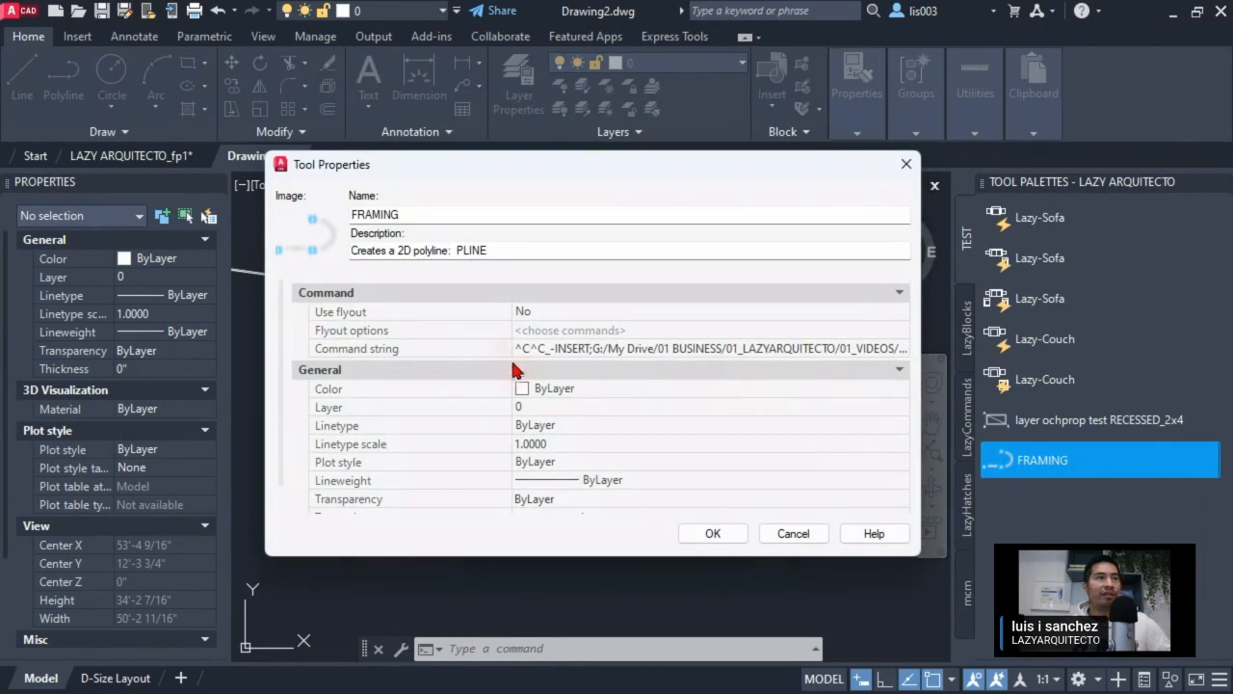
Insert an opening quotation mark before the G:/My Drive file path in the FRAMING tool's command string.
drag(510, 353, 339, 353)
click(483, 349)
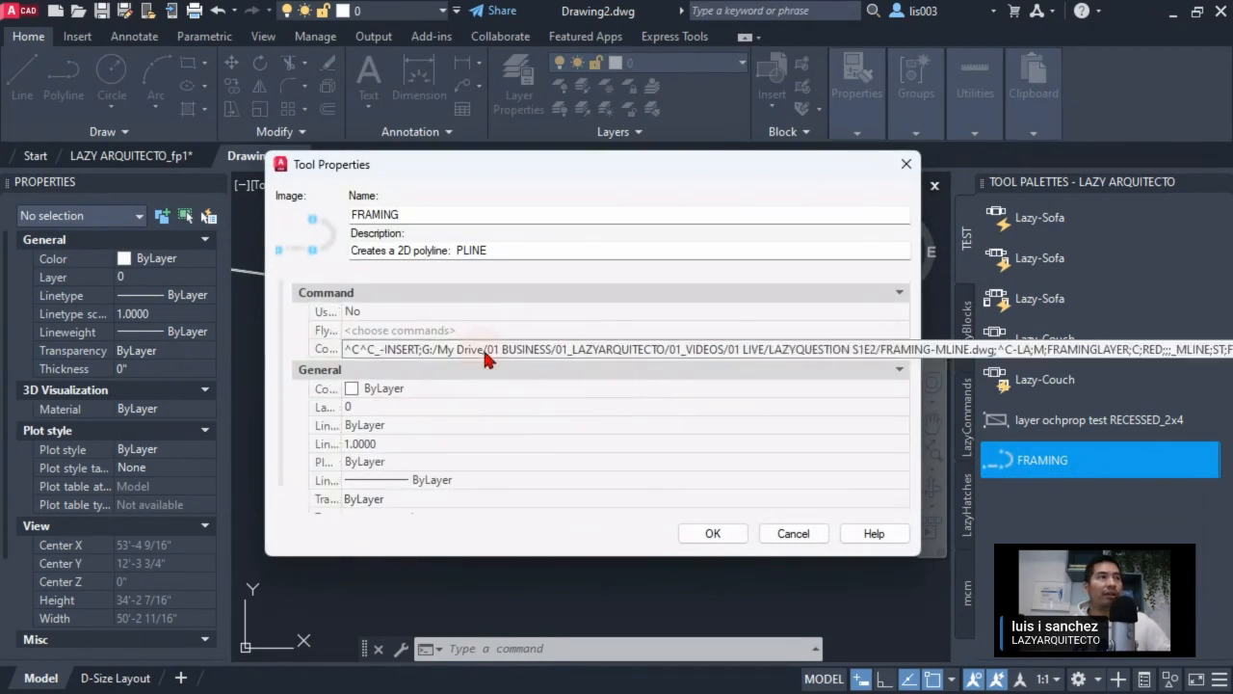
text(^C^C)
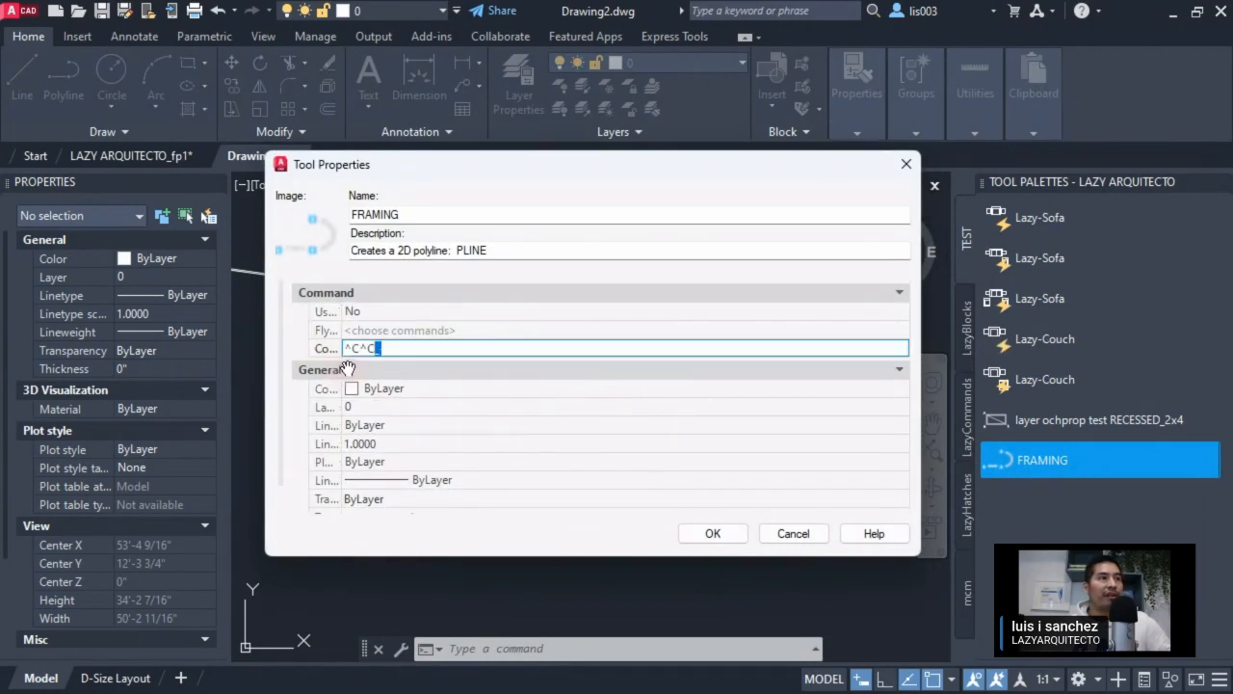
click(403, 361)
click(444, 351)
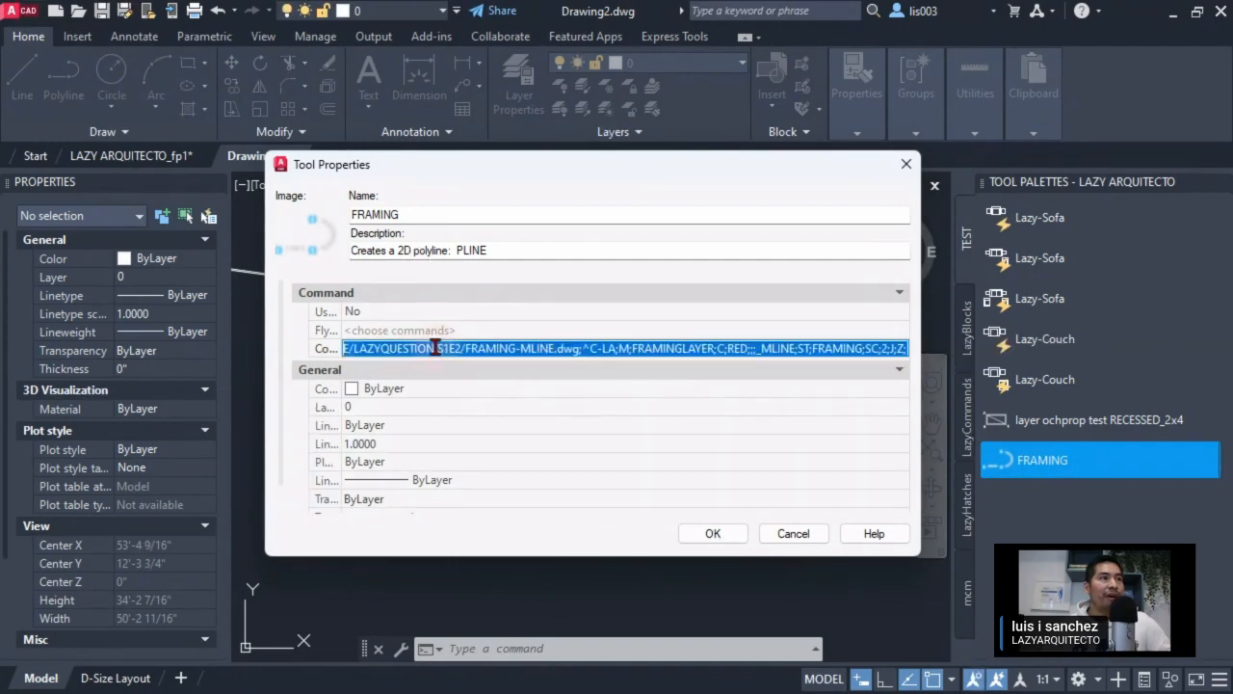
drag(435, 348, 366, 347)
key(Home)
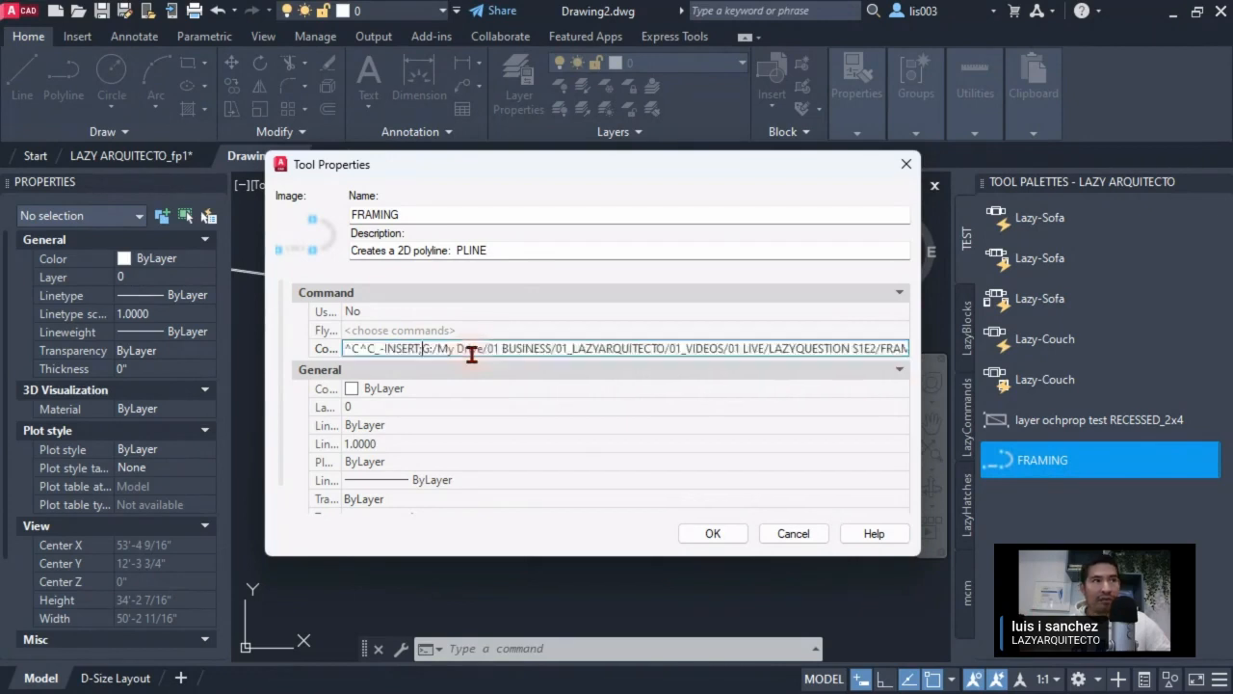
text(")
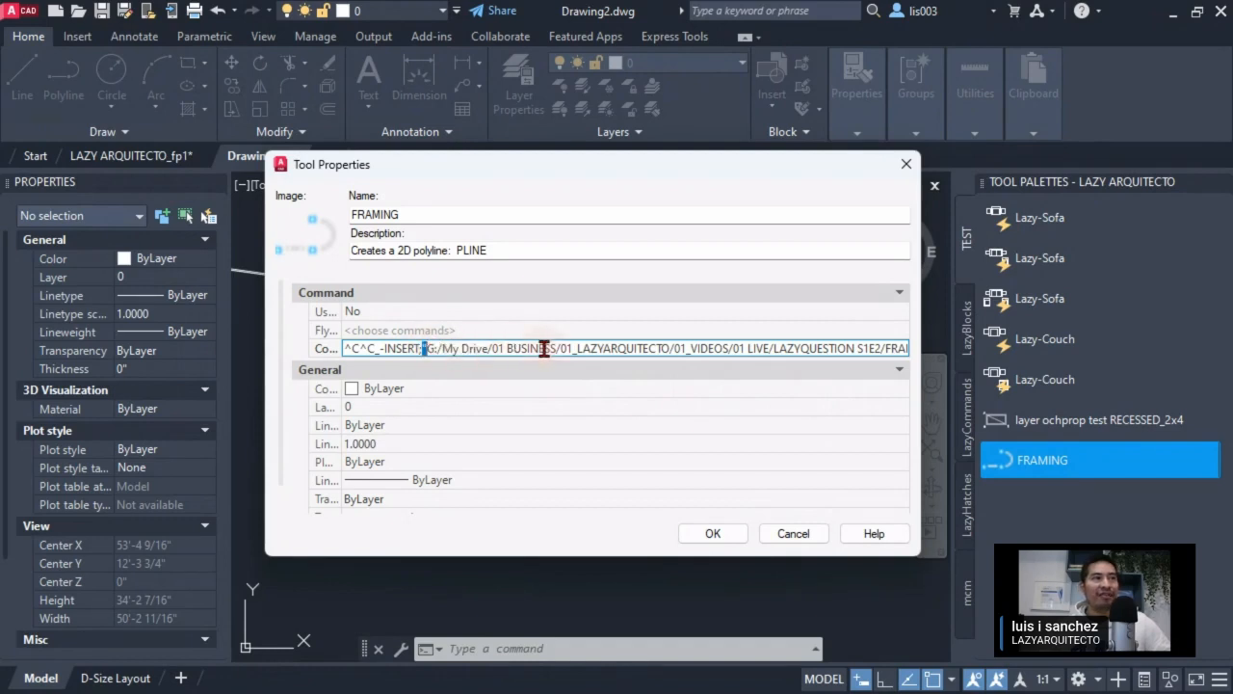
Add the closing quotation mark after FRAMING-MLINE.dwg in the command string and save the tool's properties.
drag(559, 348, 681, 348)
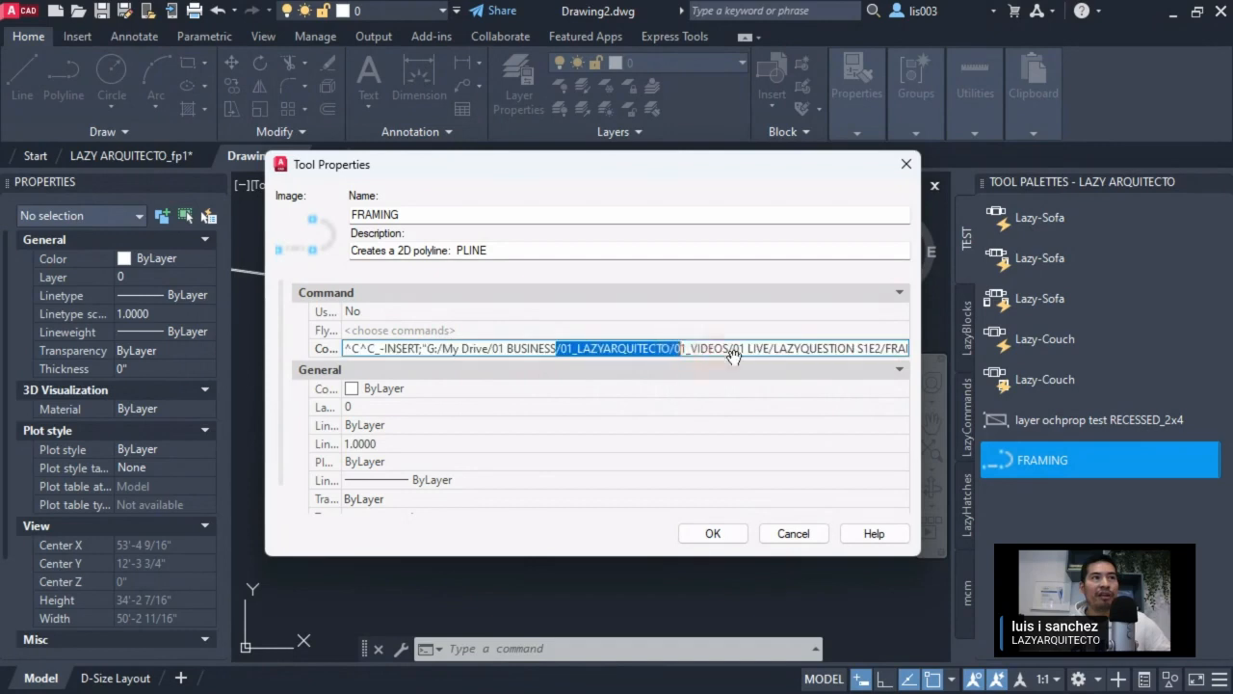
drag(891, 354, 905, 349)
click(483, 350)
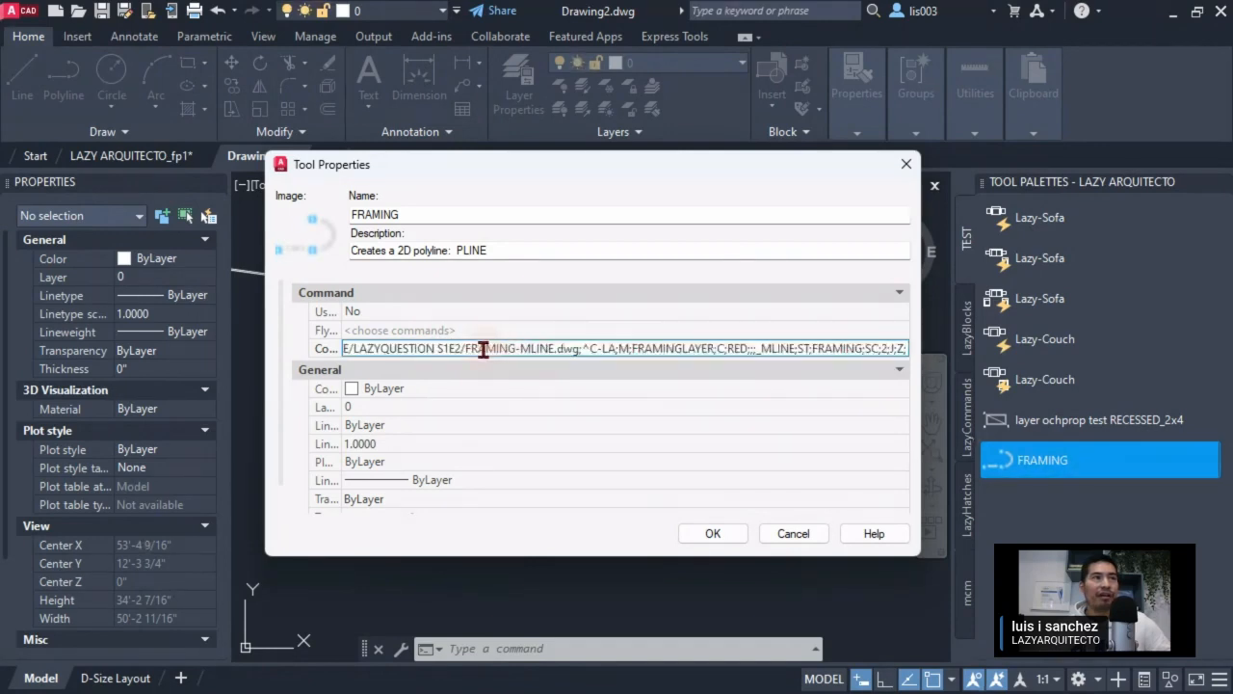
drag(461, 348, 466, 348)
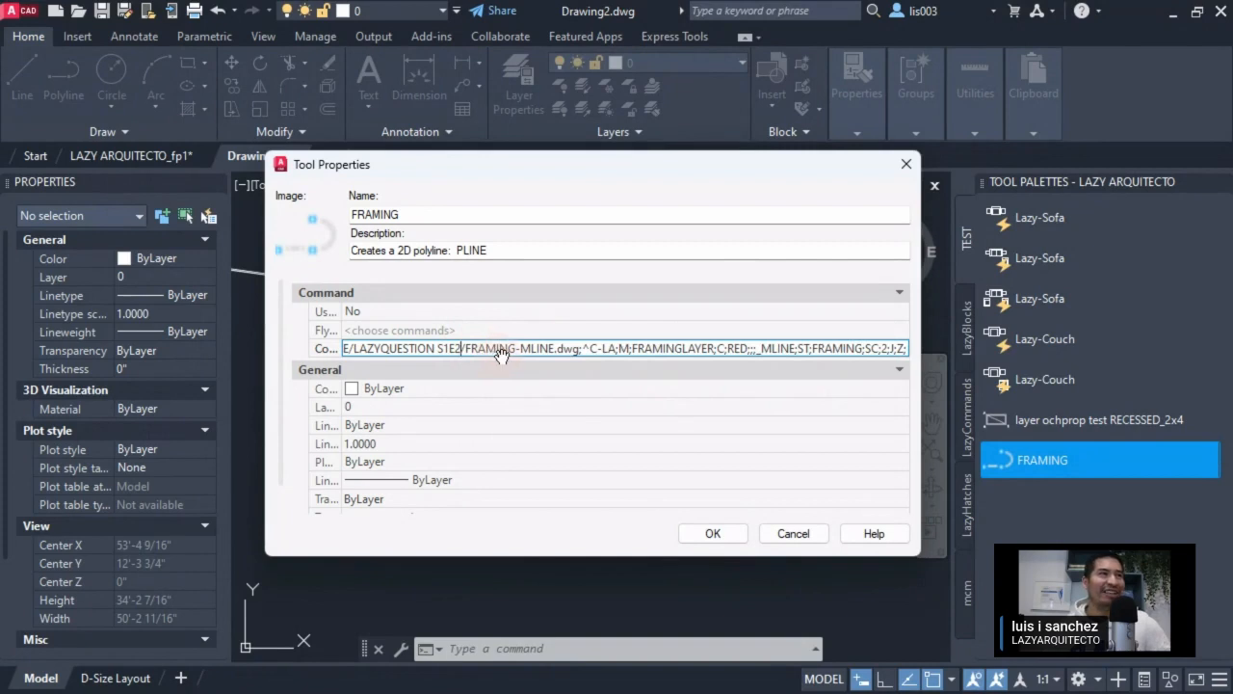
click(578, 348)
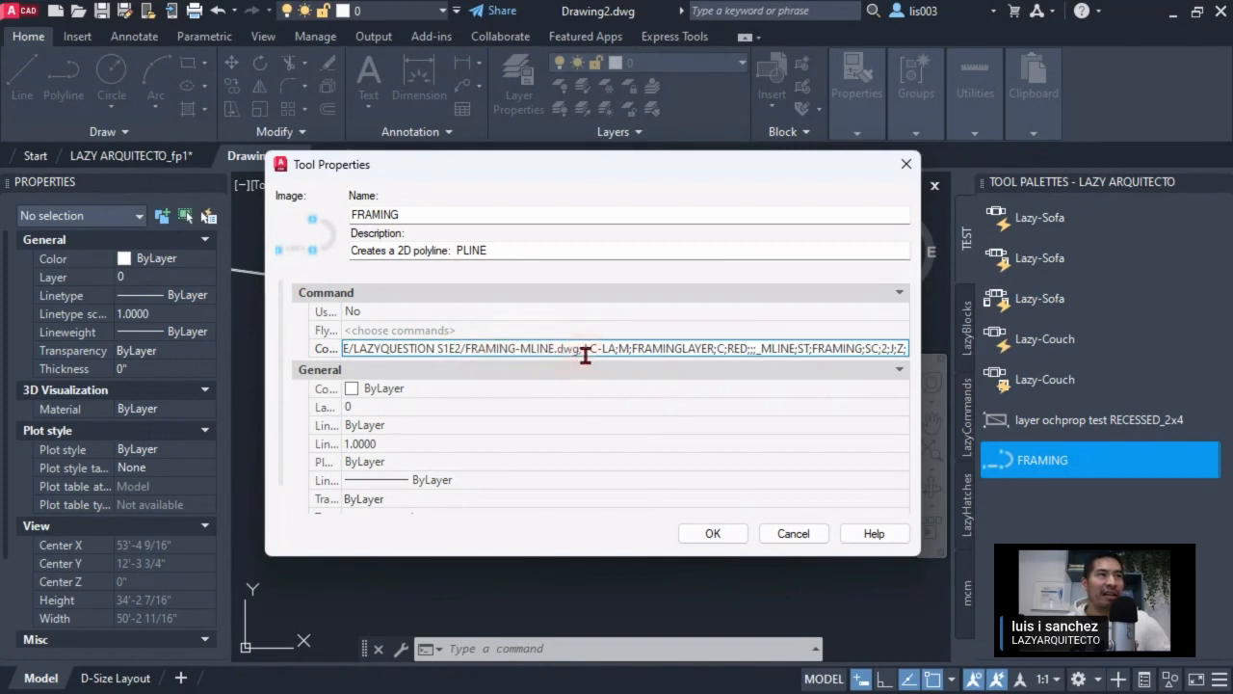
text(^)
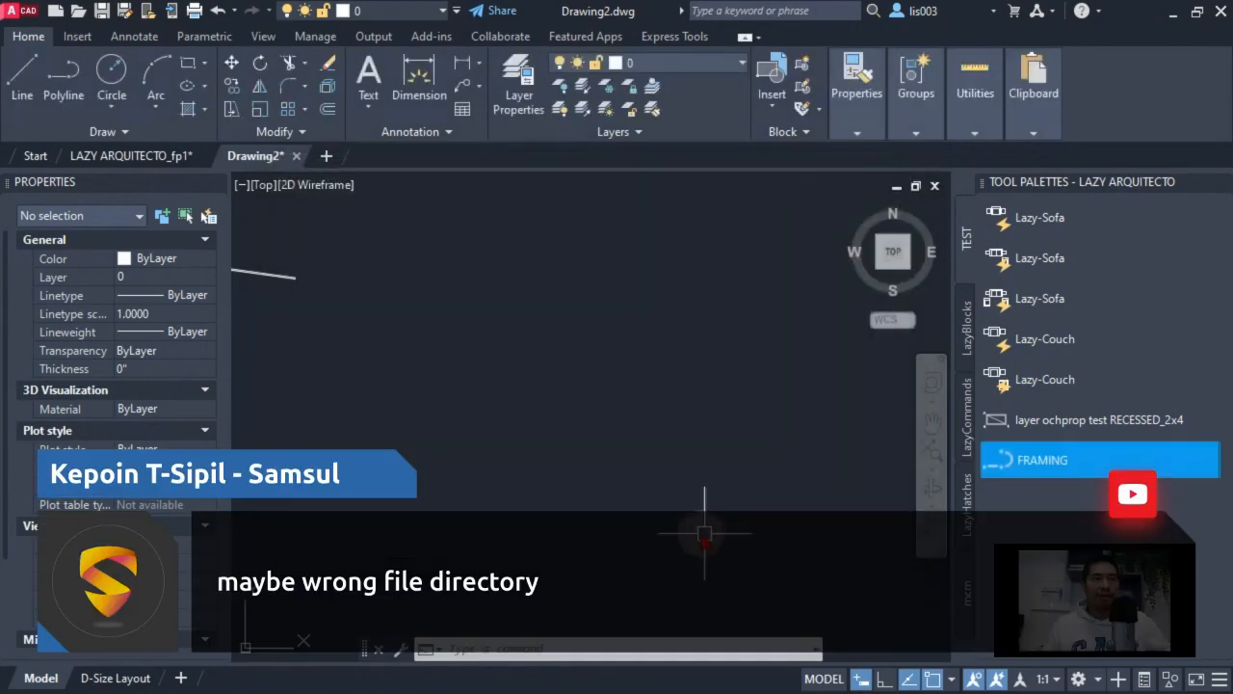
Run the FRAMING palette tool in Drawing2 and draw a two-segment test multiline beside the existing white one.
click(1047, 462)
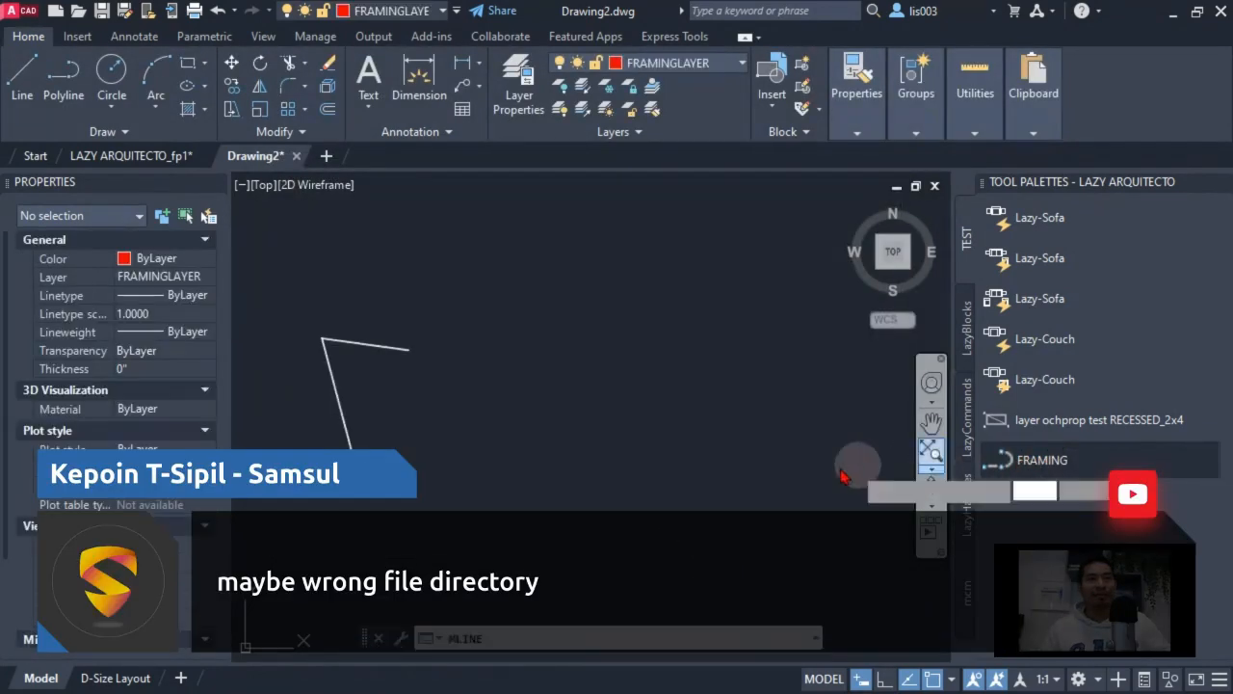
click(569, 620)
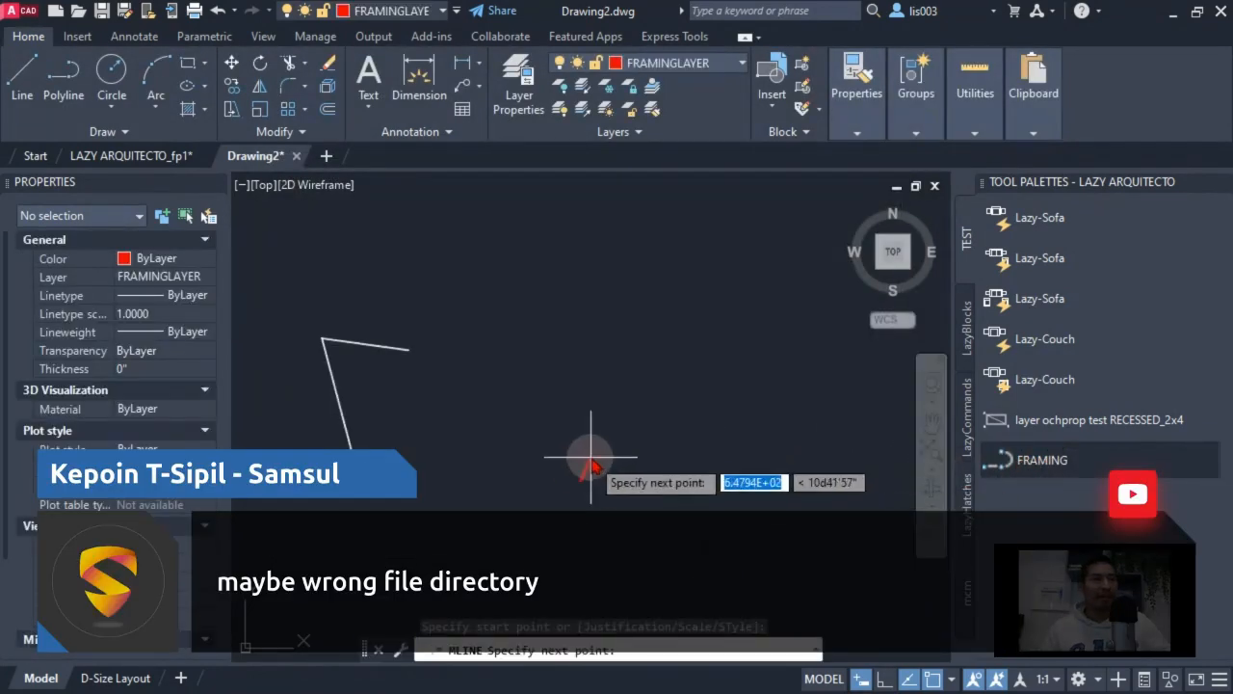
click(545, 423)
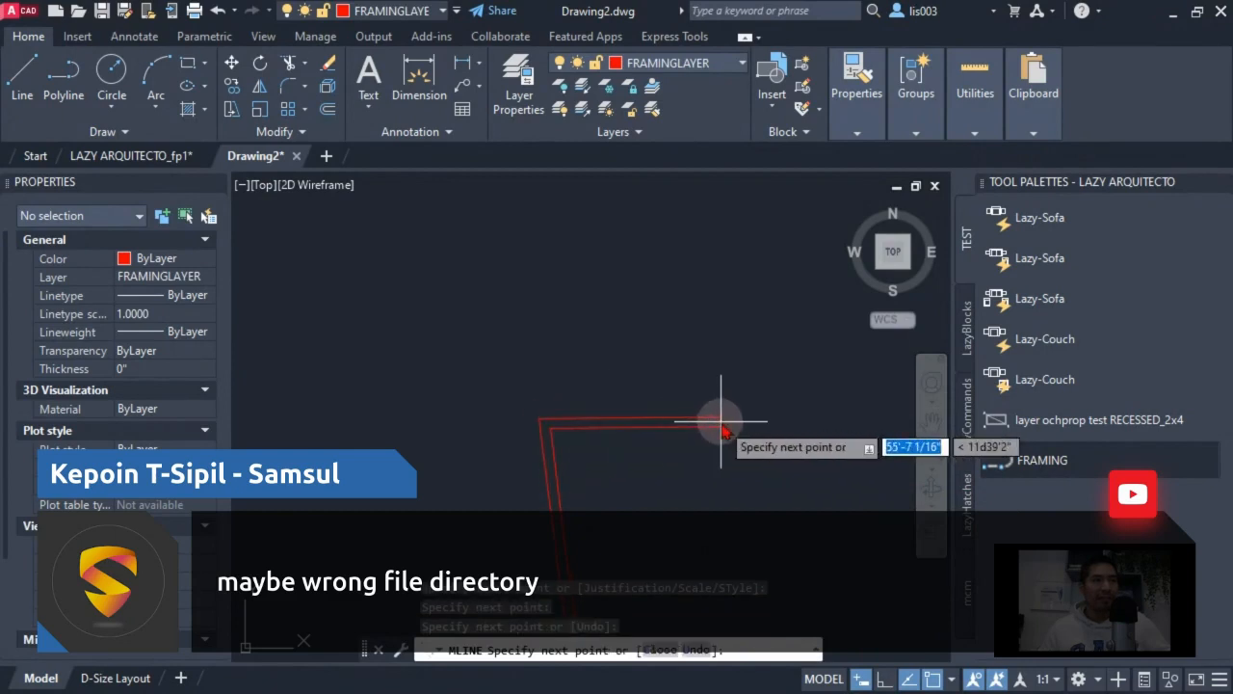
click(711, 424)
key(Escape)
scroll(679, 477, down, 2)
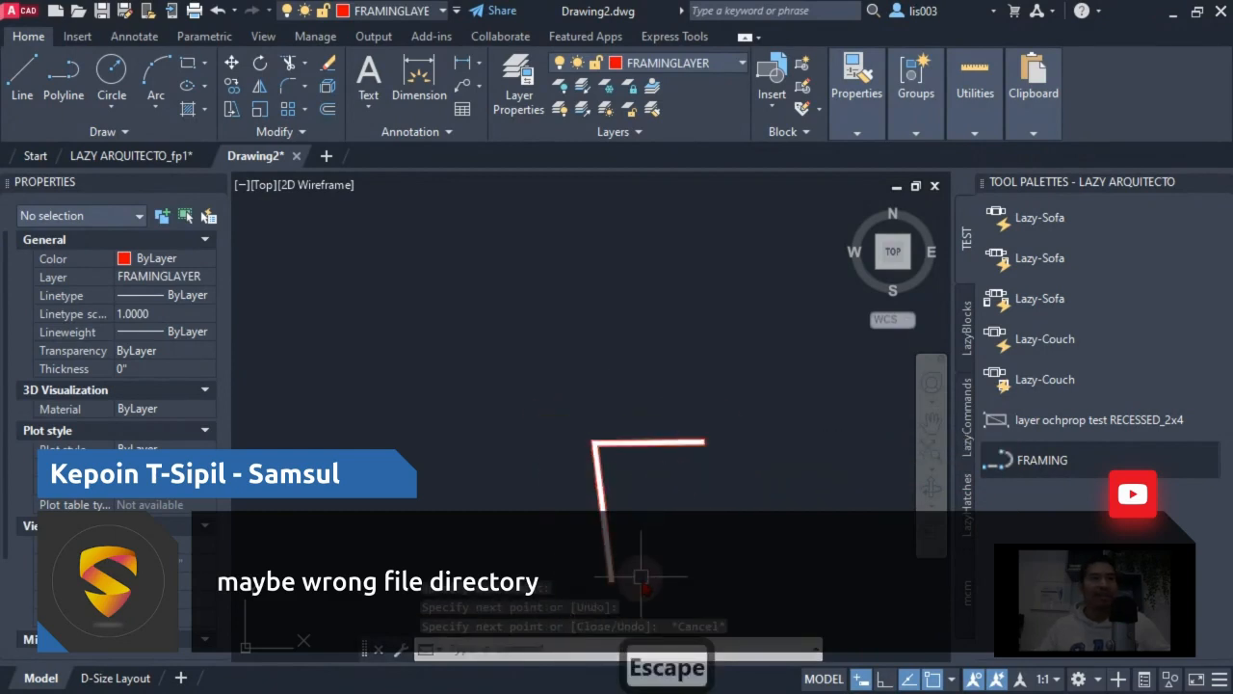
scroll(639, 575, up, 2)
middle_drag(633, 539, 603, 470)
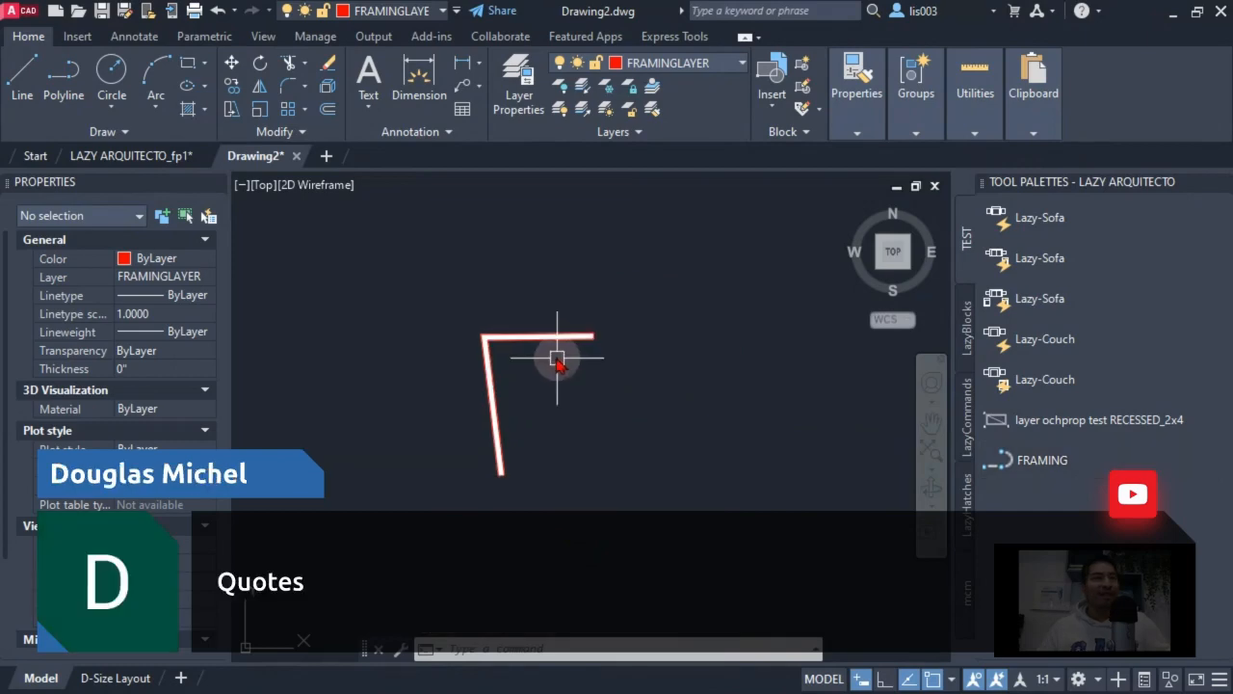
scroll(555, 358, up, 2)
scroll(541, 372, down, 7)
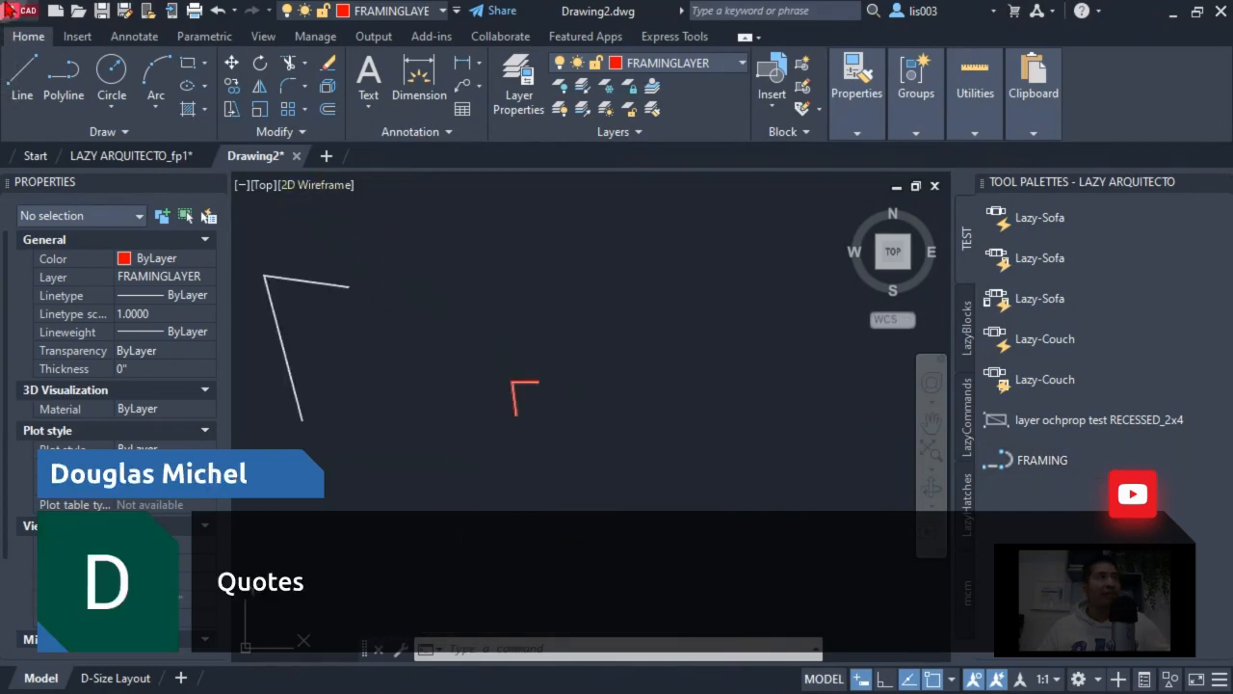
Create another new drawing from the Tutorial-iArch.dwt template and switch it to model space.
click(19, 11)
click(59, 120)
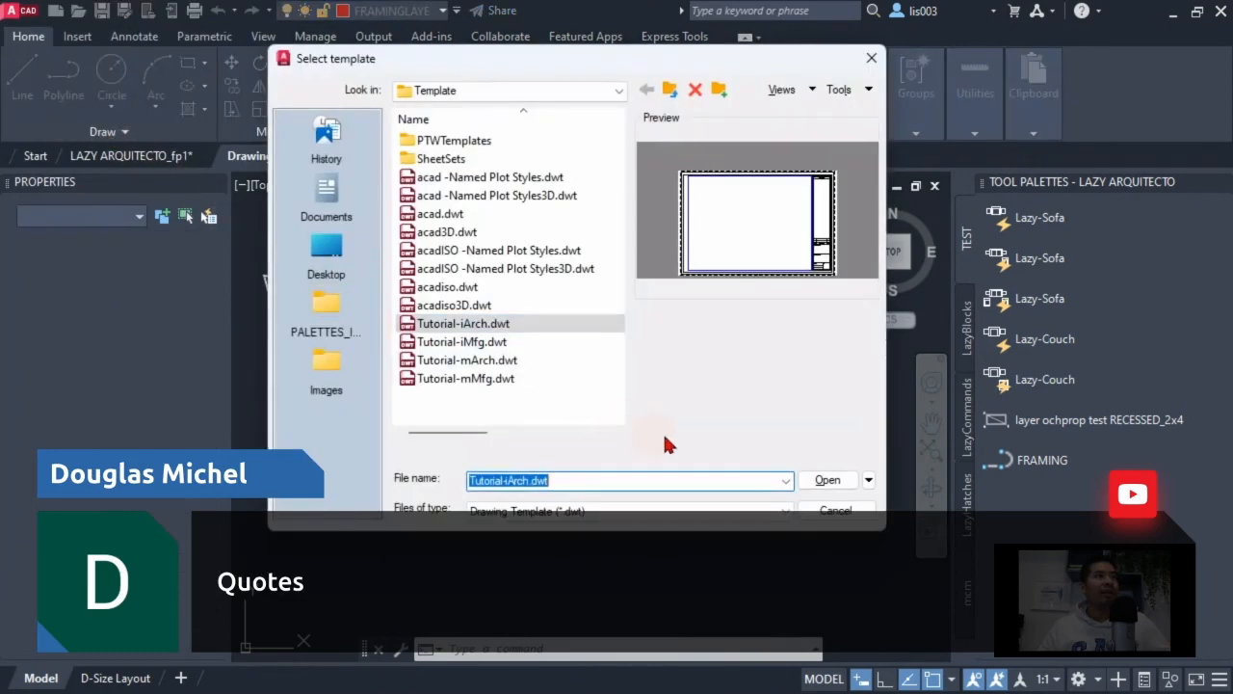
click(826, 479)
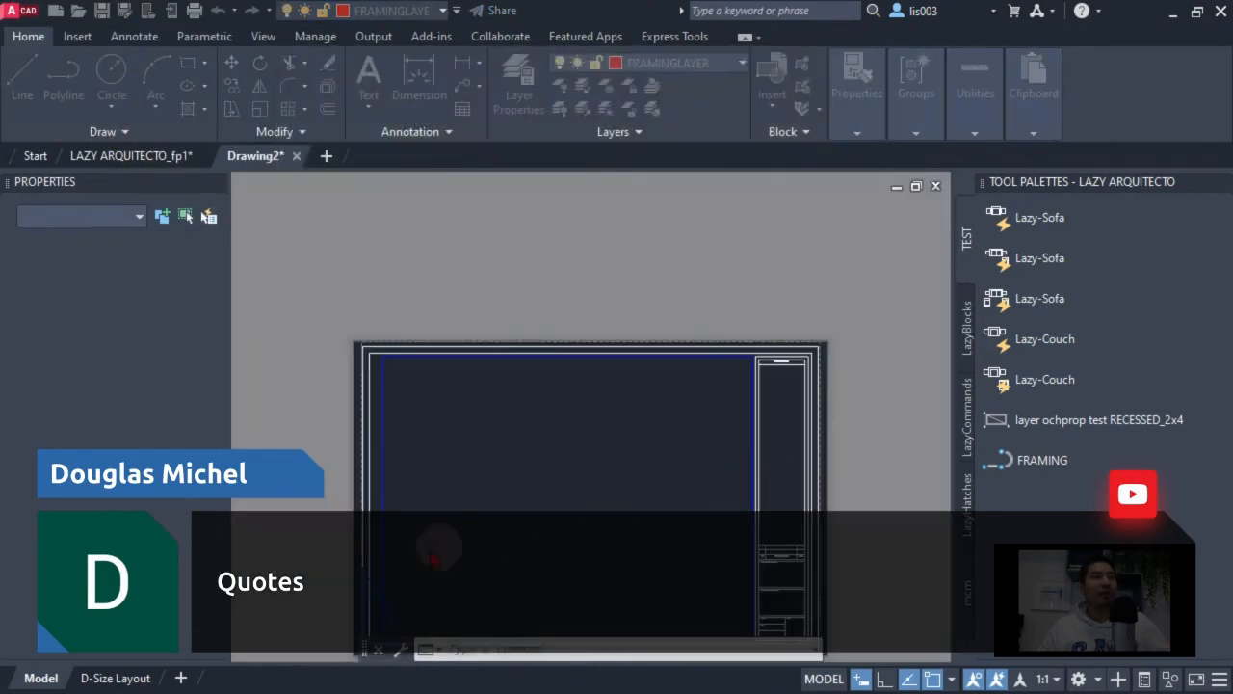
click(41, 677)
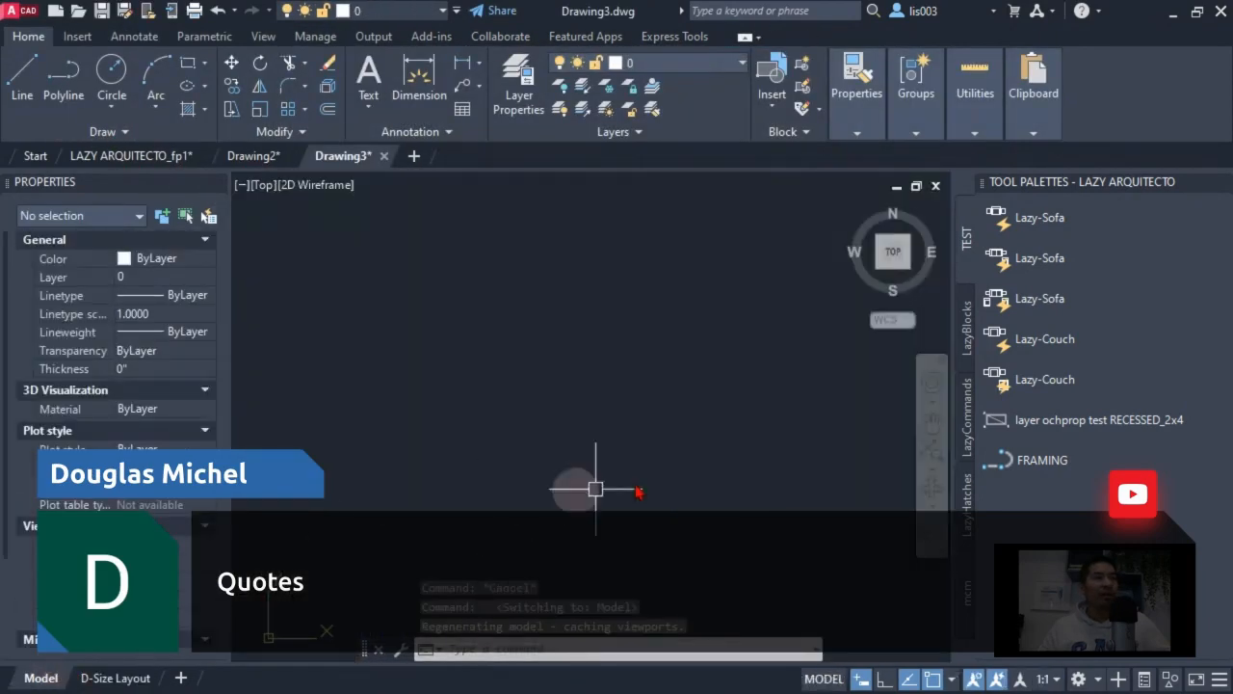
Run the FRAMING palette tool in the new drawing and draw a three-segment zigzag multiline.
click(1067, 460)
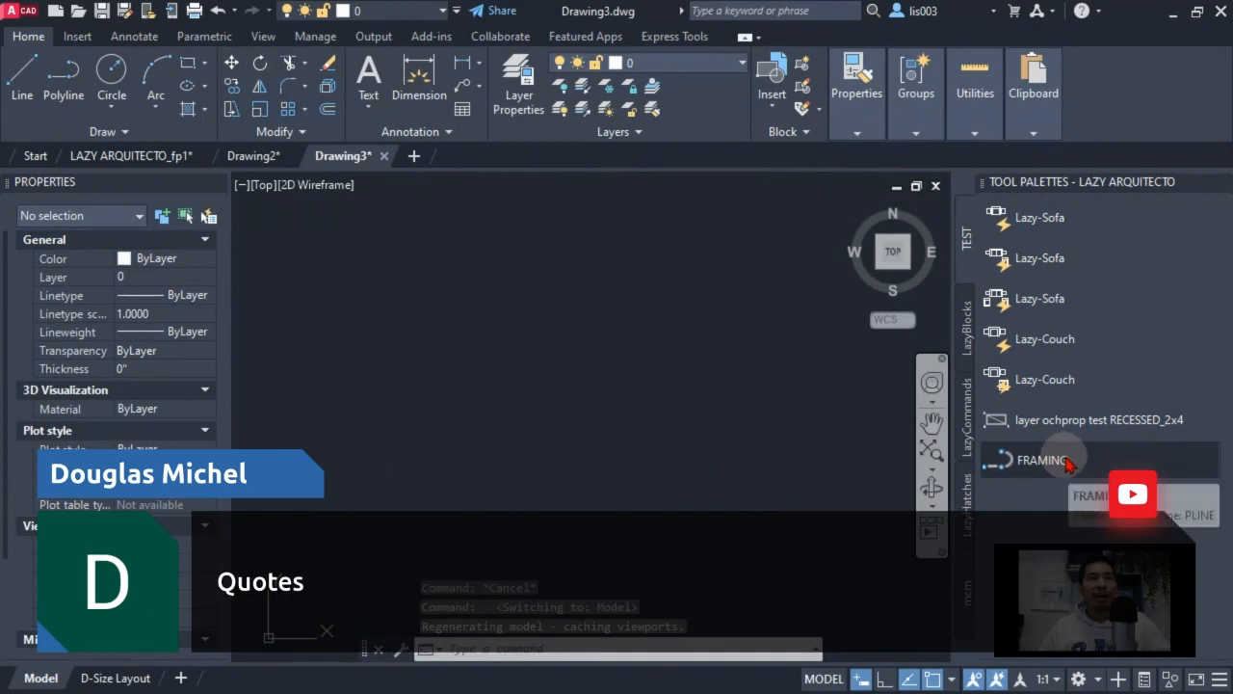
click(596, 451)
click(597, 332)
click(674, 376)
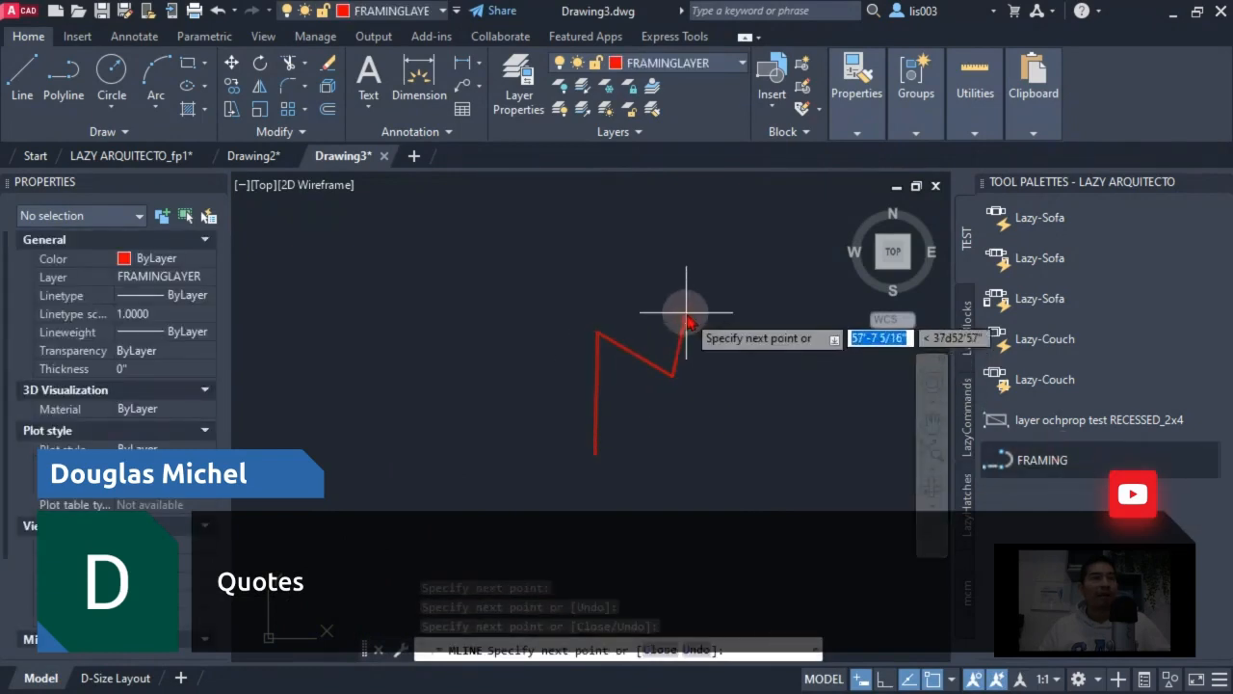
click(679, 335)
key(Escape)
scroll(679, 318, up, 3)
scroll(638, 377, down, 1)
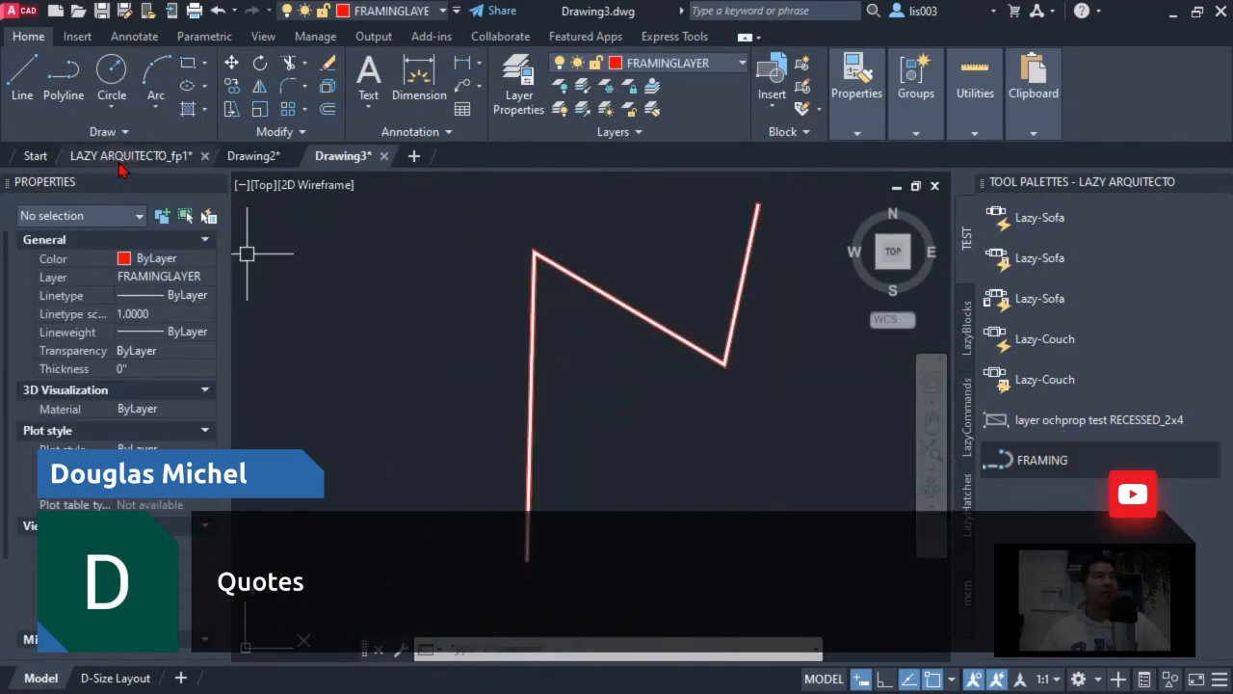
Switch to the LAZY ARQUITECTO_fp1 drawing and delete the two small leftover objects above the horizontal multilines.
click(120, 159)
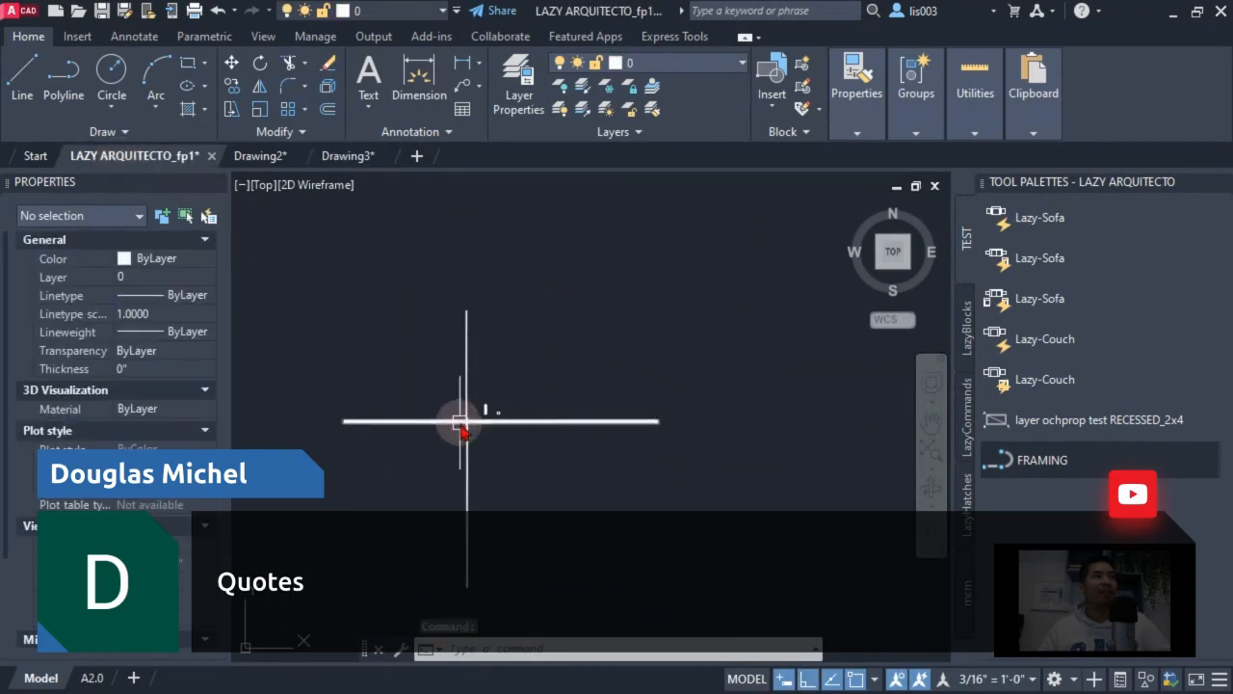
scroll(462, 421, up, 3)
scroll(460, 429, up, 2)
scroll(616, 389, up, 2)
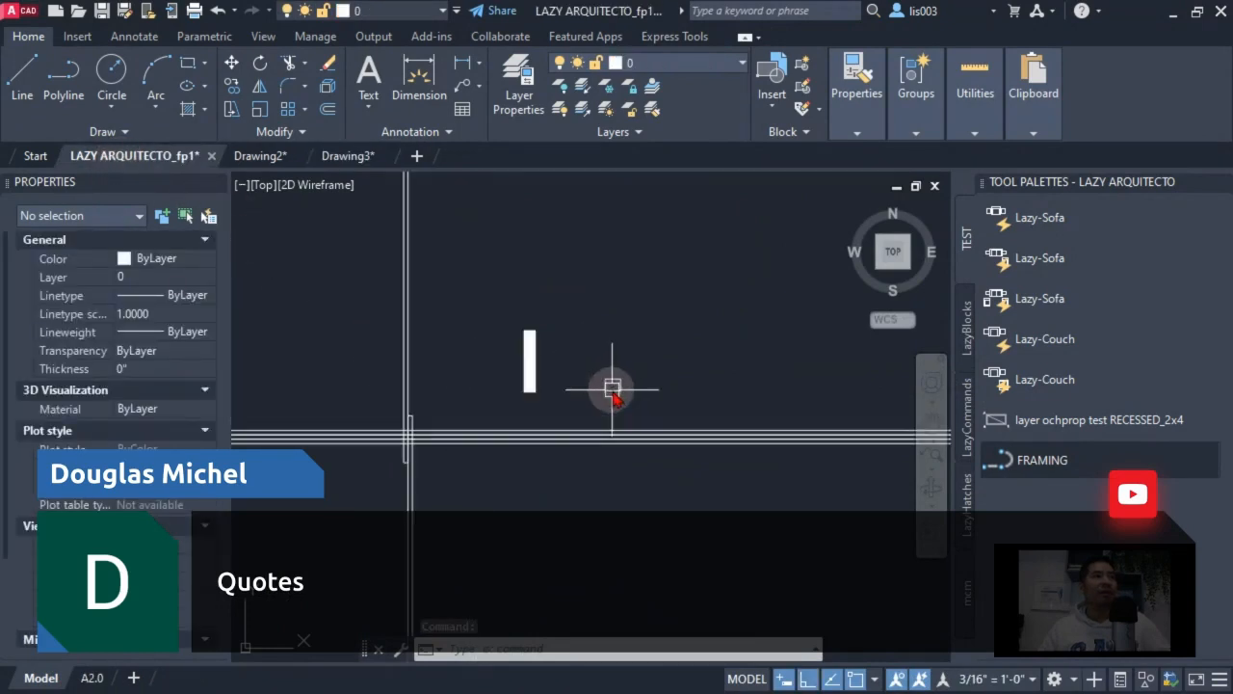
click(641, 409)
click(508, 313)
key(Delete)
scroll(366, 453, up, 2)
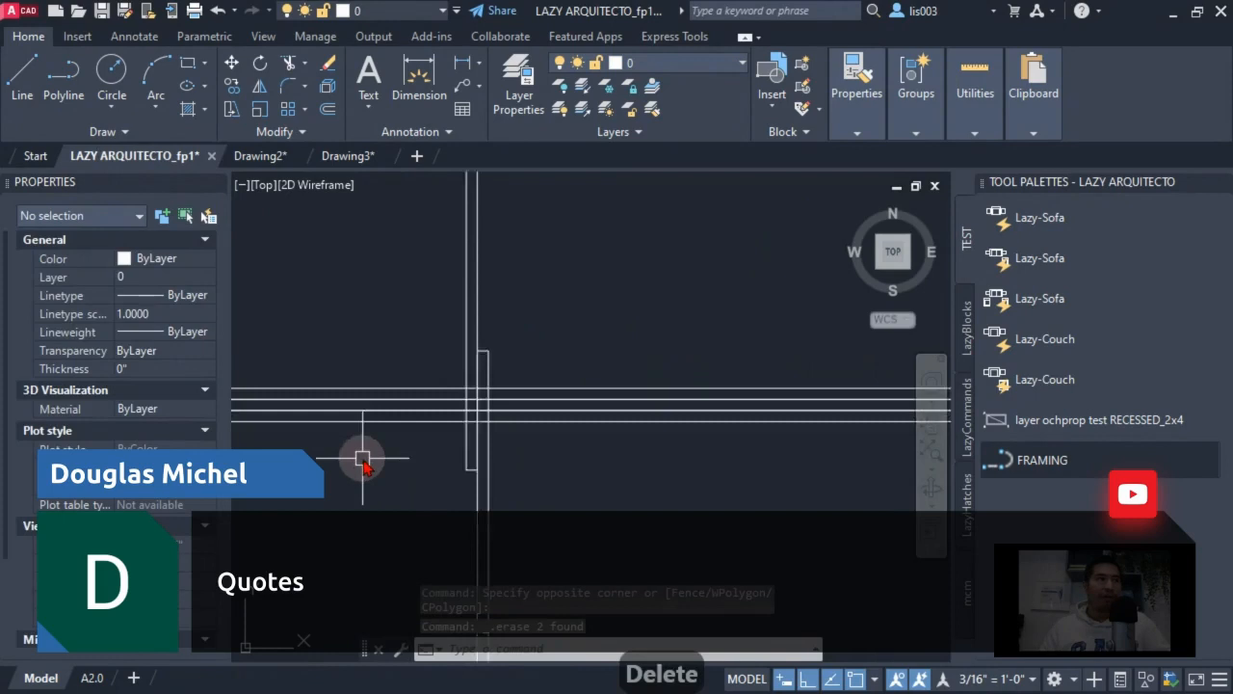
Run the FRAMING palette tool and draw vertical framing multilines across the existing horizontal multilines.
click(1034, 464)
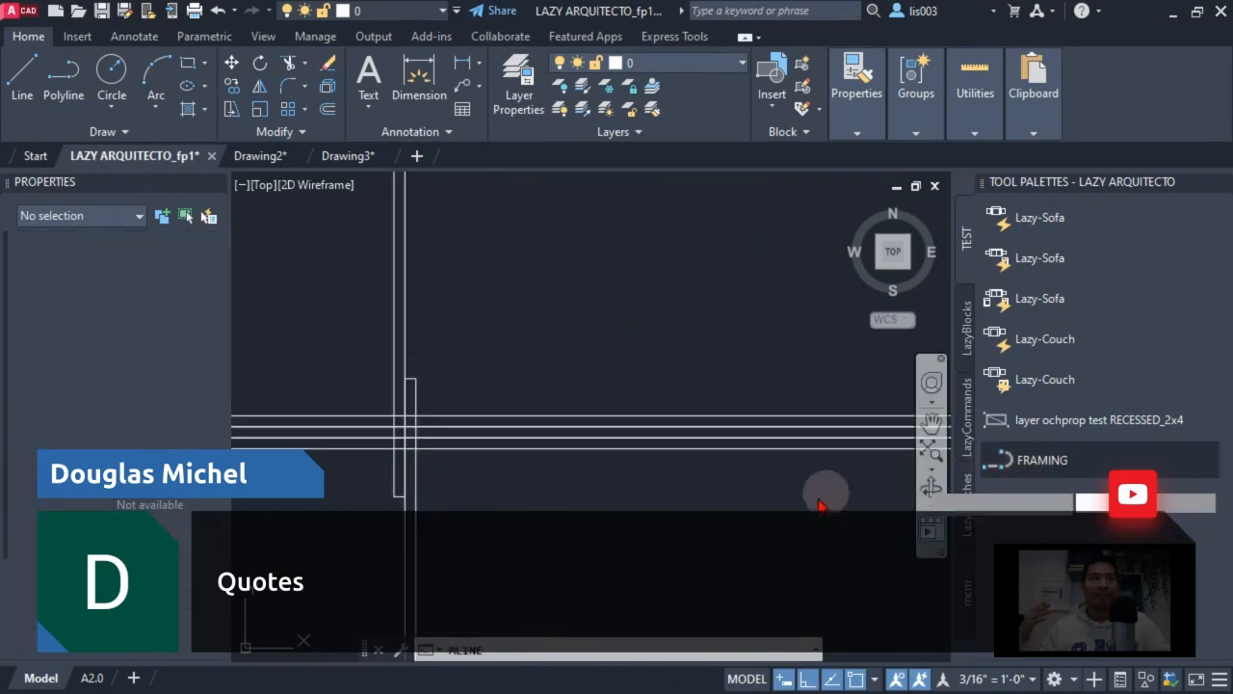
click(609, 478)
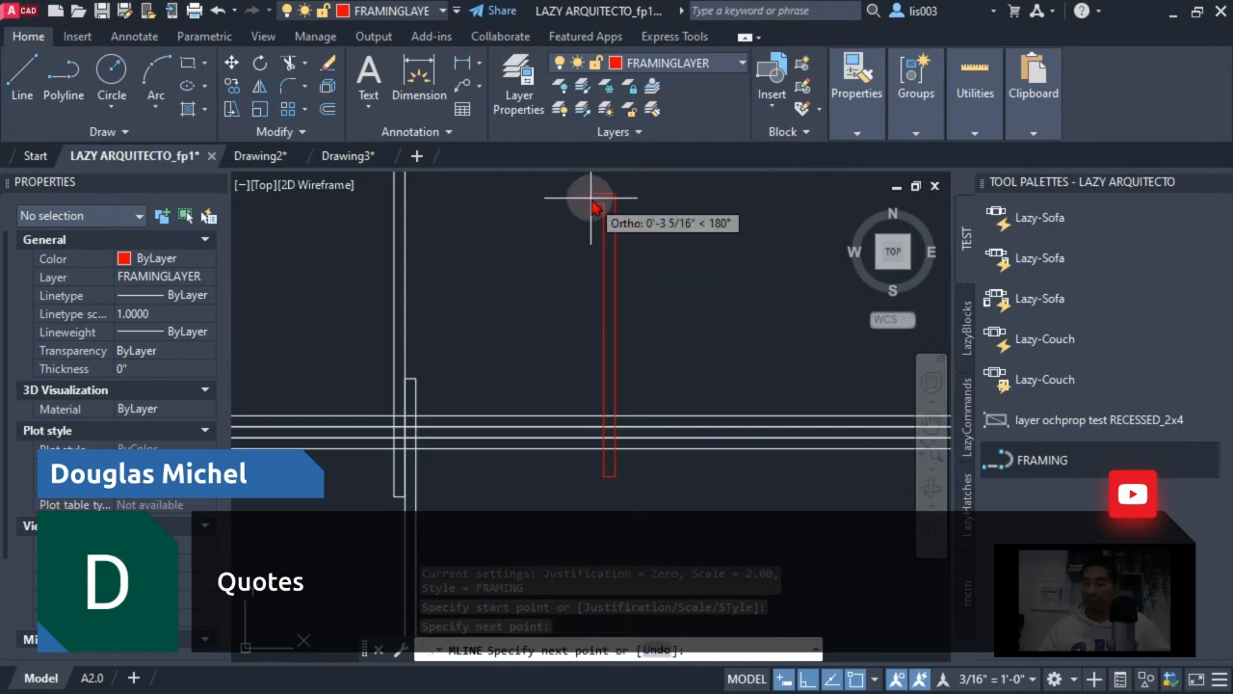
click(608, 200)
key(Return)
scroll(664, 462, up, 5)
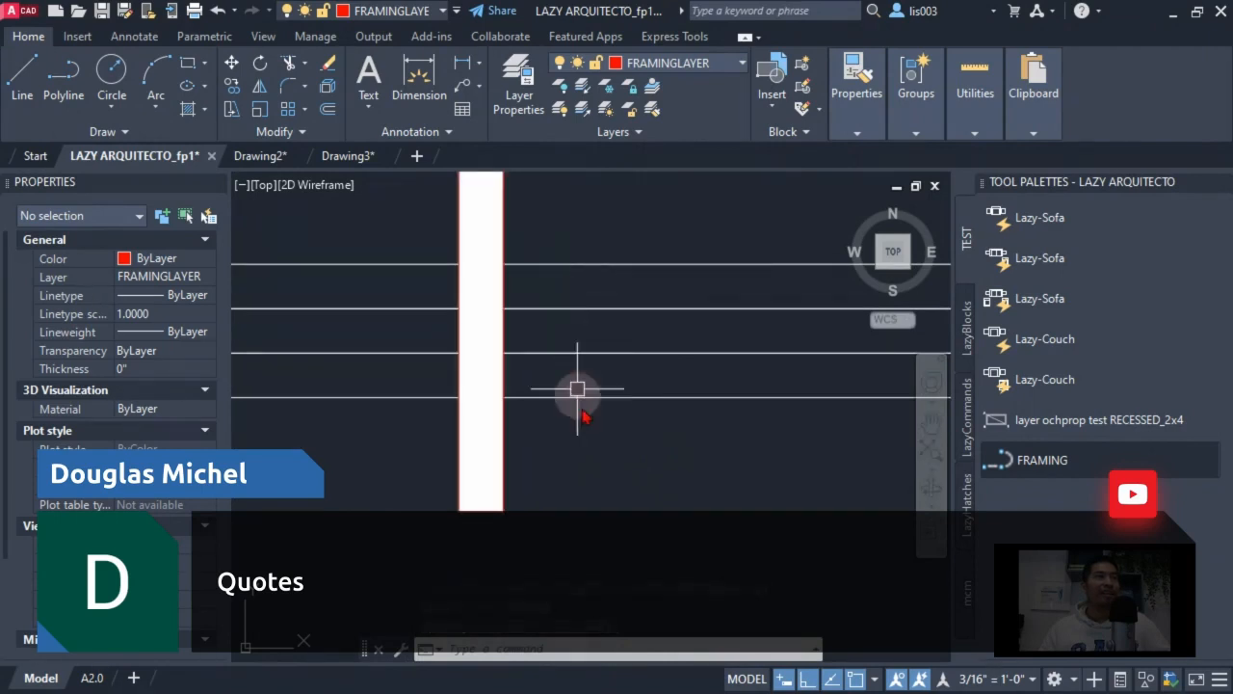
Switch to the A2.0 layout and open its print preview to examine the framing multilines with the PREVIEW command.
key(ctrl+Page_Down)
key(Escape)
scroll(628, 405, up, 2)
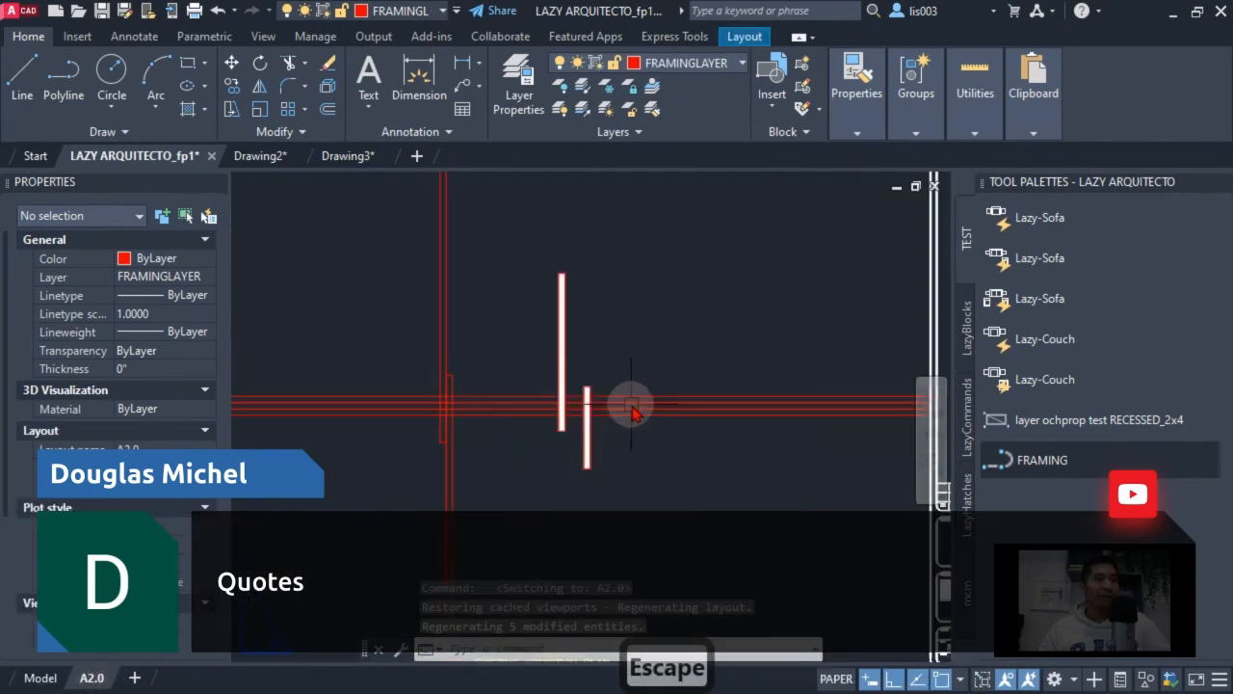
text(pre)
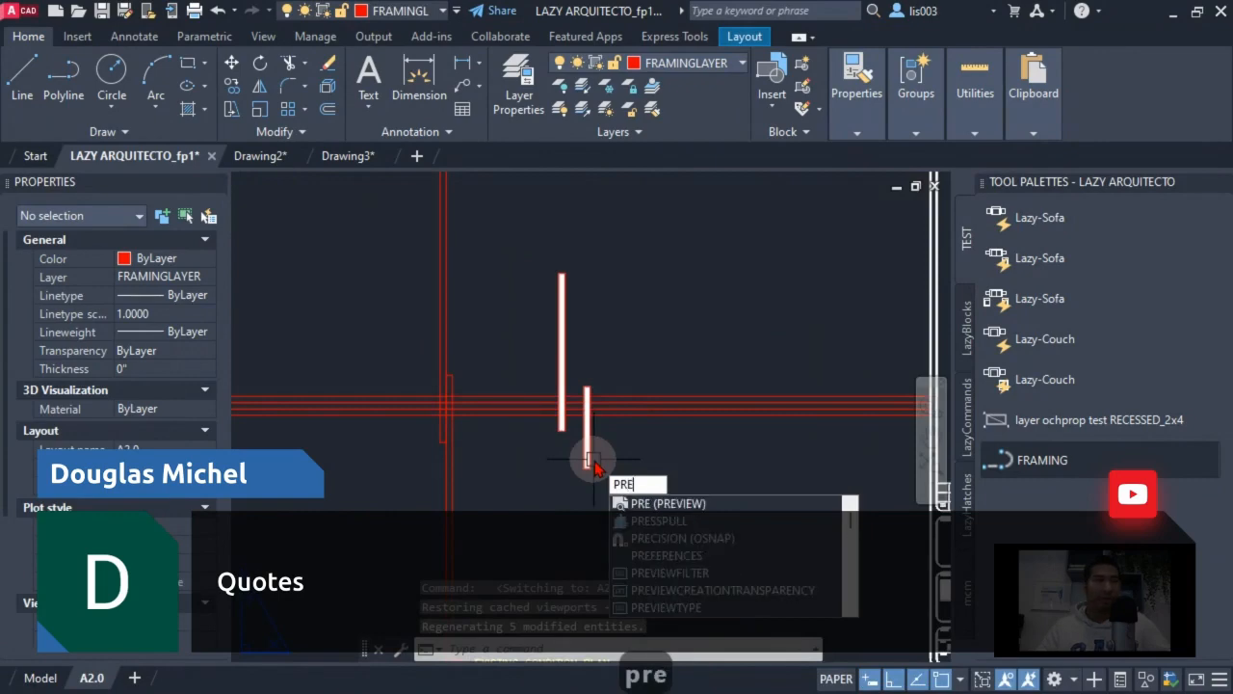
key(Return)
scroll(594, 427, up, 5)
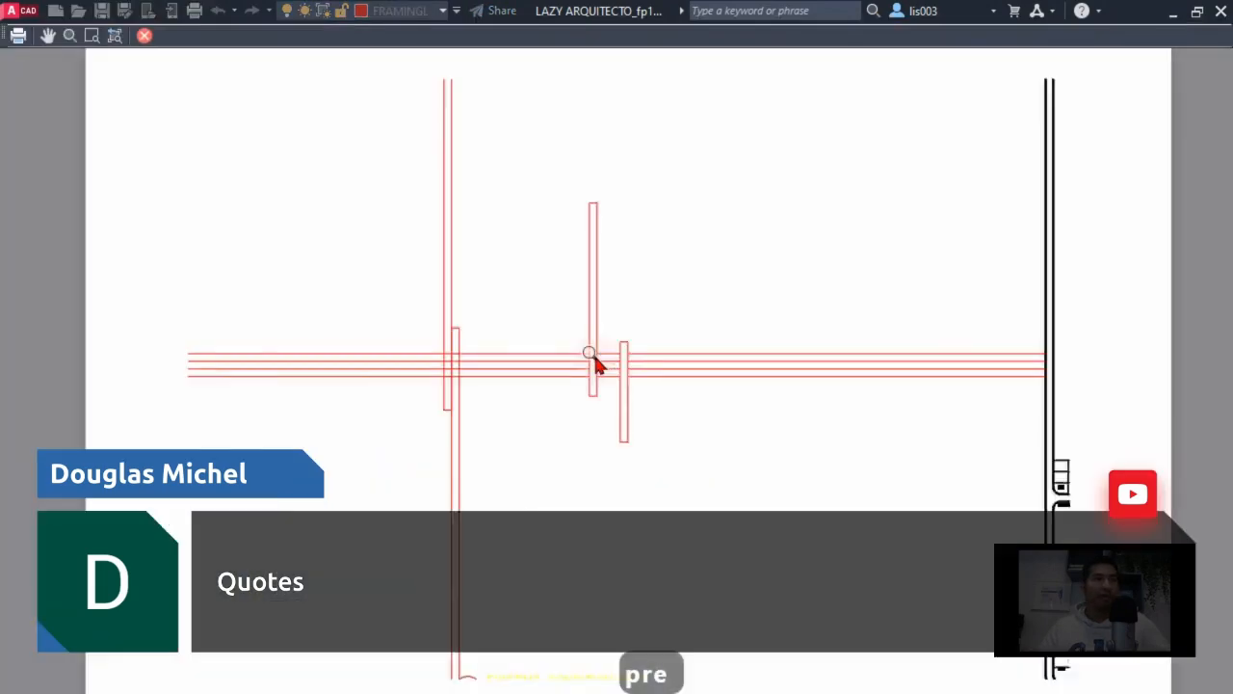